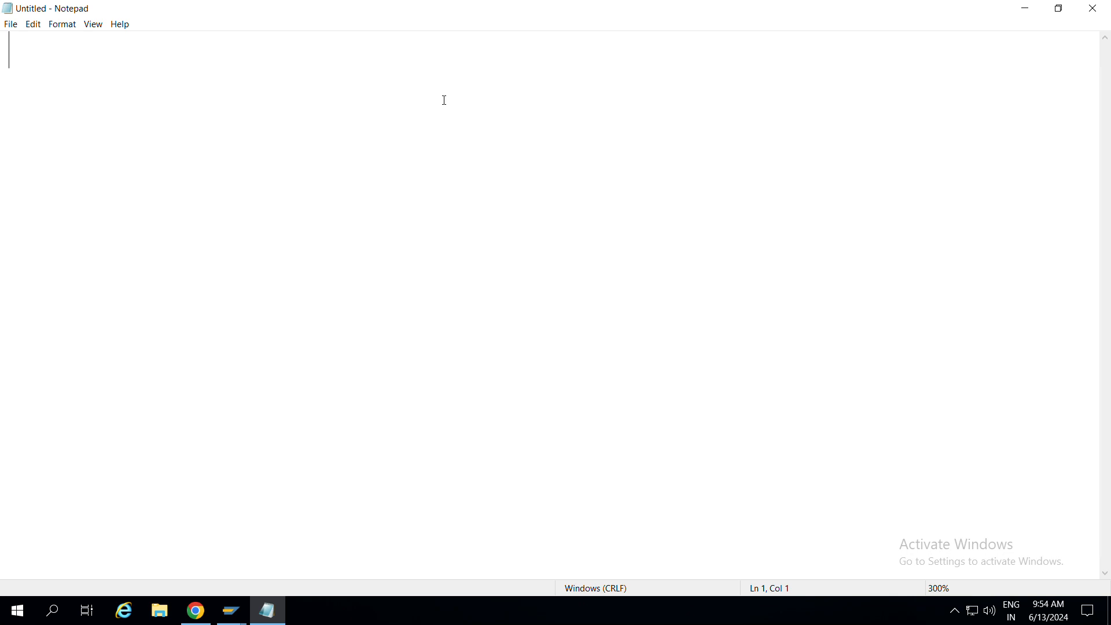
Write the heading FACTSHEET APPLICATIONS and leave one blank line below it.
{"action": "type", "text": "FACTSHEET"}
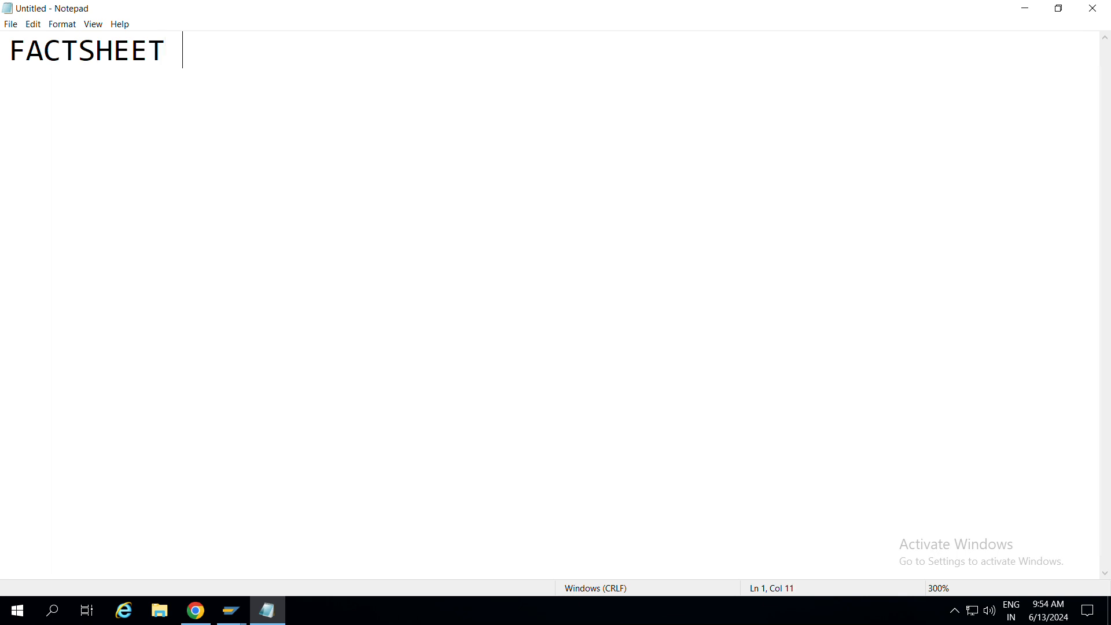
{"action": "type", "text": " APPLICAT"}
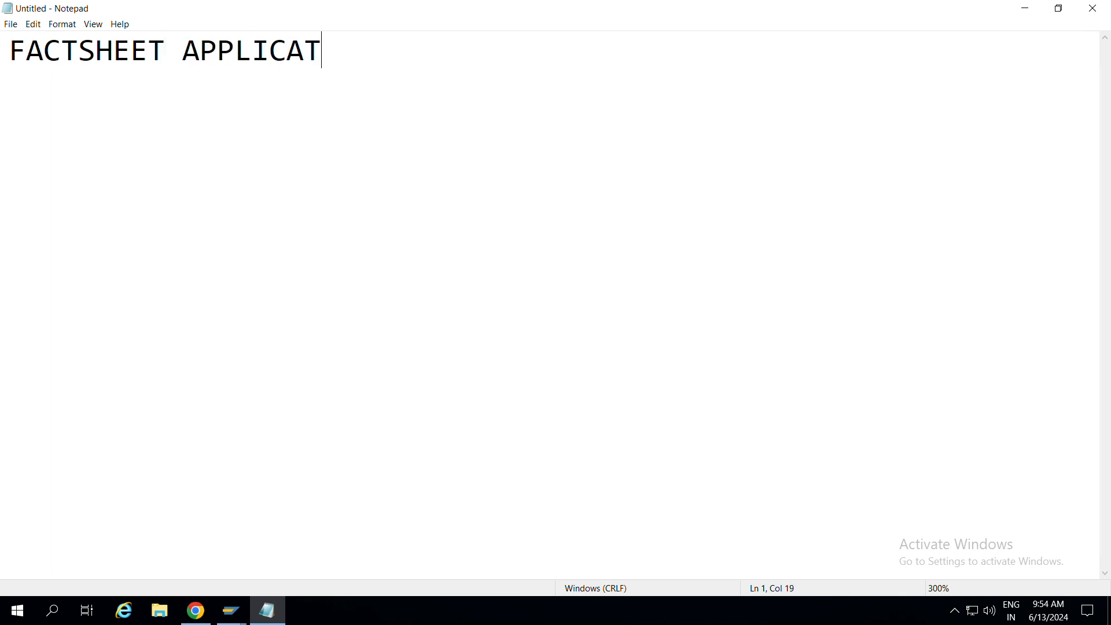
{"action": "type", "text": "IONS"}
{"action": "key", "text": "Return"}
{"action": "key", "text": "Return"}
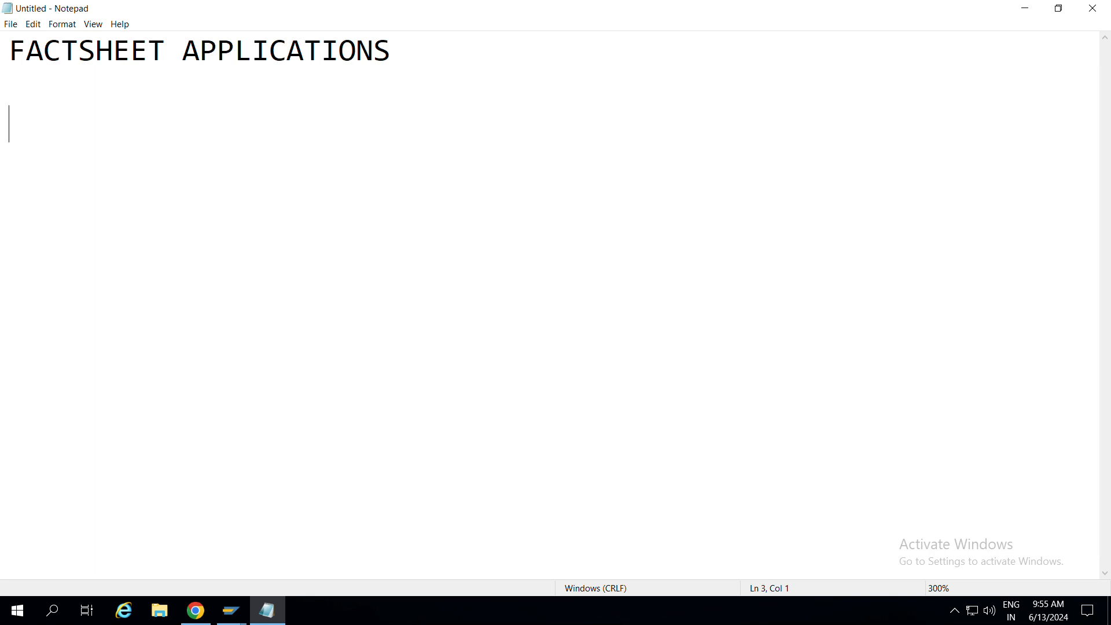
{"action": "type", "text": "Sales ord"}
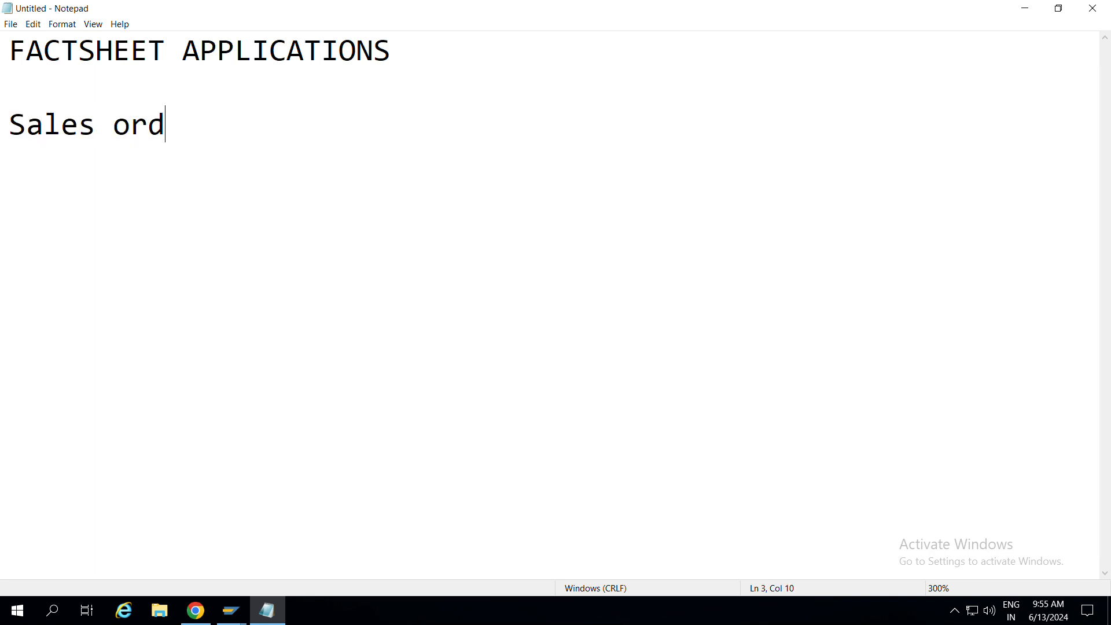
{"action": "type", "text": "er"}
{"action": "type", "text": "-"}
{"action": "key", "text": "BackSpace"}
{"action": "key", "text": "BackSpace"}
{"action": "key", "text": "Return"}
{"action": "key", "text": "Return"}
{"action": "key", "text": "Return"}
{"action": "key", "text": "BackSpace"}
{"action": "key", "text": "BackSpace"}
{"action": "key", "text": "BackSpace"}
{"action": "key", "text": "BackSpace"}
{"action": "key", "text": "BackSpace"}
{"action": "key", "text": "BackSpace"}
{"action": "key", "text": "BackSpace"}
{"action": "key", "text": "BackSpace"}
{"action": "key", "text": "BackSpace"}
{"action": "key", "text": "BackSpace"}
{"action": "key", "text": "BackSpace"}
{"action": "key", "text": "BackSpace"}
{"action": "key", "text": "BackSpace"}
{"action": "key", "text": "BackSpace"}
{"action": "key", "text": "BackSpace"}
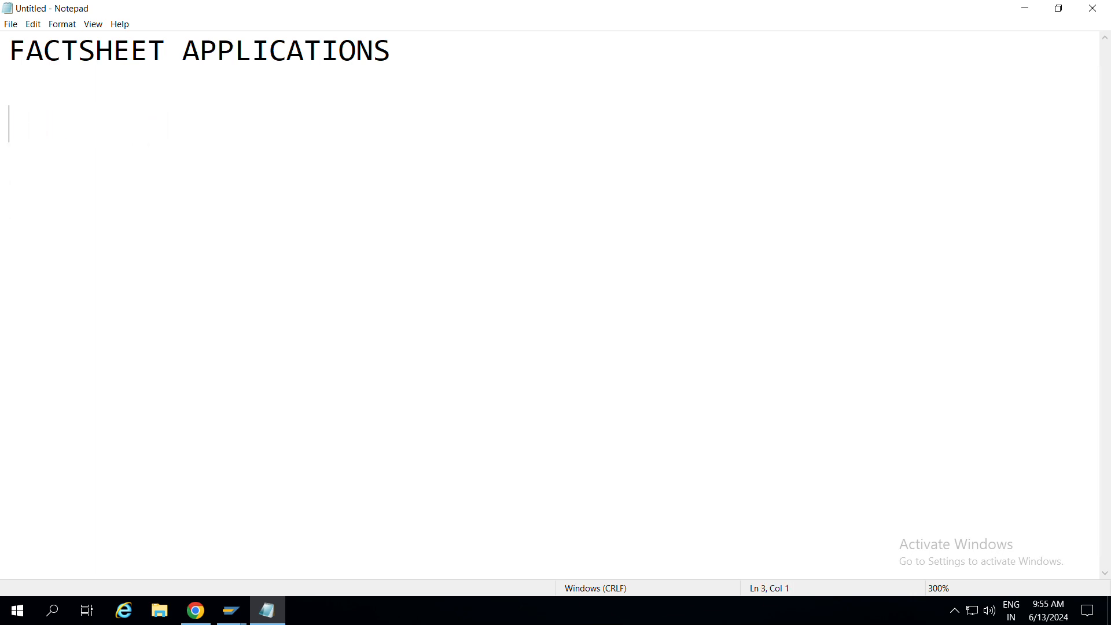
Add the text HANA DB on the third line and ANA three lines below it.
{"action": "type", "text": "HANA DB"}
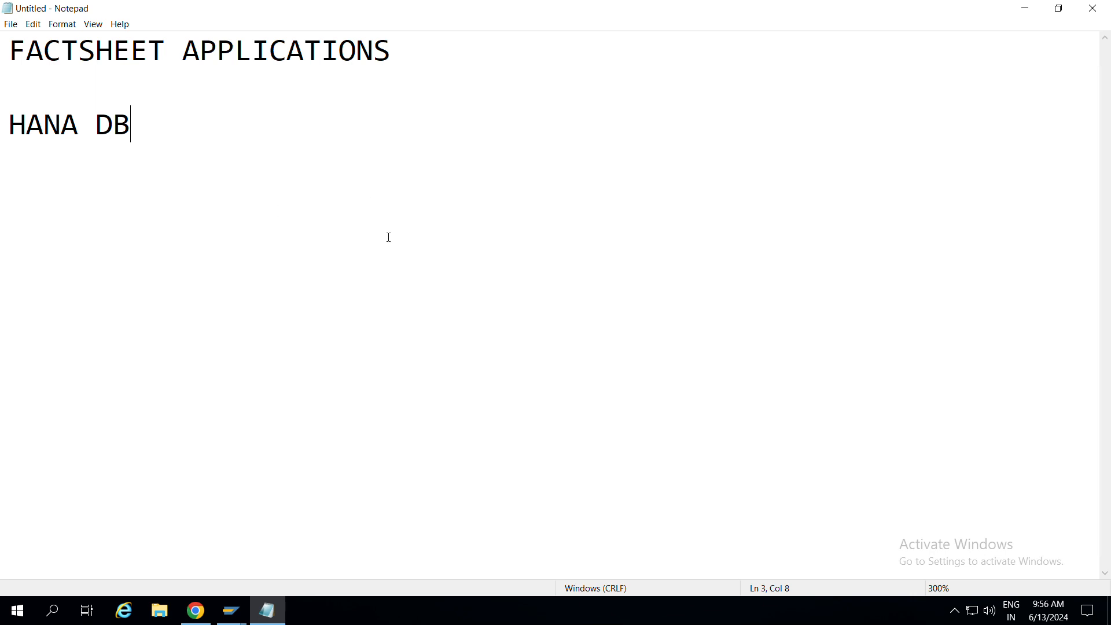
{"action": "key", "text": "Return"}
{"action": "key", "text": "Return"}
{"action": "key", "text": "Return"}
{"action": "key", "text": "Return"}
{"action": "type", "text": "A"}
{"action": "key", "text": "BackSpace"}
{"action": "type", "text": "ANA"}
Switch to Chrome and review the Sales Order (S/4HANA) app details, including its application type, database and key features.
{"action": "key", "text": "alt+Tab"}
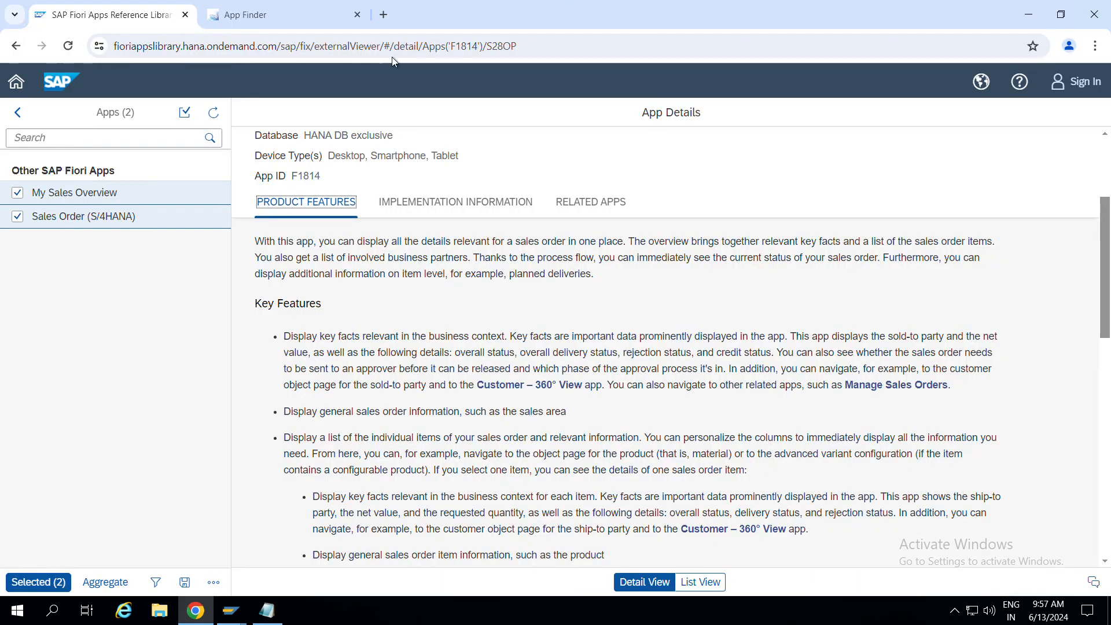
{"action": "left_click", "coordinate": [70, 214]}
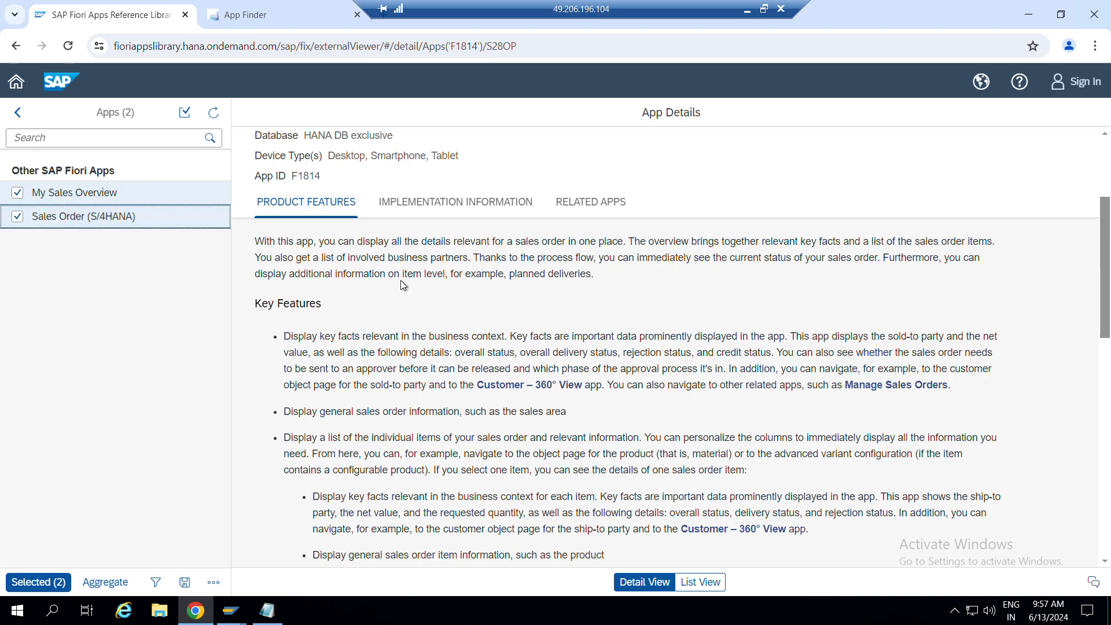
{"action": "scroll", "coordinate": [347, 272], "scroll_direction": "up", "scroll_amount": 3}
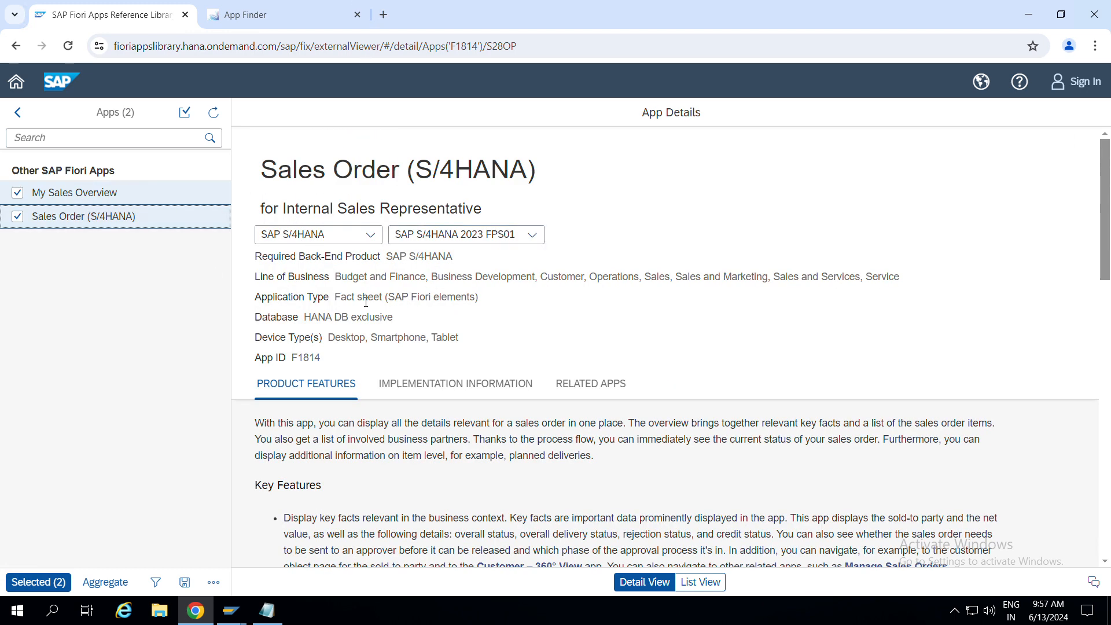
{"action": "left_click_drag", "start_coordinate": [340, 299], "coordinate": [530, 318]}
{"action": "scroll", "coordinate": [533, 312], "scroll_direction": "down", "scroll_amount": 5}
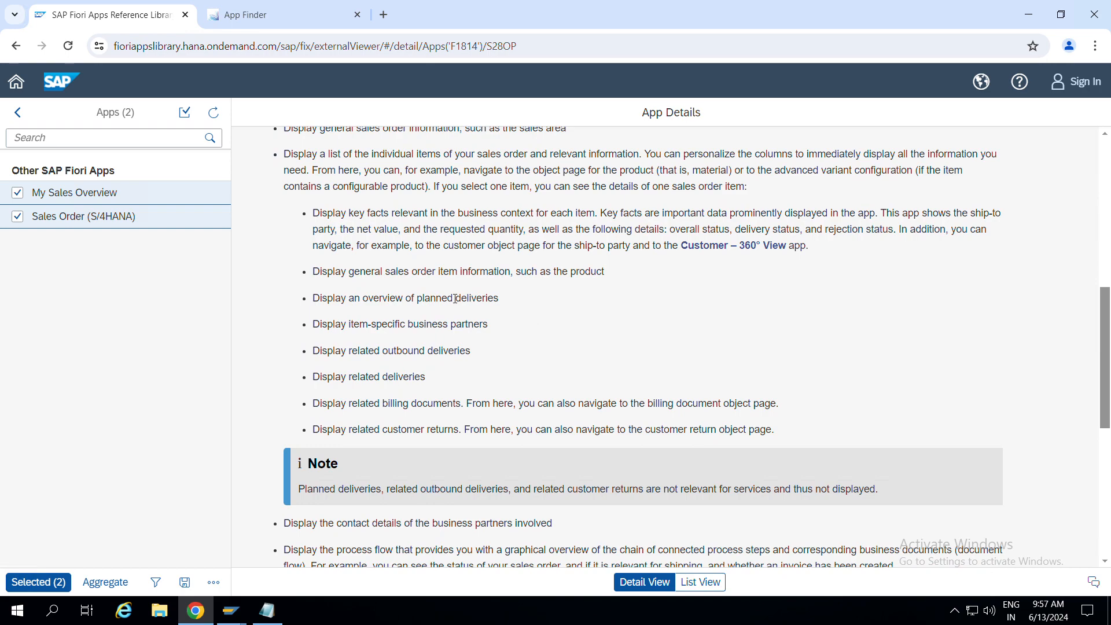
{"action": "scroll", "coordinate": [532, 311], "scroll_direction": "up", "scroll_amount": 5}
{"action": "scroll", "coordinate": [390, 397], "scroll_direction": "down", "scroll_amount": 10}
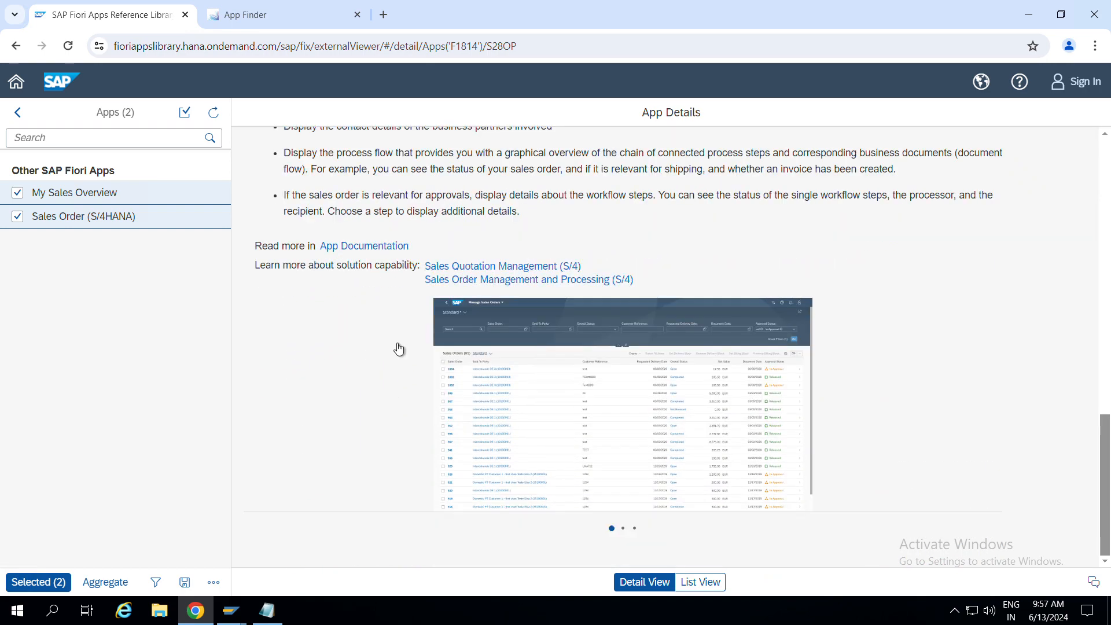
Enlarge the Manage Sales Orders screenshot of the app, examine its order list at different zoom levels, and close it.
{"action": "left_click", "coordinate": [631, 395]}
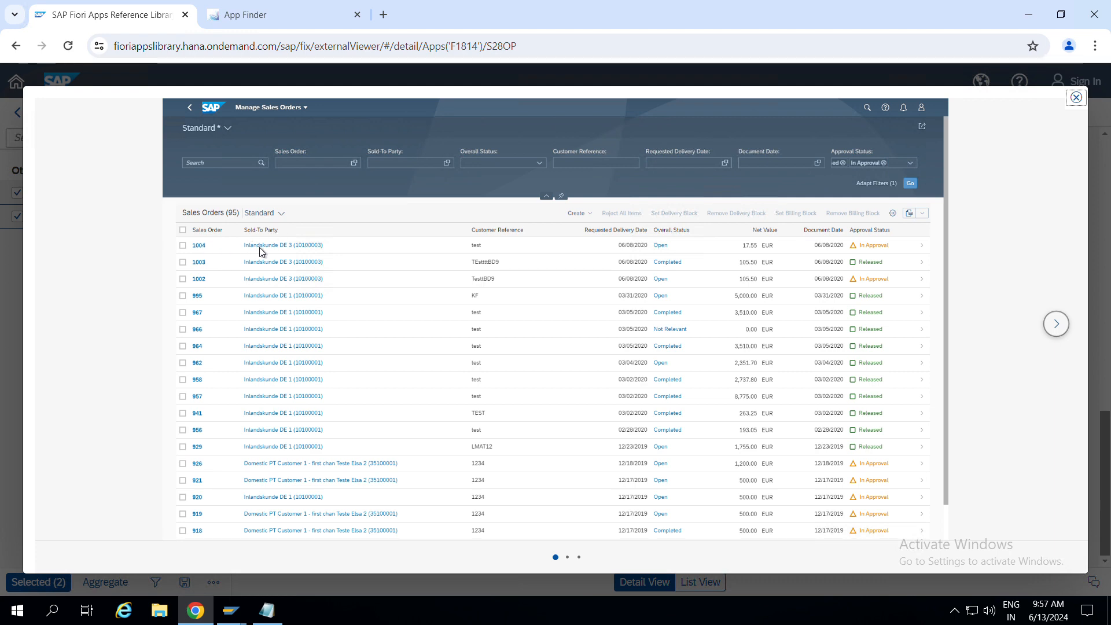
{"action": "key", "text": "ctrl+plus"}
{"action": "key", "text": "ctrl+plus"}
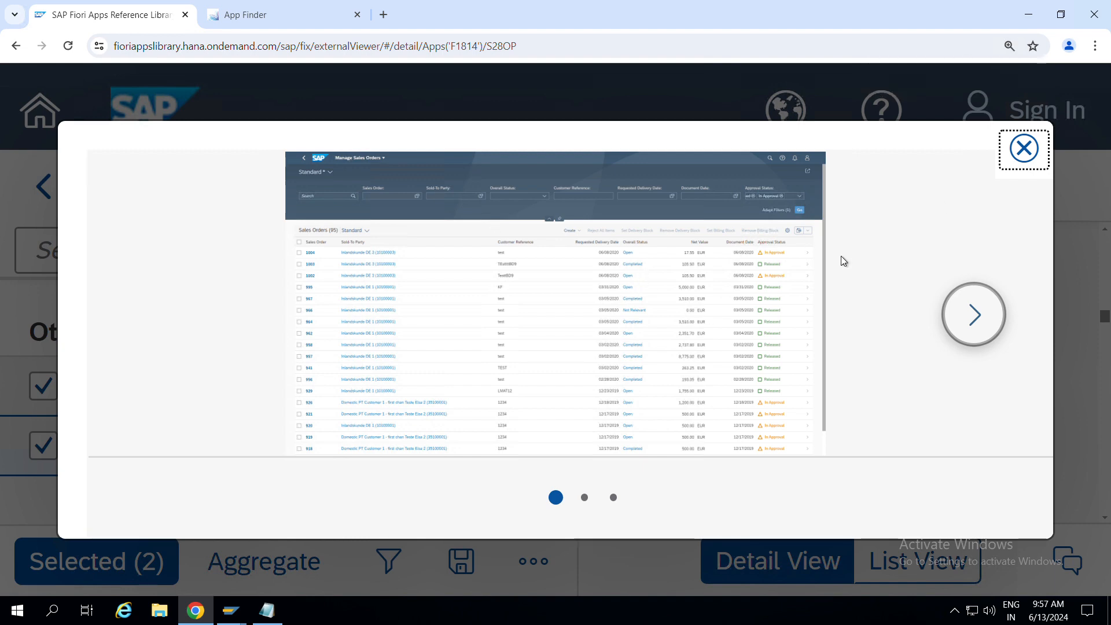
{"action": "key", "text": "ctrl+minus"}
{"action": "key", "text": "ctrl+minus"}
{"action": "key", "text": "ctrl+minus"}
{"action": "key", "text": "ctrl+minus"}
{"action": "key", "text": "ctrl+minus"}
{"action": "key", "text": "ctrl+minus"}
{"action": "key", "text": "ctrl+minus"}
{"action": "key", "text": "ctrl+minus"}
{"action": "key", "text": "ctrl+minus"}
{"action": "key", "text": "ctrl+minus"}
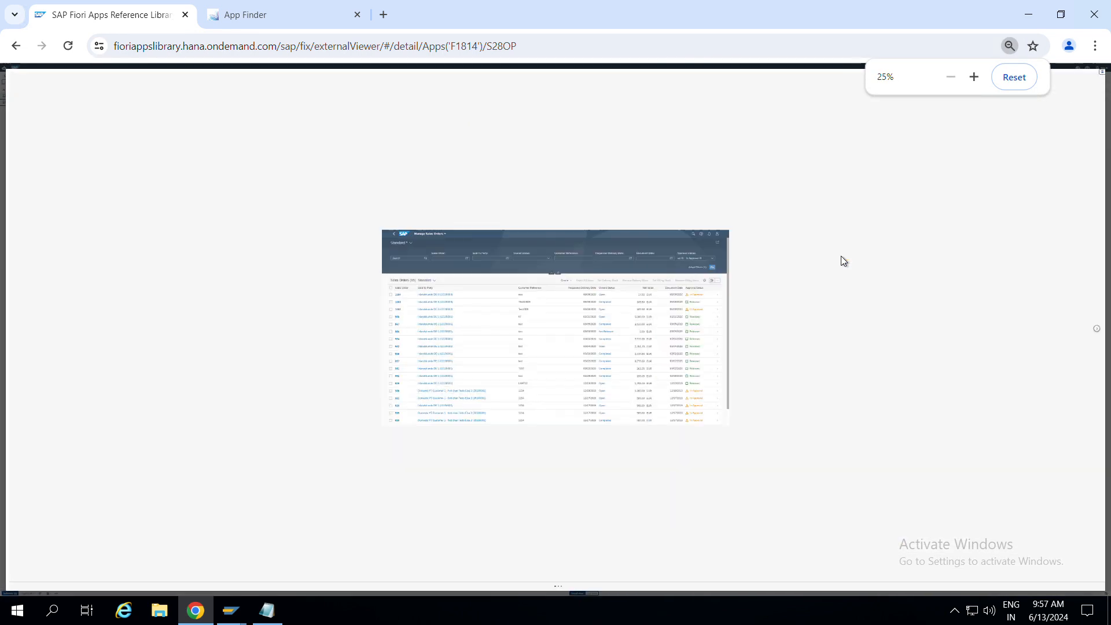
{"action": "key", "text": "ctrl+plus"}
{"action": "key", "text": "ctrl+plus"}
{"action": "key", "text": "ctrl+plus"}
{"action": "key", "text": "ctrl+plus"}
{"action": "key", "text": "ctrl+plus"}
{"action": "key", "text": "ctrl+plus"}
{"action": "key", "text": "ctrl+plus"}
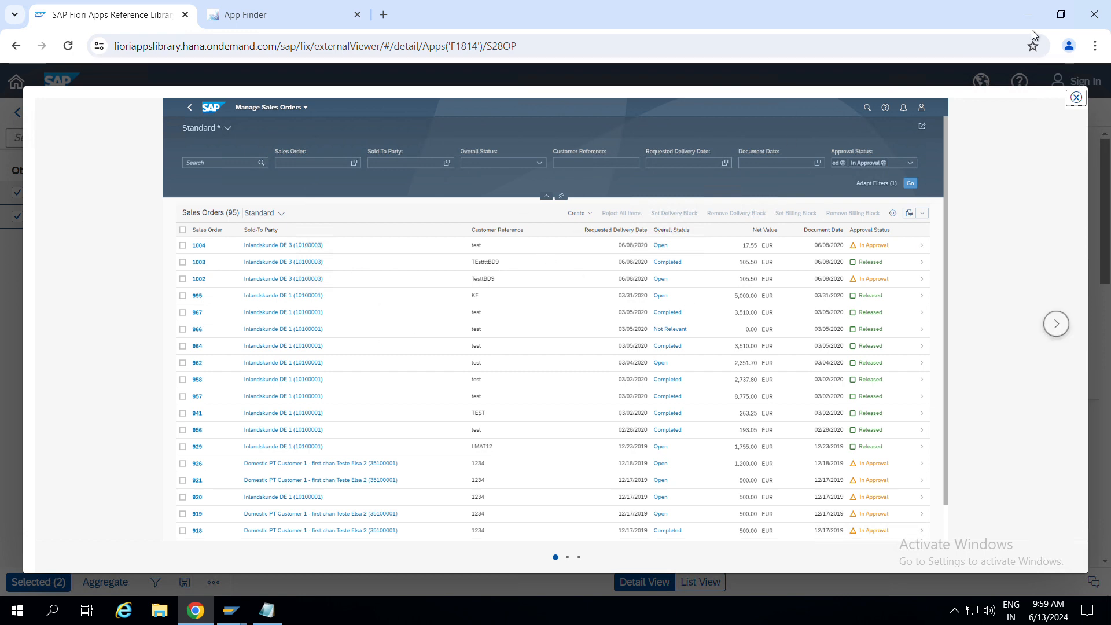
{"action": "left_click", "coordinate": [1076, 97]}
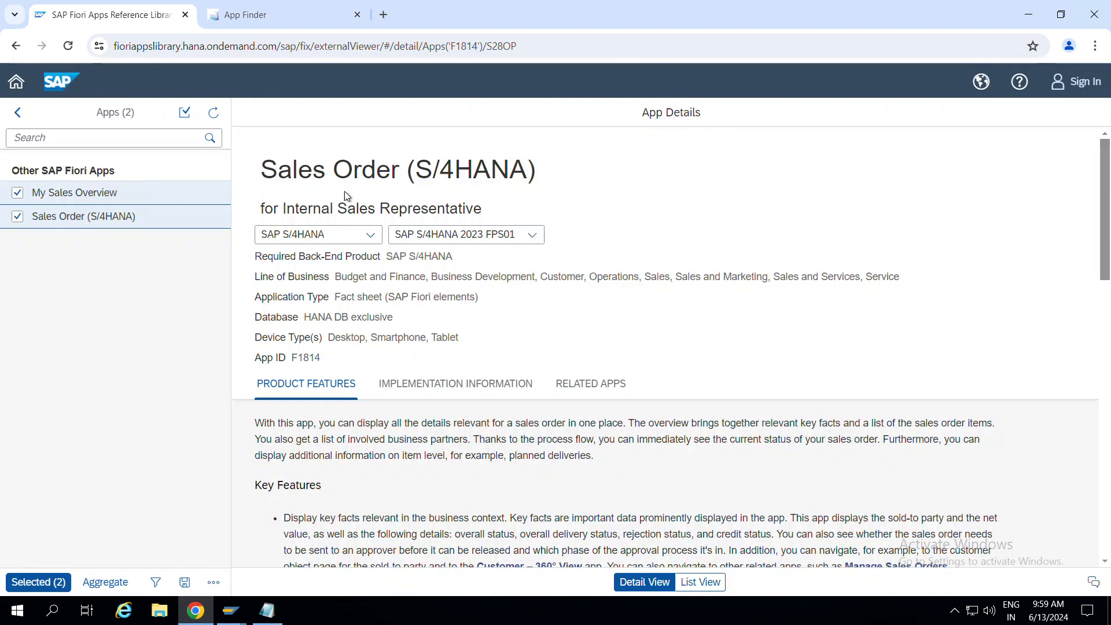
Switch to Notepad, replace the text ANA with NO TILES, and start a new line below it.
{"action": "key", "text": "alt+Tab"}
{"action": "left_click_drag", "start_coordinate": [91, 239], "coordinate": [3, 242]}
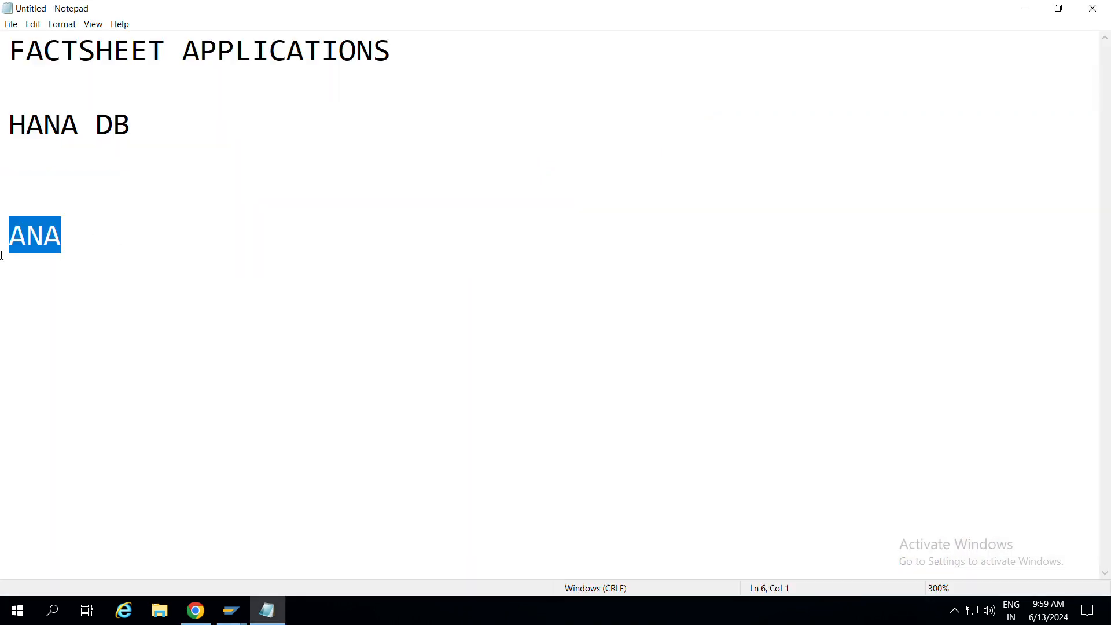
{"action": "type", "text": "WE"}
{"action": "key", "text": "BackSpace"}
{"action": "key", "text": "BackSpace"}
{"action": "key", "text": "BackSpace"}
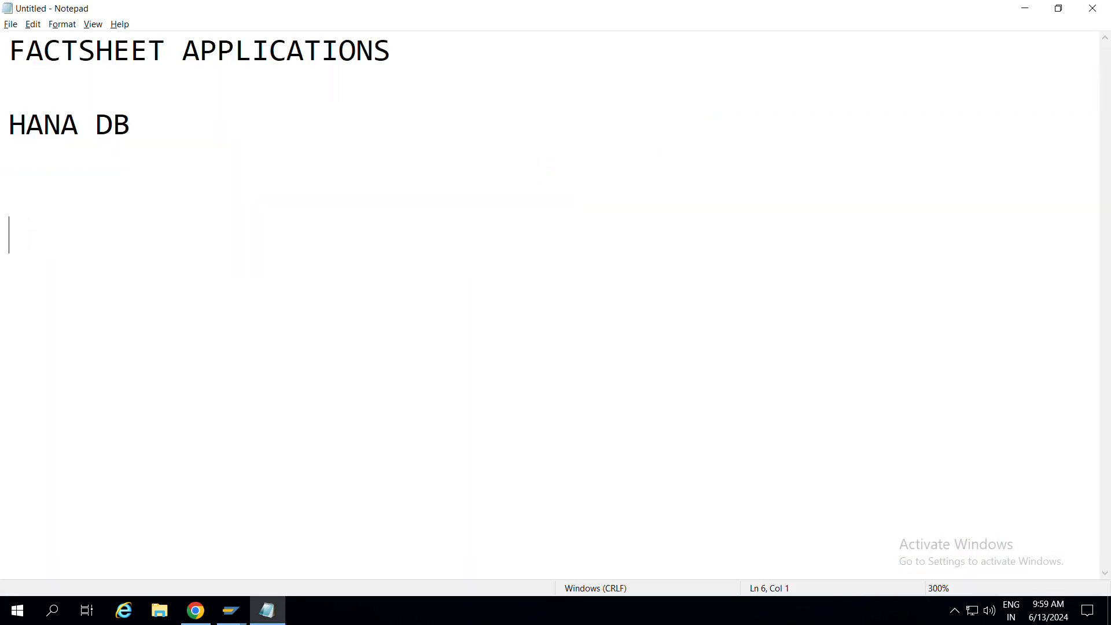
{"action": "type", "text": "NO T"}
{"action": "type", "text": "ILE"}
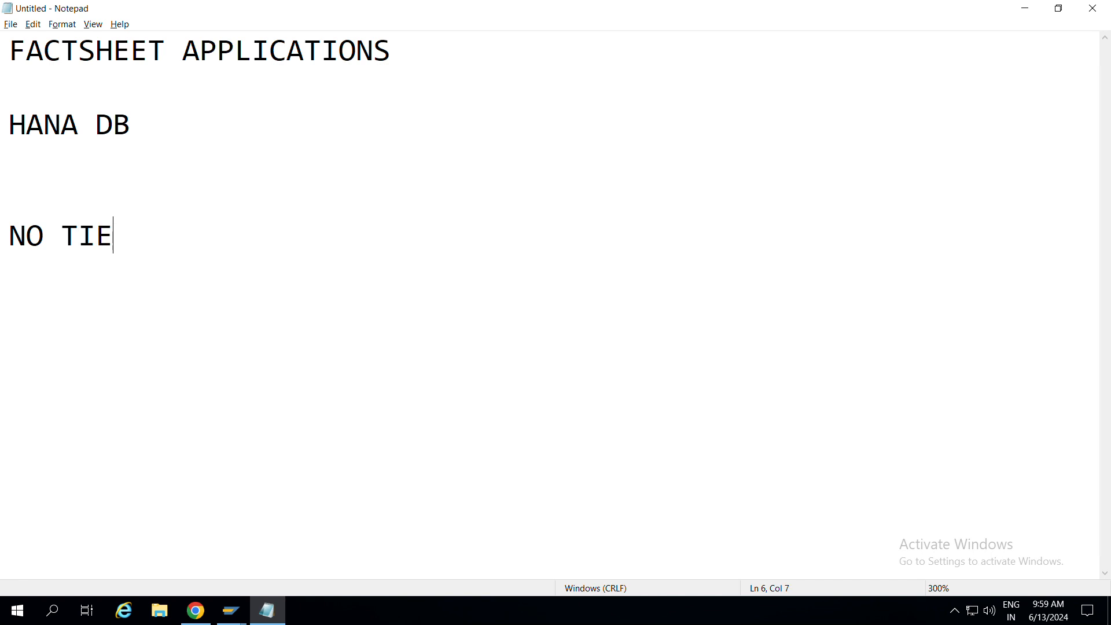
{"action": "key", "text": "BackSpace"}
{"action": "type", "text": "LES"}
{"action": "key", "text": "Return"}
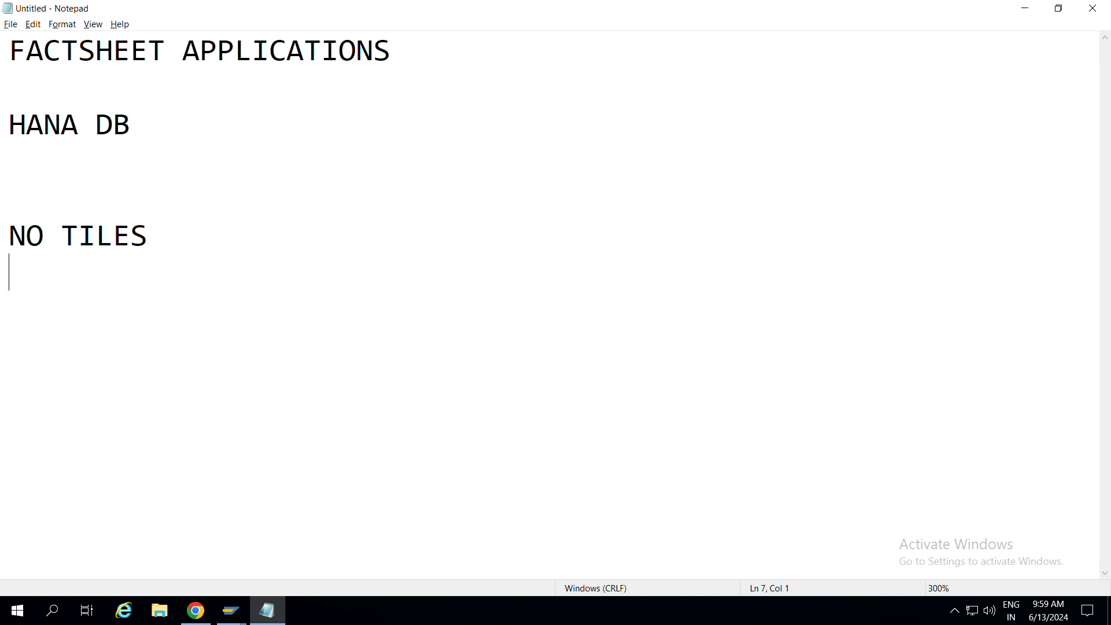
Add the lines NO SPACES OR PAGES and NO GROUPS below NO TILES.
{"action": "type", "text": "NO SPACES O"}
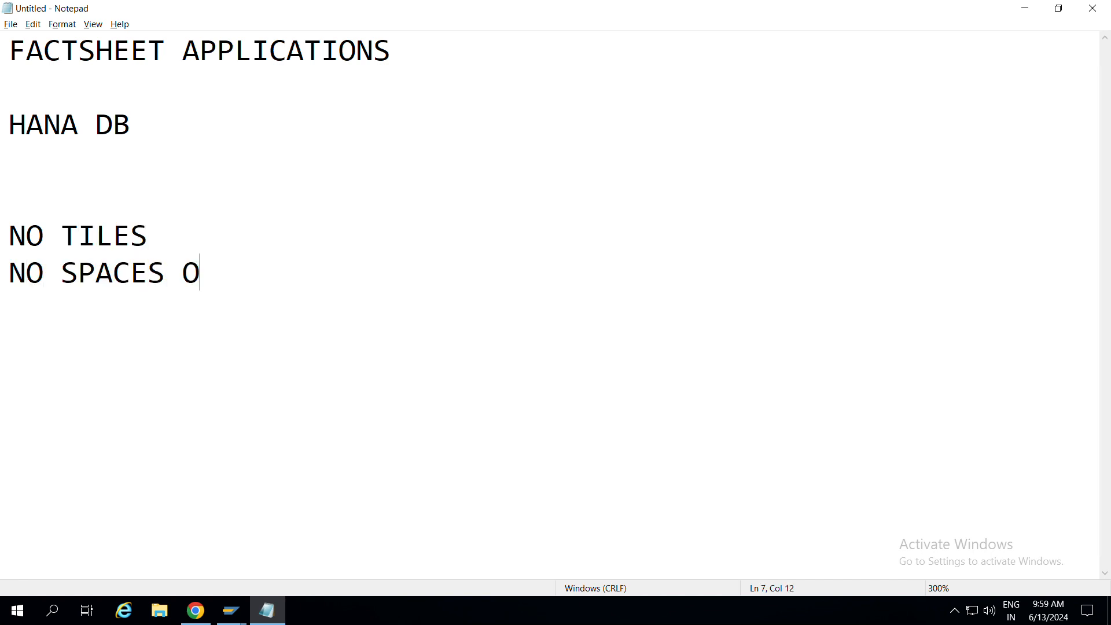
{"action": "type", "text": "R PAGES"}
{"action": "key", "text": "Return"}
{"action": "type", "text": "NO"}
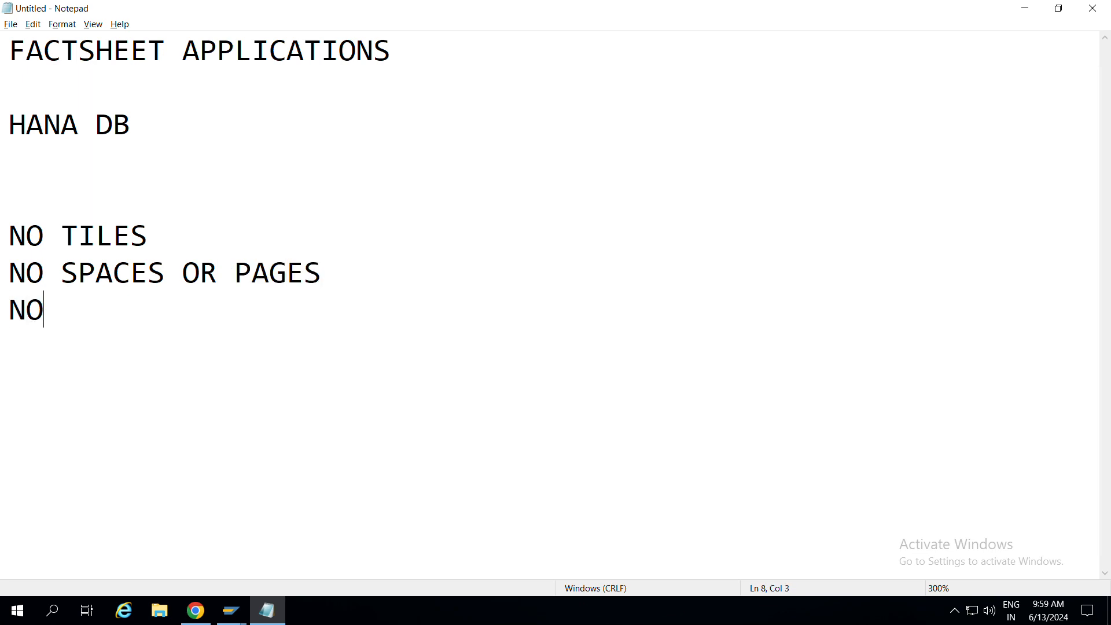
{"action": "type", "text": " GROUPS"}
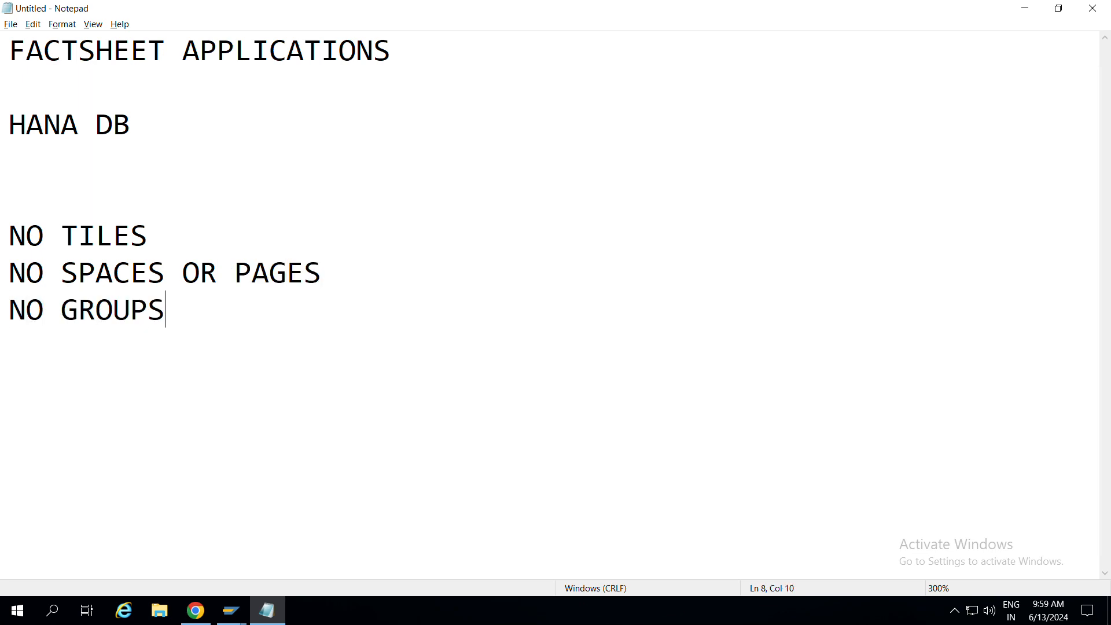
{"action": "key", "text": "alt+Tab"}
{"action": "key", "text": "alt+Tab"}
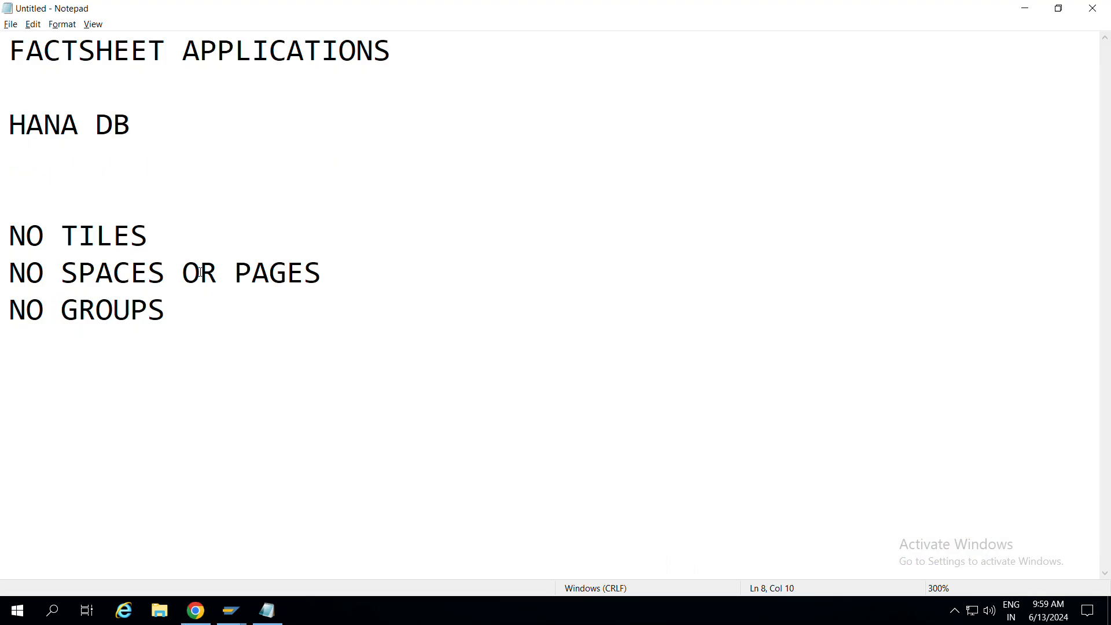
{"action": "key", "text": "alt+Tab"}
{"action": "key", "text": "alt+Tab"}
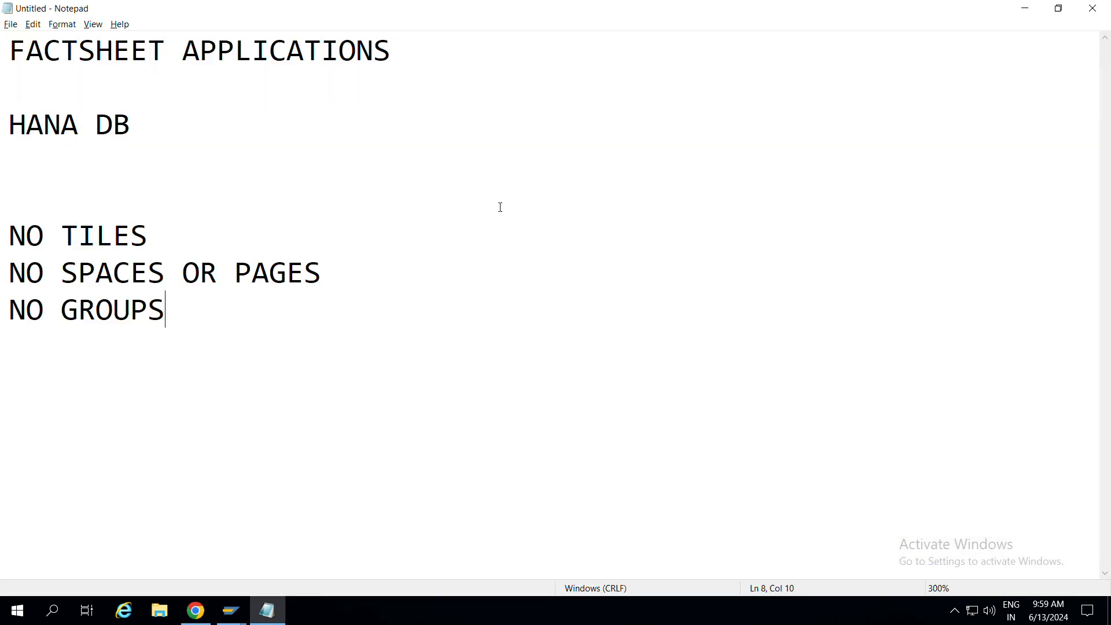
Switch to Chrome and look through the Sales Order (S/4HANA) key features down to the app screenshot.
{"action": "key", "text": "alt+Tab"}
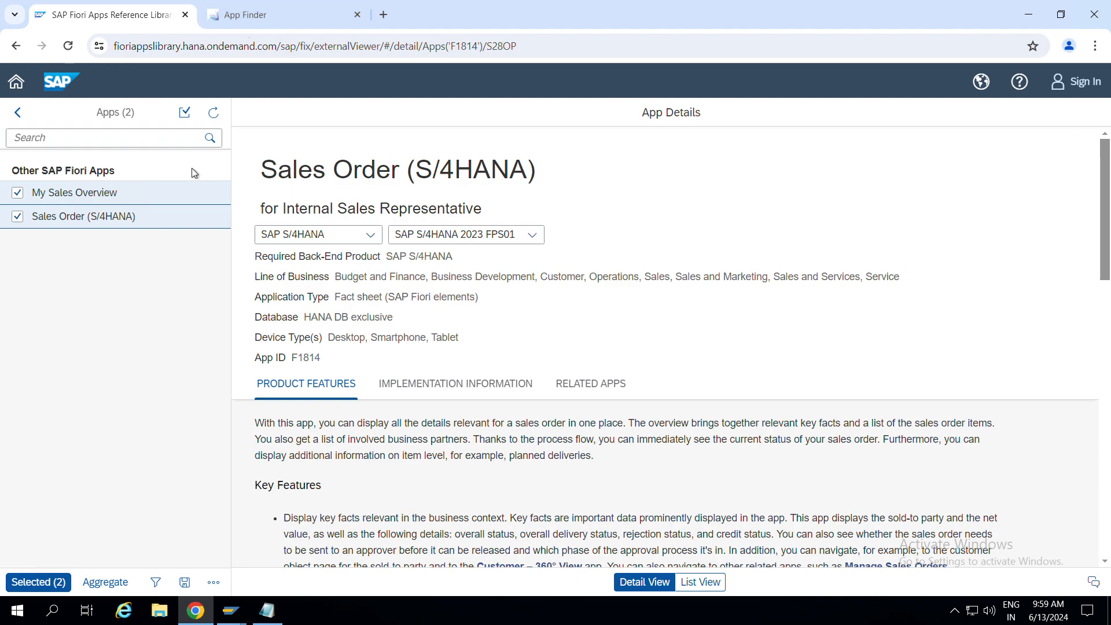
{"action": "scroll", "coordinate": [414, 310], "scroll_direction": "down", "scroll_amount": 5}
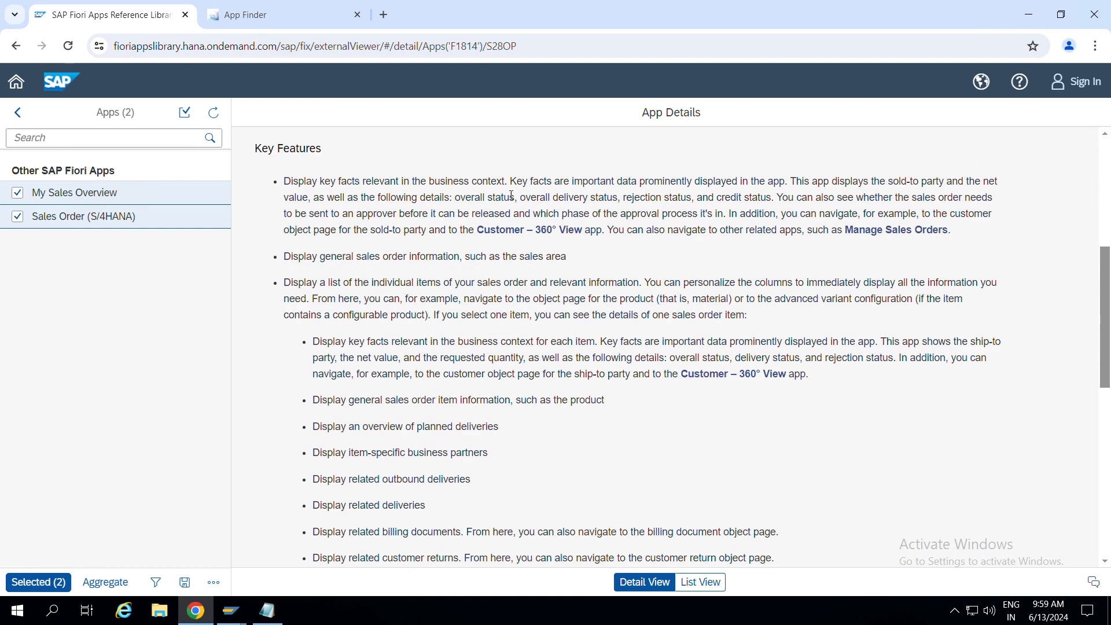
{"action": "scroll", "coordinate": [512, 195], "scroll_direction": "down", "scroll_amount": 8}
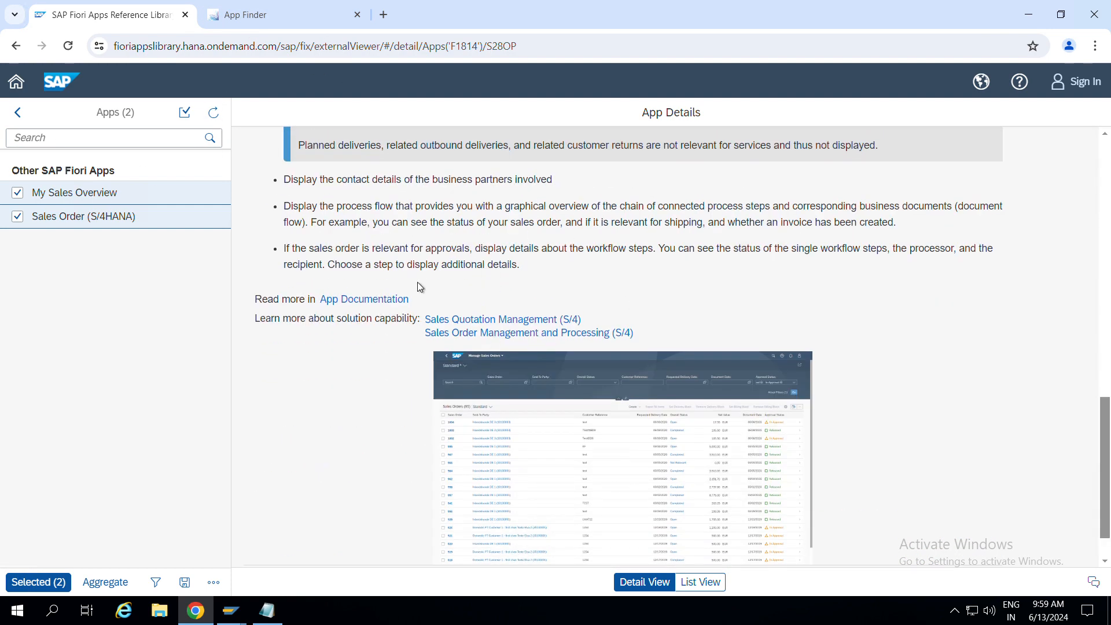
Show the Fiori launchpad's App Finder page and go back through the previously viewed catalogs to EAM - Maintenance Request.
{"action": "left_click", "coordinate": [248, 17]}
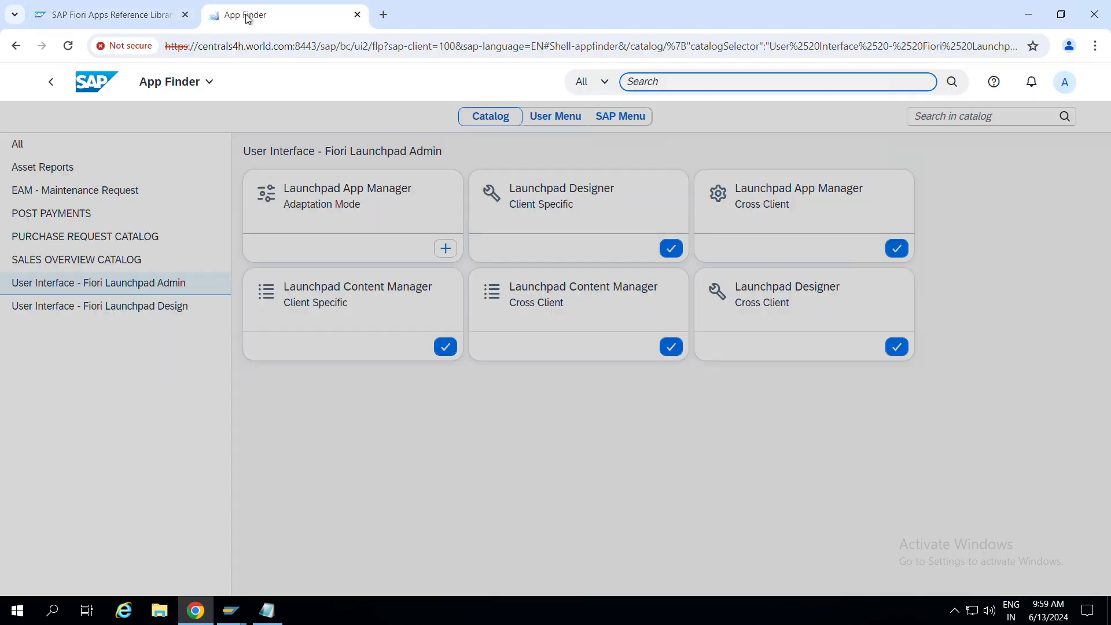
{"action": "left_click", "coordinate": [56, 84]}
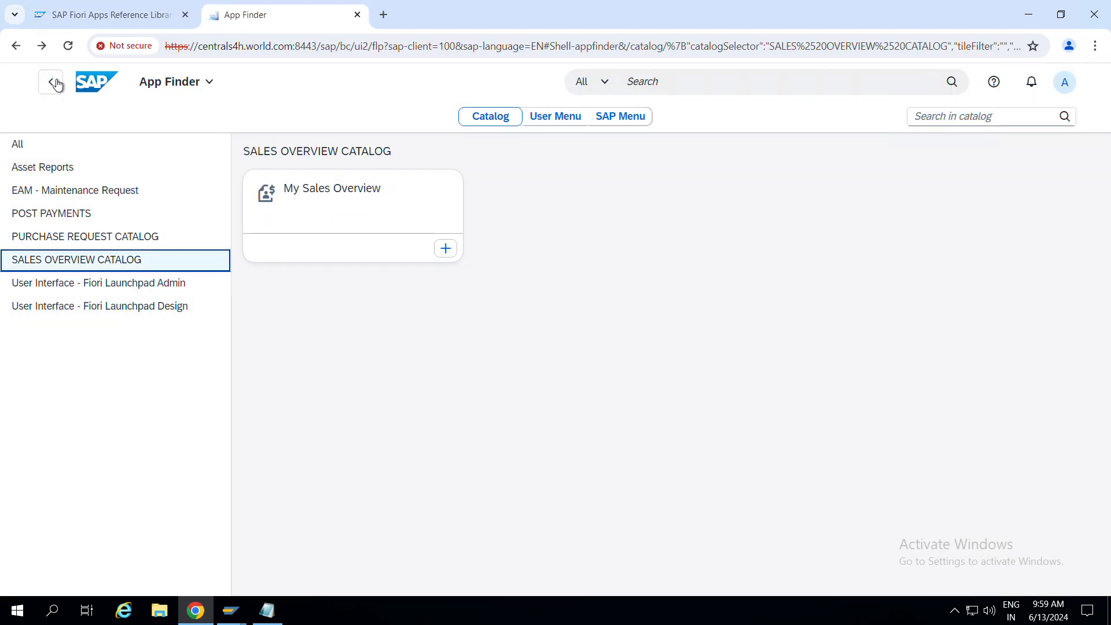
{"action": "left_click", "coordinate": [56, 84]}
{"action": "left_click", "coordinate": [56, 84]}
{"action": "left_click", "coordinate": [56, 84]}
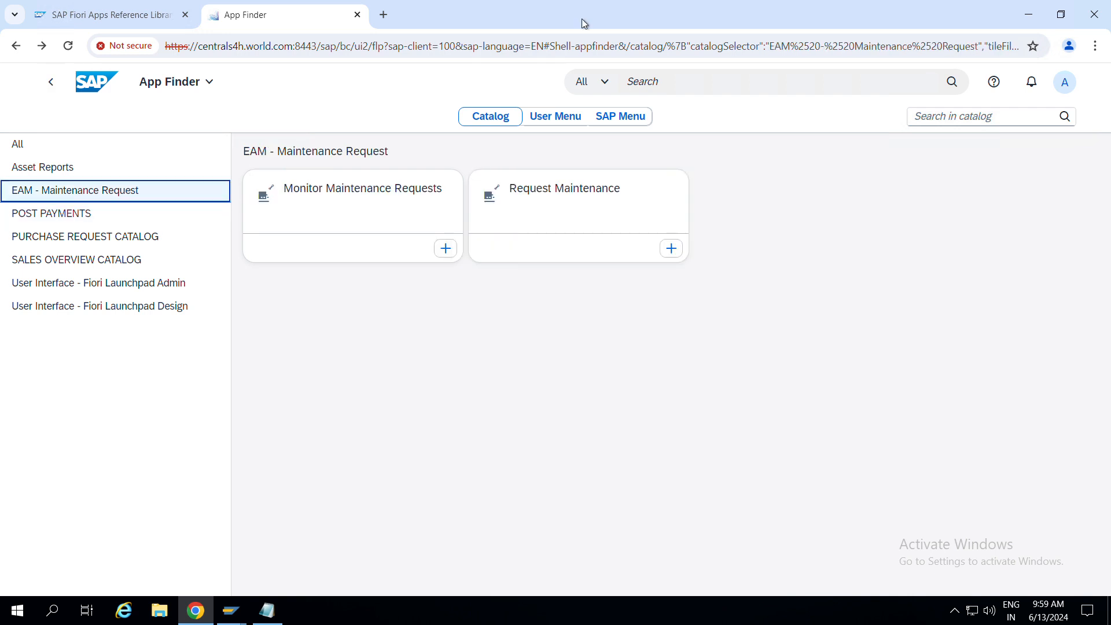
View the User Menu and SAP Menu in App Finder, and open the account's Recent Activities list.
{"action": "left_click", "coordinate": [566, 118]}
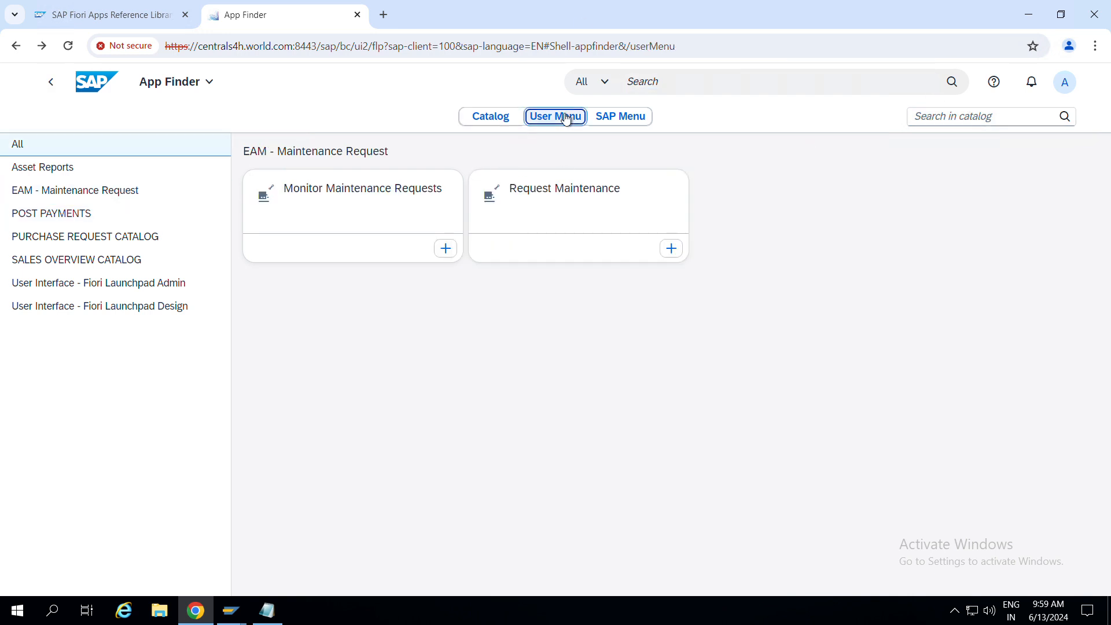
{"action": "left_click", "coordinate": [634, 117]}
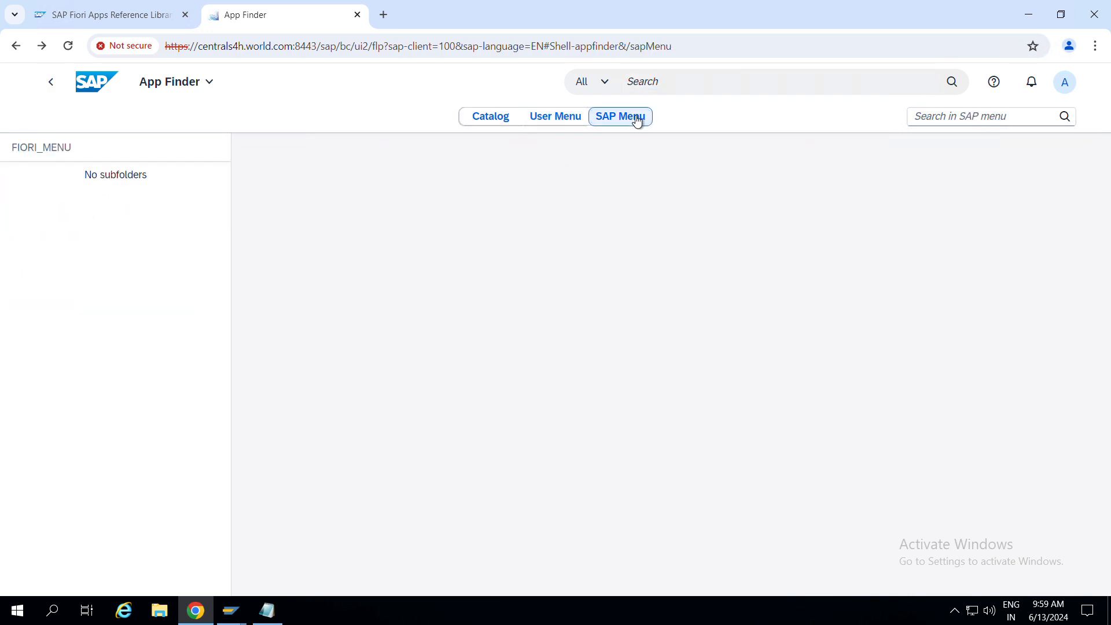
{"action": "left_click", "coordinate": [1069, 88]}
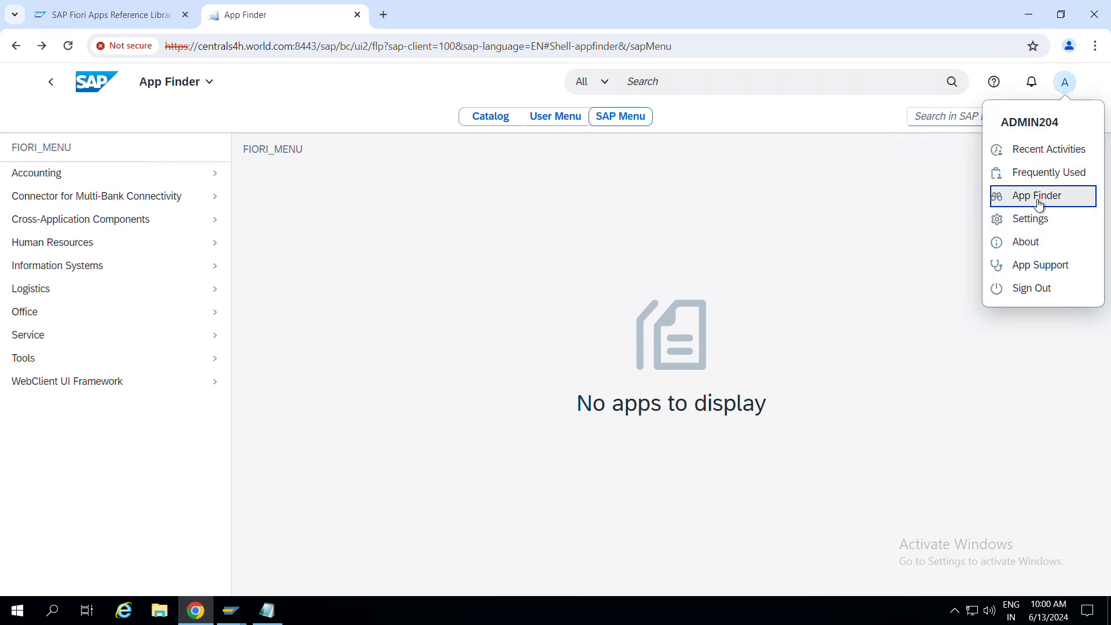
{"action": "left_click", "coordinate": [1045, 149]}
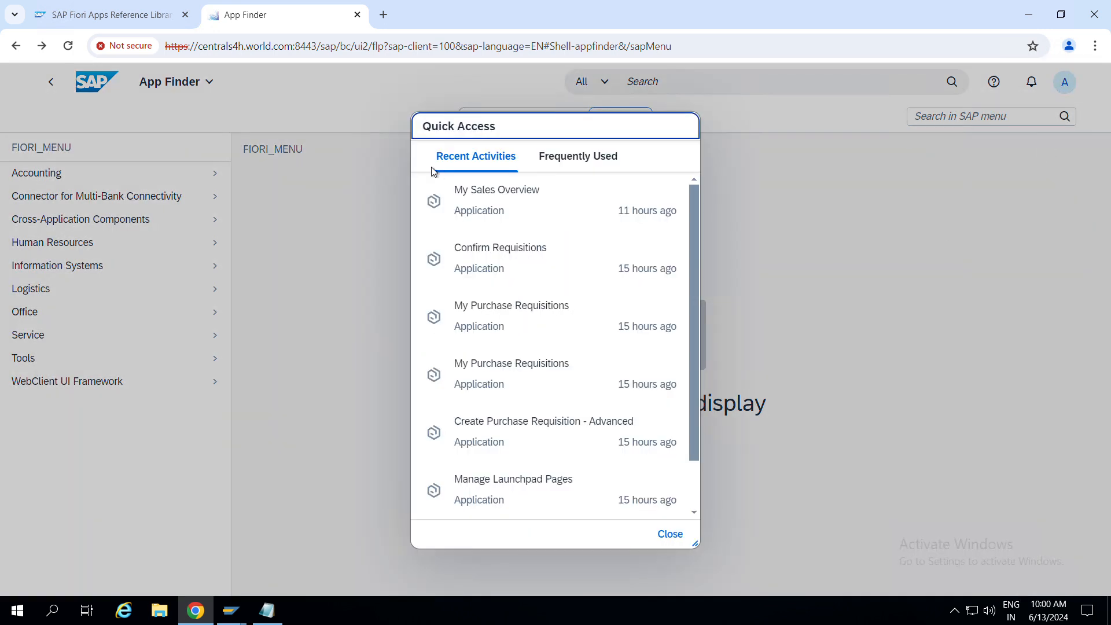
Close the Quick Access list, return to the launchpad home, and view the ACCOUNTS RECEIVABLE space before going back to My Home.
{"action": "left_click", "coordinate": [659, 534]}
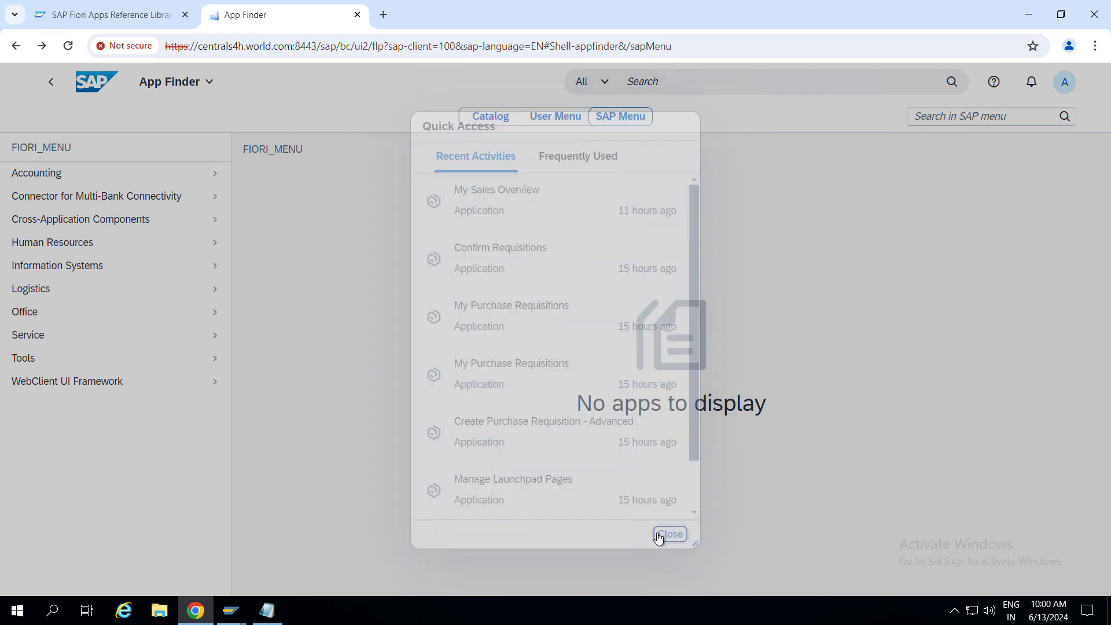
{"action": "left_click", "coordinate": [52, 81]}
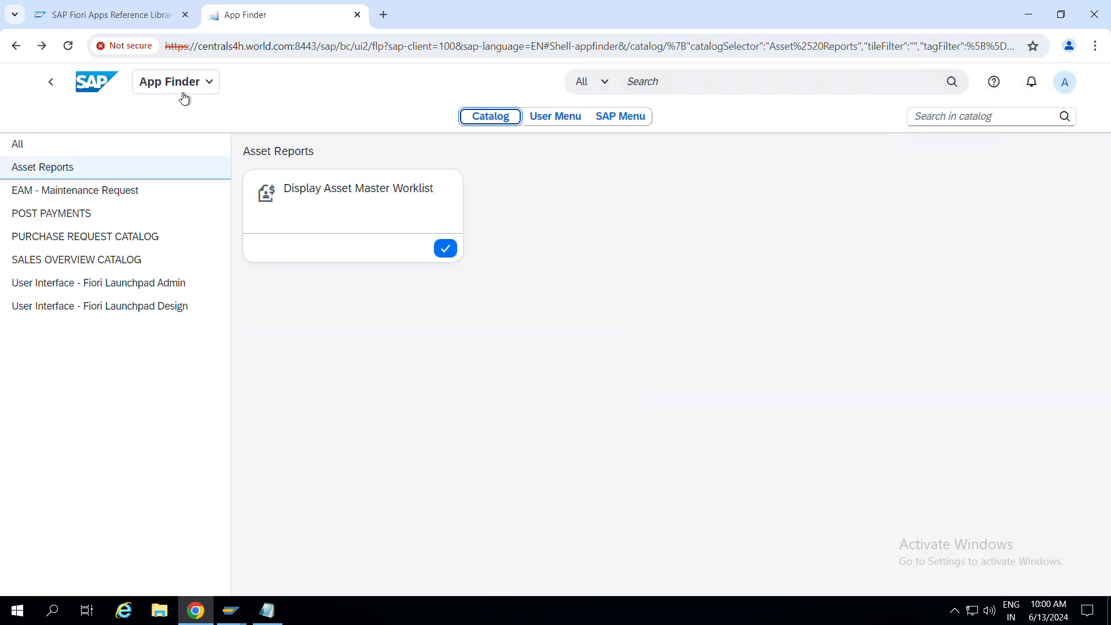
{"action": "left_click", "coordinate": [184, 97]}
{"action": "left_click", "coordinate": [123, 198]}
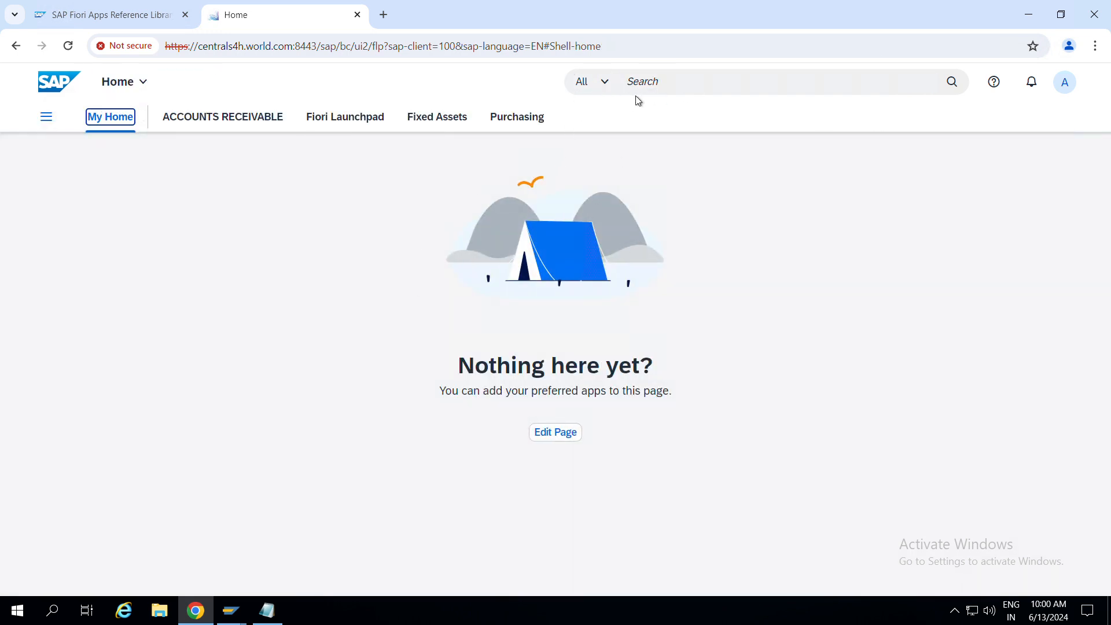
{"action": "left_click", "coordinate": [216, 121]}
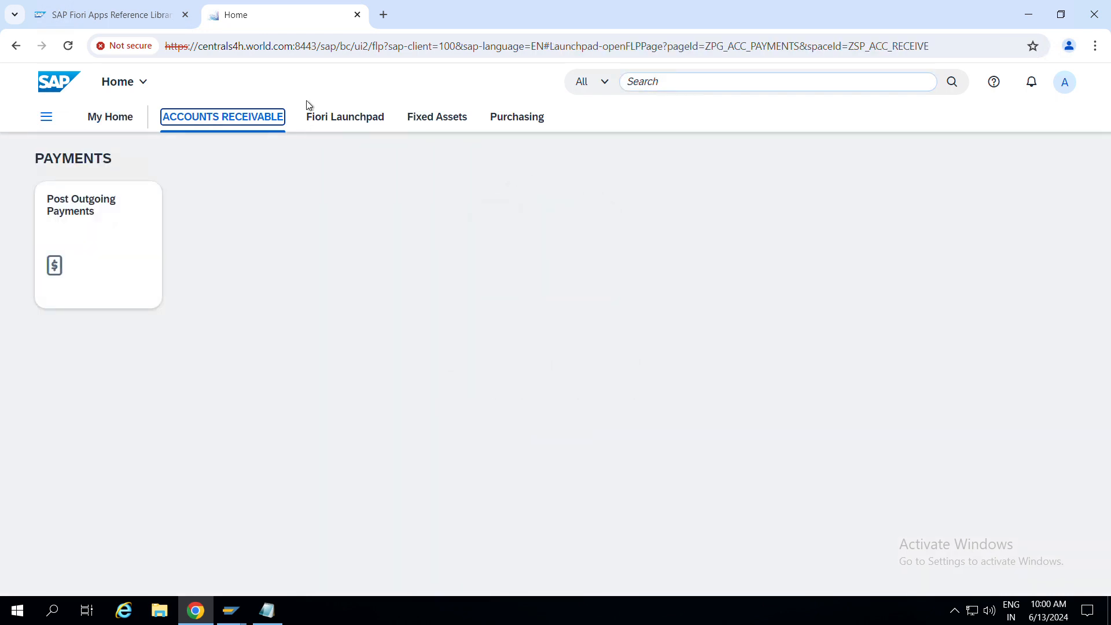
{"action": "left_click", "coordinate": [103, 119]}
{"action": "left_click", "coordinate": [675, 80]}
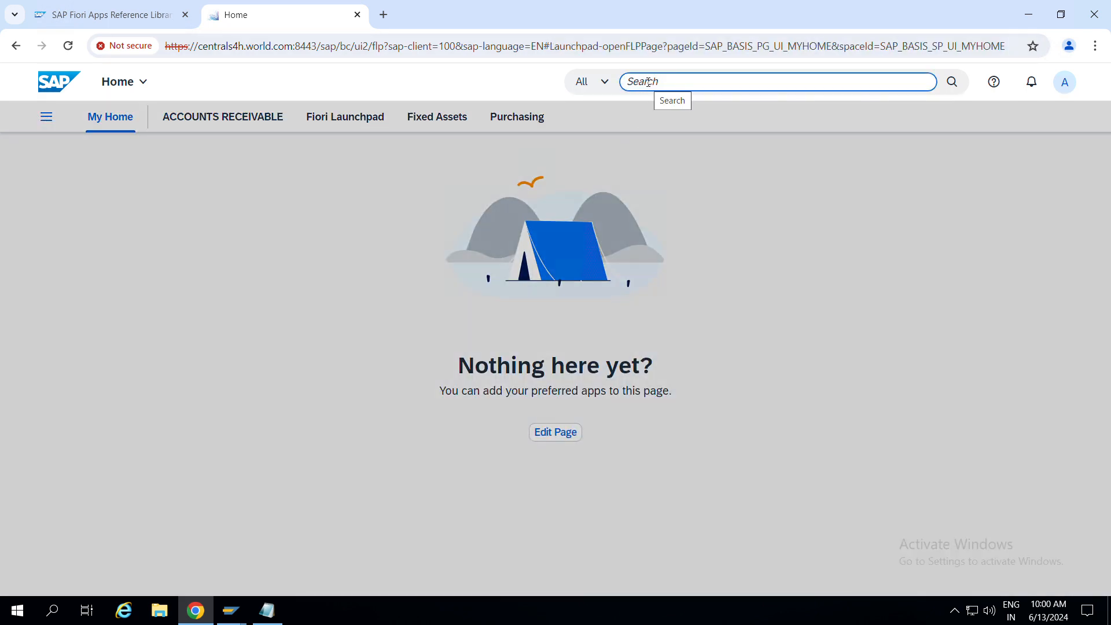
{"action": "type", "text": "S"}
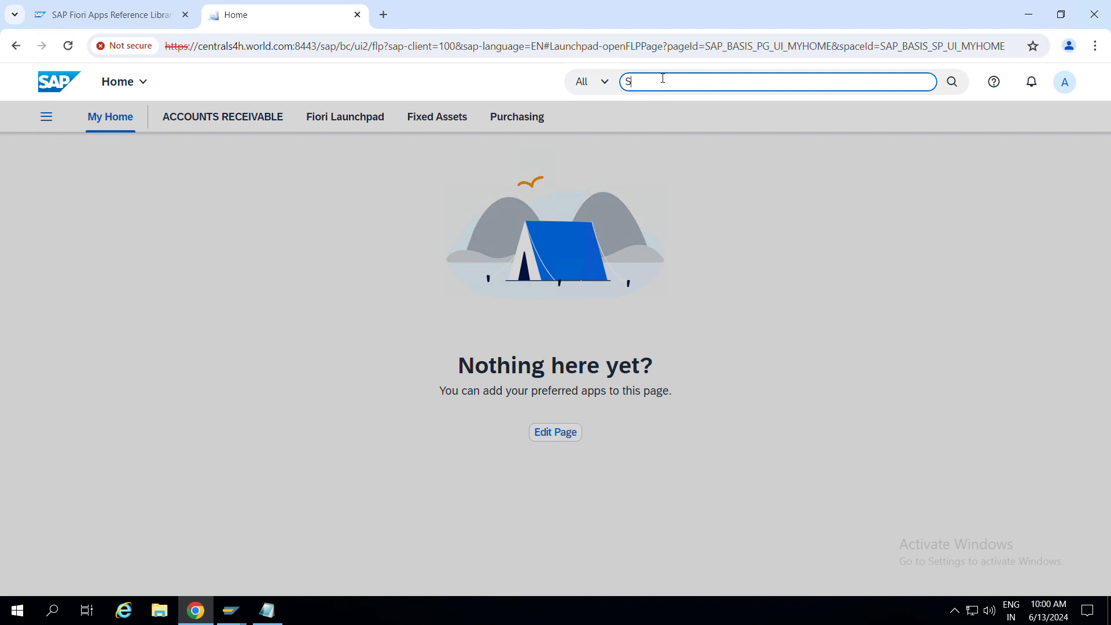
{"action": "type", "text": "Ales order"}
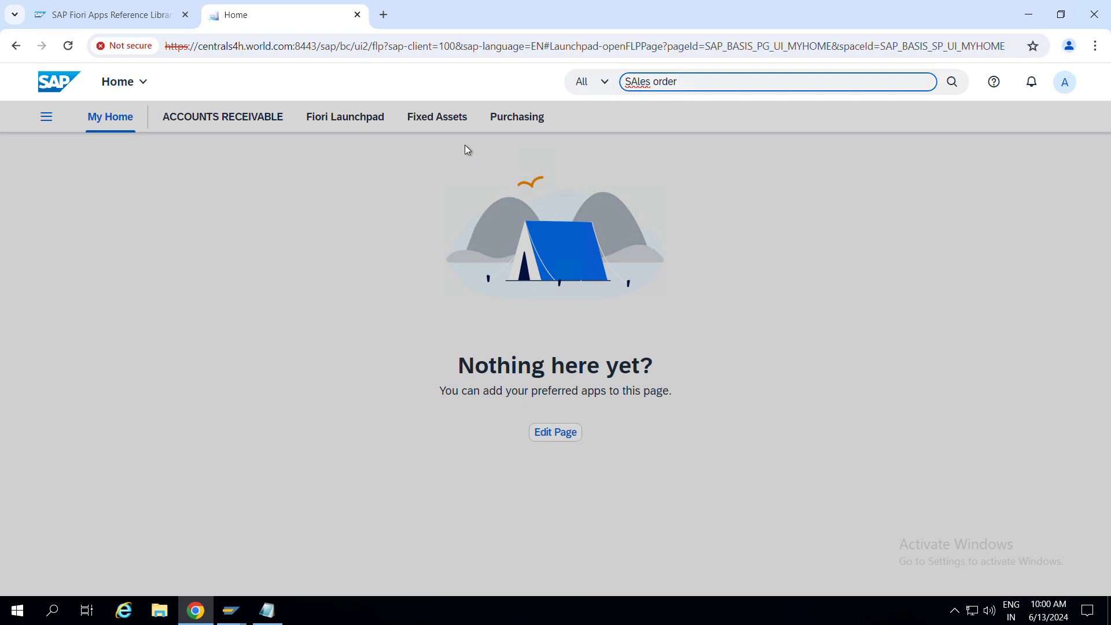
Enlarge the Manage Sales Orders screenshot on the Sales Order (S/4HANA) page of the Fiori Apps Reference Library.
{"action": "key", "text": "alt+Tab"}
{"action": "key", "text": "alt+Tab"}
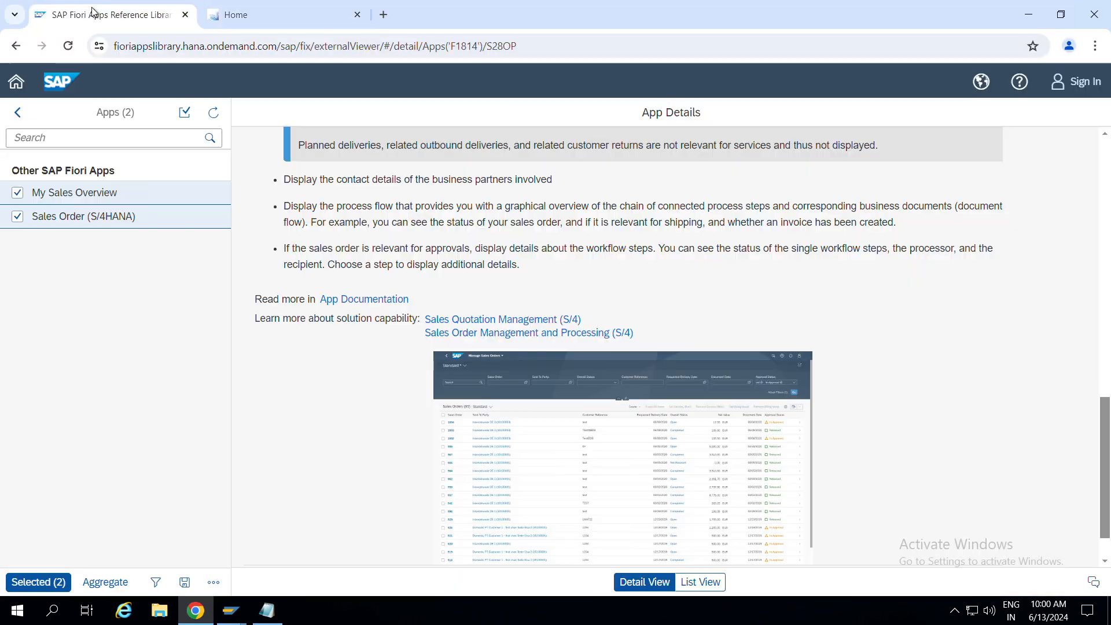
{"action": "left_click", "coordinate": [537, 401]}
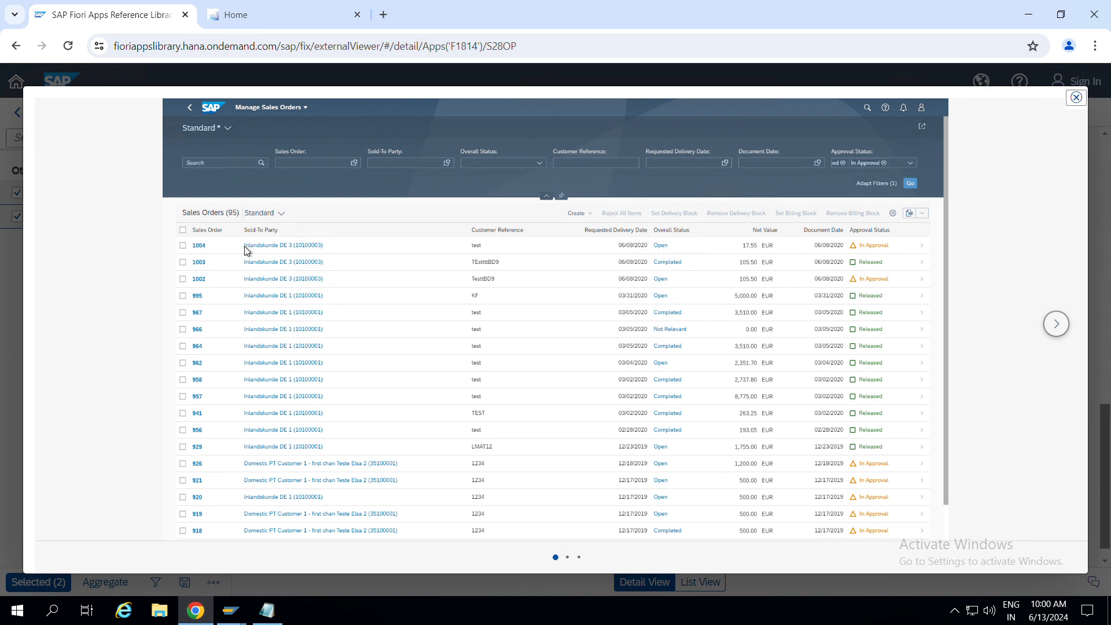
Search the Fiori launchpad for the sales order number in the screenshot's first row and look through the results.
{"action": "key", "text": "ctrl+Tab"}
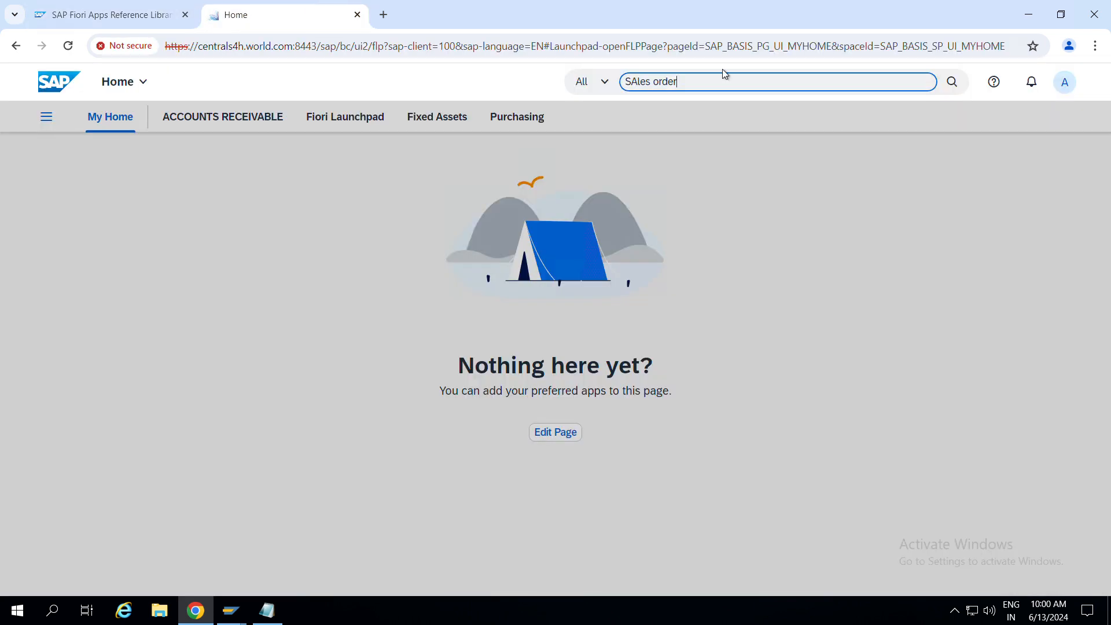
{"action": "left_click_drag", "start_coordinate": [723, 81], "coordinate": [418, 82]}
{"action": "type", "text": "1004"}
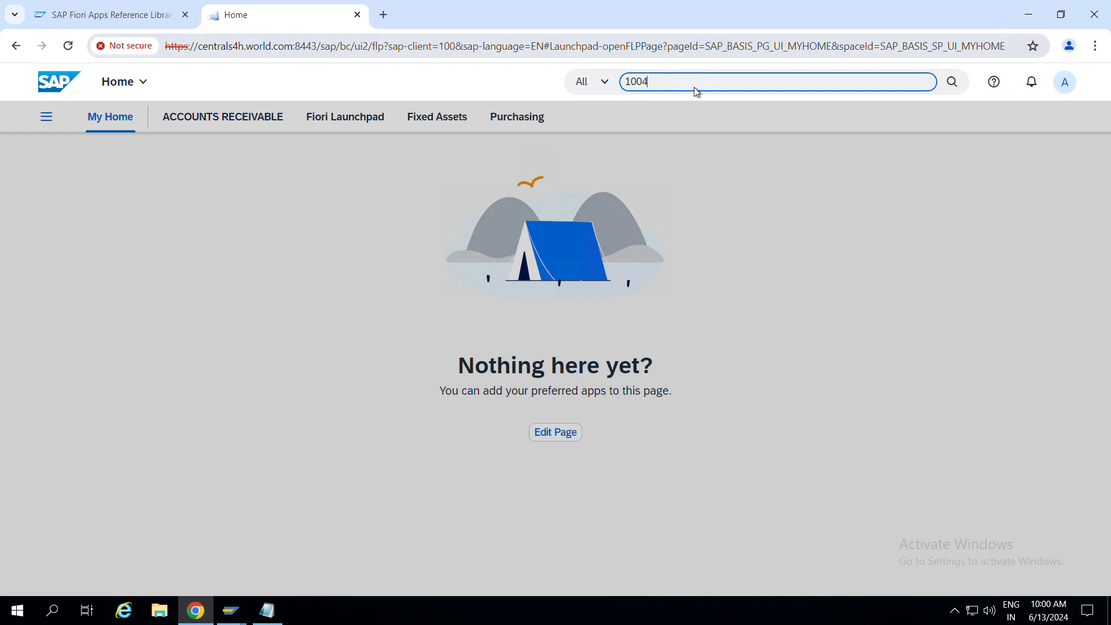
{"action": "left_click", "coordinate": [952, 82]}
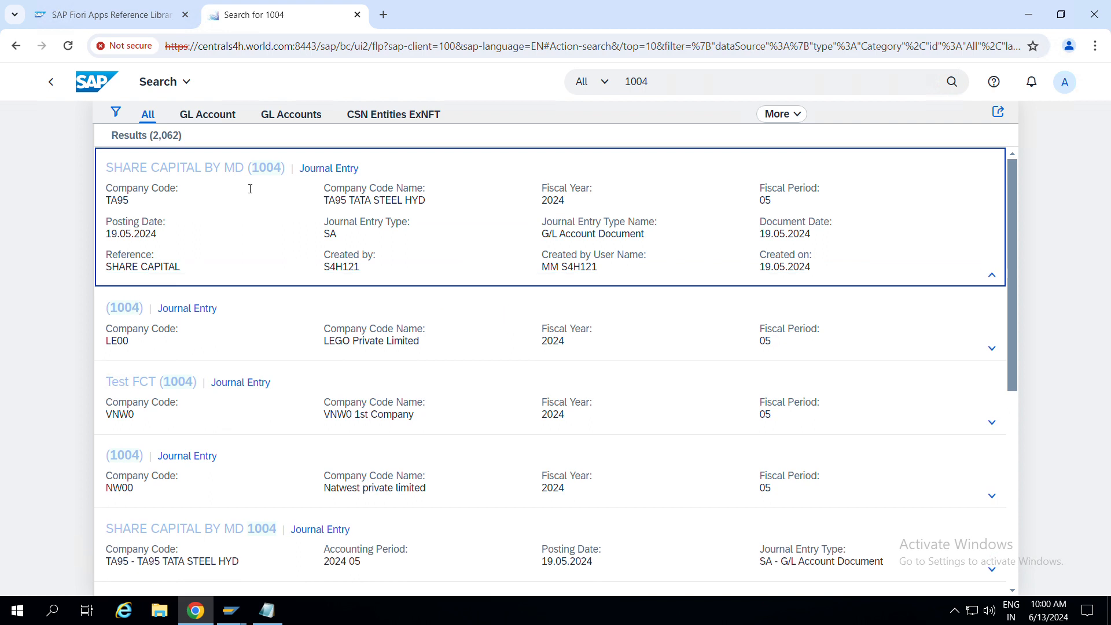
{"action": "left_click", "coordinate": [672, 79]}
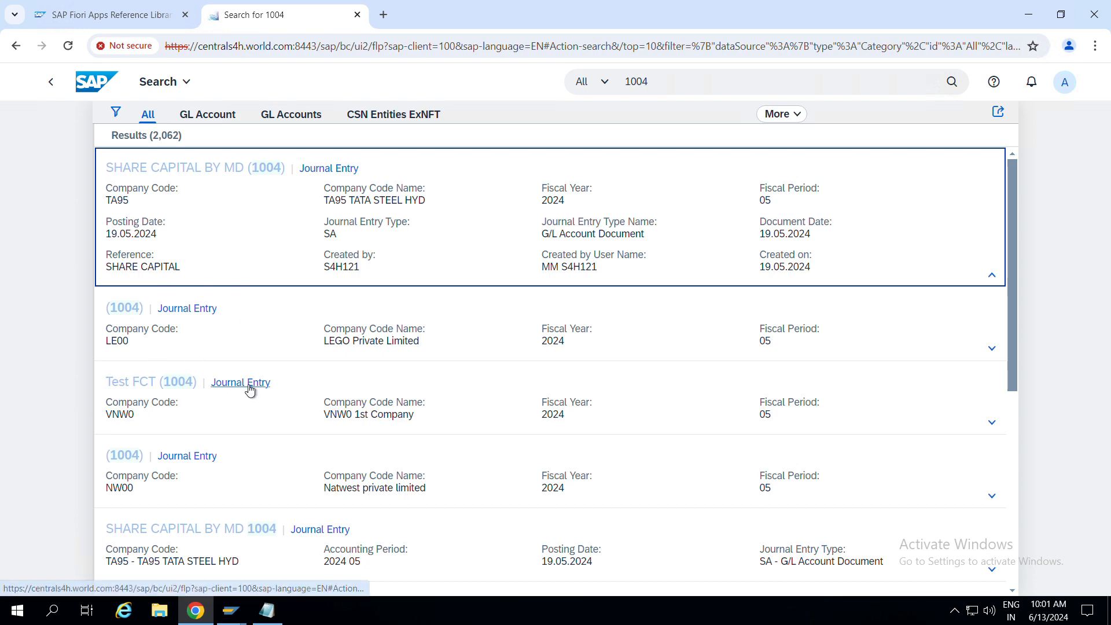
{"action": "scroll", "coordinate": [250, 390], "scroll_direction": "down", "scroll_amount": 3}
{"action": "scroll", "coordinate": [242, 415], "scroll_direction": "down", "scroll_amount": 3}
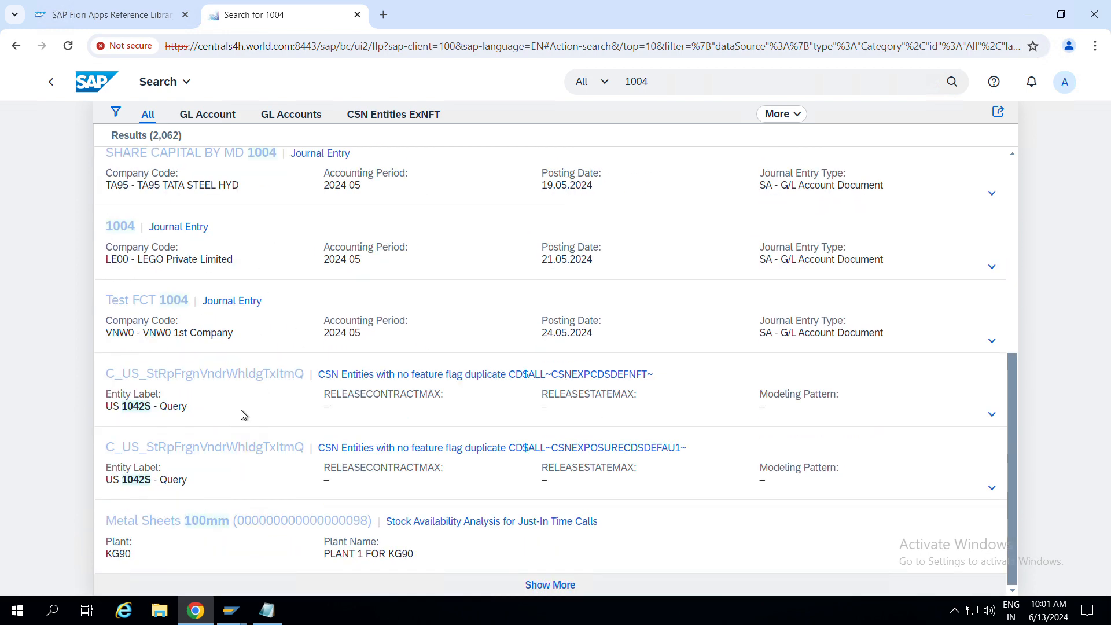
{"action": "scroll", "coordinate": [243, 307], "scroll_direction": "up", "scroll_amount": 6}
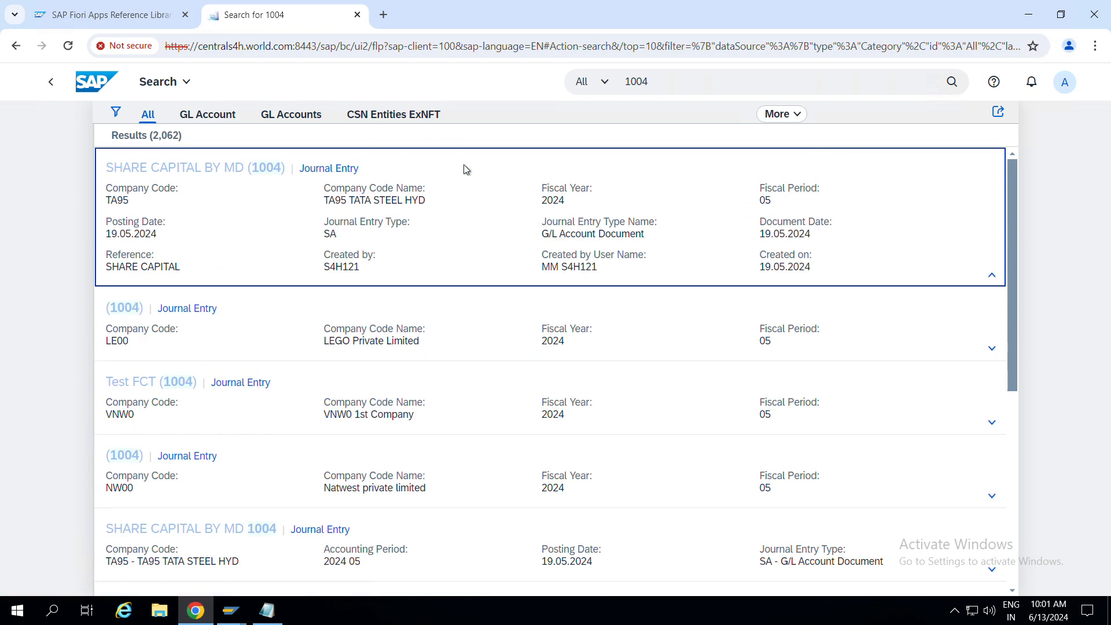
Extend the launchpad search with the words "sales order" after the order number and run it.
{"action": "left_click", "coordinate": [714, 82]}
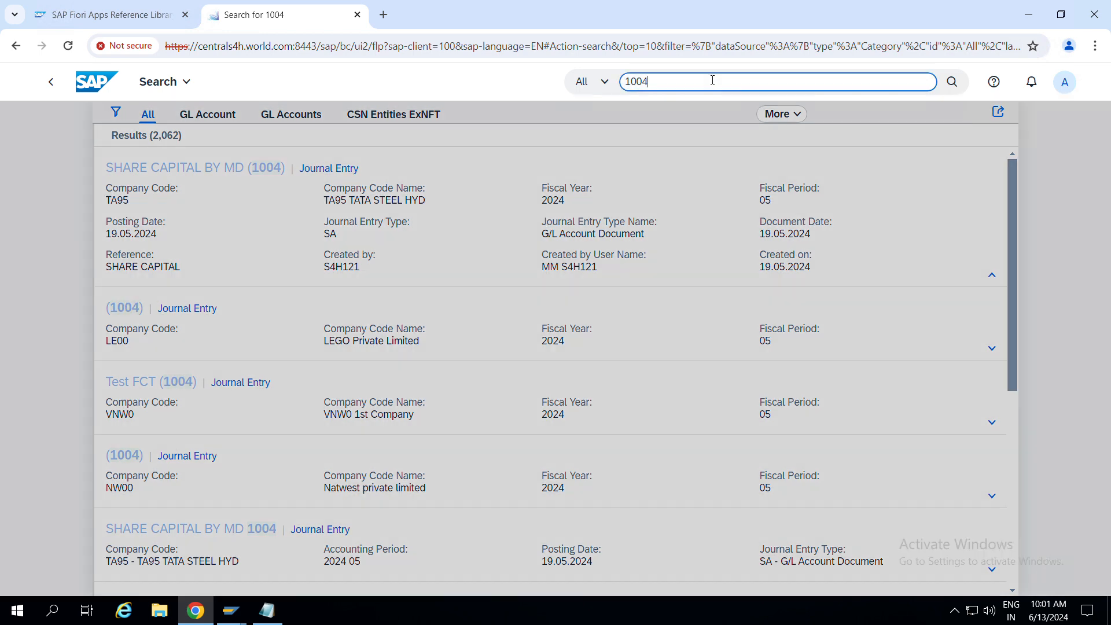
{"action": "left_click", "coordinate": [155, 10]}
{"action": "left_click", "coordinate": [309, 22]}
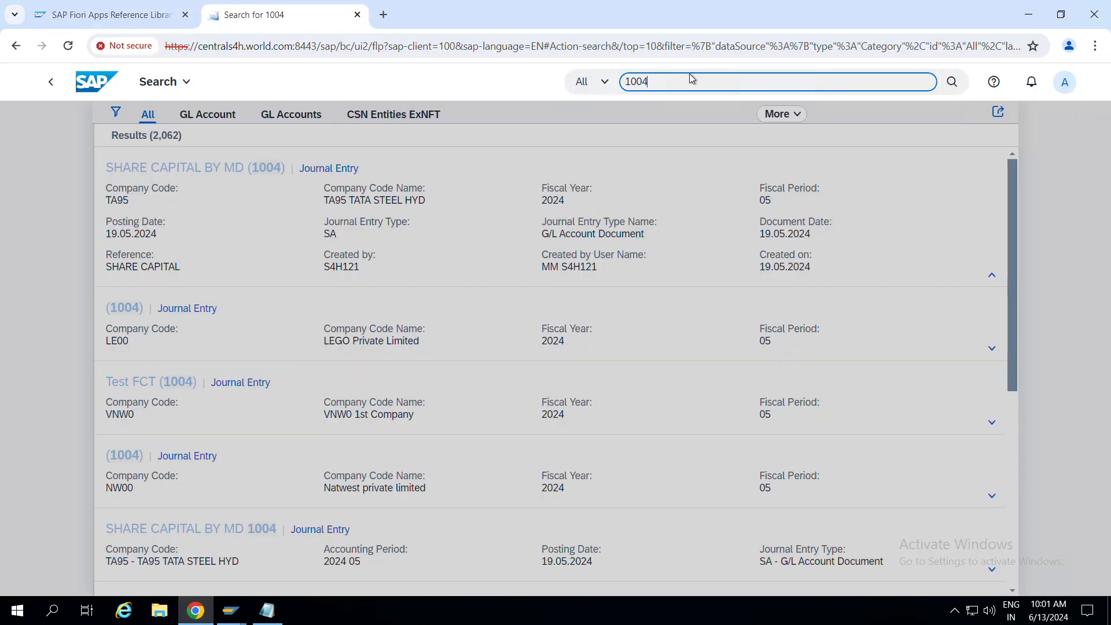
{"action": "type", "text": "sales"}
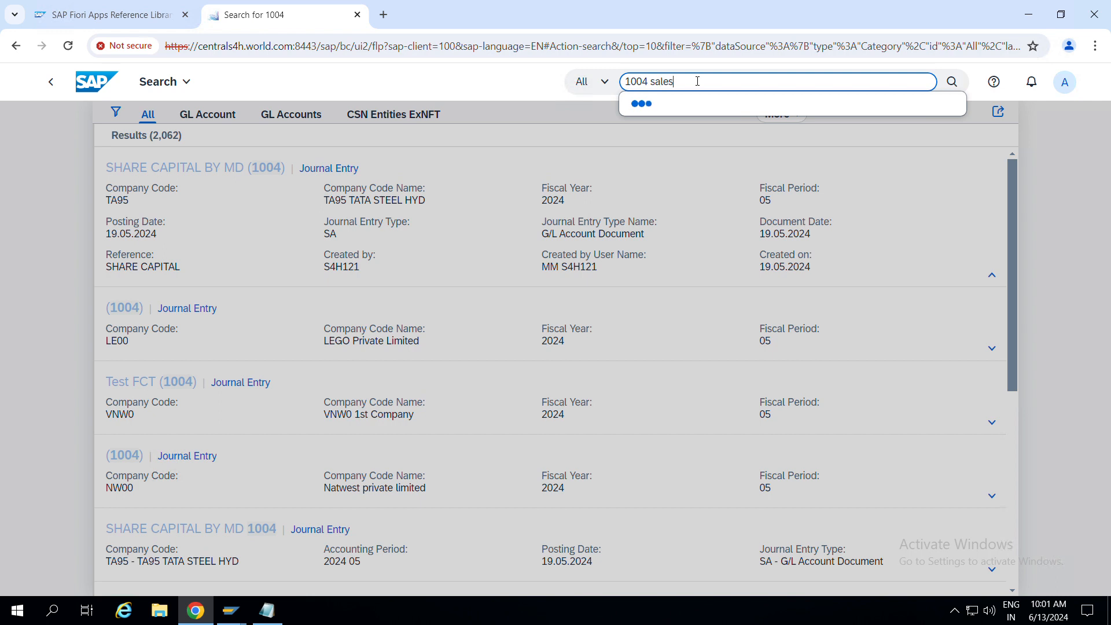
{"action": "type", "text": " order"}
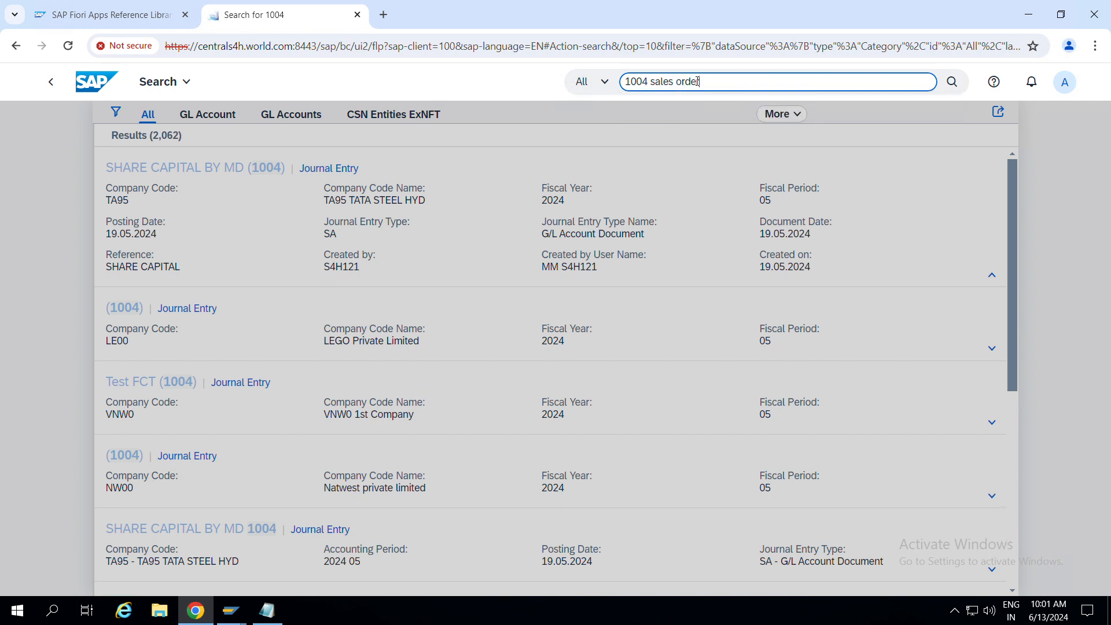
{"action": "key", "text": "Return"}
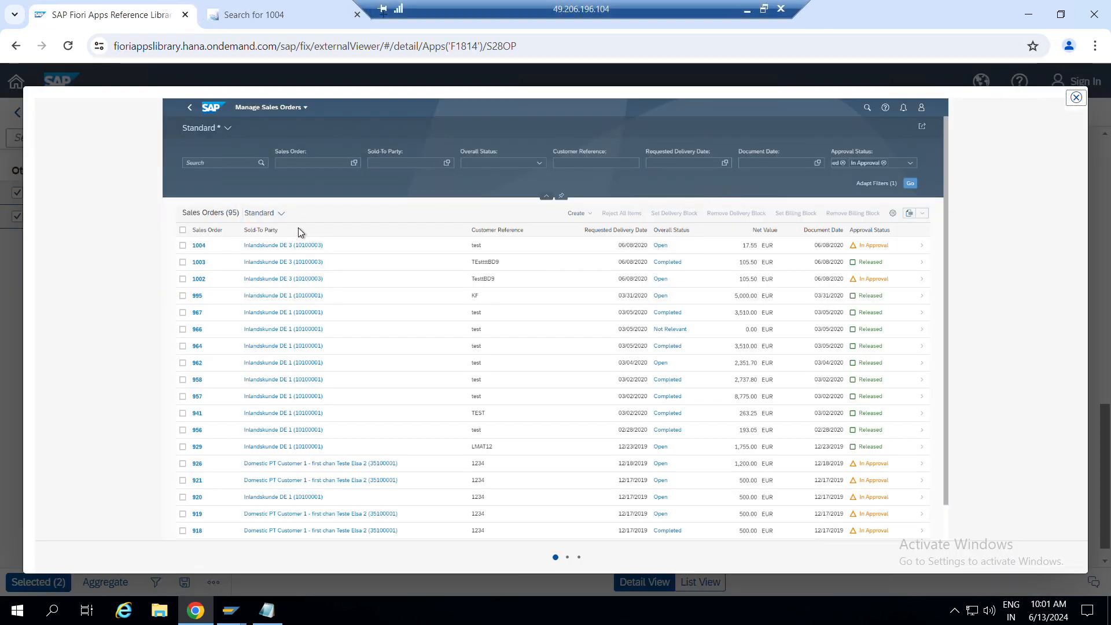
Recheck the reference screenshot, search the launchpad for the order number followed by an asterisk, and return to the previous search.
{"action": "left_click", "coordinate": [110, 14]}
{"action": "left_click", "coordinate": [260, 15]}
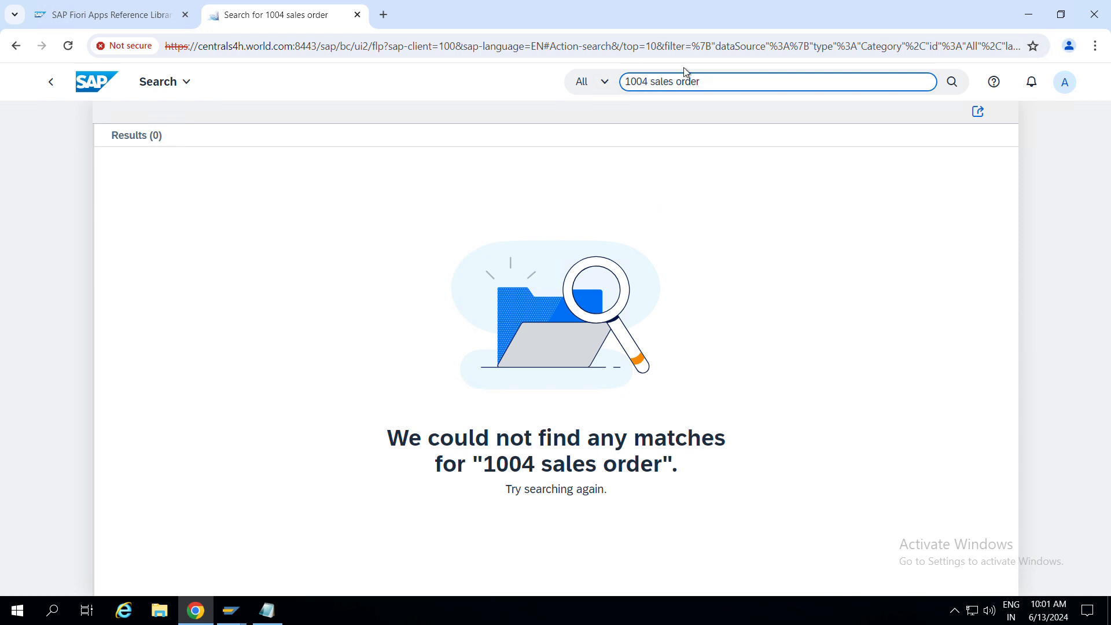
{"action": "left_click_drag", "start_coordinate": [701, 81], "coordinate": [650, 82]}
{"action": "key", "text": "BackSpace"}
{"action": "left_click_drag", "start_coordinate": [659, 81], "coordinate": [542, 69]}
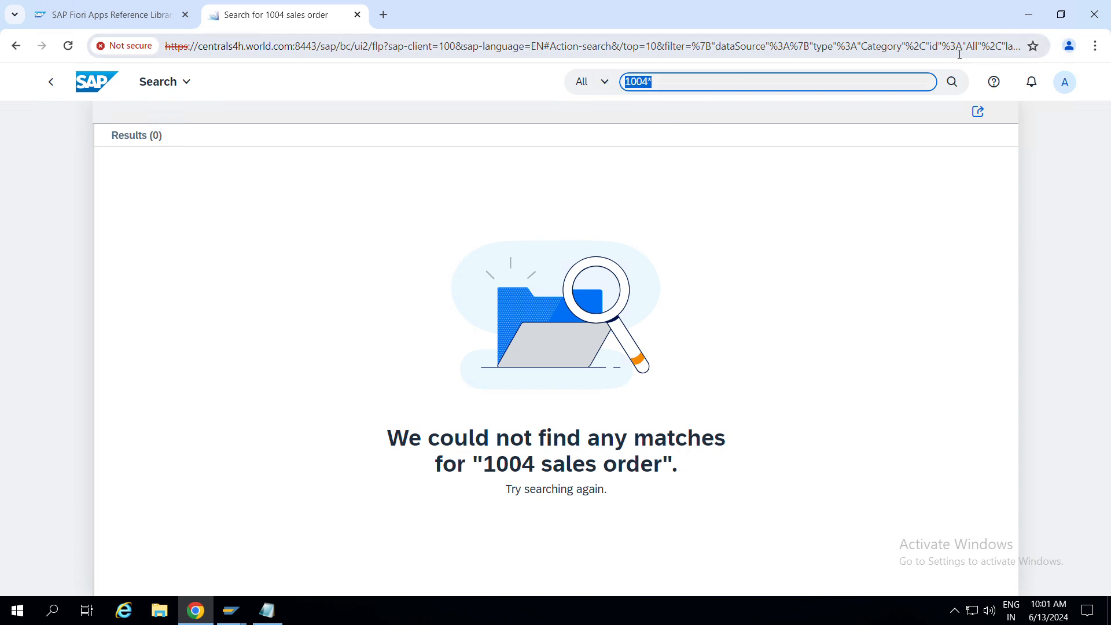
{"action": "left_click", "coordinate": [952, 81]}
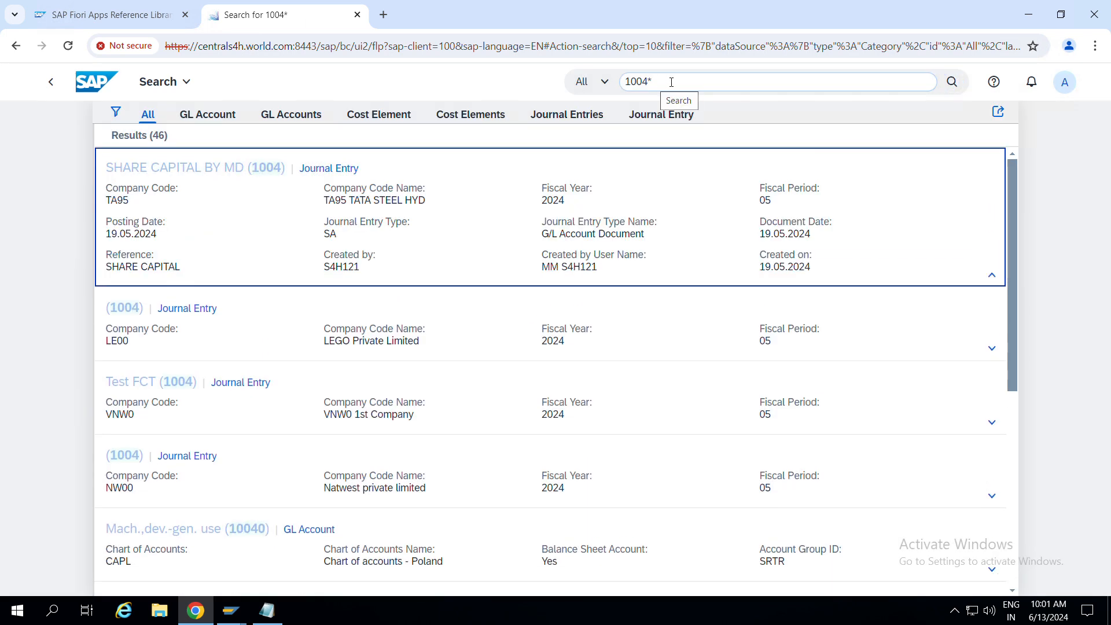
{"action": "left_click", "coordinate": [671, 81]}
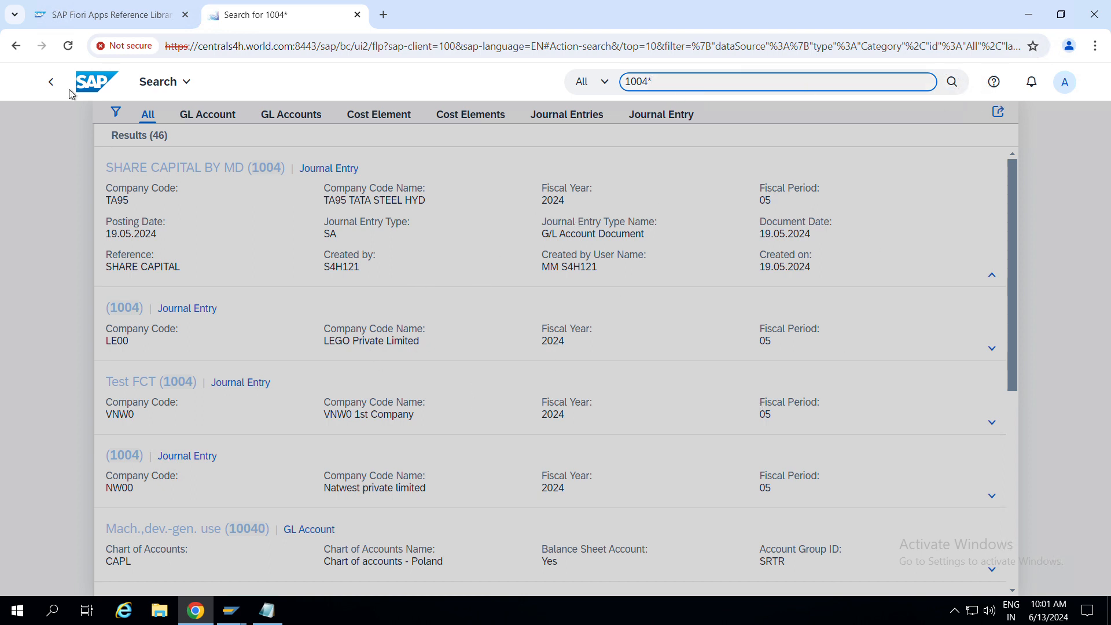
{"action": "left_click", "coordinate": [51, 82]}
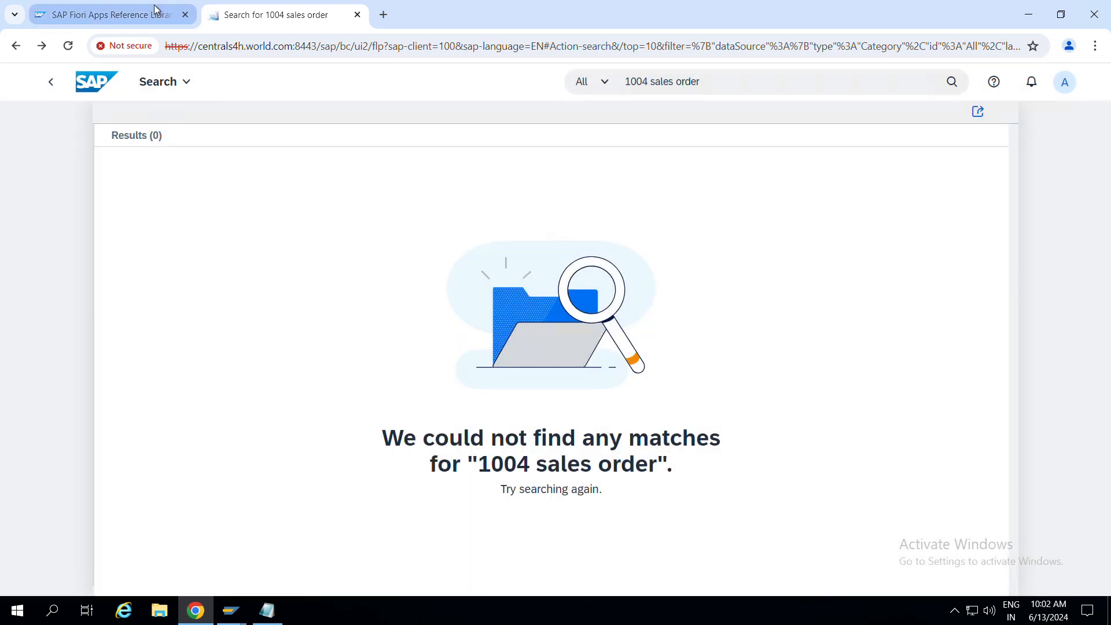
Review the Sales Order (S/4HANA) key features in the Apps Reference Library and view its enlarged app screenshot again.
{"action": "left_click", "coordinate": [155, 8]}
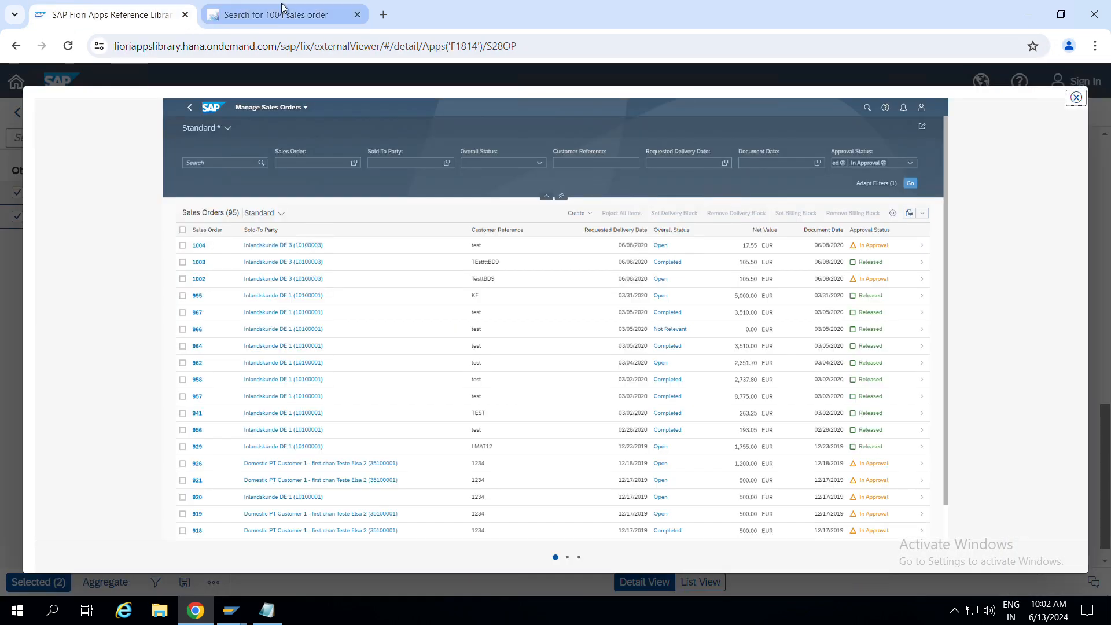
{"action": "left_click", "coordinate": [1076, 98]}
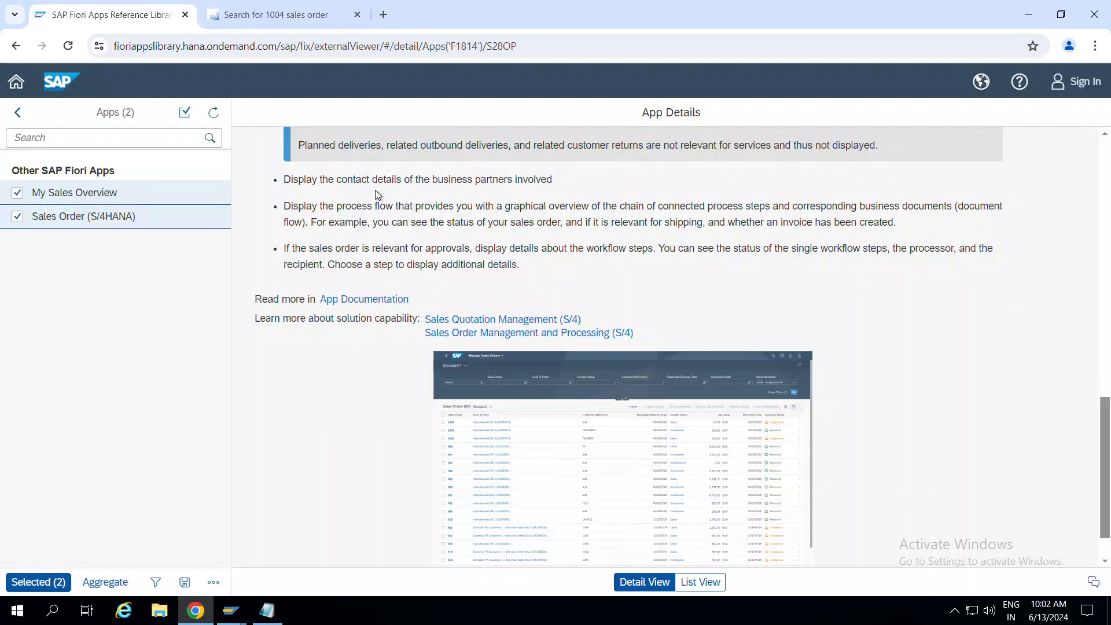
{"action": "scroll", "coordinate": [377, 262], "scroll_direction": "up", "scroll_amount": 14}
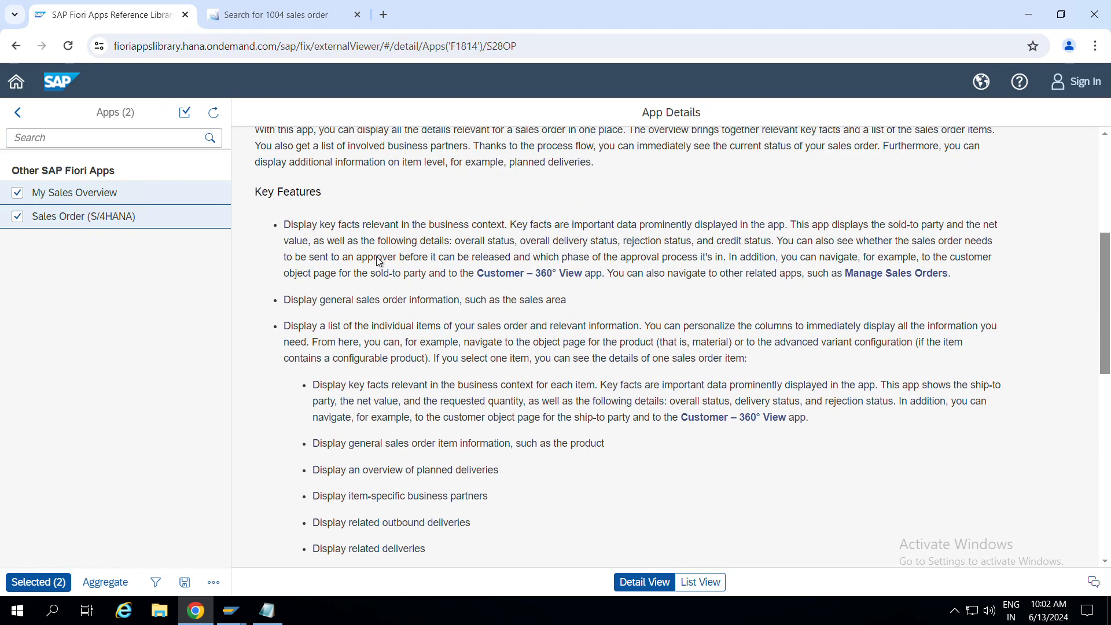
{"action": "scroll", "coordinate": [372, 277], "scroll_direction": "down", "scroll_amount": 7}
{"action": "scroll", "coordinate": [359, 345], "scroll_direction": "down", "scroll_amount": 8}
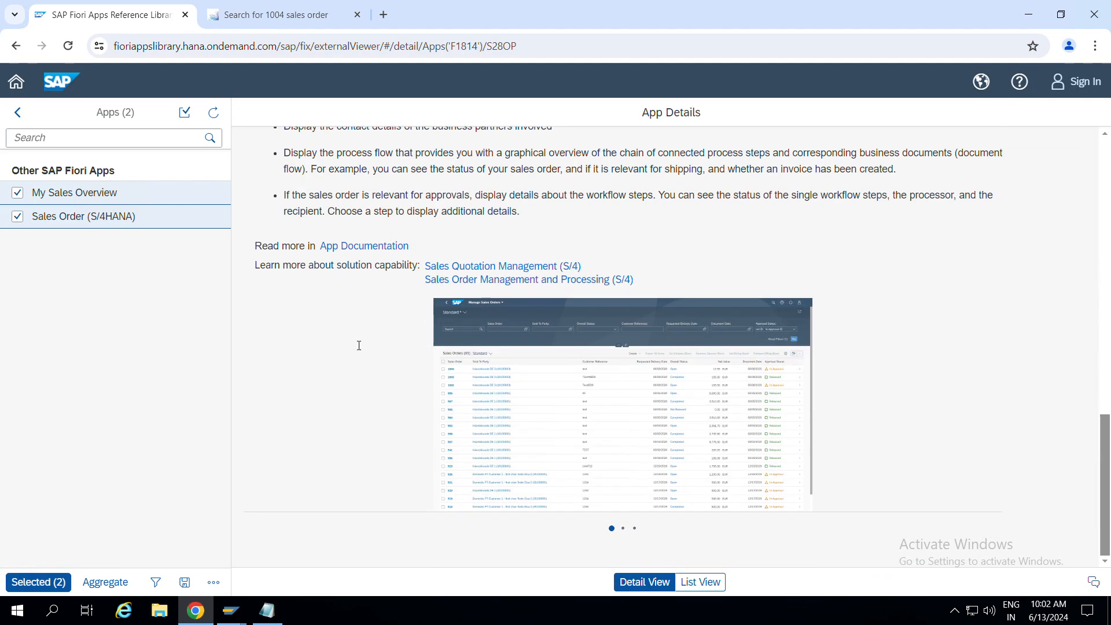
{"action": "left_click", "coordinate": [630, 386]}
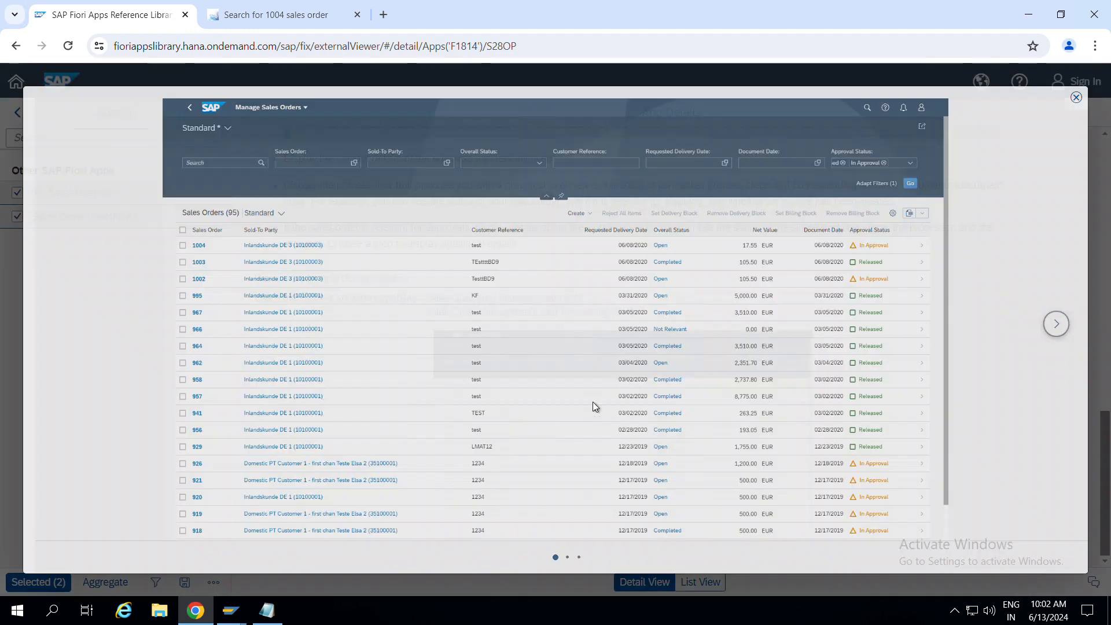
{"action": "left_click", "coordinate": [1076, 98]}
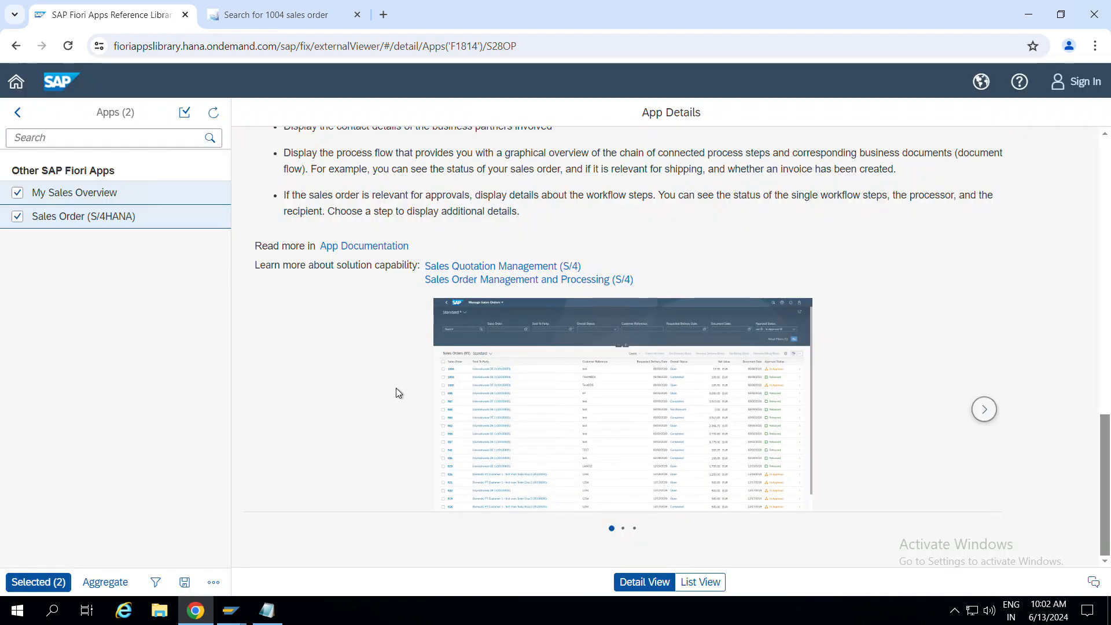
Remove My Sales Overview from the selected apps and review the Sales Order (S/4HANA) app details and key features.
{"action": "left_click", "coordinate": [18, 192]}
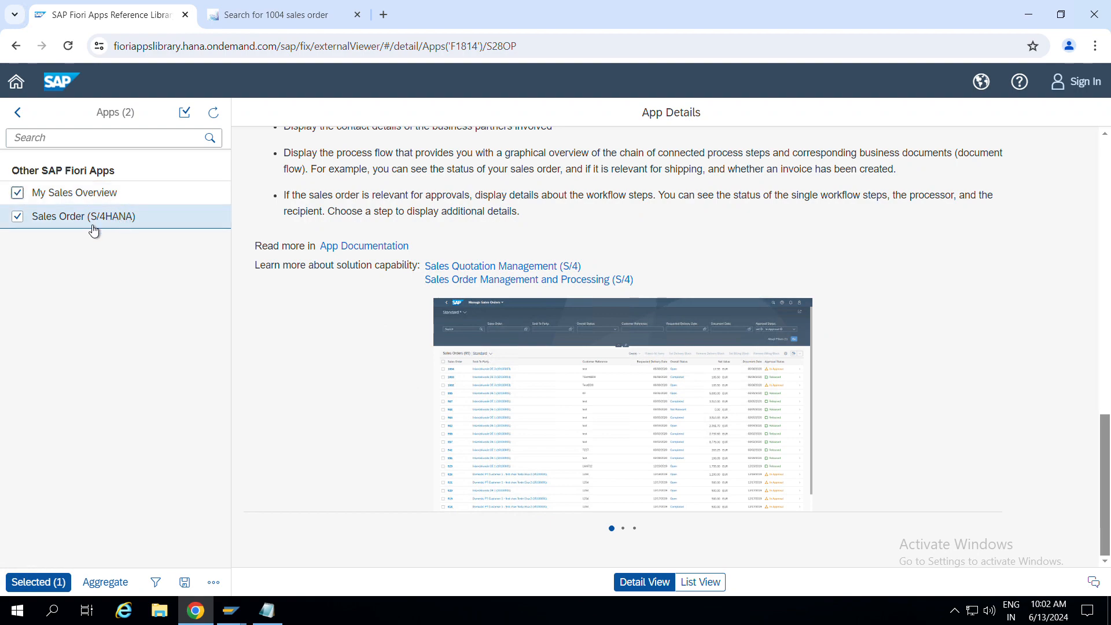
{"action": "left_click", "coordinate": [16, 193]}
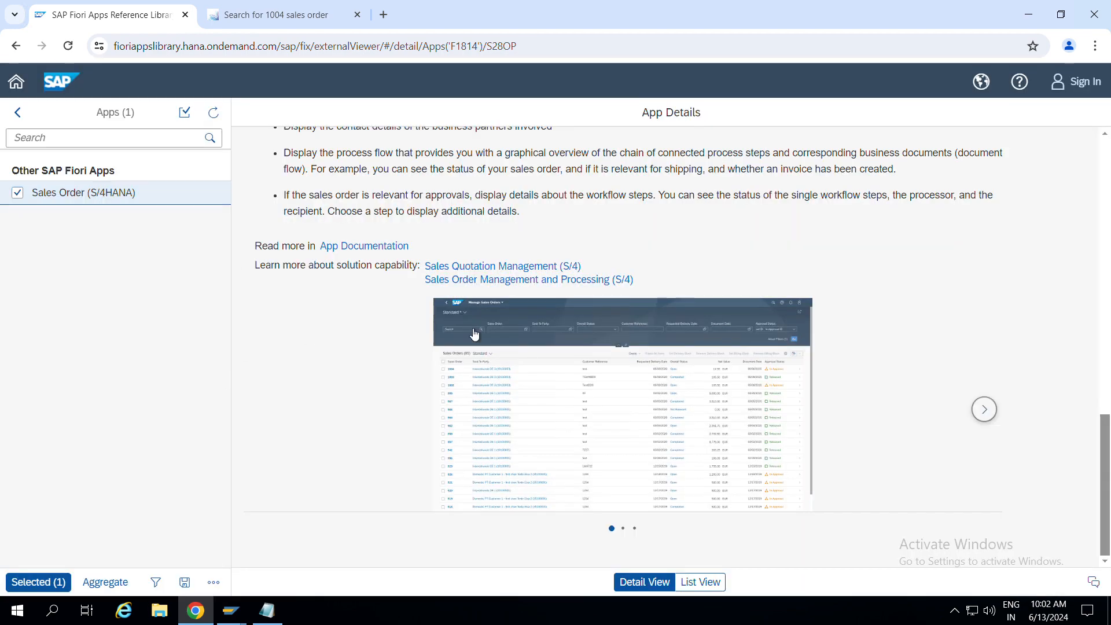
{"action": "scroll", "coordinate": [480, 347], "scroll_direction": "up", "scroll_amount": 15}
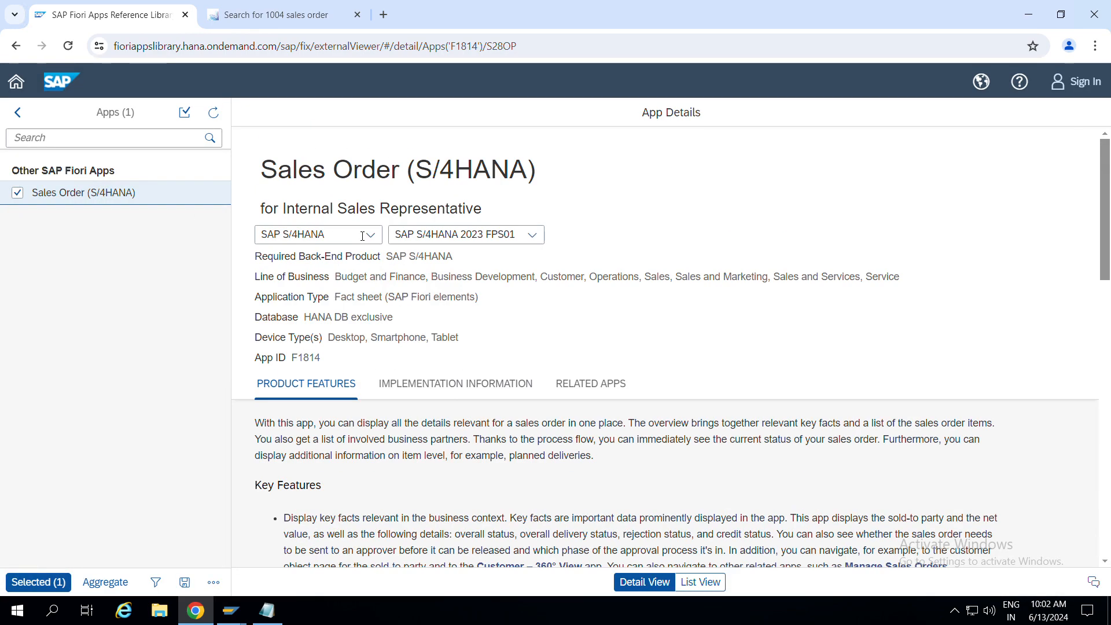
{"action": "scroll", "coordinate": [343, 291], "scroll_direction": "down", "scroll_amount": 6}
{"action": "scroll", "coordinate": [343, 291], "scroll_direction": "up", "scroll_amount": 3}
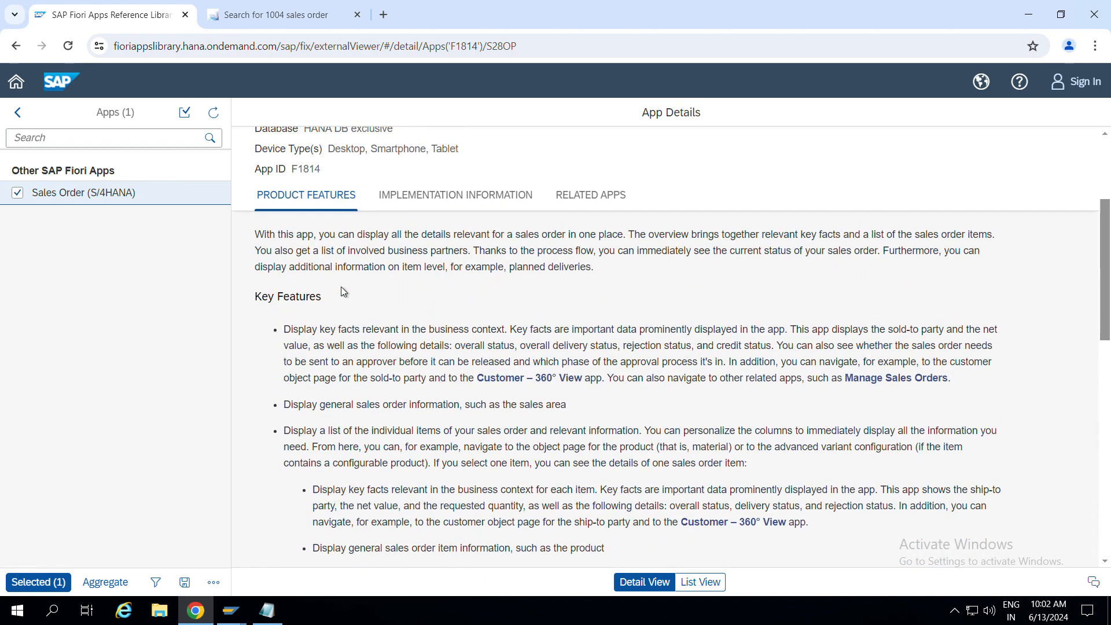
Review the key features of the Sales Order (S/4HANA) app, highlighting the general information, item list and item-level display points.
{"action": "scroll", "coordinate": [341, 287], "scroll_direction": "up", "scroll_amount": 1}
{"action": "scroll", "coordinate": [304, 279], "scroll_direction": "down", "scroll_amount": 4}
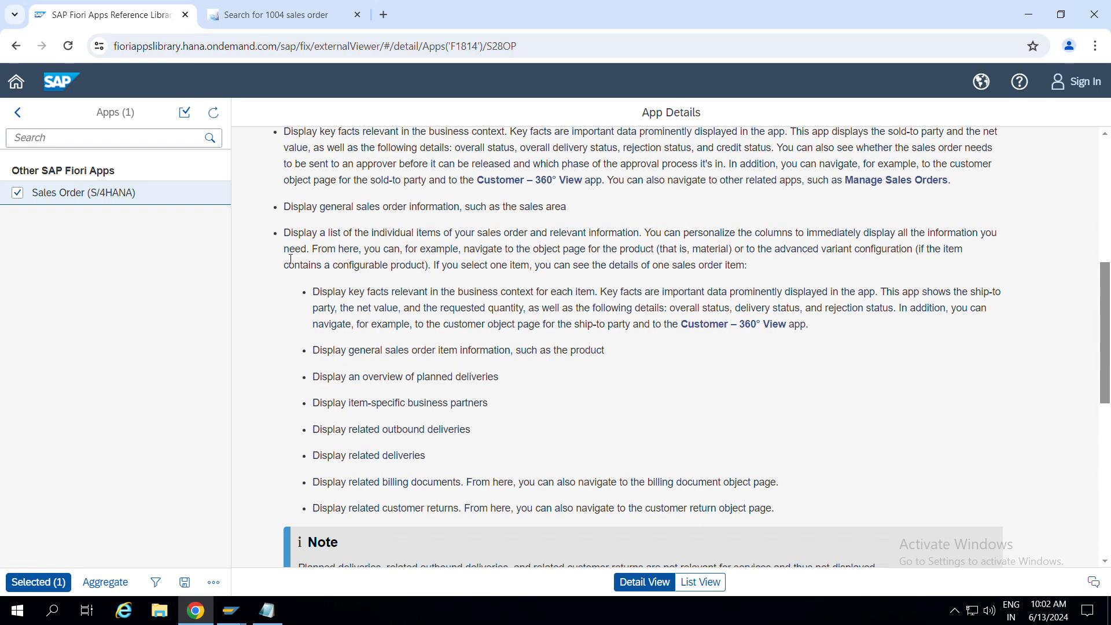
{"action": "scroll", "coordinate": [290, 260], "scroll_direction": "up", "scroll_amount": 4}
{"action": "scroll", "coordinate": [286, 272], "scroll_direction": "down", "scroll_amount": 3}
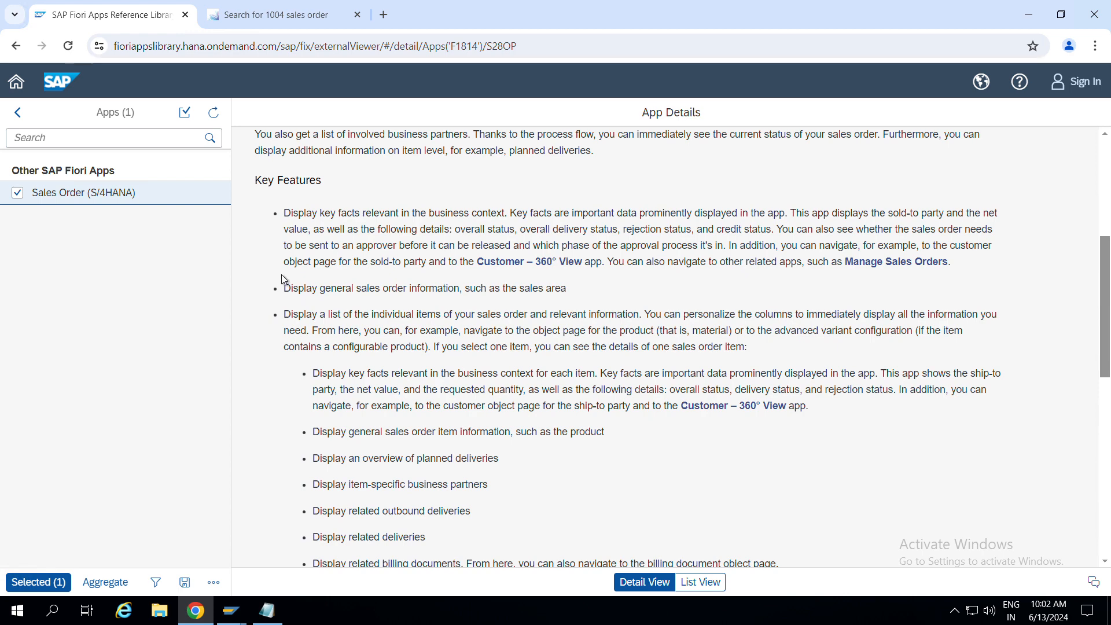
{"action": "left_click_drag", "start_coordinate": [283, 288], "coordinate": [566, 289]}
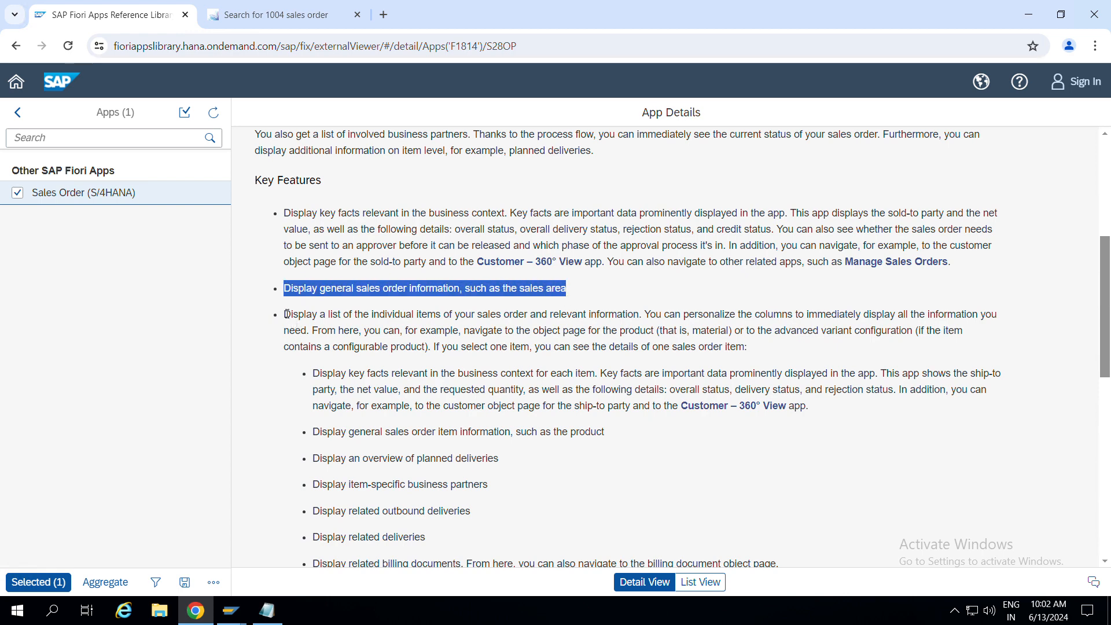
{"action": "left_click_drag", "start_coordinate": [285, 314], "coordinate": [341, 373]}
{"action": "scroll", "coordinate": [324, 318], "scroll_direction": "down", "scroll_amount": 4}
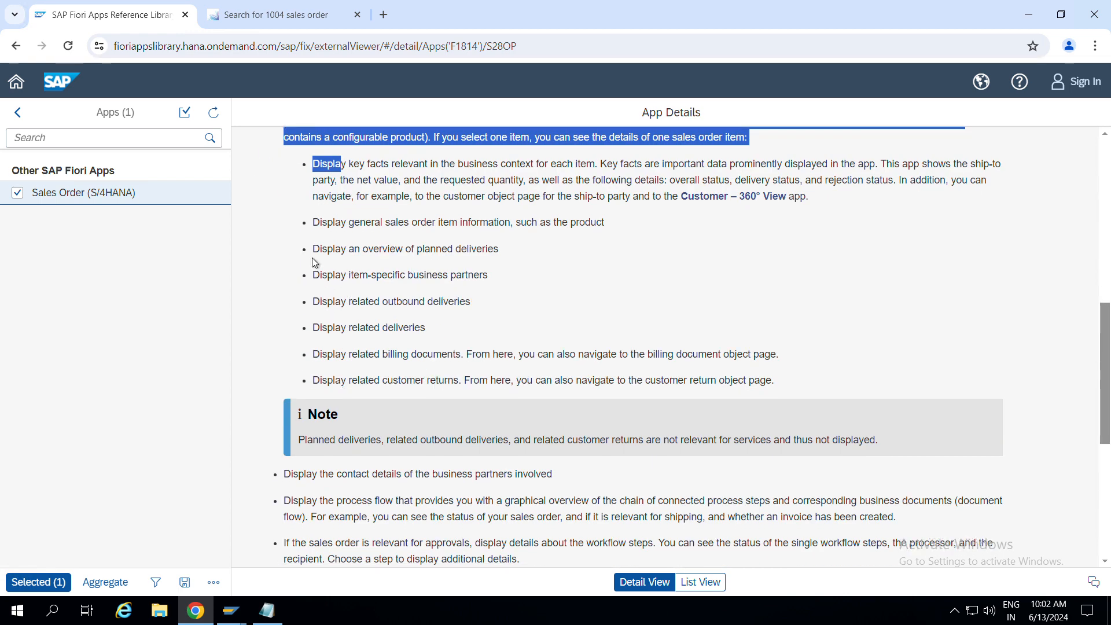
{"action": "scroll", "coordinate": [311, 258], "scroll_direction": "down", "scroll_amount": 1}
{"action": "left_click_drag", "start_coordinate": [292, 141], "coordinate": [488, 238]}
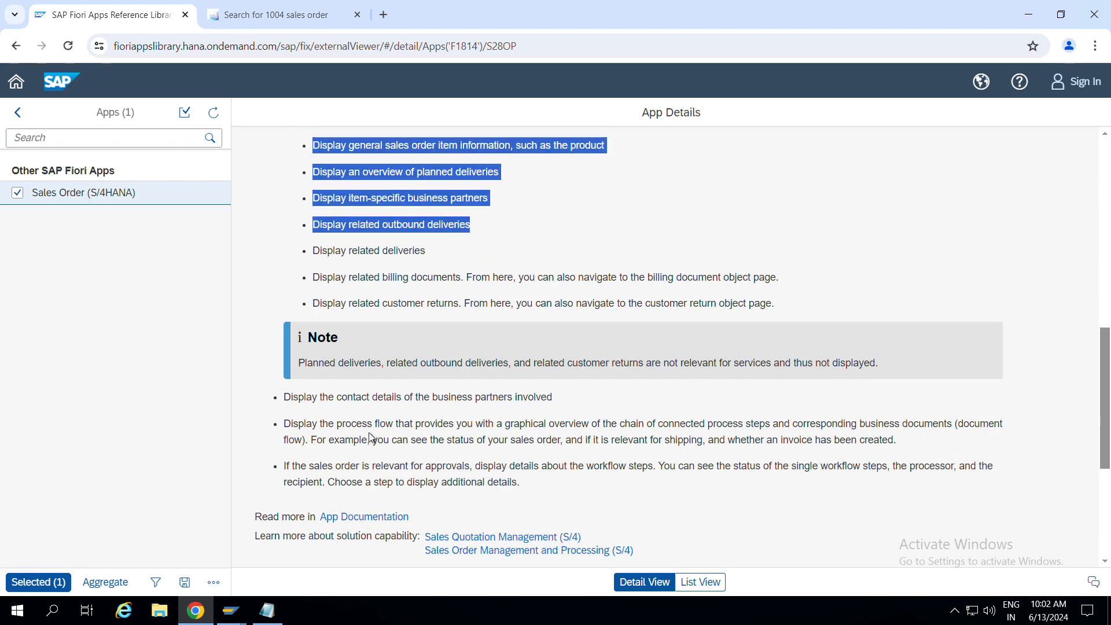
{"action": "scroll", "coordinate": [357, 447], "scroll_direction": "down", "scroll_amount": 1}
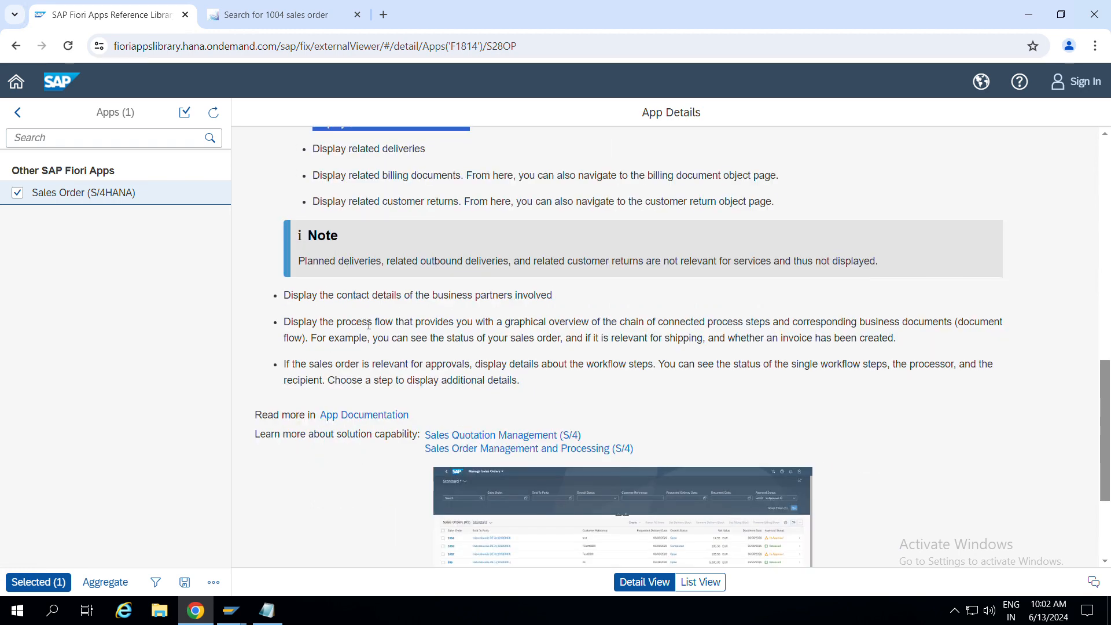
Open the app's implementation information and examine the SAPUI5 application components and required OData services, highlighting the service names.
{"action": "scroll", "coordinate": [369, 324], "scroll_direction": "up", "scroll_amount": 15}
{"action": "left_click", "coordinate": [446, 294]}
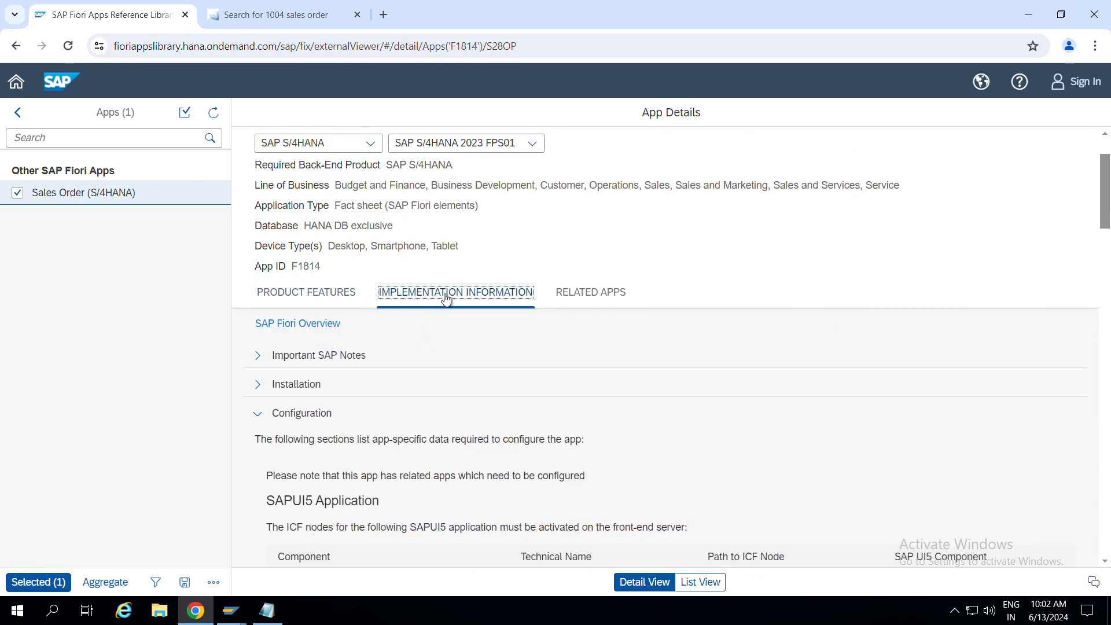
{"action": "scroll", "coordinate": [370, 318], "scroll_direction": "down", "scroll_amount": 7}
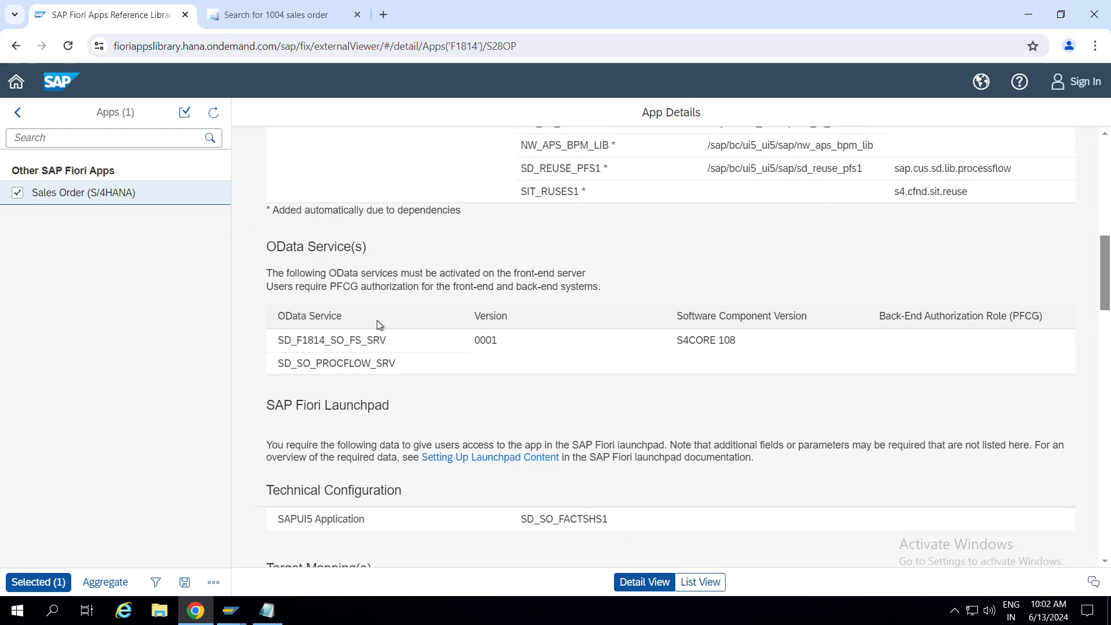
{"action": "scroll", "coordinate": [376, 321], "scroll_direction": "up", "scroll_amount": 3}
{"action": "scroll", "coordinate": [342, 363], "scroll_direction": "down", "scroll_amount": 2}
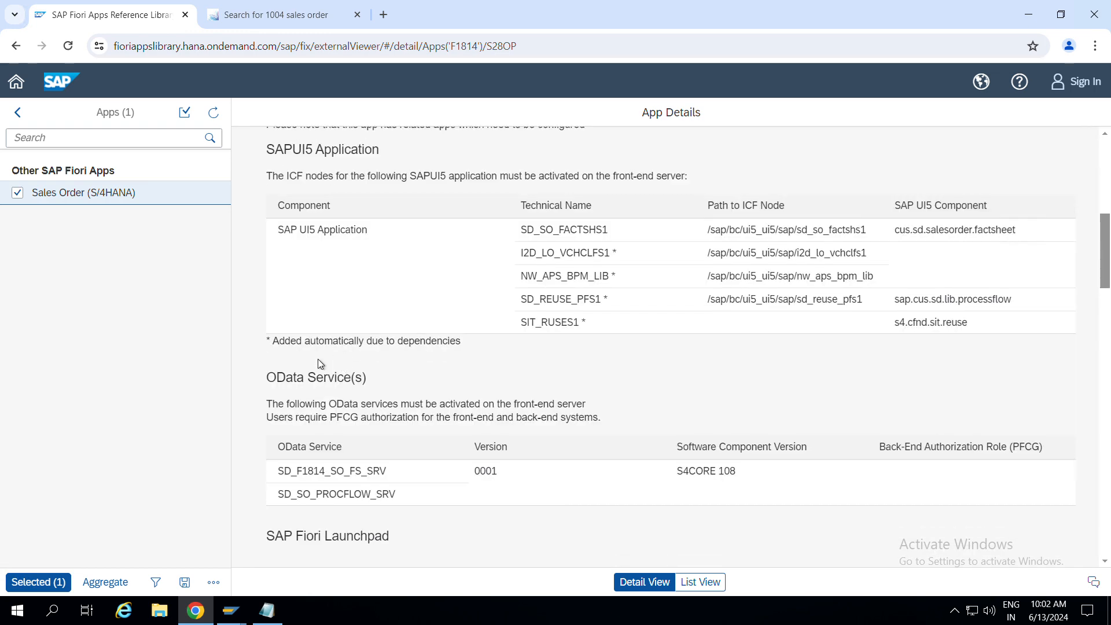
{"action": "scroll", "coordinate": [387, 267], "scroll_direction": "down", "scroll_amount": 3}
{"action": "scroll", "coordinate": [640, 186], "scroll_direction": "up", "scroll_amount": 4}
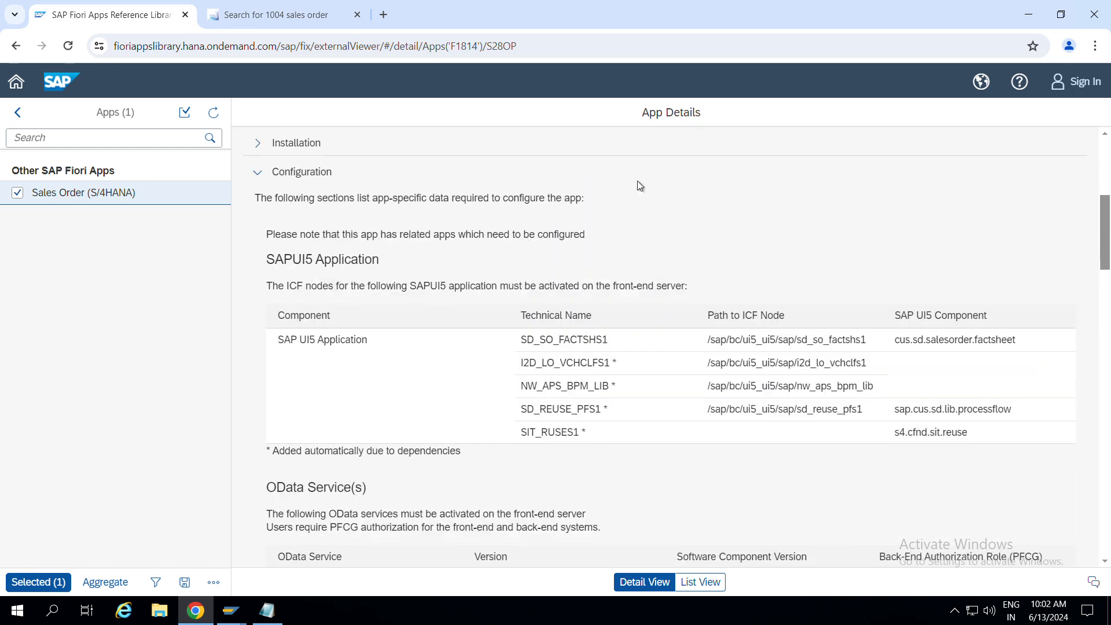
{"action": "scroll", "coordinate": [690, 348], "scroll_direction": "down", "scroll_amount": 4}
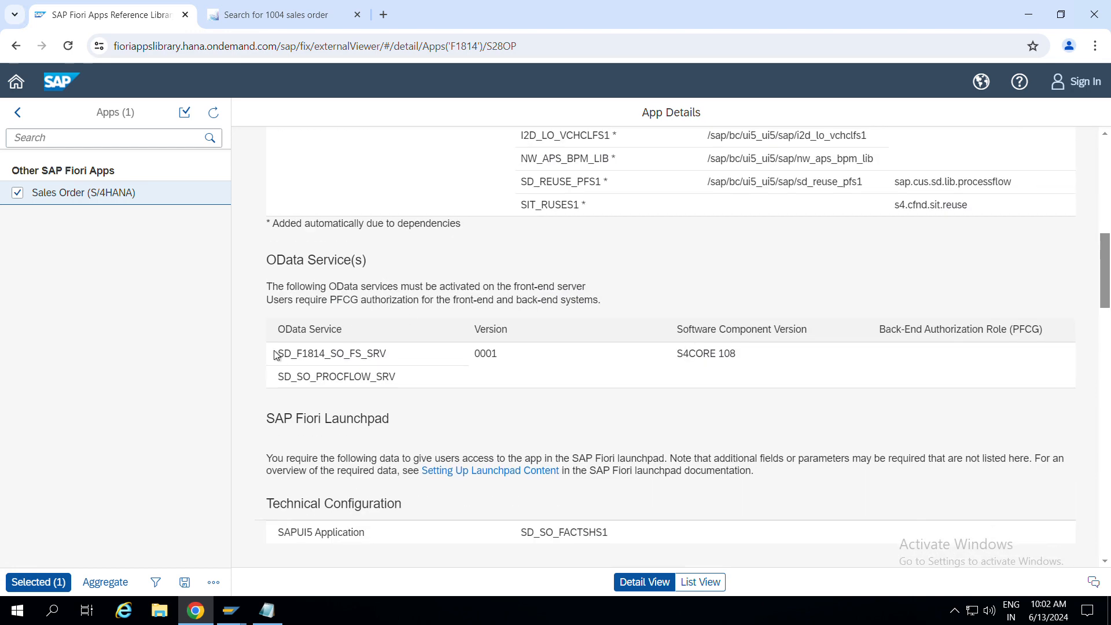
{"action": "left_click_drag", "start_coordinate": [277, 353], "coordinate": [377, 377]}
{"action": "scroll", "coordinate": [415, 385], "scroll_direction": "down", "scroll_amount": 3}
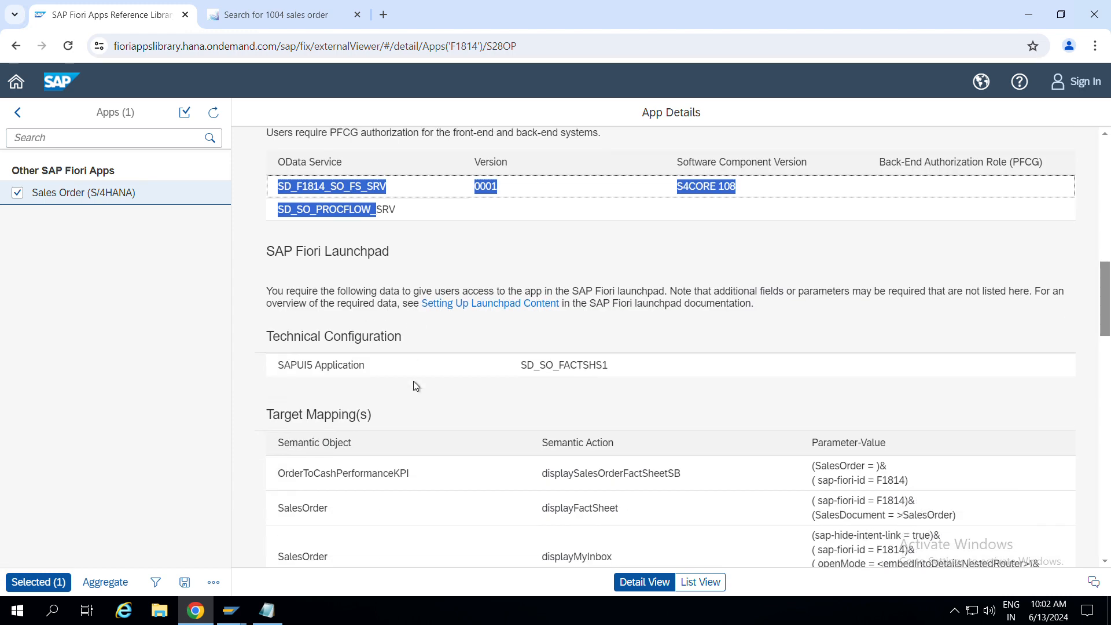
Review the app's target mappings, technical catalog, business catalogs and business roles in the configuration details.
{"action": "scroll", "coordinate": [361, 408], "scroll_direction": "down", "scroll_amount": 3}
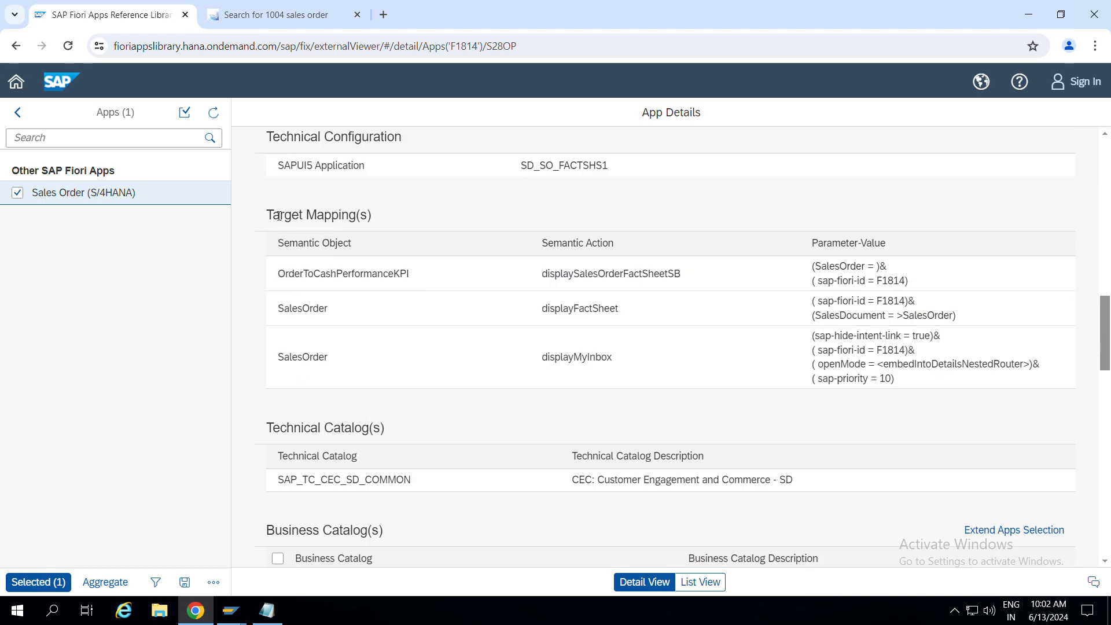
{"action": "scroll", "coordinate": [374, 358], "scroll_direction": "down", "scroll_amount": 4}
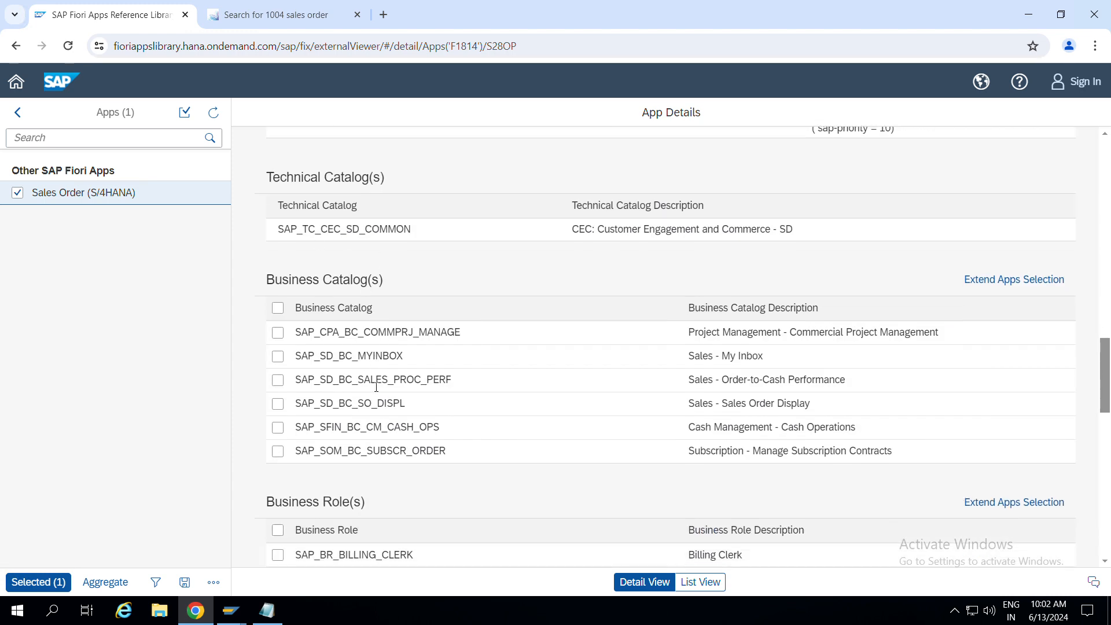
{"action": "scroll", "coordinate": [451, 353], "scroll_direction": "down", "scroll_amount": 6}
{"action": "scroll", "coordinate": [451, 353], "scroll_direction": "down", "scroll_amount": 10}
{"action": "scroll", "coordinate": [449, 356], "scroll_direction": "up", "scroll_amount": 16}
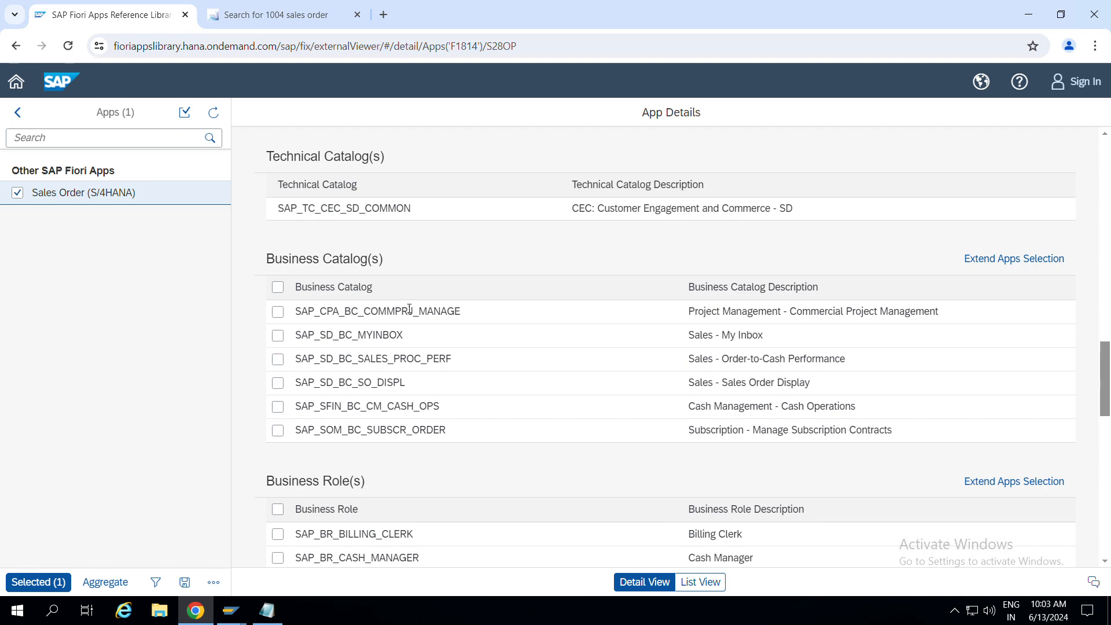
{"action": "scroll", "coordinate": [327, 324], "scroll_direction": "up", "scroll_amount": 2}
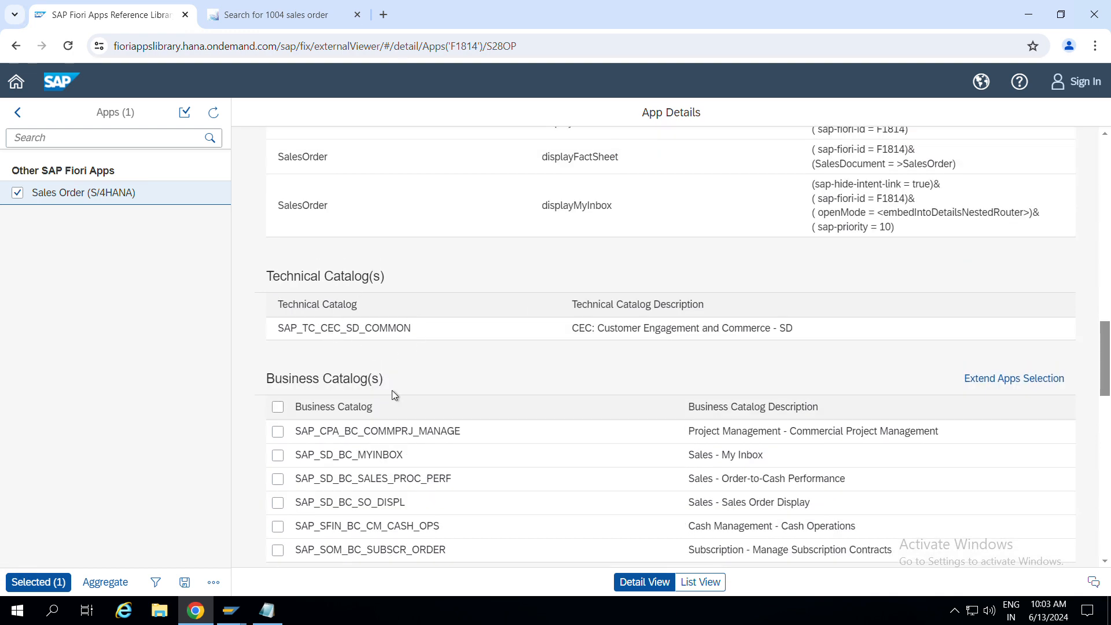
Examine the Search Connector section, highlighting its search component SAPAPPLH, application component SD-SLS and search model SALES_ORDER_H.
{"action": "scroll", "coordinate": [392, 400], "scroll_direction": "down", "scroll_amount": 10}
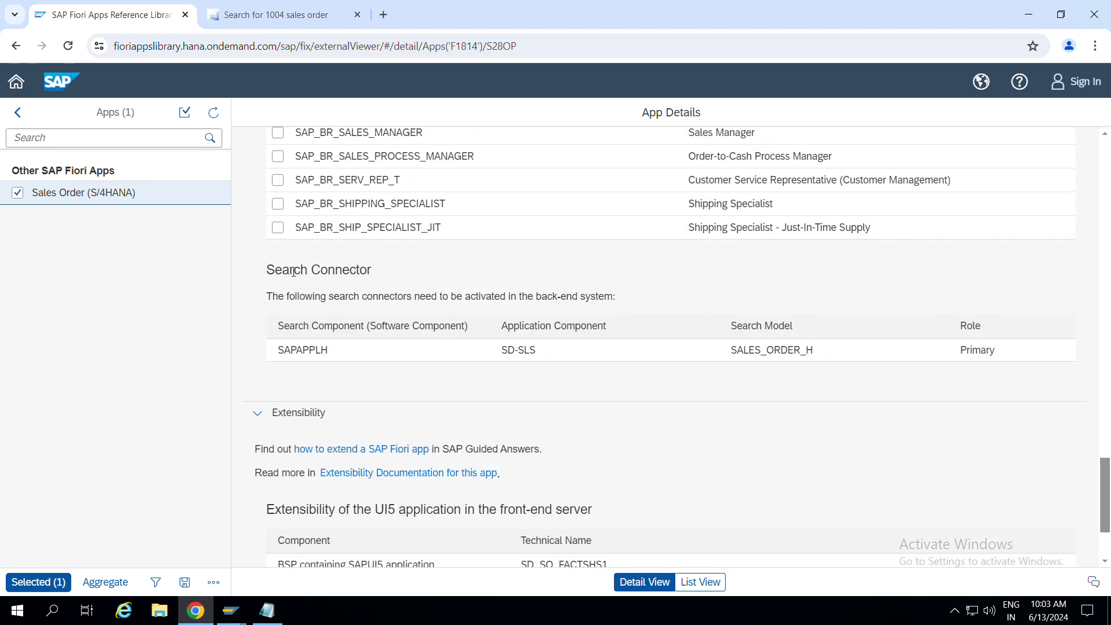
{"action": "left_click_drag", "start_coordinate": [275, 271], "coordinate": [404, 277]}
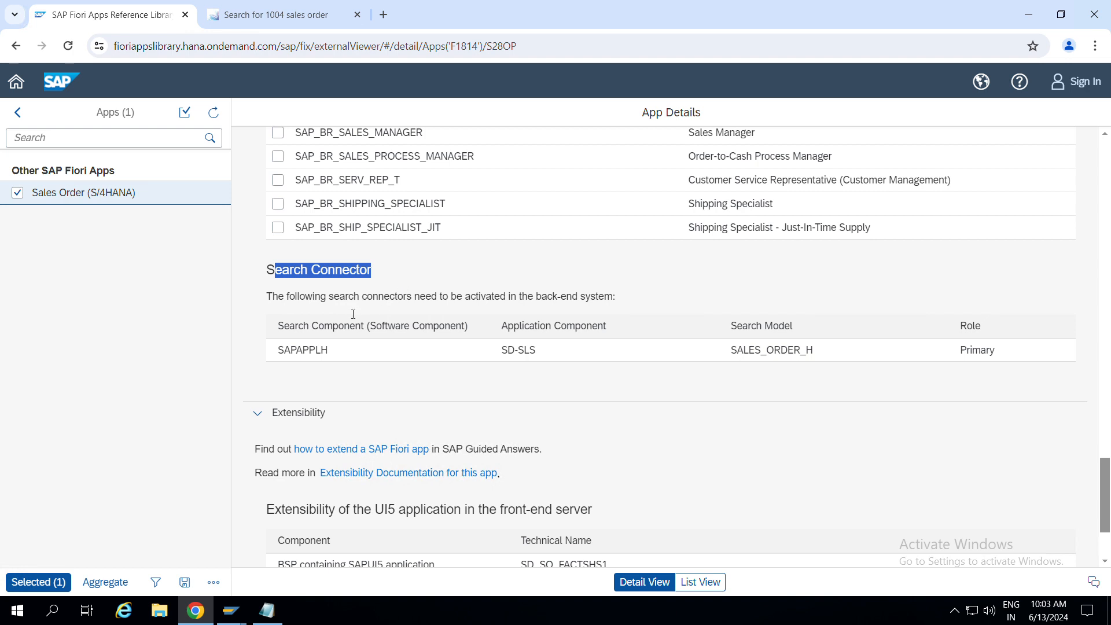
{"action": "left_click_drag", "start_coordinate": [331, 350], "coordinate": [272, 350]}
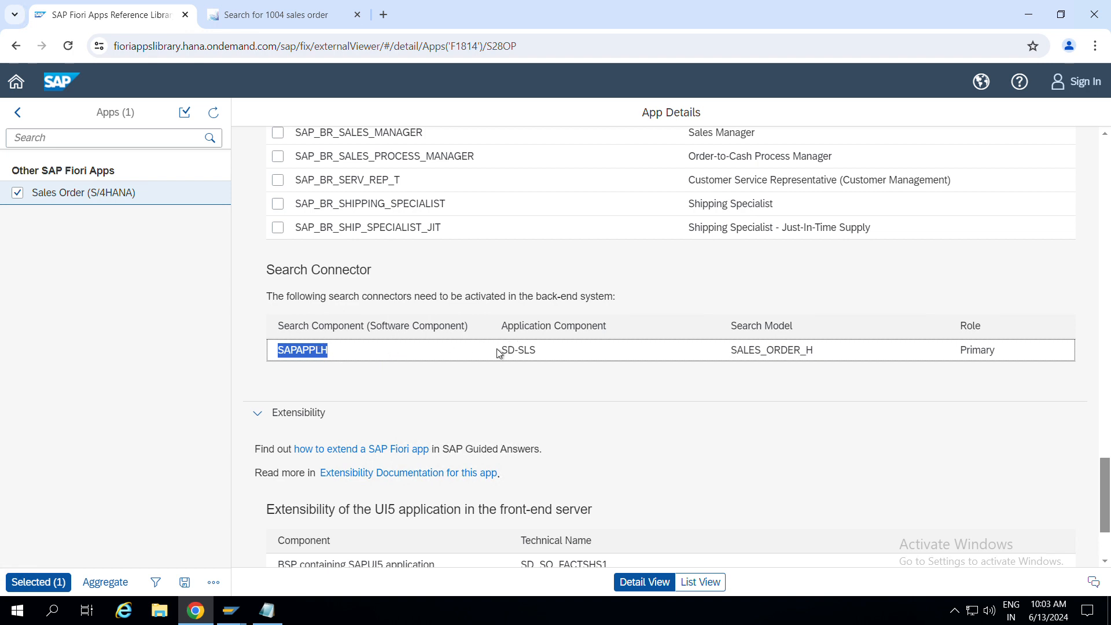
{"action": "left_click_drag", "start_coordinate": [498, 353], "coordinate": [563, 359]}
{"action": "left_click_drag", "start_coordinate": [731, 350], "coordinate": [852, 357]}
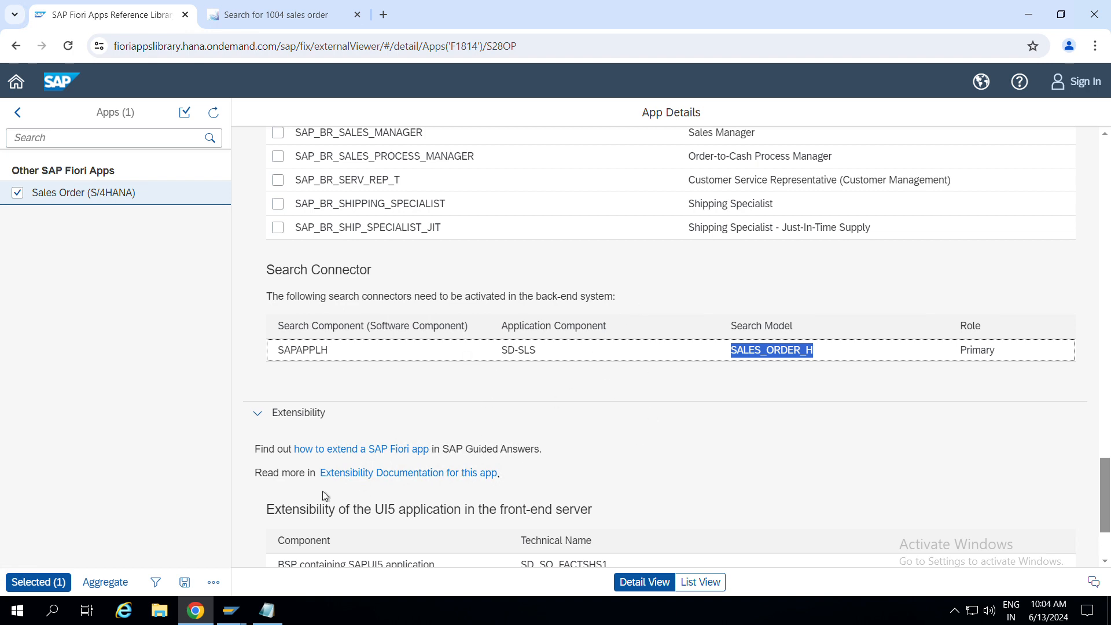
Switch to the SAP Easy Access window, start transaction SICF and list the services for hierarchy type SERVICE.
{"action": "left_click", "coordinate": [231, 610]}
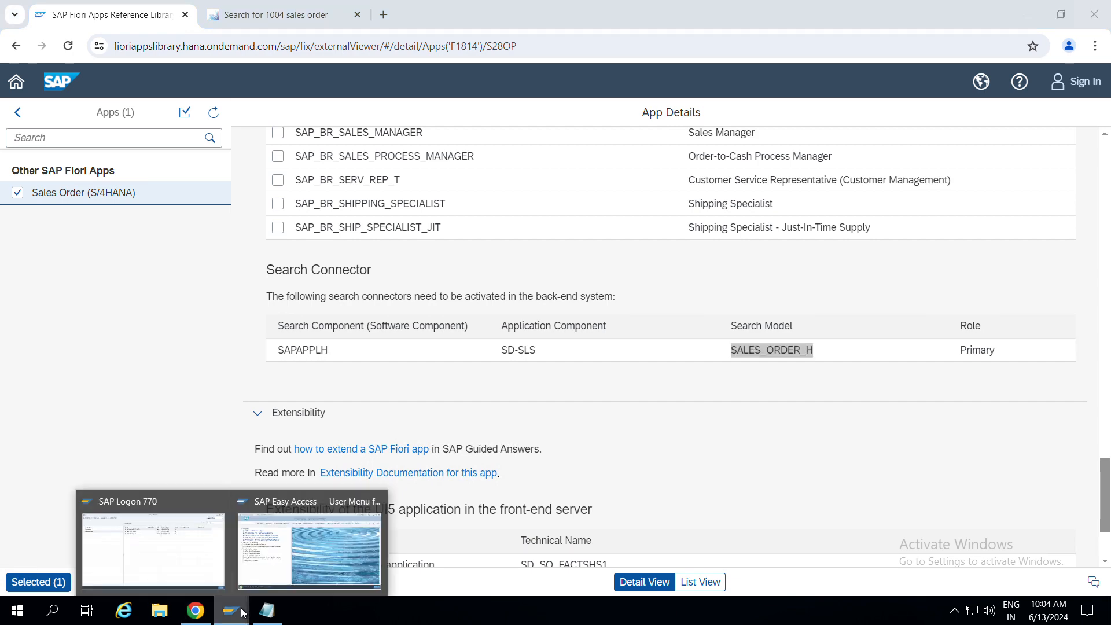
{"action": "left_click", "coordinate": [322, 508]}
{"action": "type", "text": "sic"}
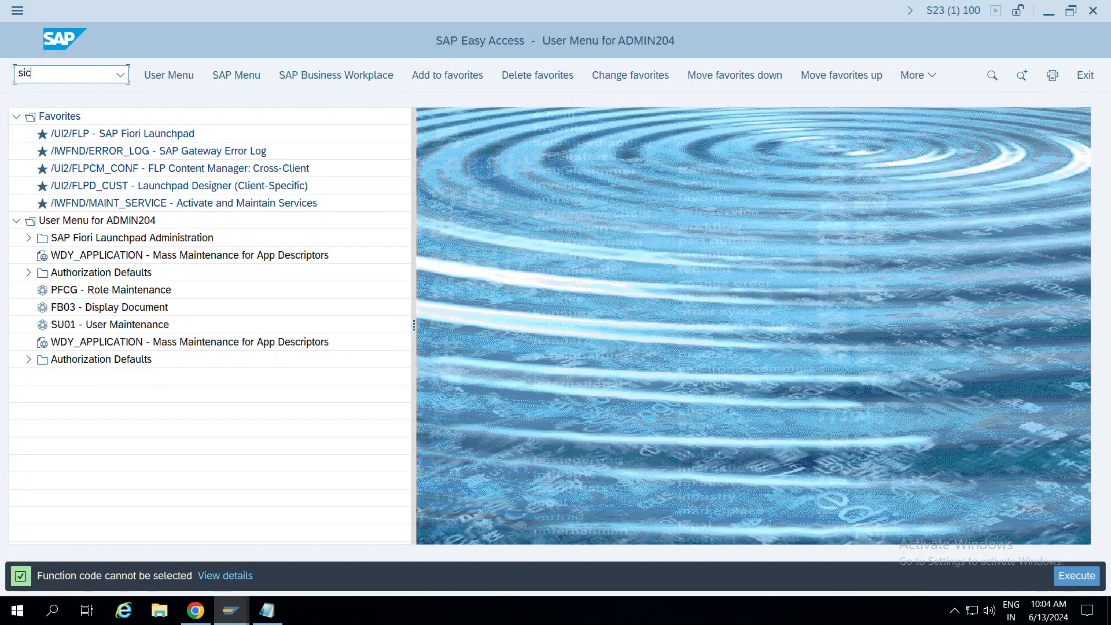
{"action": "type", "text": "f"}
{"action": "key", "text": "Return"}
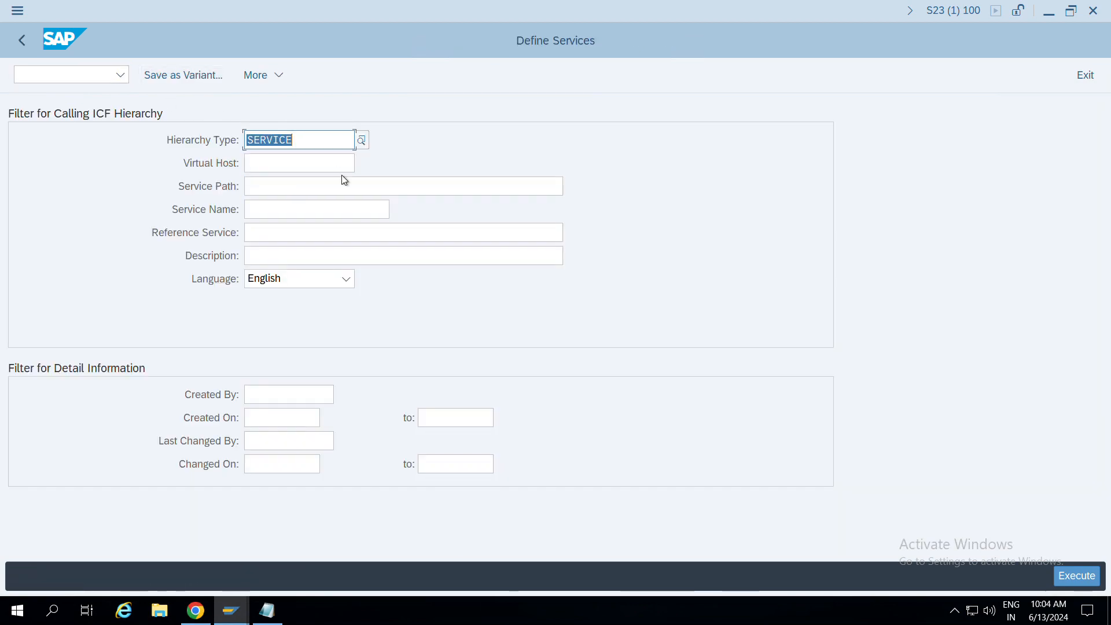
{"action": "left_click", "coordinate": [1064, 575]}
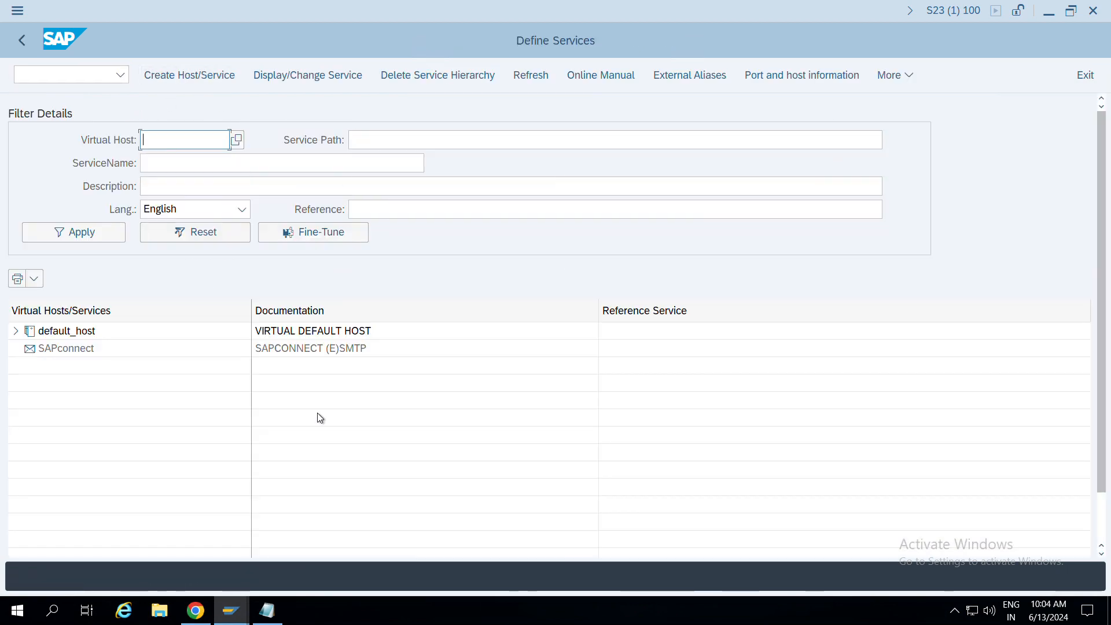
Expand default_host and sap in the service tree down to the services under the es (Enterprise Search) node.
{"action": "left_click", "coordinate": [166, 163]}
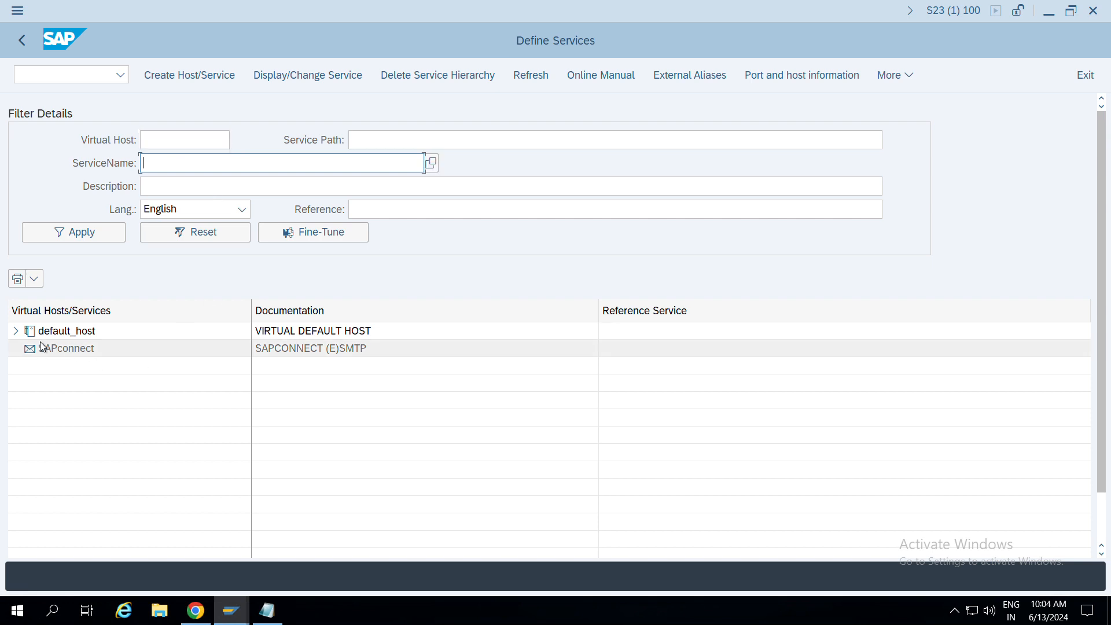
{"action": "left_click", "coordinate": [16, 335]}
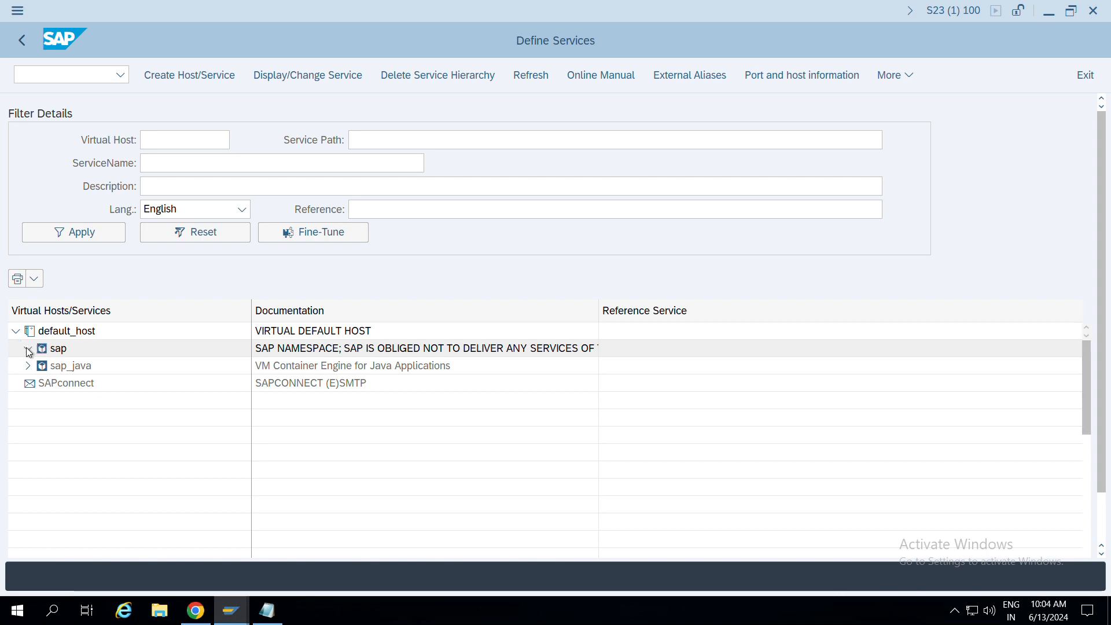
{"action": "scroll", "coordinate": [51, 439], "scroll_direction": "down", "scroll_amount": 5}
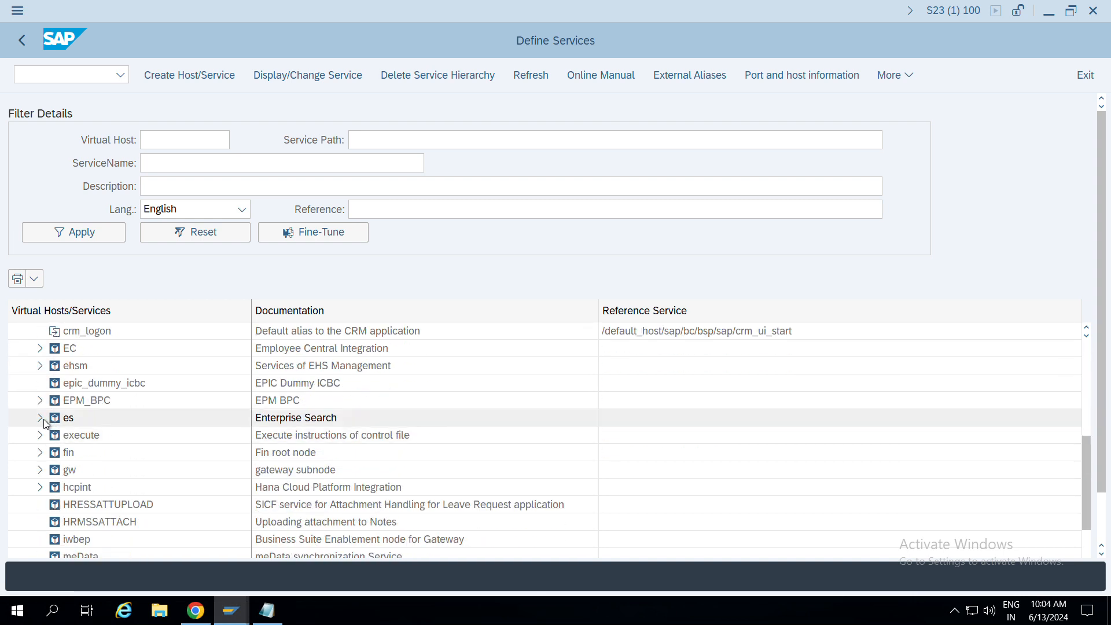
{"action": "left_click", "coordinate": [40, 417]}
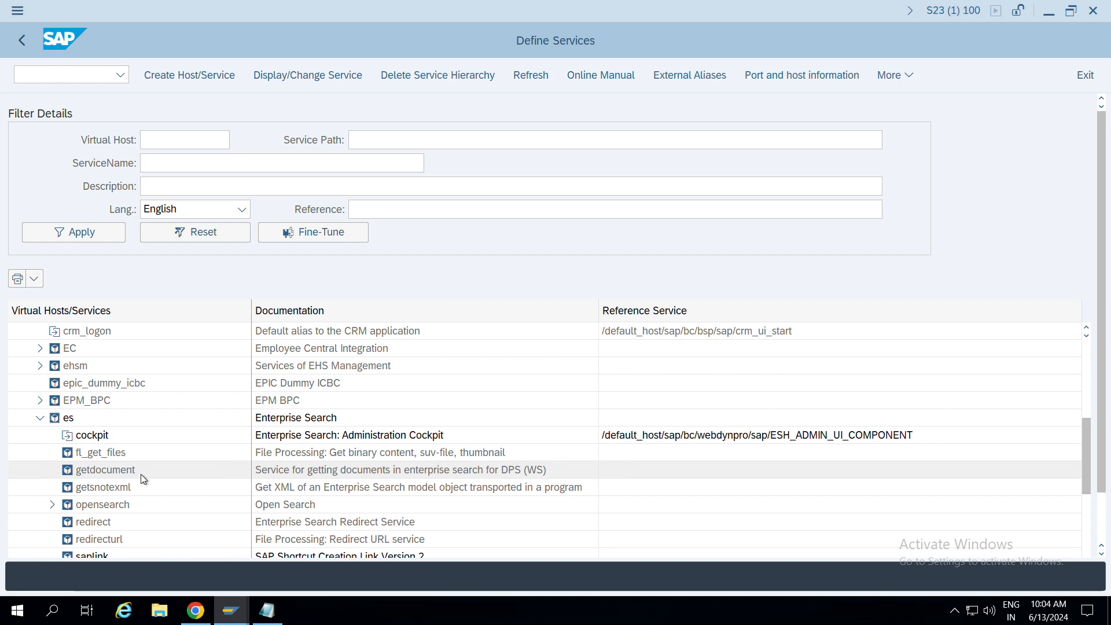
Look through the Enterprise Search services under es, expanding the opensearch node and collapsing it again.
{"action": "scroll", "coordinate": [141, 474], "scroll_direction": "down", "scroll_amount": 5}
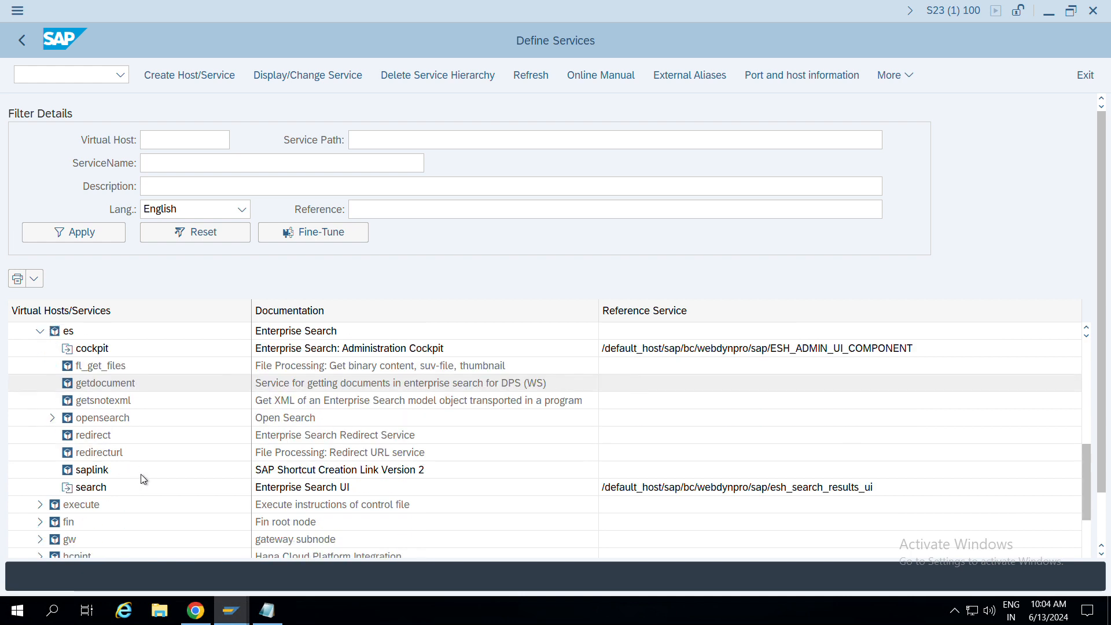
{"action": "left_click", "coordinate": [47, 419]}
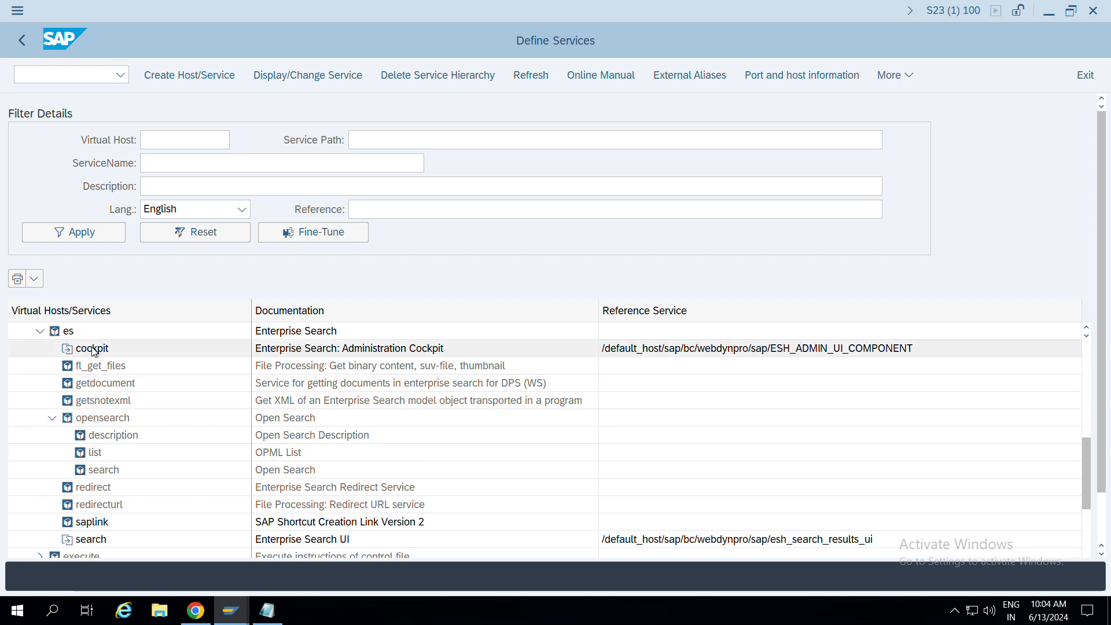
{"action": "left_click", "coordinate": [52, 418]}
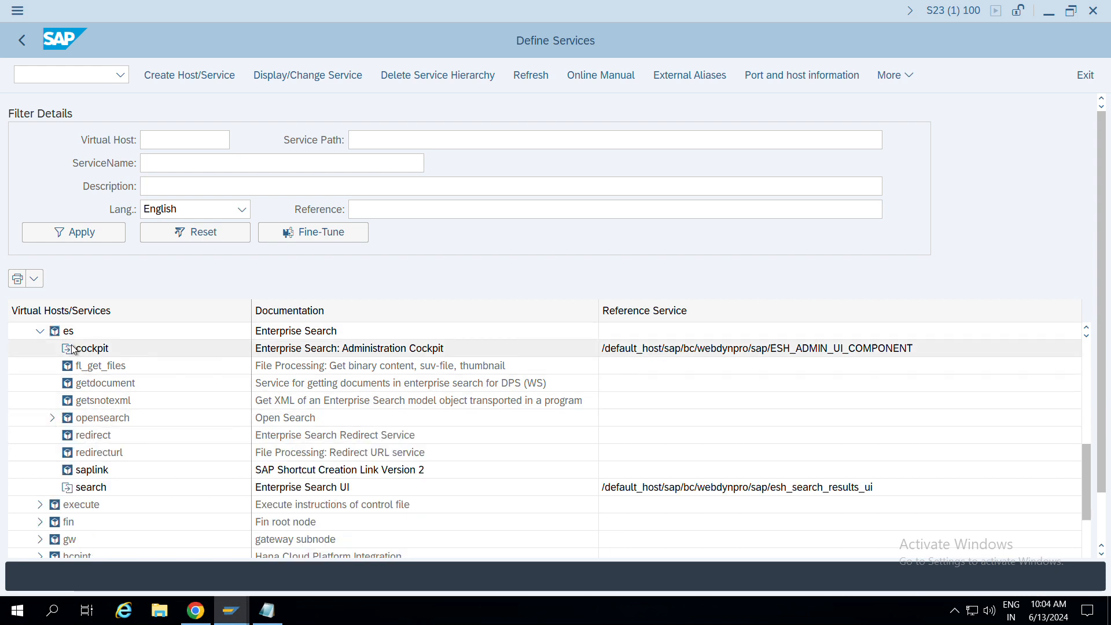
Check the activation options of the es service without changing it, and select its cockpit subservice.
{"action": "scroll", "coordinate": [72, 349], "scroll_direction": "up", "scroll_amount": 2}
{"action": "right_click", "coordinate": [68, 438]}
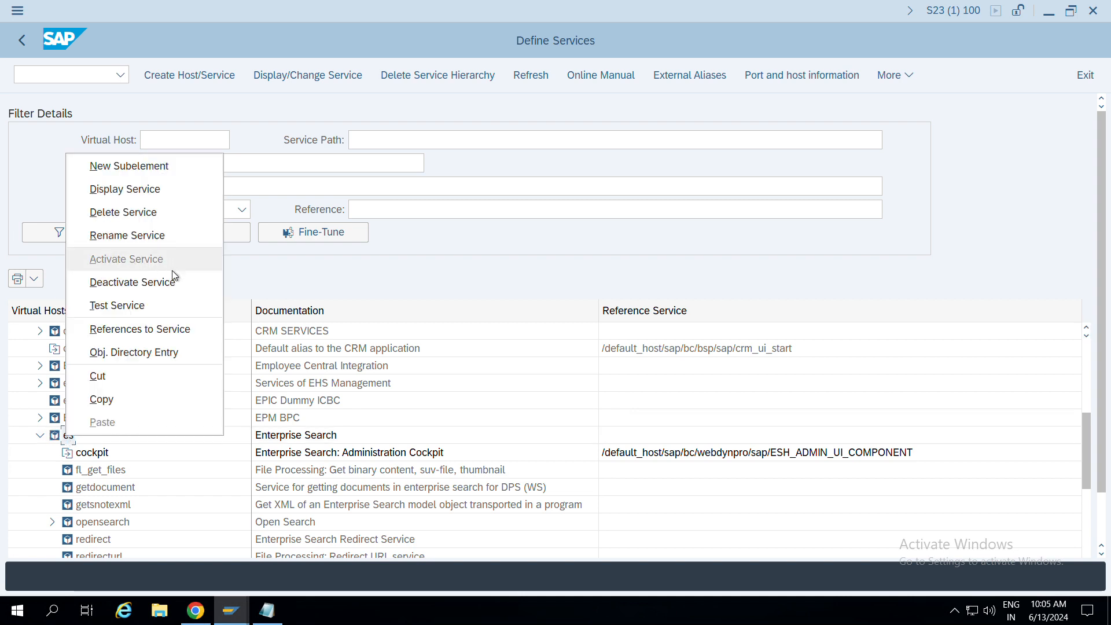
{"action": "left_click", "coordinate": [198, 530]}
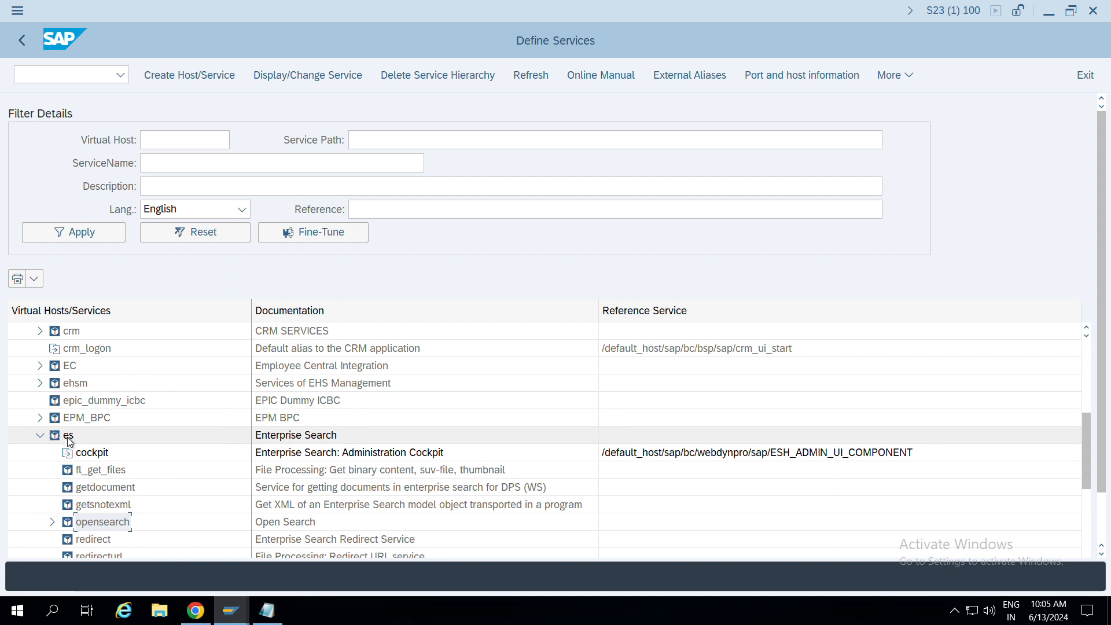
{"action": "scroll", "coordinate": [69, 442], "scroll_direction": "down", "scroll_amount": 2}
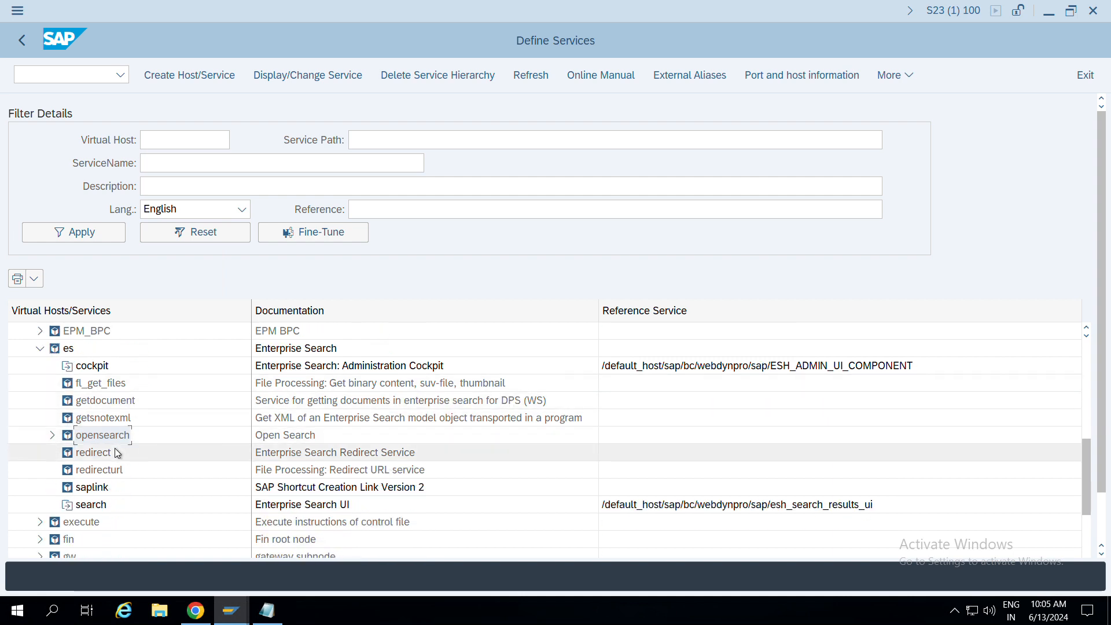
{"action": "left_click", "coordinate": [89, 371]}
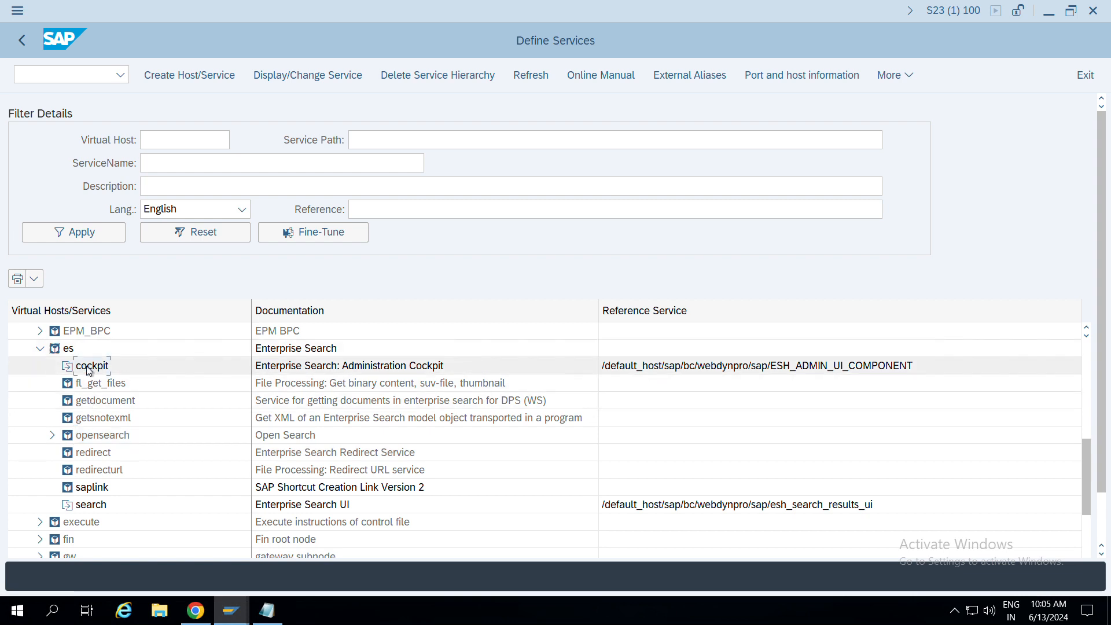
Examine the saplink and search services under es, and expand opensearch to check its subservices.
{"action": "left_click", "coordinate": [91, 489]}
{"action": "left_click", "coordinate": [98, 510]}
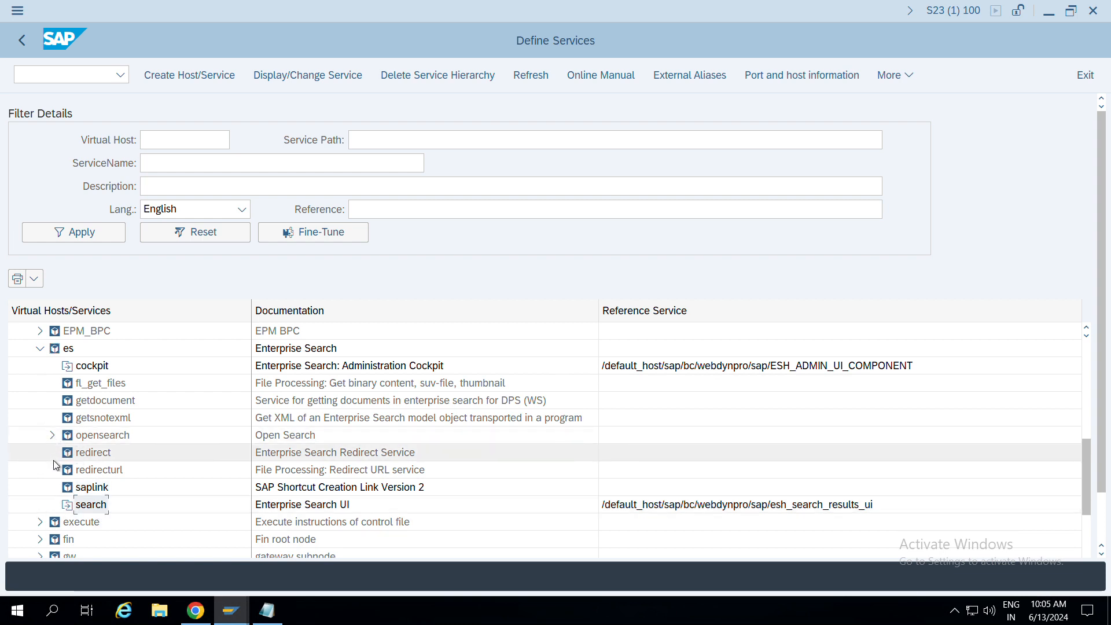
{"action": "left_click", "coordinate": [53, 437]}
{"action": "scroll", "coordinate": [85, 458], "scroll_direction": "down", "scroll_amount": 5}
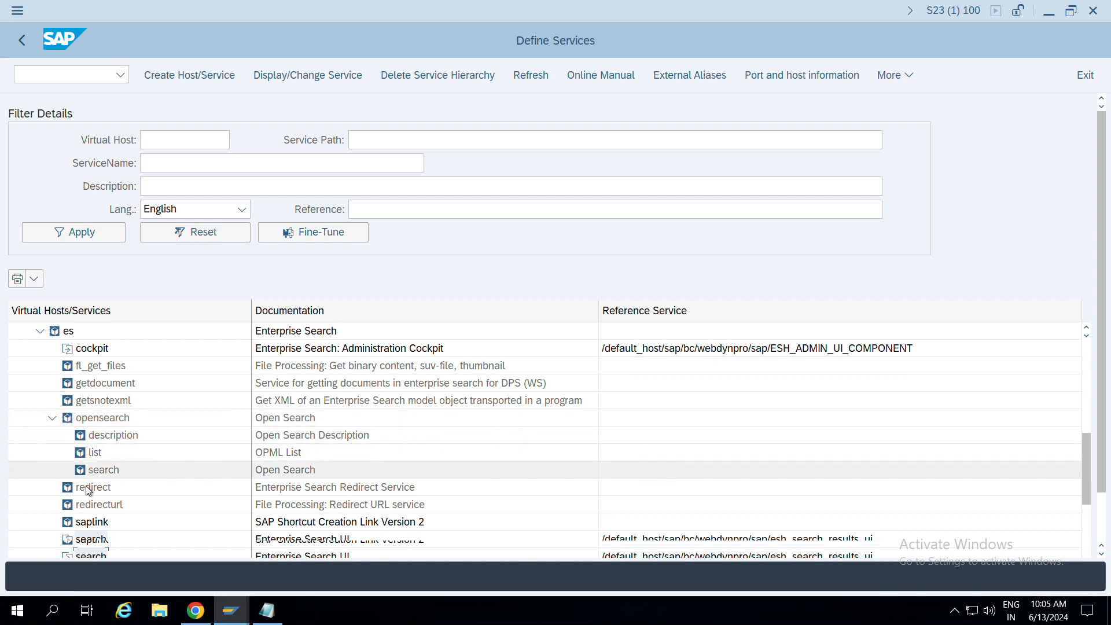
{"action": "scroll", "coordinate": [60, 475], "scroll_direction": "down", "scroll_amount": 13}
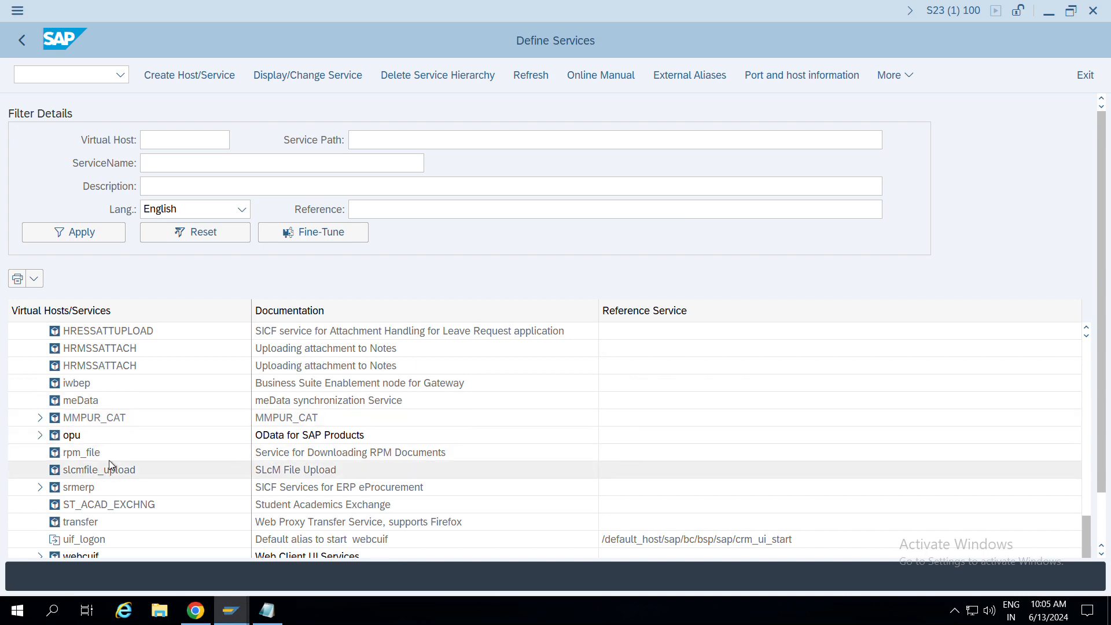
{"action": "scroll", "coordinate": [110, 462], "scroll_direction": "up", "scroll_amount": 20}
{"action": "scroll", "coordinate": [103, 468], "scroll_direction": "up", "scroll_amount": 3}
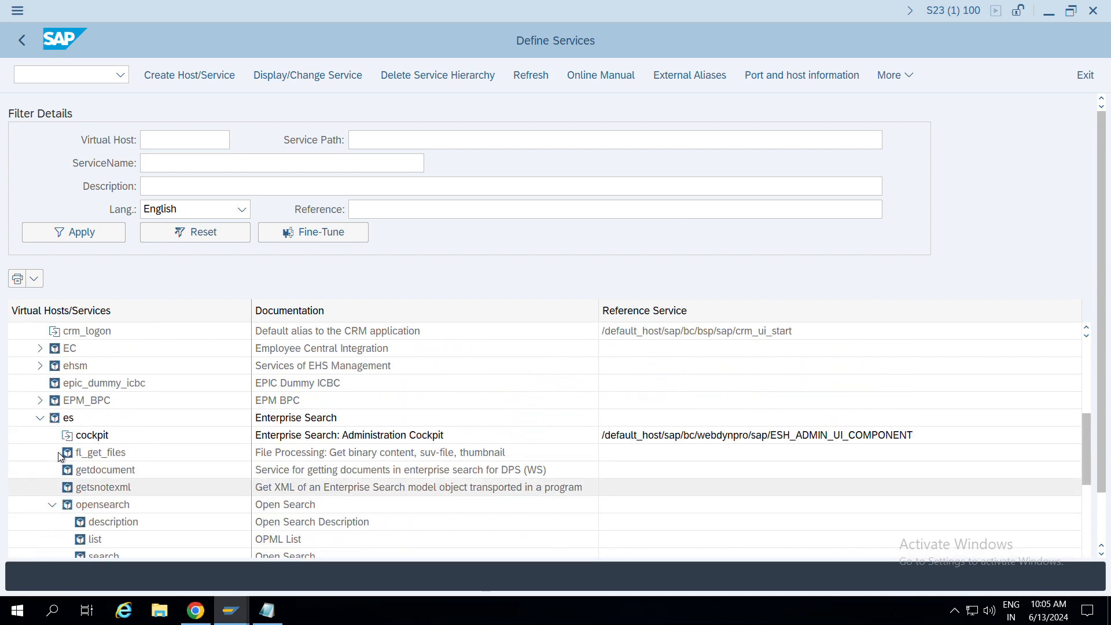
{"action": "scroll", "coordinate": [87, 463], "scroll_direction": "down", "scroll_amount": 9}
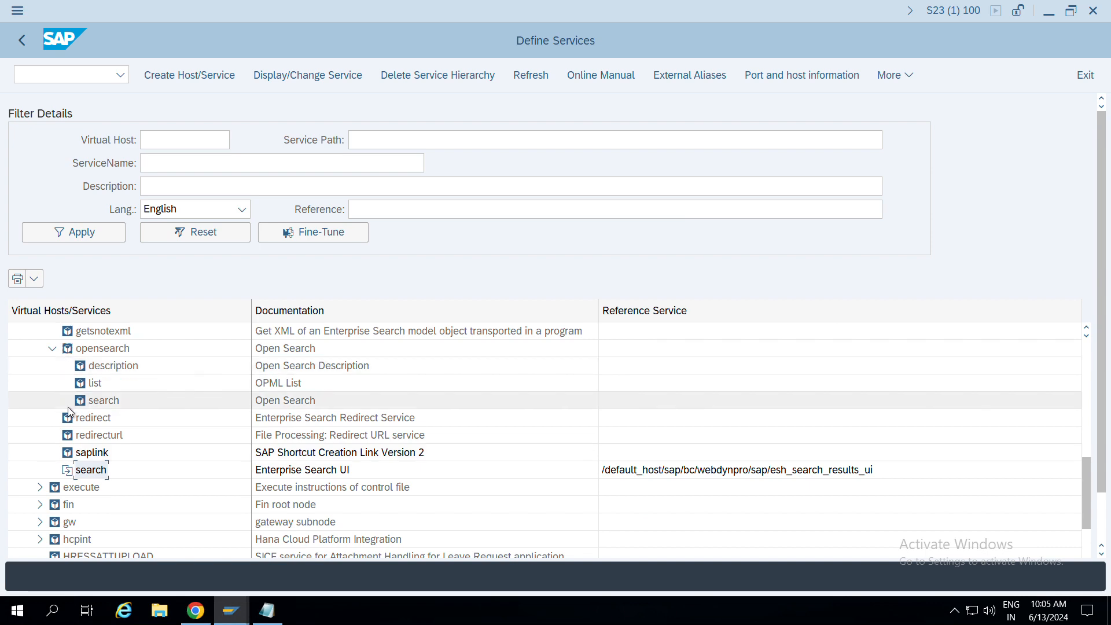
{"action": "scroll", "coordinate": [69, 421], "scroll_direction": "up", "scroll_amount": 8}
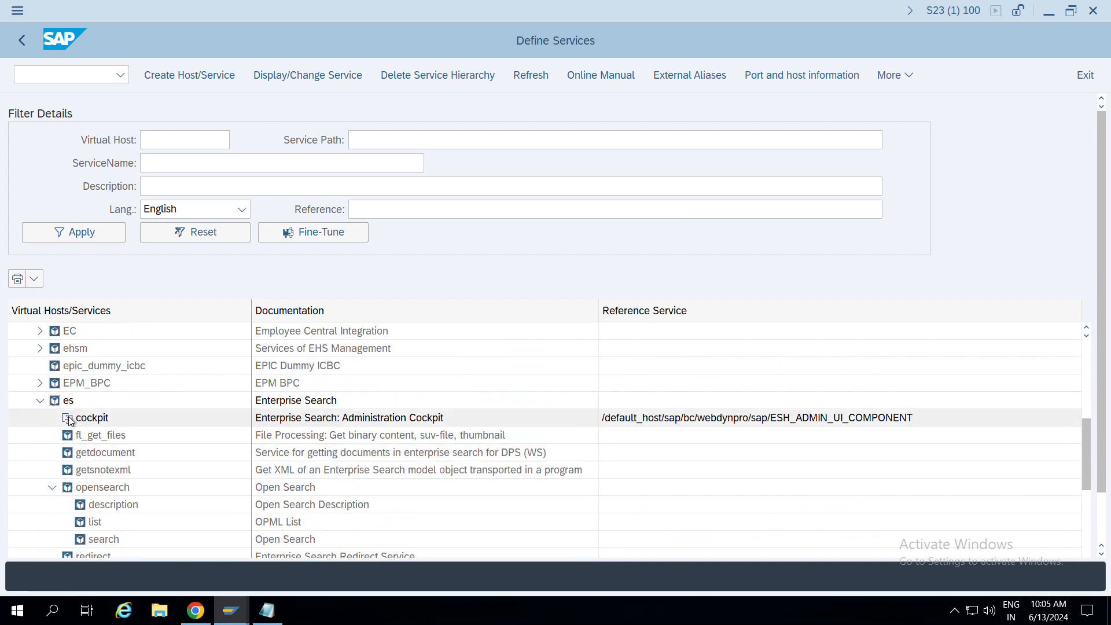
Collapse and re-expand the es node, and review its cockpit, saplink and search services.
{"action": "left_click", "coordinate": [40, 400]}
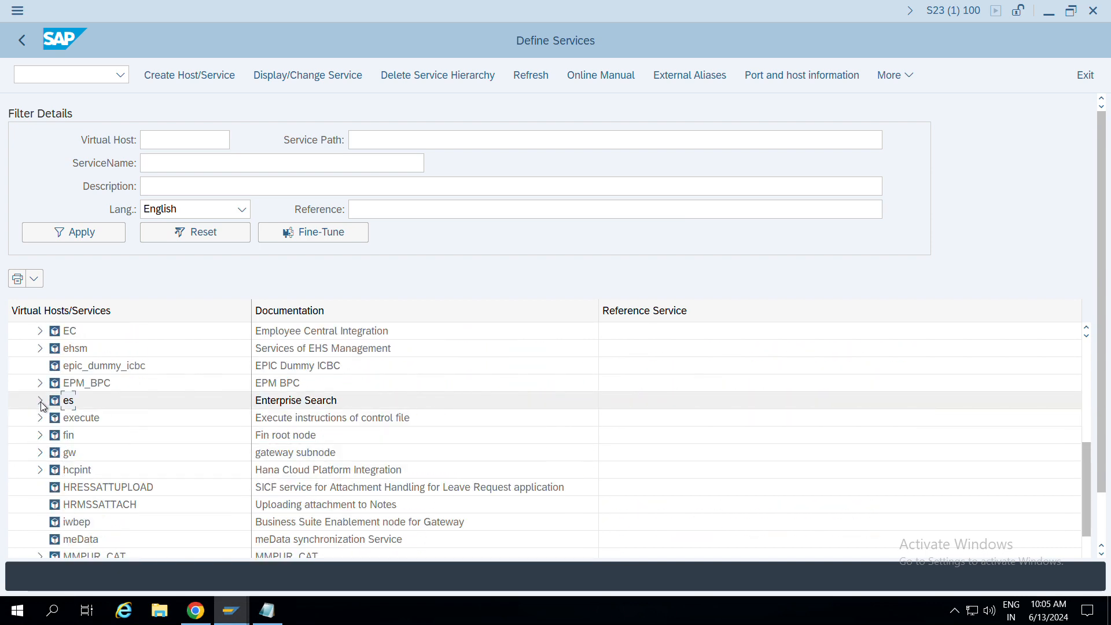
{"action": "left_click", "coordinate": [39, 400]}
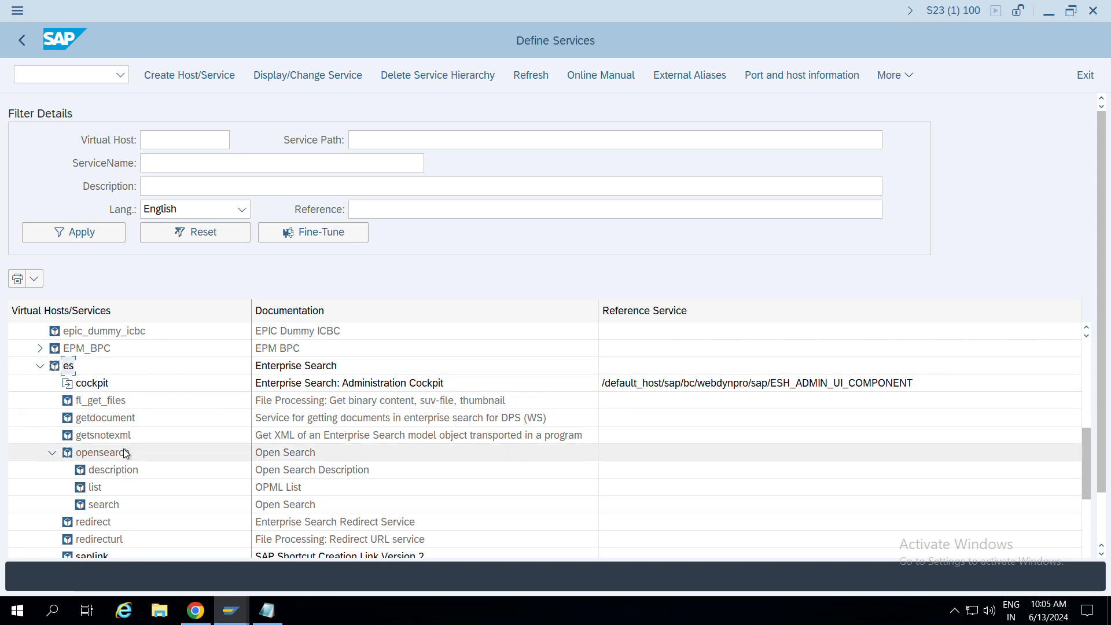
{"action": "left_click", "coordinate": [93, 384]}
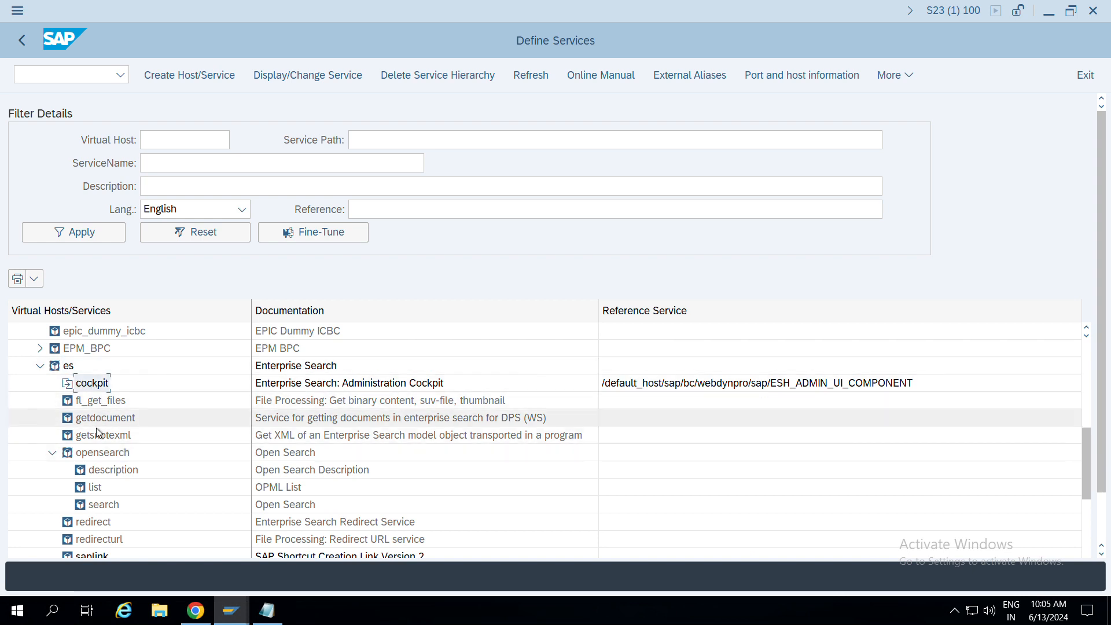
{"action": "scroll", "coordinate": [98, 463], "scroll_direction": "down", "scroll_amount": 2}
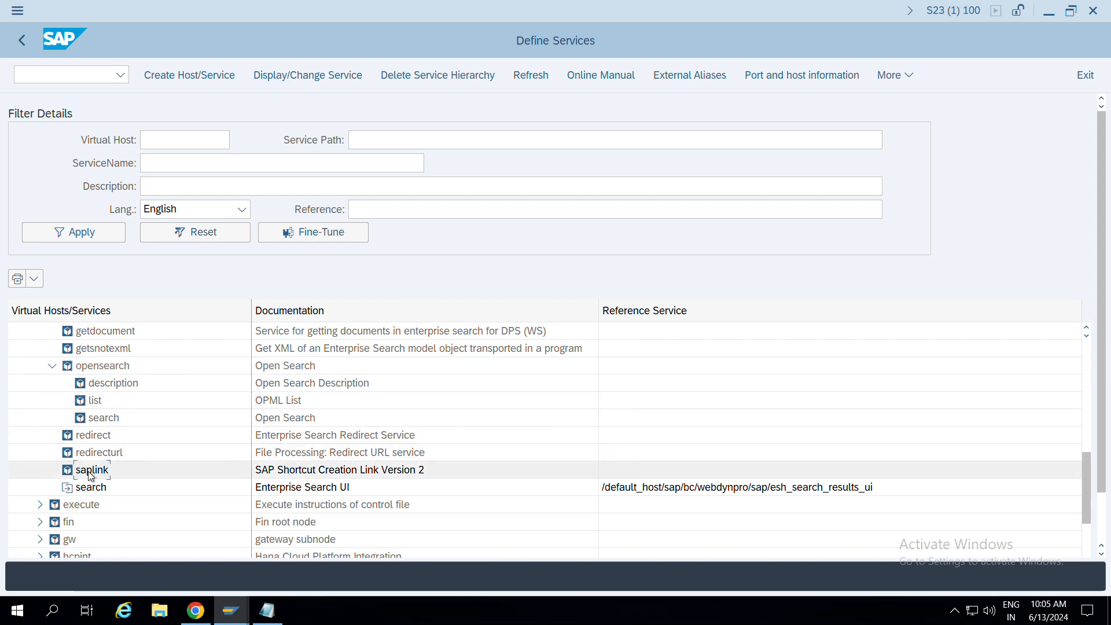
{"action": "scroll", "coordinate": [90, 470], "scroll_direction": "down", "scroll_amount": 2}
{"action": "left_click", "coordinate": [90, 424]}
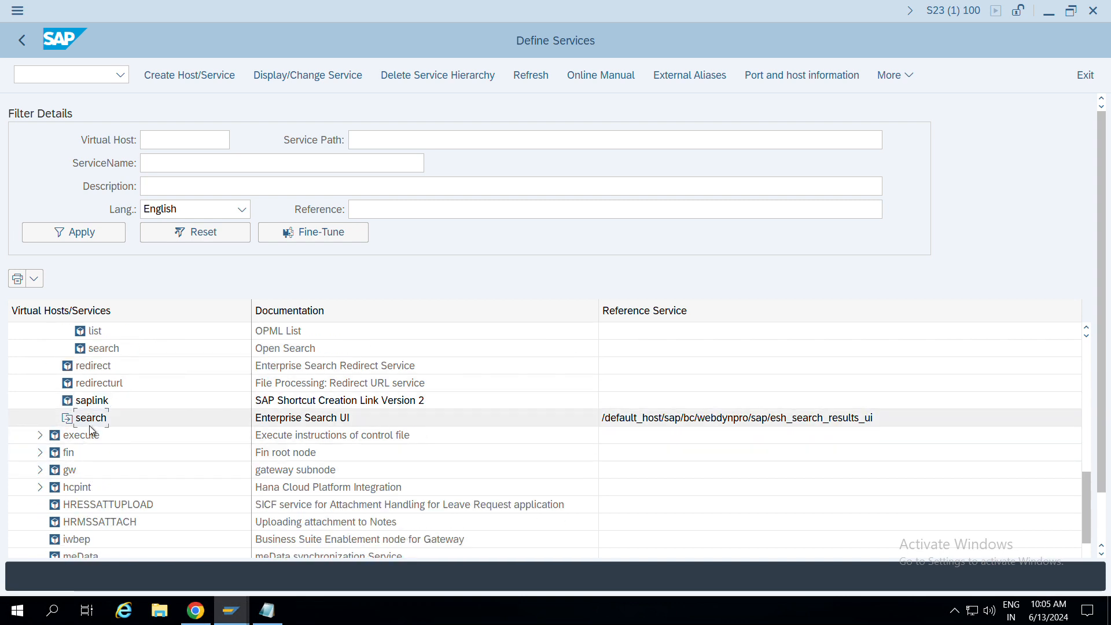
{"action": "scroll", "coordinate": [104, 472], "scroll_direction": "down", "scroll_amount": 2}
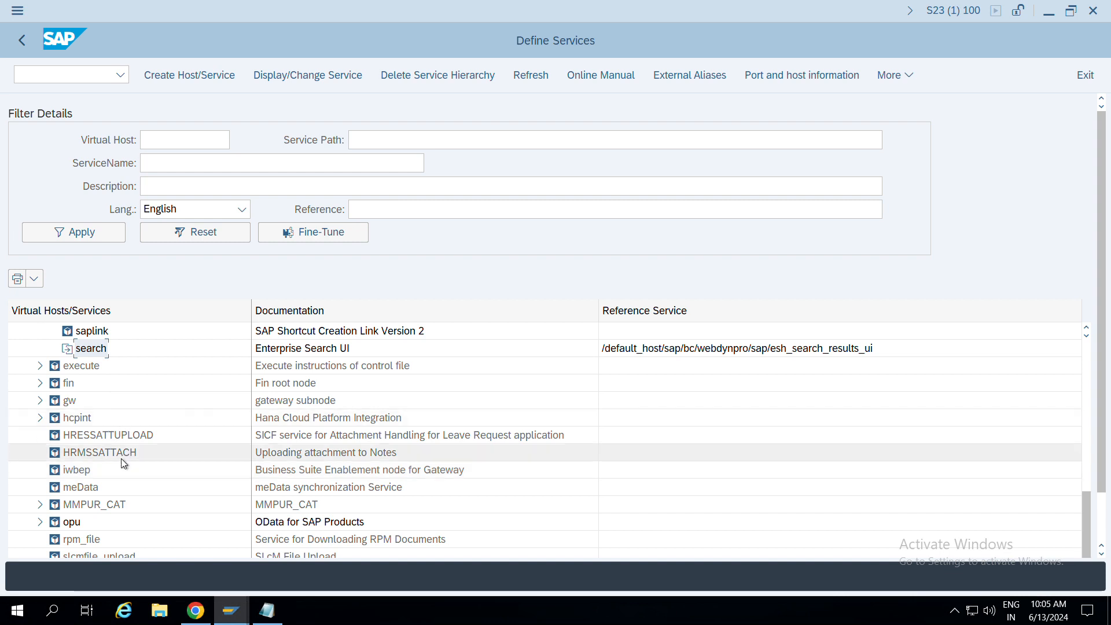
{"action": "scroll", "coordinate": [121, 458], "scroll_direction": "down", "scroll_amount": 3}
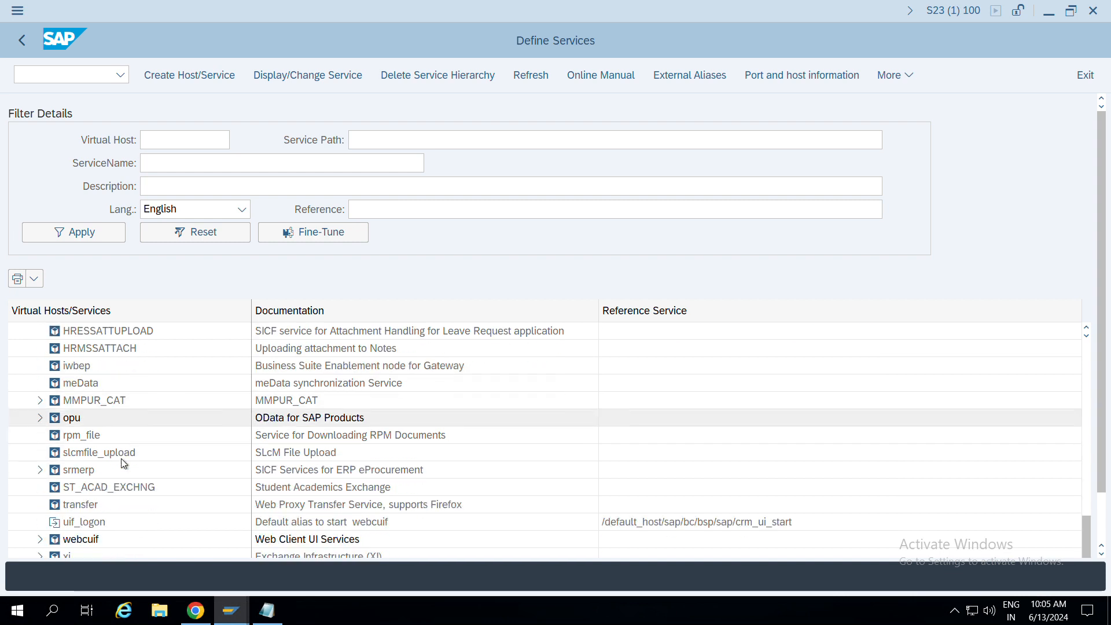
Filter the service tree by the service name INA.
{"action": "left_click", "coordinate": [187, 164]}
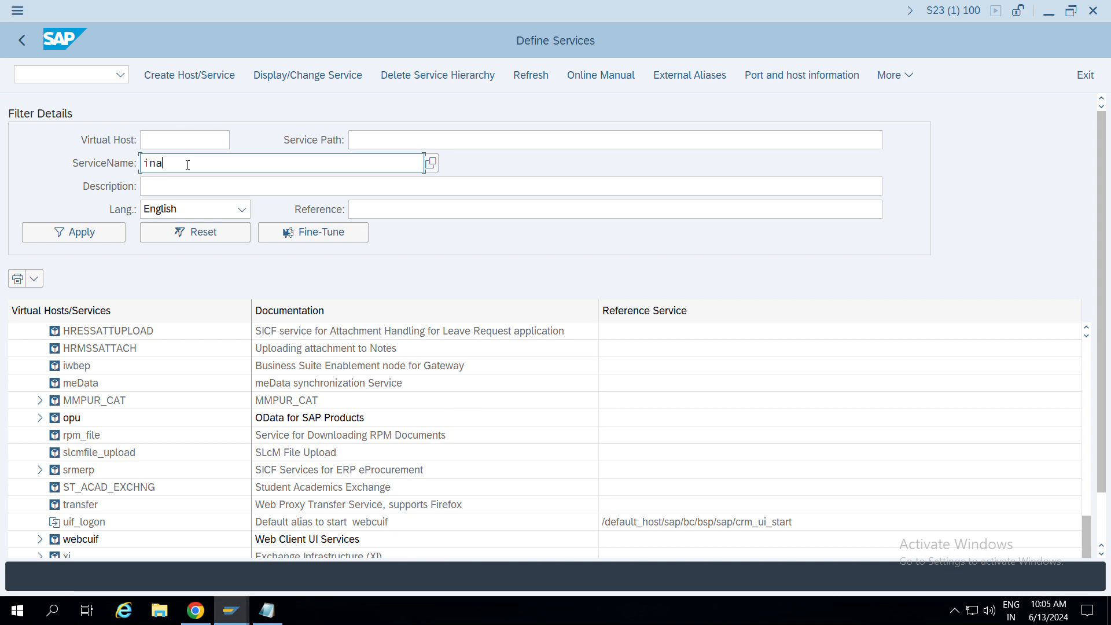
{"action": "key", "text": "shift+Tab"}
{"action": "left_click", "coordinate": [114, 231]}
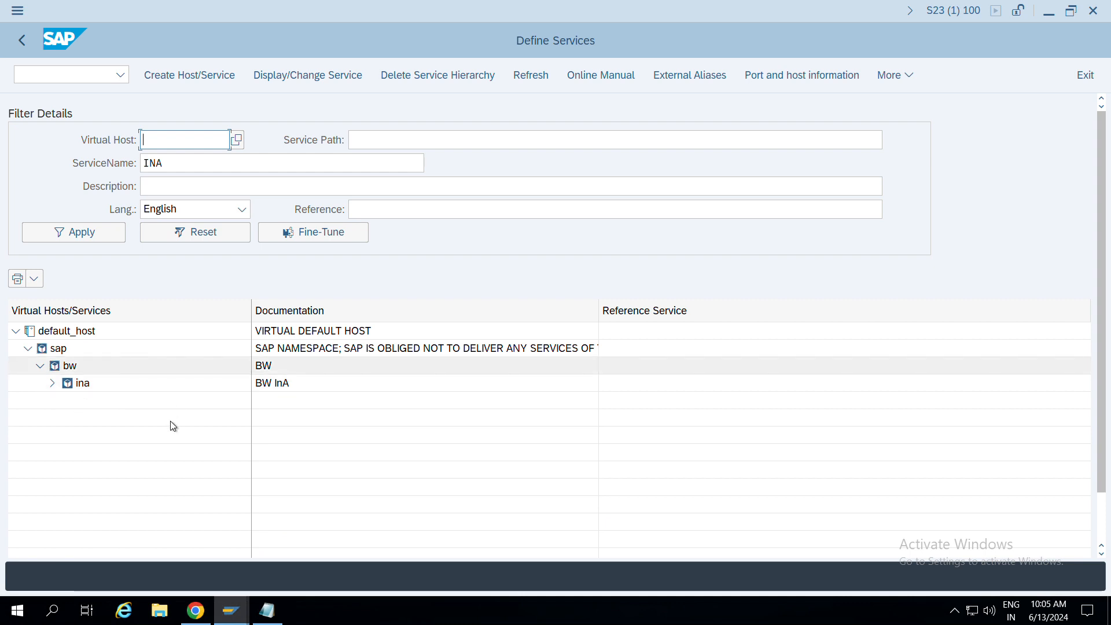
Clear the service name filter and restart transaction SICF, listing the services for hierarchy type SERVICE.
{"action": "double_click", "coordinate": [198, 169]}
{"action": "key", "text": "BackSpace"}
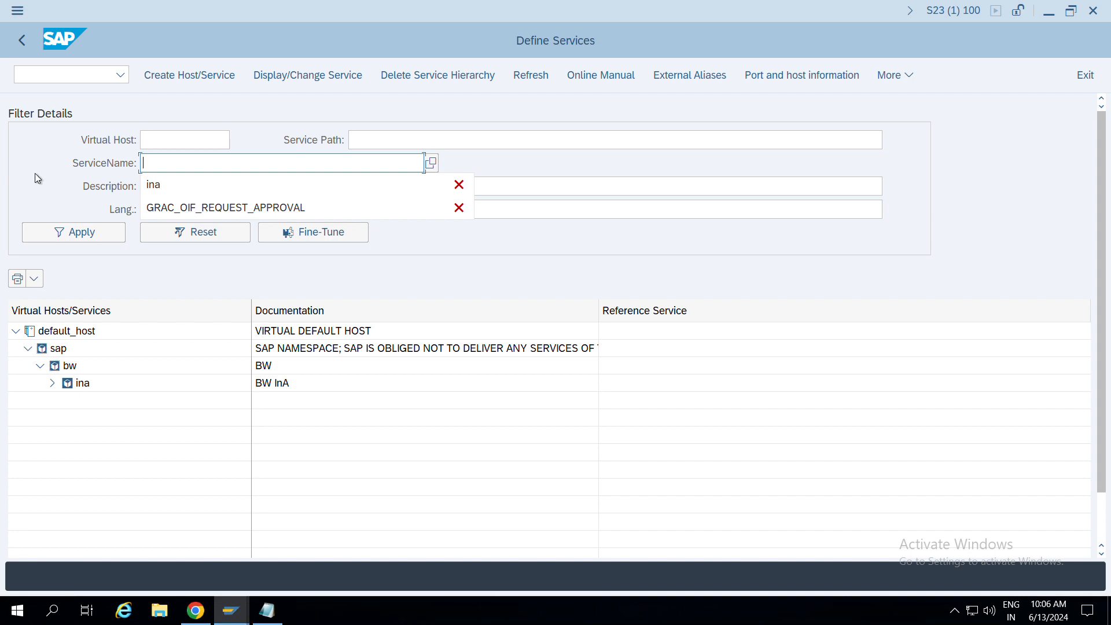
{"action": "key", "text": "F3"}
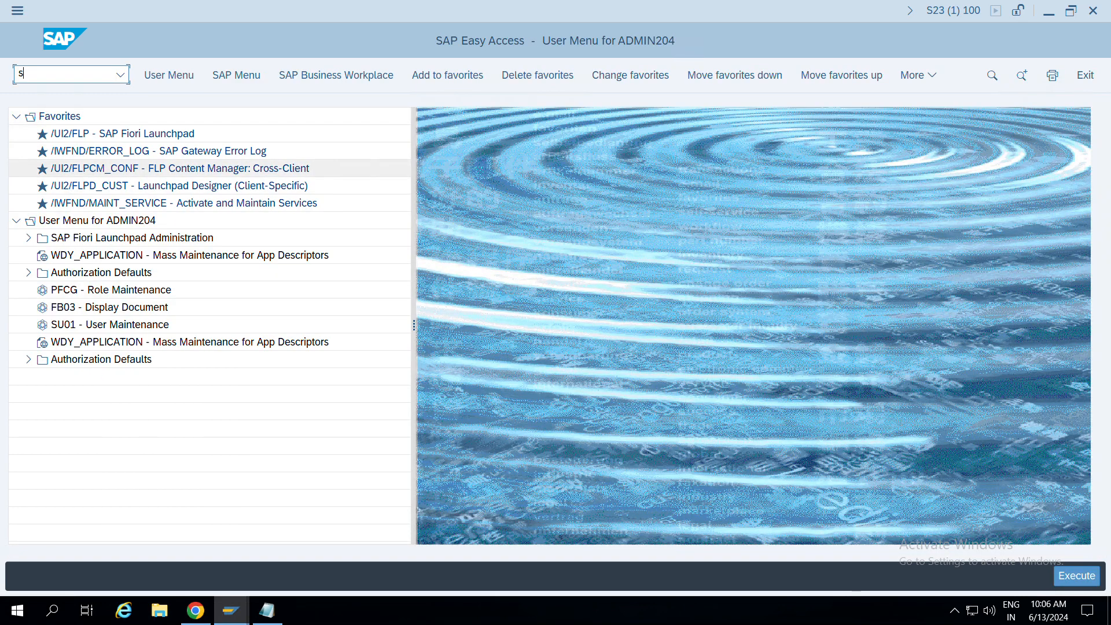
{"action": "type", "text": "sicf"}
{"action": "key", "text": "Return"}
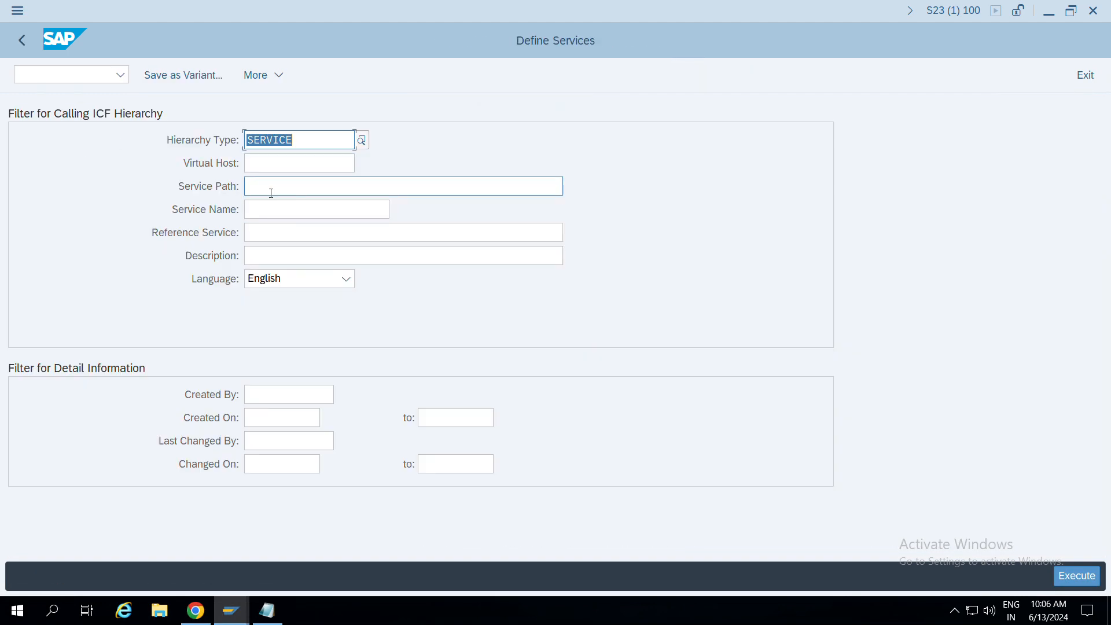
{"action": "left_click", "coordinate": [1078, 576]}
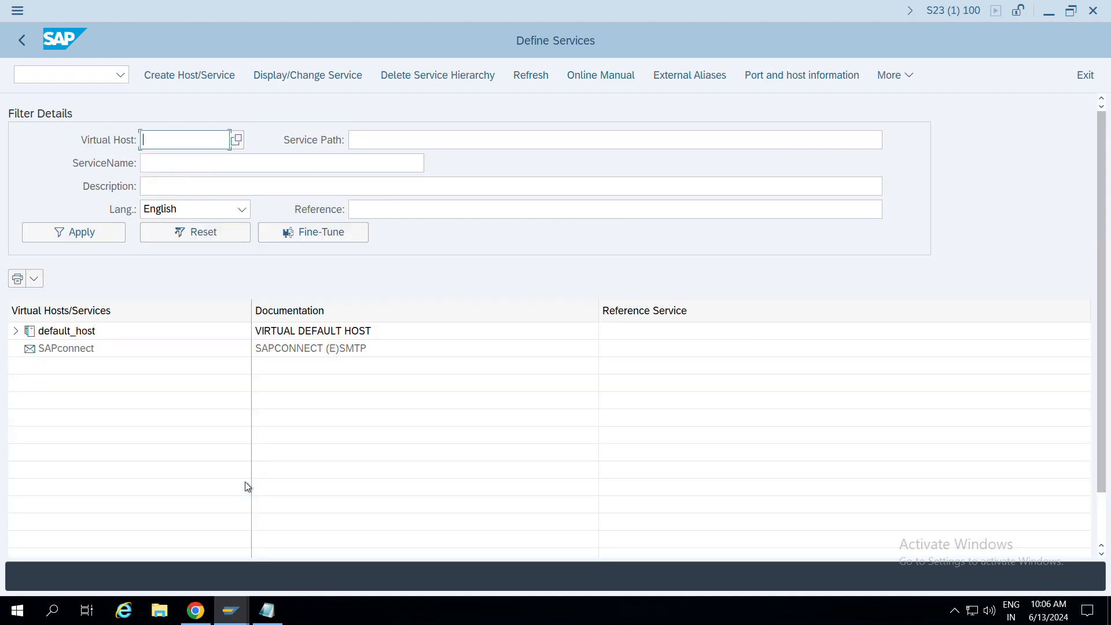
Expand default_host, sap and es in the service tree to list the Enterprise Search services.
{"action": "left_click", "coordinate": [15, 330]}
{"action": "left_click", "coordinate": [28, 348]}
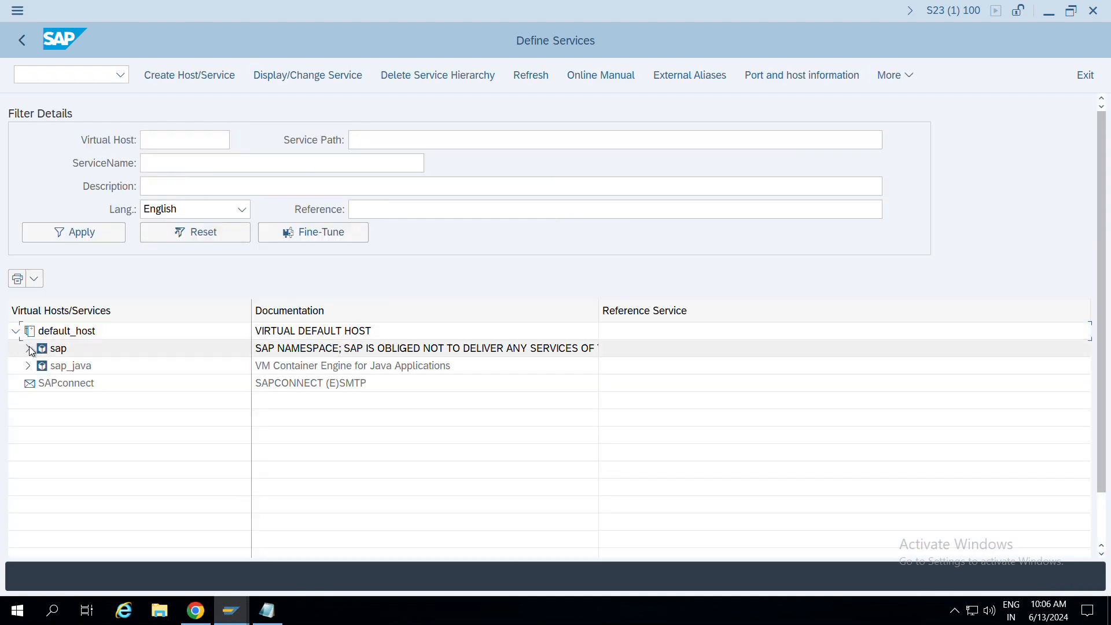
{"action": "scroll", "coordinate": [51, 437], "scroll_direction": "down", "scroll_amount": 3}
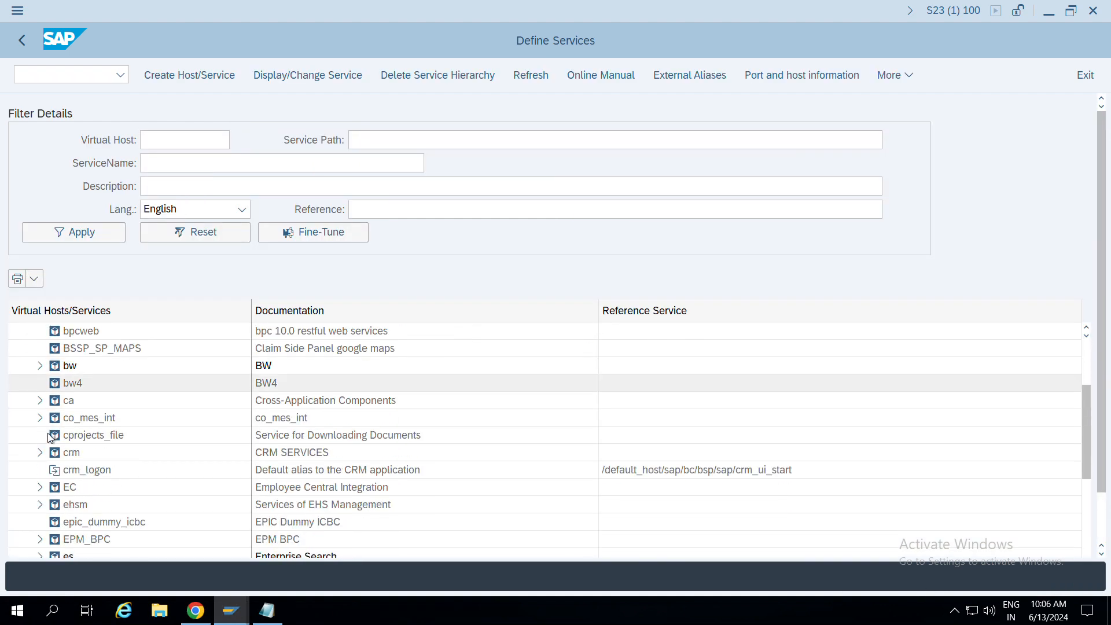
{"action": "scroll", "coordinate": [49, 474], "scroll_direction": "down", "scroll_amount": 2}
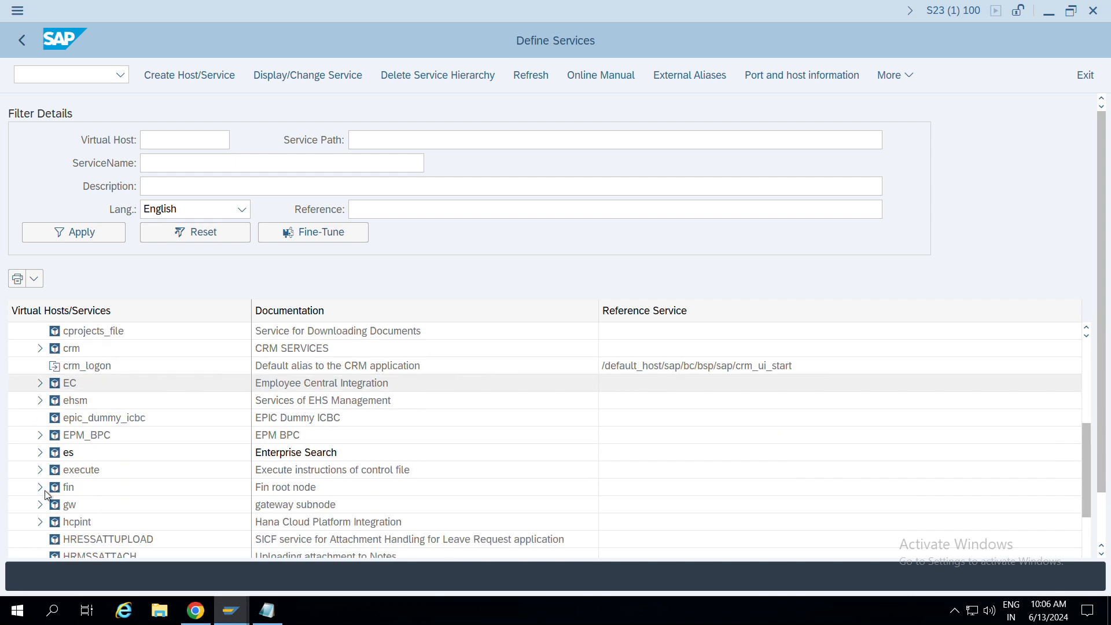
{"action": "left_click", "coordinate": [40, 453]}
{"action": "scroll", "coordinate": [69, 405], "scroll_direction": "down", "scroll_amount": 3}
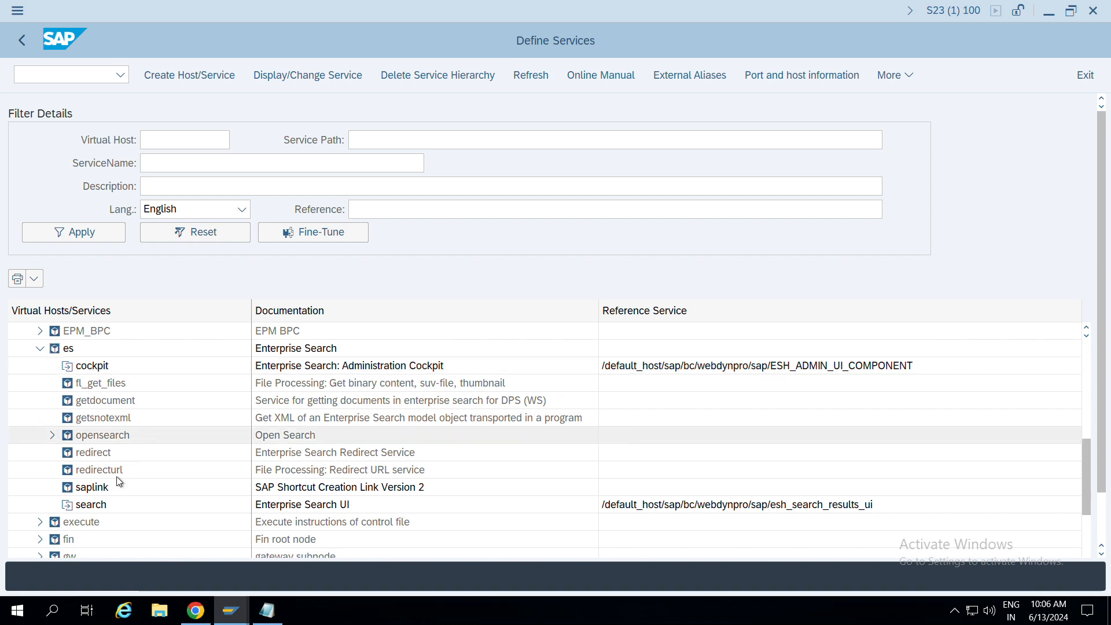
Look through the services under es, including search, and the other nodes under sap.
{"action": "scroll", "coordinate": [73, 447], "scroll_direction": "down", "scroll_amount": 1}
{"action": "scroll", "coordinate": [81, 444], "scroll_direction": "down", "scroll_amount": 1}
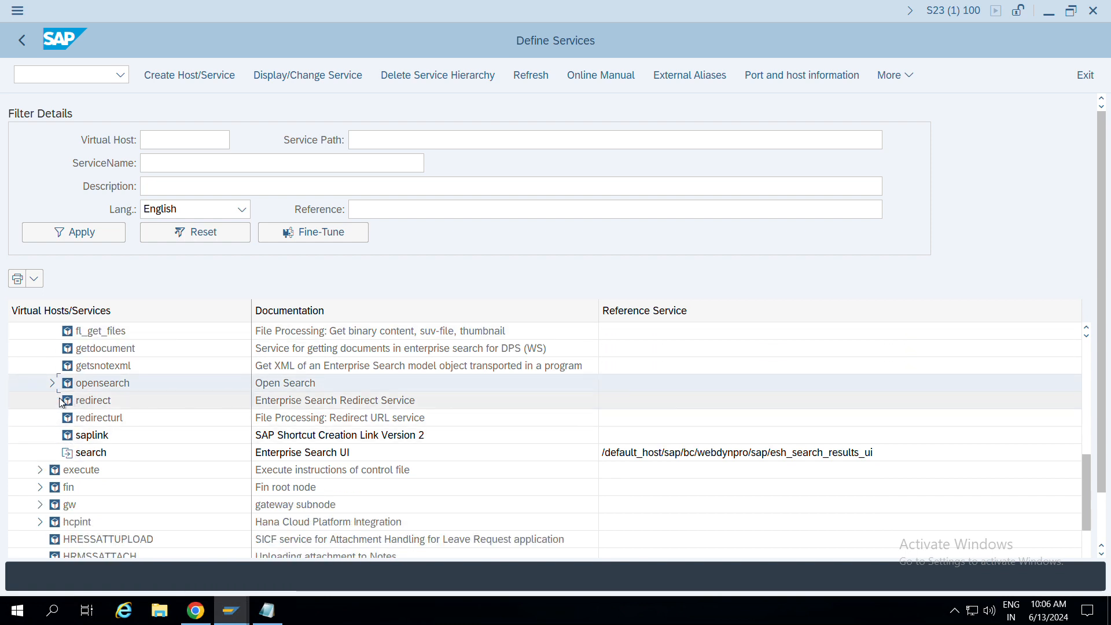
{"action": "left_click", "coordinate": [91, 446]}
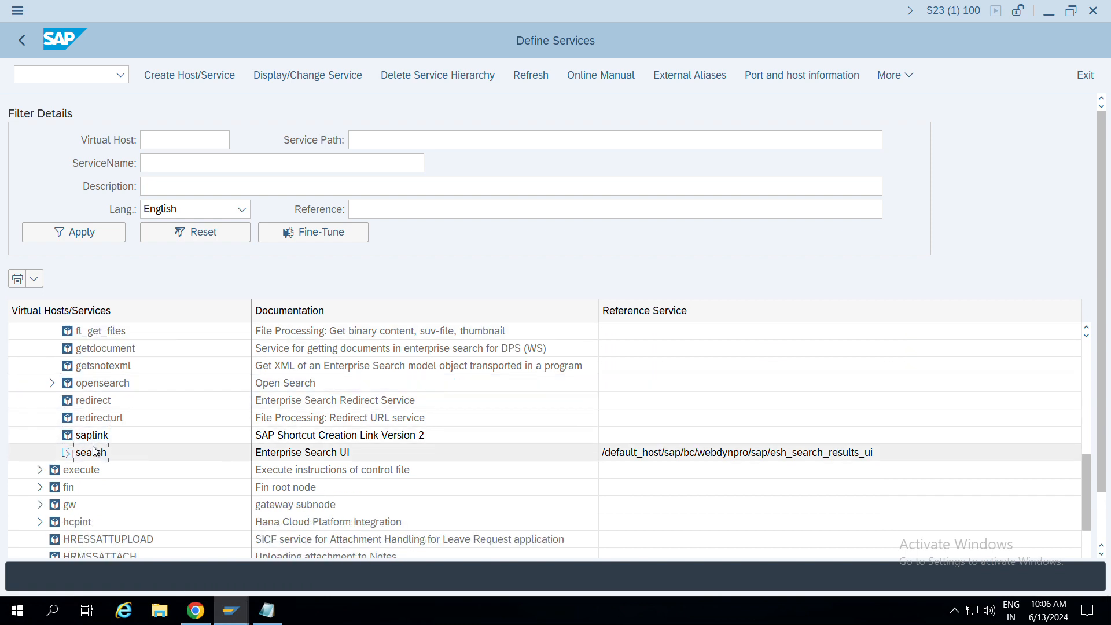
{"action": "scroll", "coordinate": [92, 449], "scroll_direction": "down", "scroll_amount": 4}
{"action": "scroll", "coordinate": [93, 448], "scroll_direction": "down", "scroll_amount": 4}
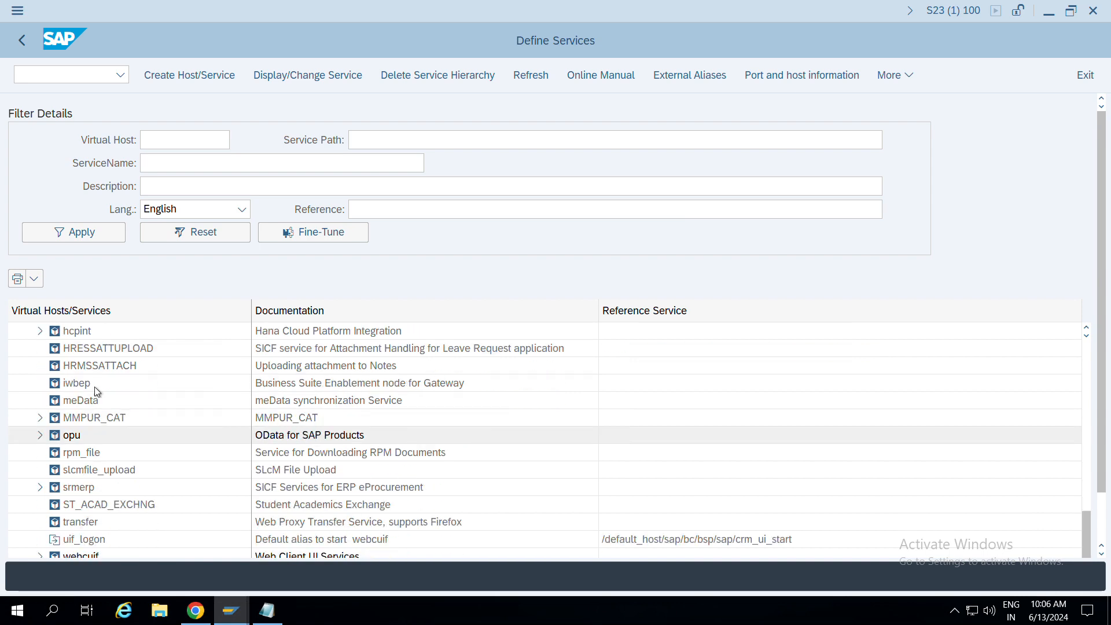
{"action": "scroll", "coordinate": [97, 405], "scroll_direction": "down", "scroll_amount": 1}
{"action": "scroll", "coordinate": [102, 504], "scroll_direction": "up", "scroll_amount": 10}
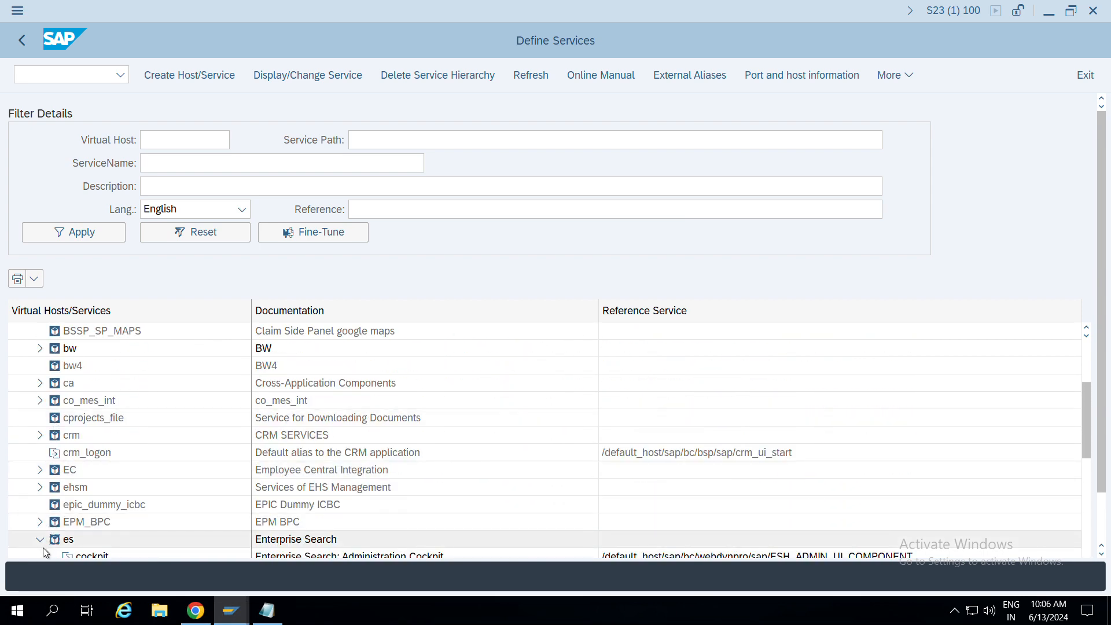
{"action": "scroll", "coordinate": [38, 400], "scroll_direction": "up", "scroll_amount": 2}
{"action": "scroll", "coordinate": [38, 400], "scroll_direction": "up", "scroll_amount": 1}
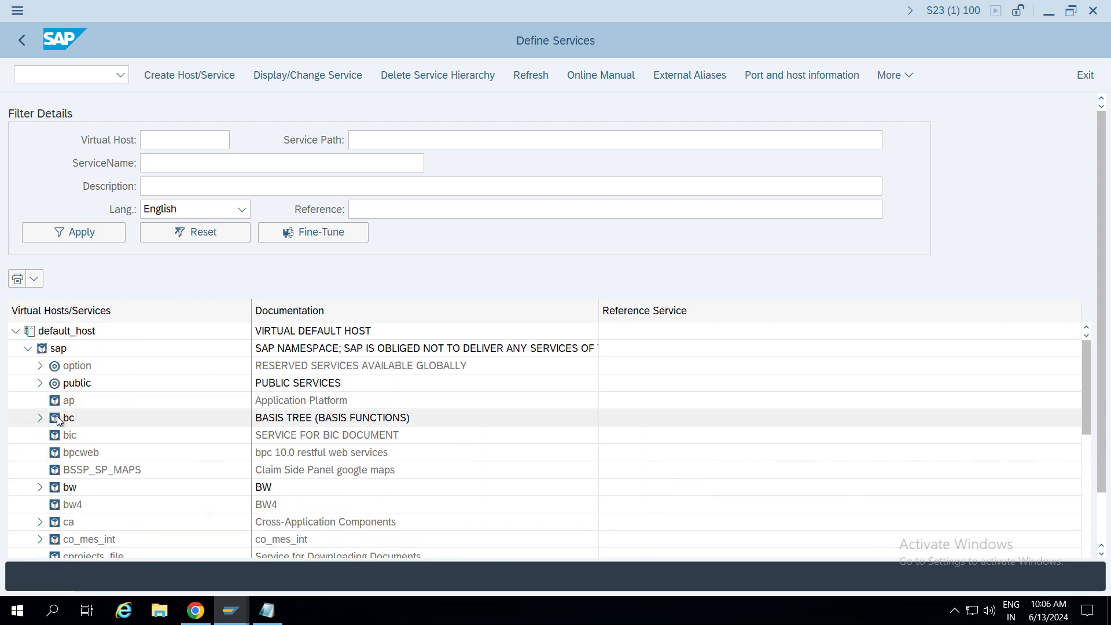
Collapse and re-expand the sap node, expand bc beneath it and locate the webdynpro service.
{"action": "left_click", "coordinate": [28, 348]}
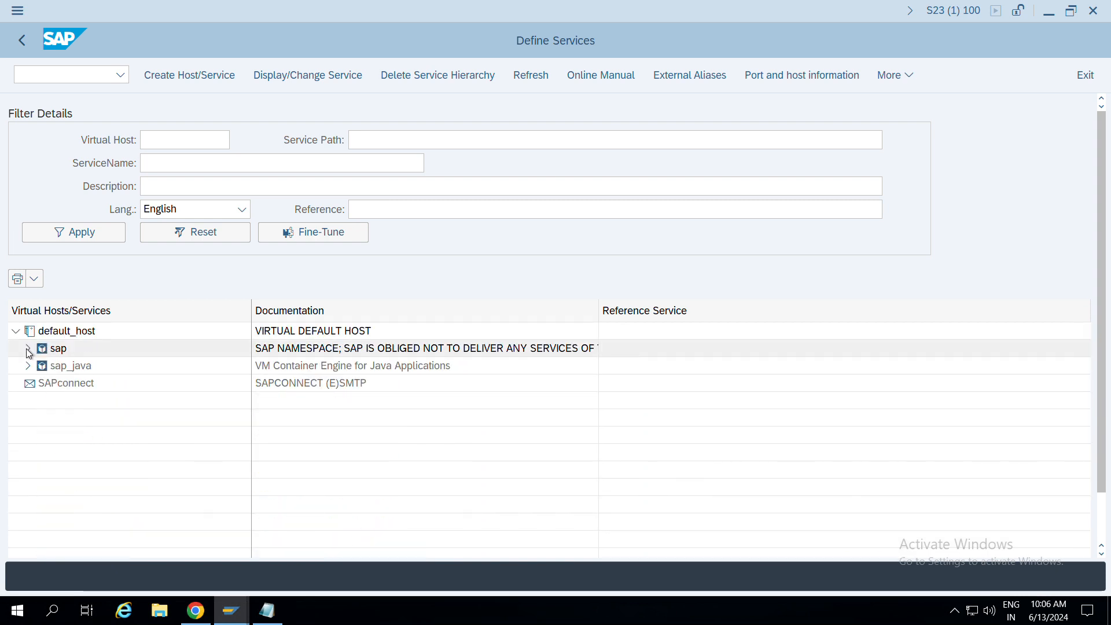
{"action": "left_click", "coordinate": [28, 348]}
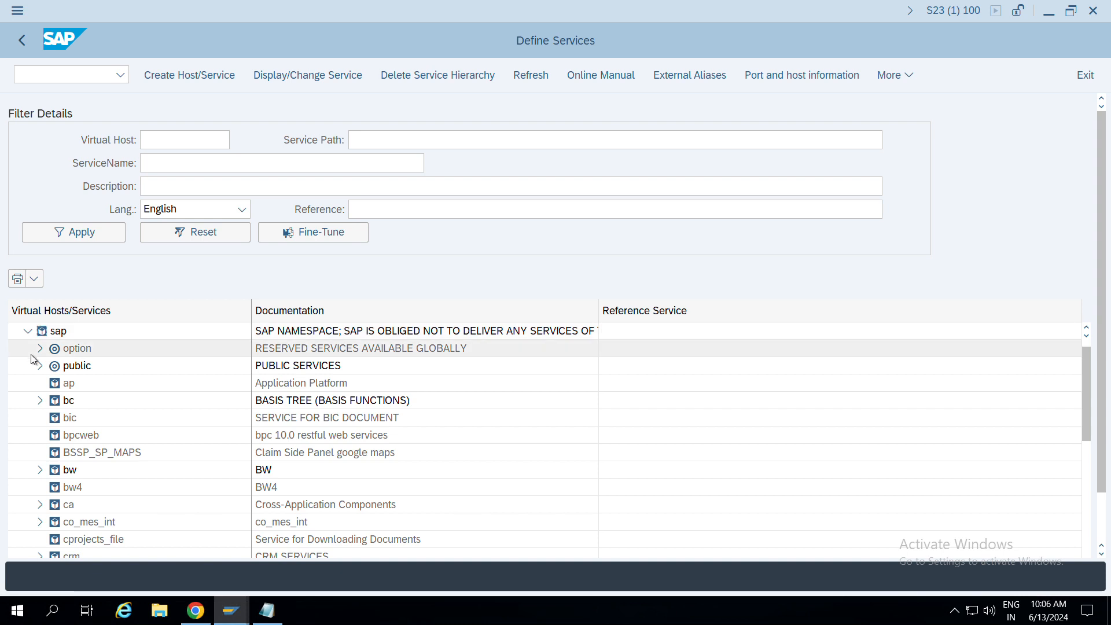
{"action": "left_click", "coordinate": [39, 401]}
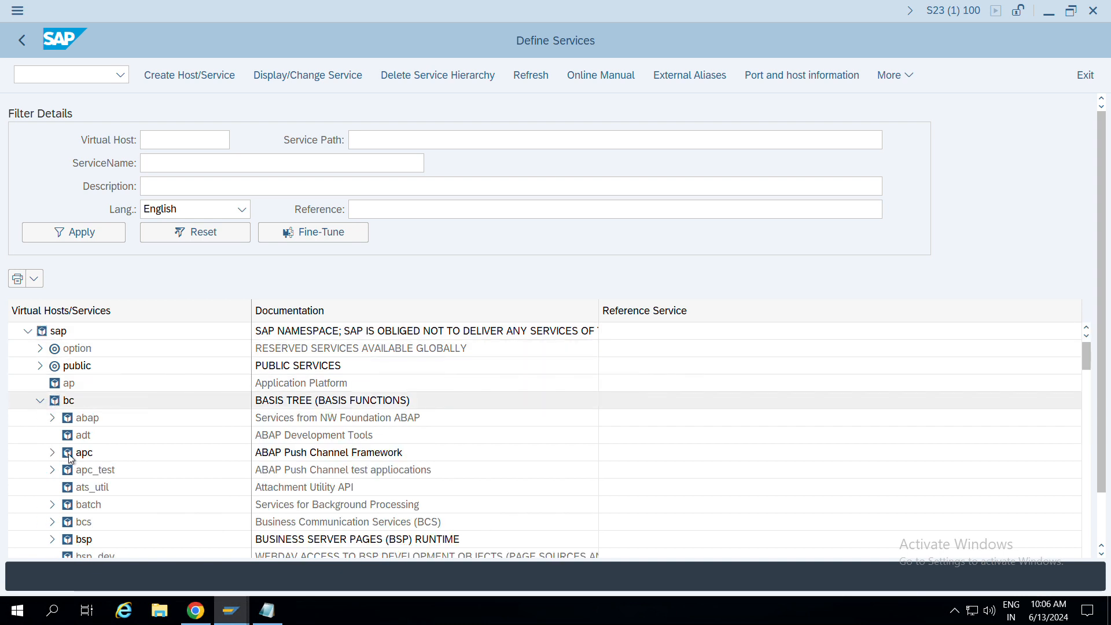
{"action": "scroll", "coordinate": [69, 458], "scroll_direction": "down", "scroll_amount": 2}
{"action": "scroll", "coordinate": [68, 461], "scroll_direction": "down", "scroll_amount": 8}
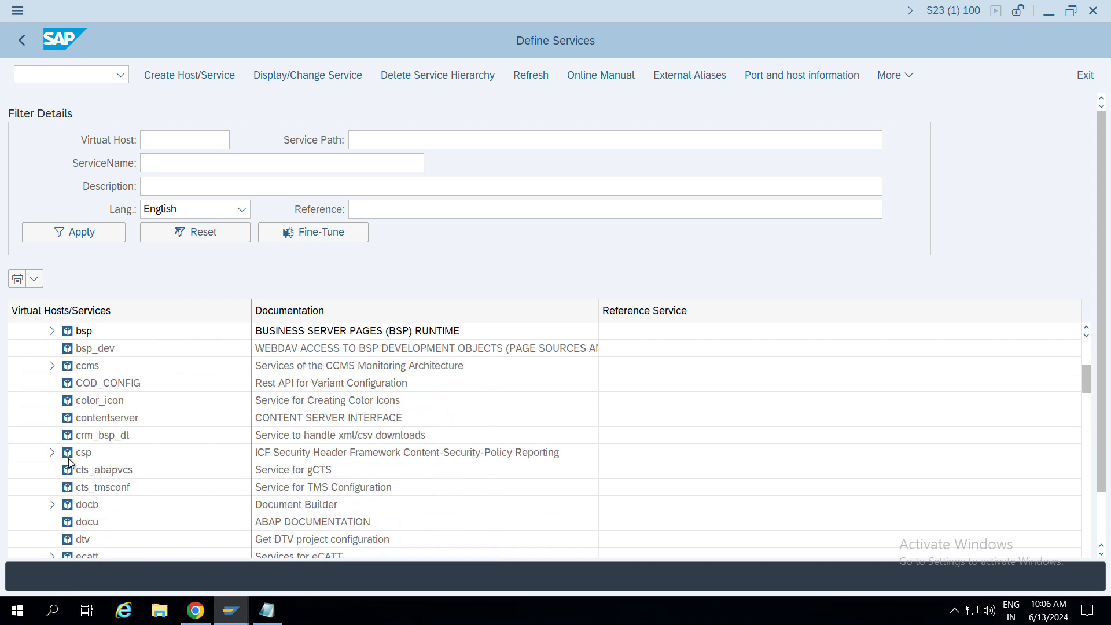
{"action": "scroll", "coordinate": [69, 458], "scroll_direction": "down", "scroll_amount": 5}
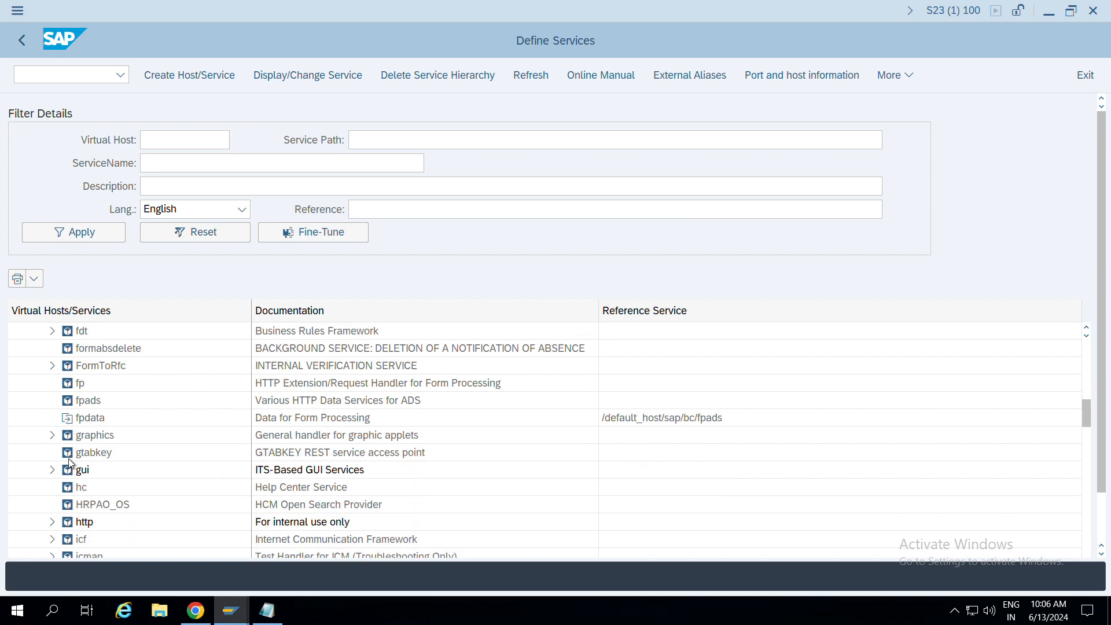
{"action": "scroll", "coordinate": [68, 458], "scroll_direction": "down", "scroll_amount": 8}
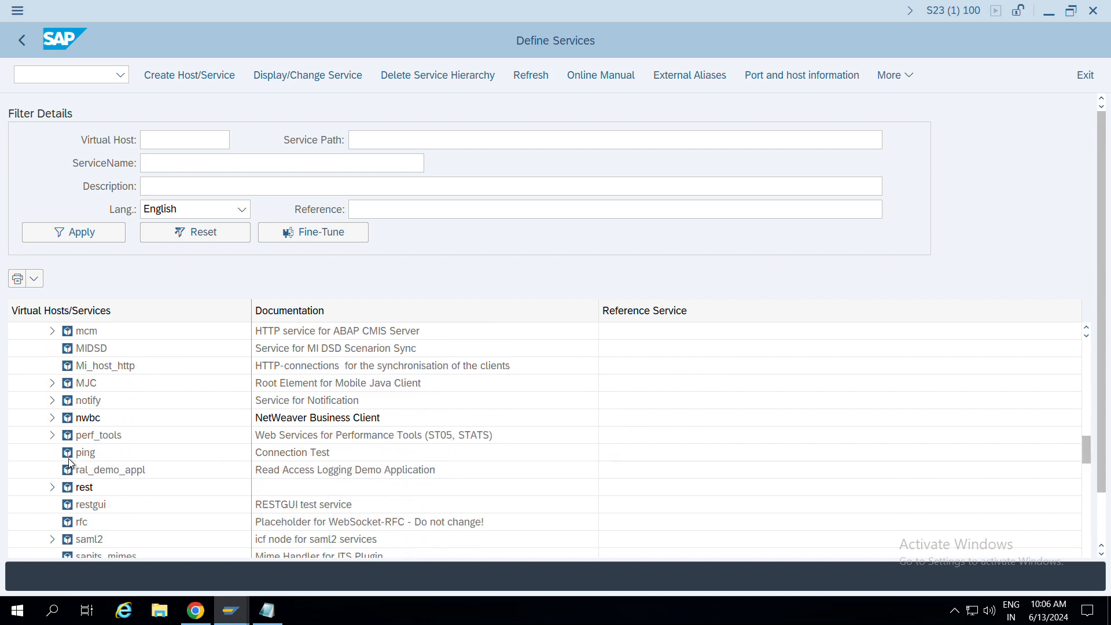
{"action": "scroll", "coordinate": [68, 458], "scroll_direction": "down", "scroll_amount": 4}
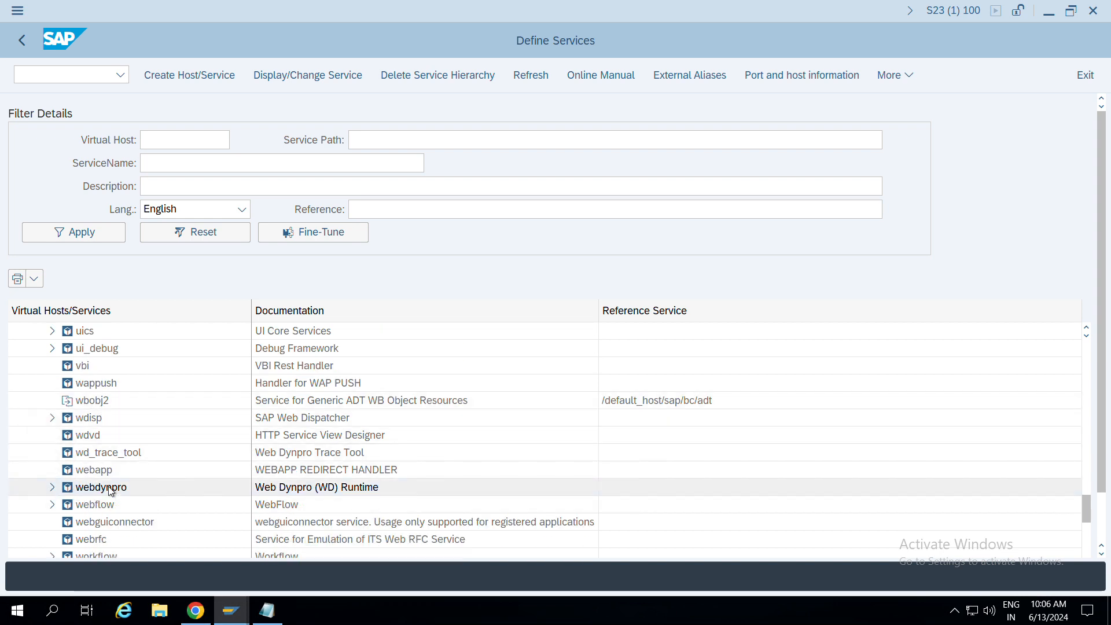
Expand the webdynpro service, look through the namespaces beneath it, and leave the service maintenance transaction.
{"action": "right_click", "coordinate": [73, 492]}
{"action": "left_click", "coordinate": [52, 489]}
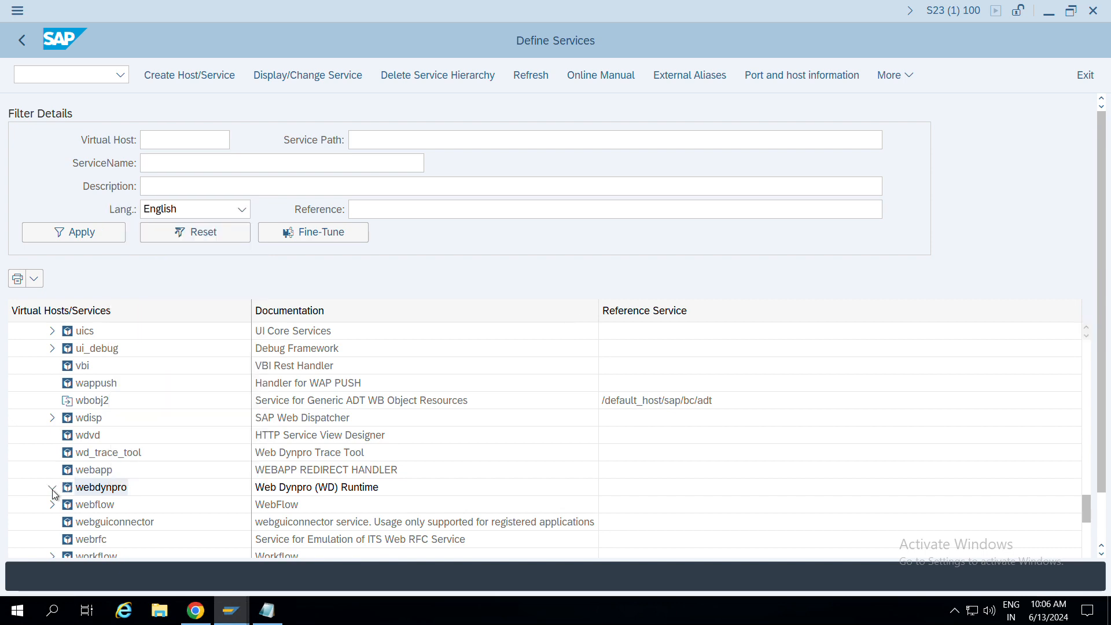
{"action": "scroll", "coordinate": [52, 489], "scroll_direction": "down", "scroll_amount": 2}
{"action": "scroll", "coordinate": [52, 490], "scroll_direction": "down", "scroll_amount": 2}
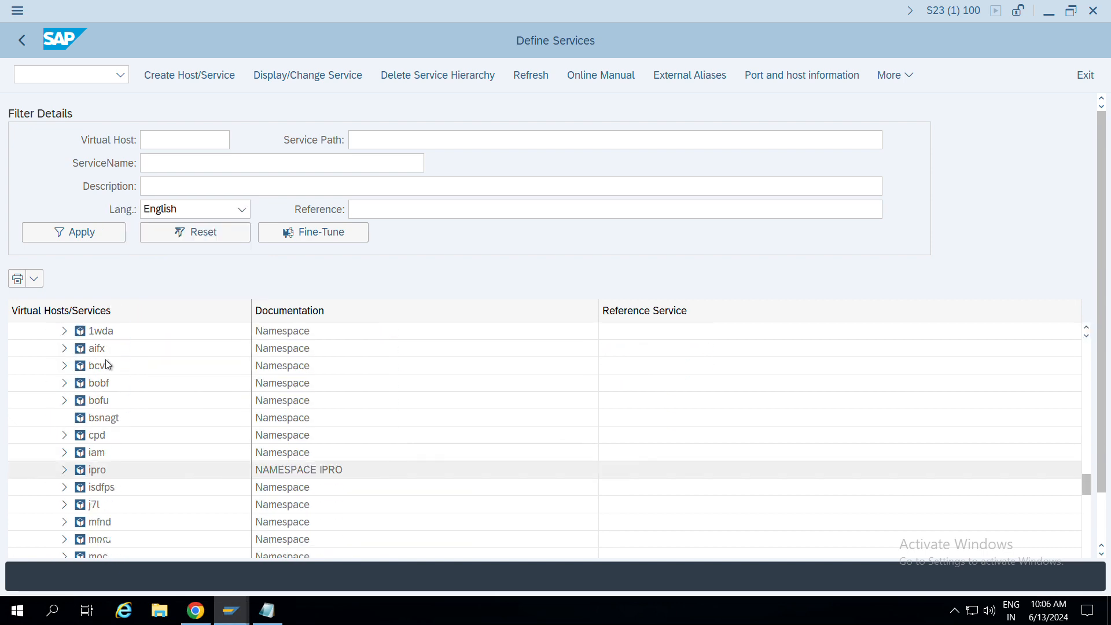
{"action": "key", "text": "F3"}
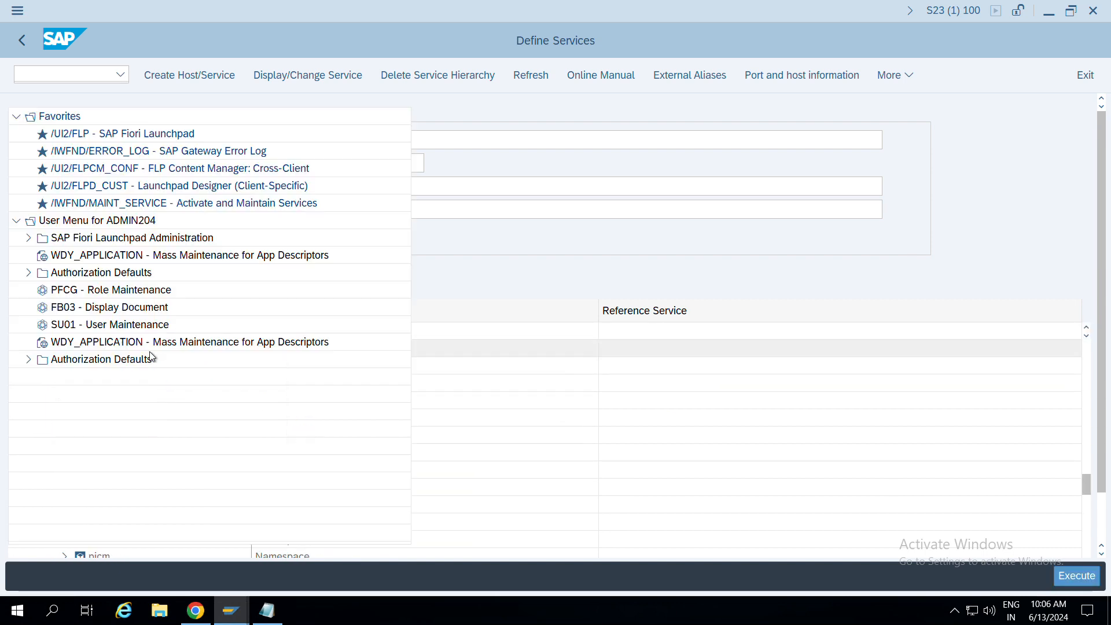
Review the Sales Order search connector in the Fiori Apps Library and the launchpad search for "1004 sales order" in Chrome.
{"action": "key", "text": "alt+Tab"}
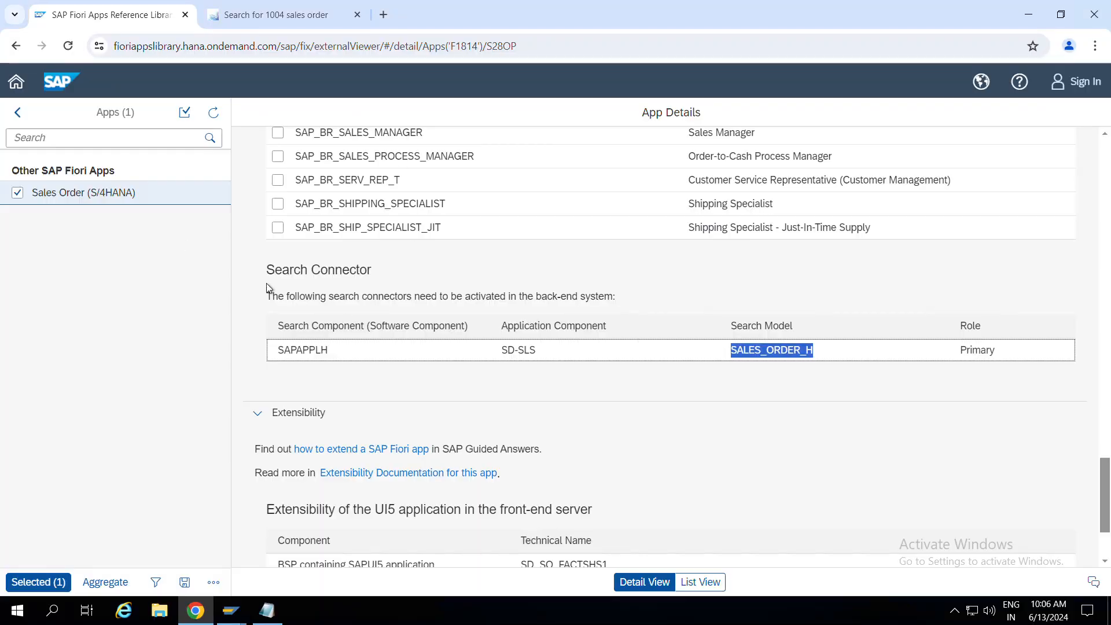
{"action": "key", "text": "alt+Tab"}
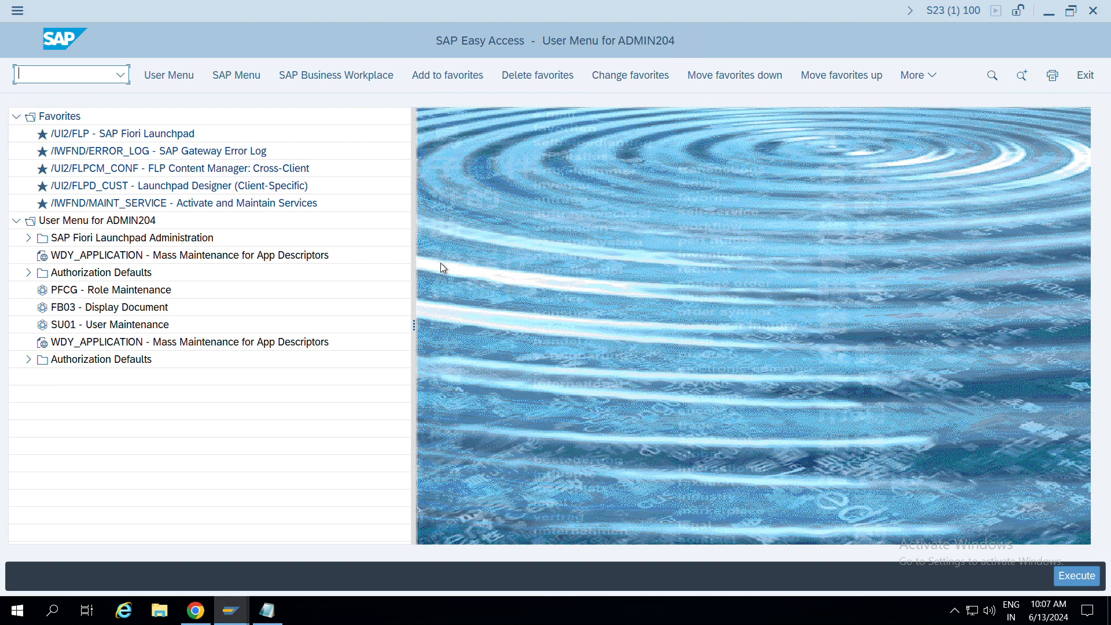
{"action": "key", "text": "alt+Tab"}
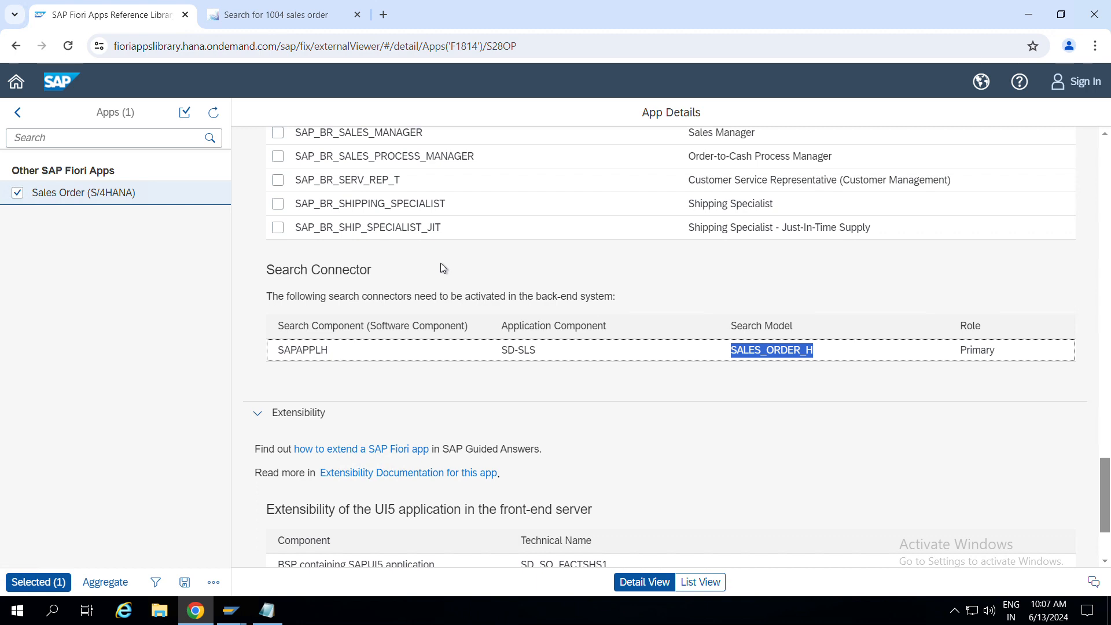
{"action": "left_click", "coordinate": [290, 8]}
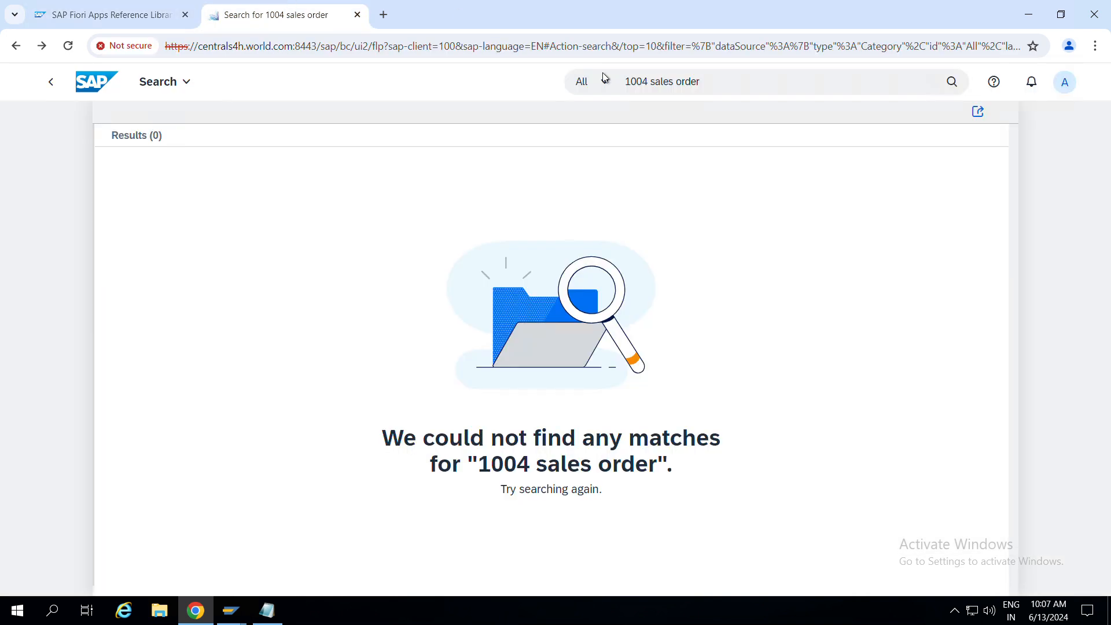
{"action": "left_click", "coordinate": [732, 81]}
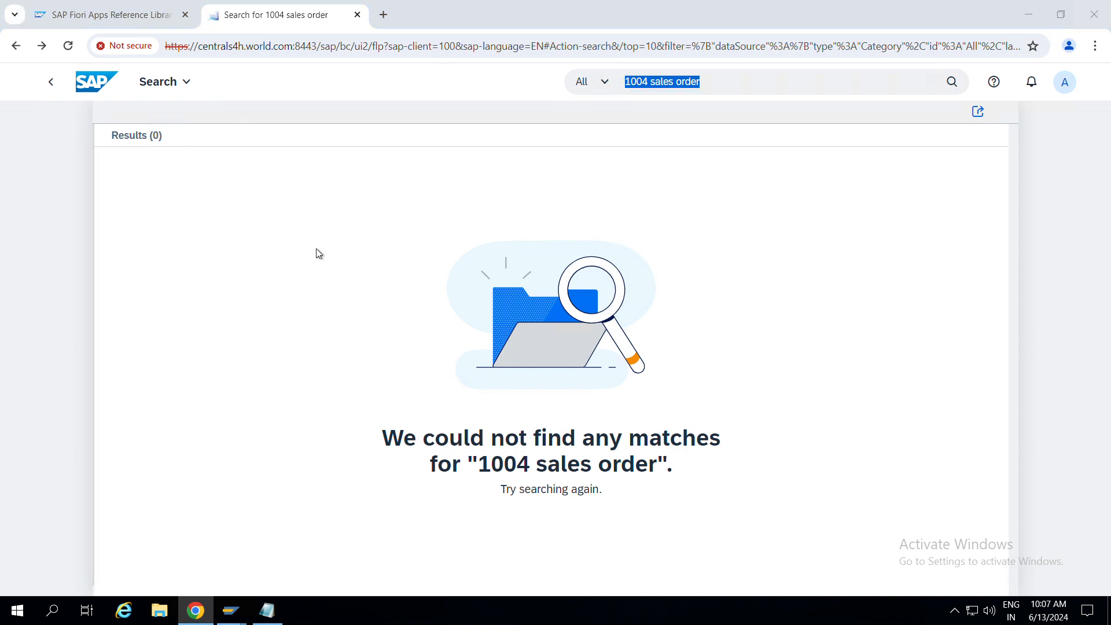
{"action": "key", "text": "alt+Tab"}
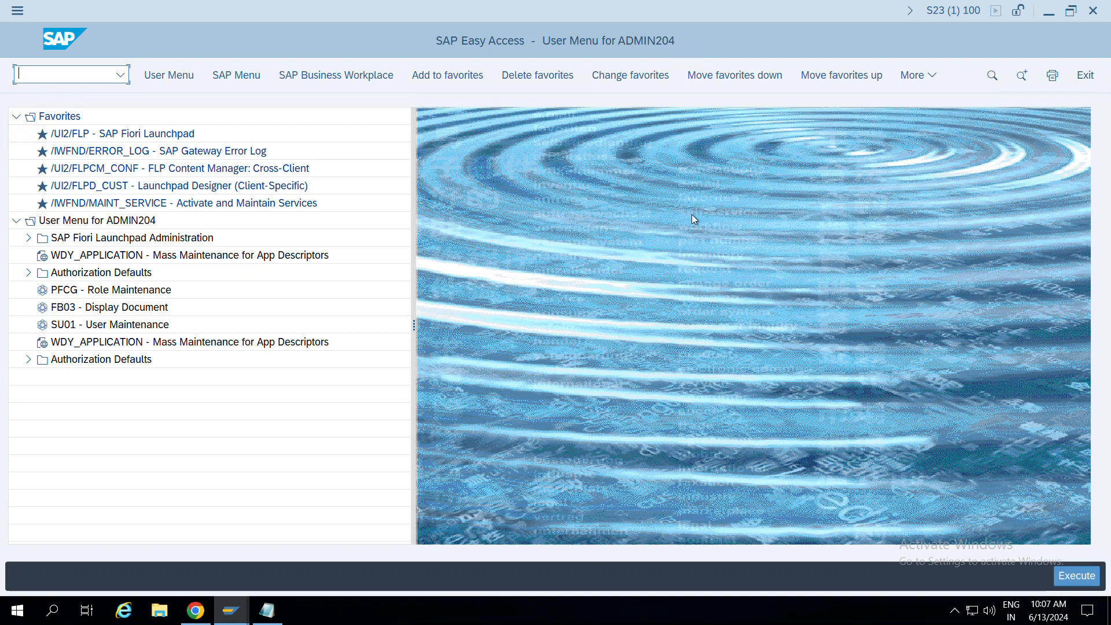
Switch to Notepad, delete all the factsheet notes, and return to SAP Easy Access.
{"action": "left_click", "coordinate": [266, 610]}
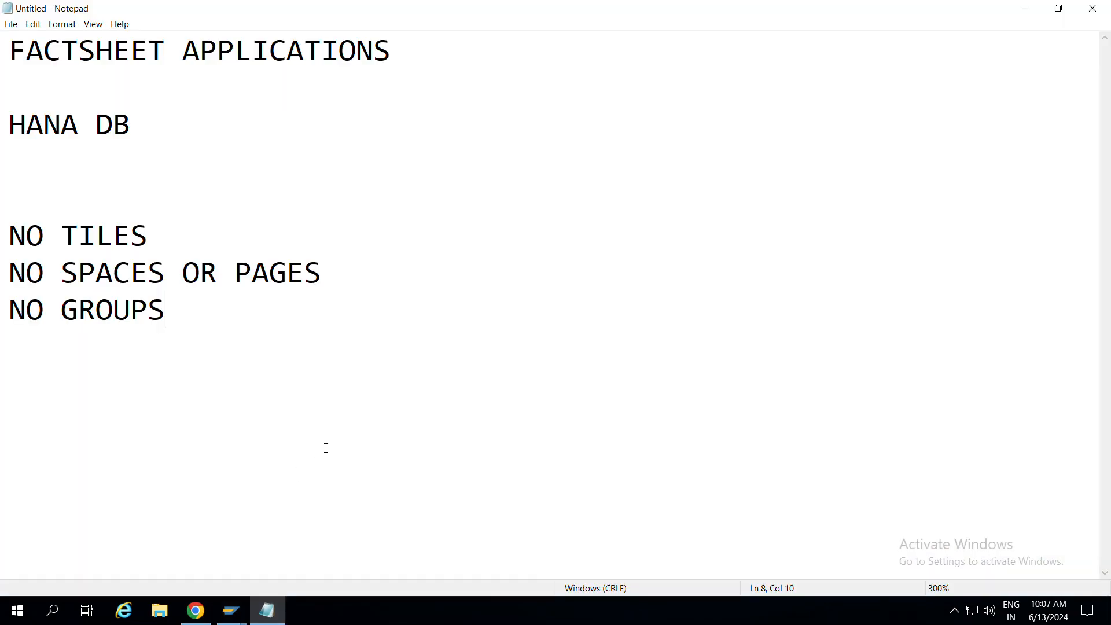
{"action": "key", "text": "ctrl+a"}
{"action": "key", "text": "Delete"}
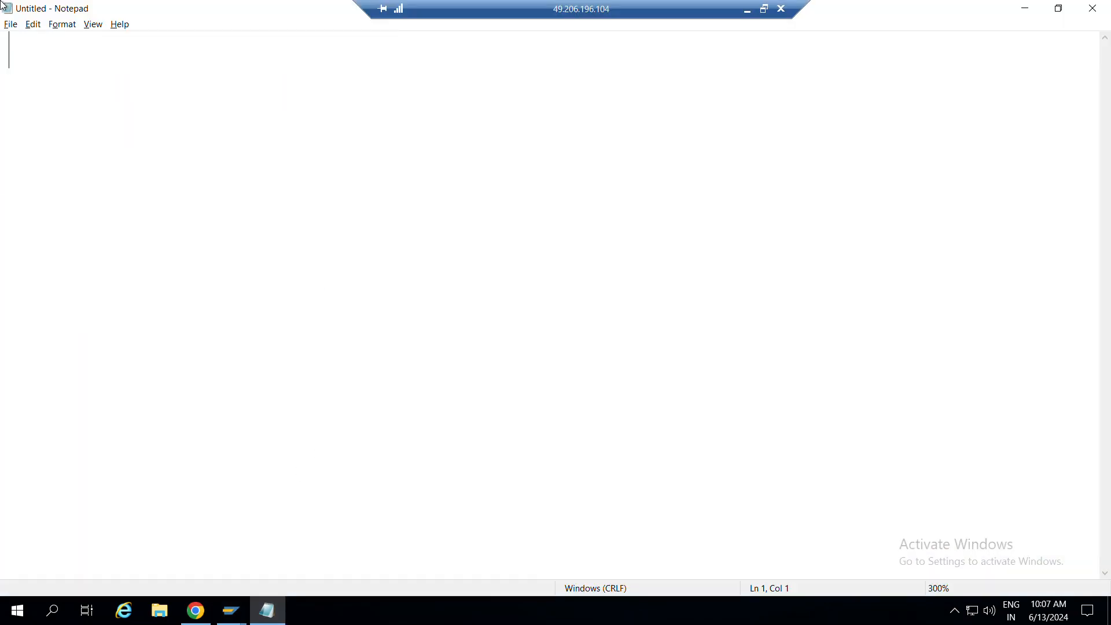
{"action": "key", "text": "alt+Tab"}
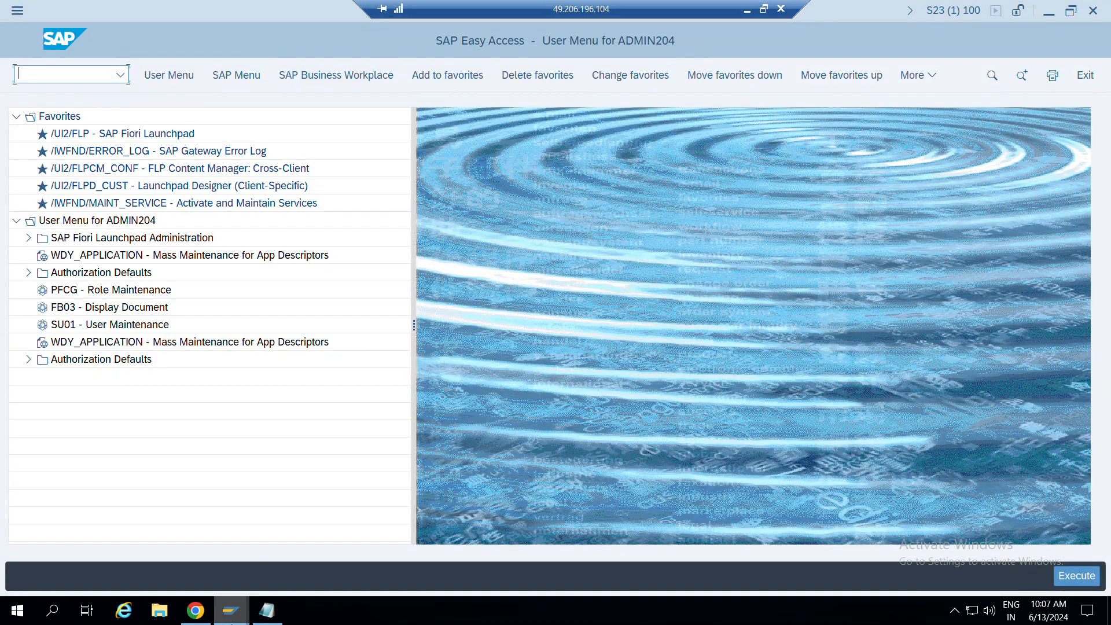
{"action": "mouse_move", "coordinate": [231, 610]}
{"action": "left_click", "coordinate": [300, 546]}
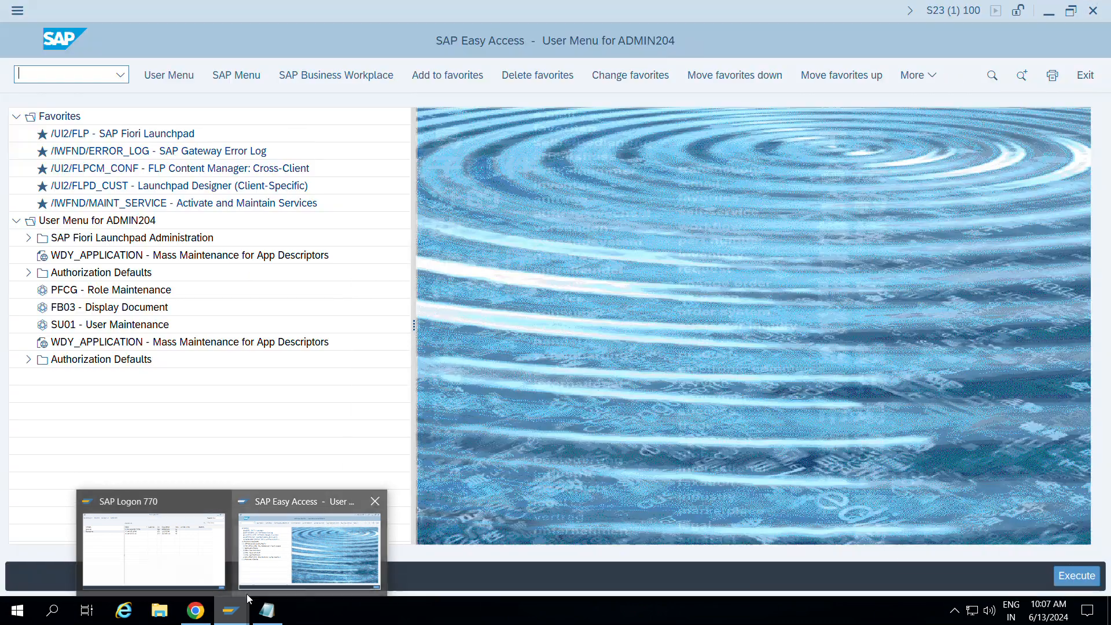
{"action": "left_click", "coordinate": [318, 537]}
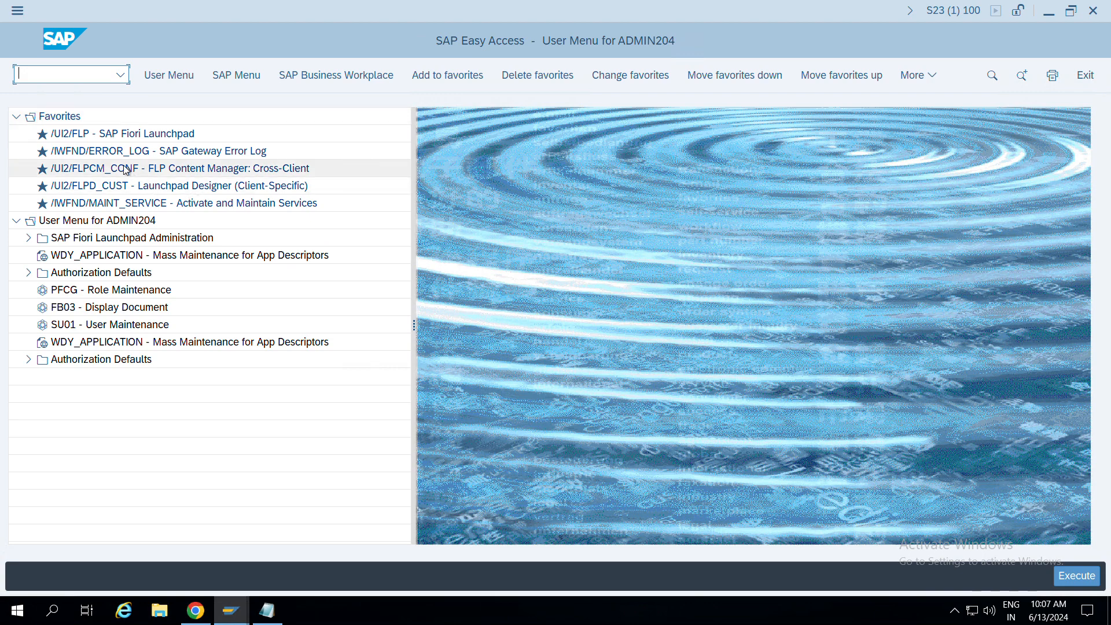
Start the client-specific Launchpad Designer favorite, copy the URL from the security prompt, and dismiss the prompt.
{"action": "left_click", "coordinate": [149, 186]}
{"action": "double_click", "coordinate": [149, 186]}
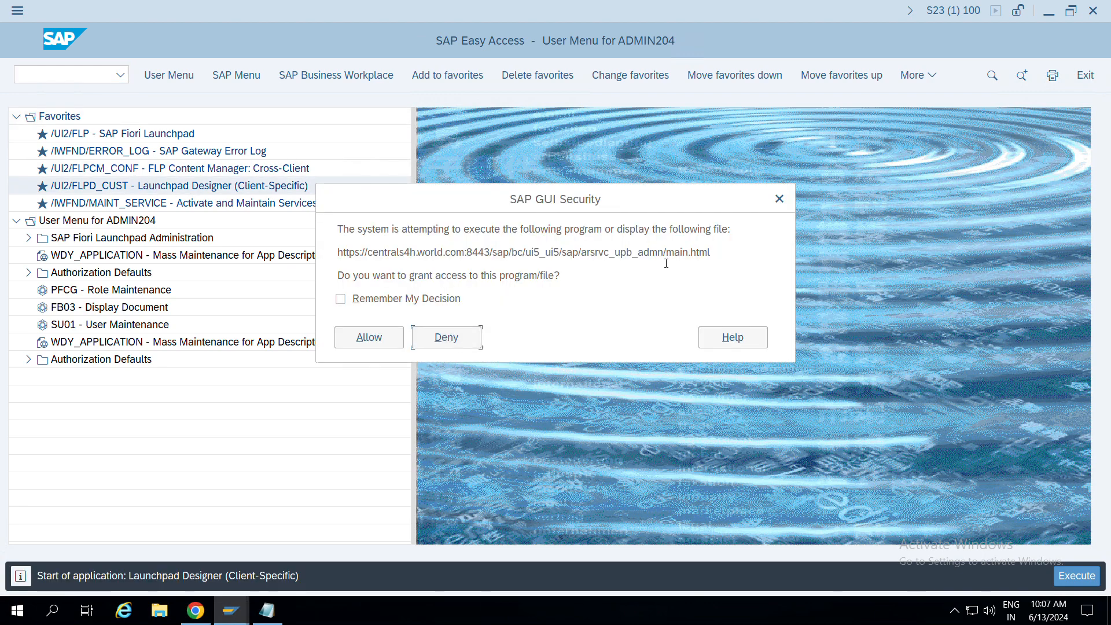
{"action": "mouse_move", "coordinate": [716, 250]}
{"action": "left_mouse_down"}
{"action": "mouse_move", "coordinate": [339, 250]}
{"action": "mouse_move", "coordinate": [720, 249]}
{"action": "left_mouse_up"}
{"action": "left_click", "coordinate": [336, 250]}
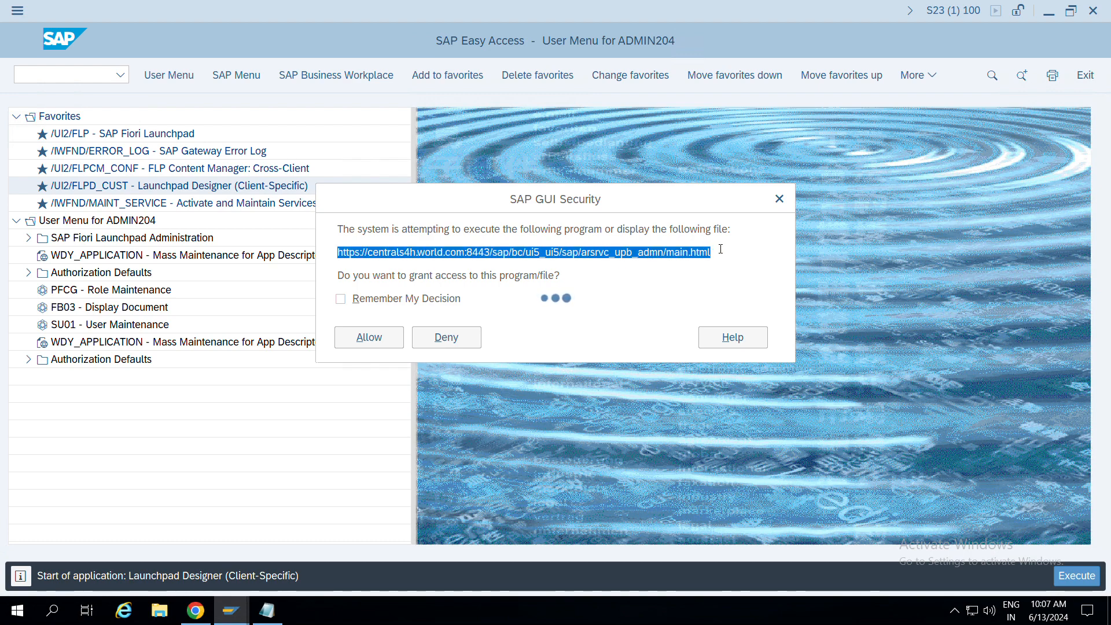
{"action": "left_click", "coordinate": [779, 198]}
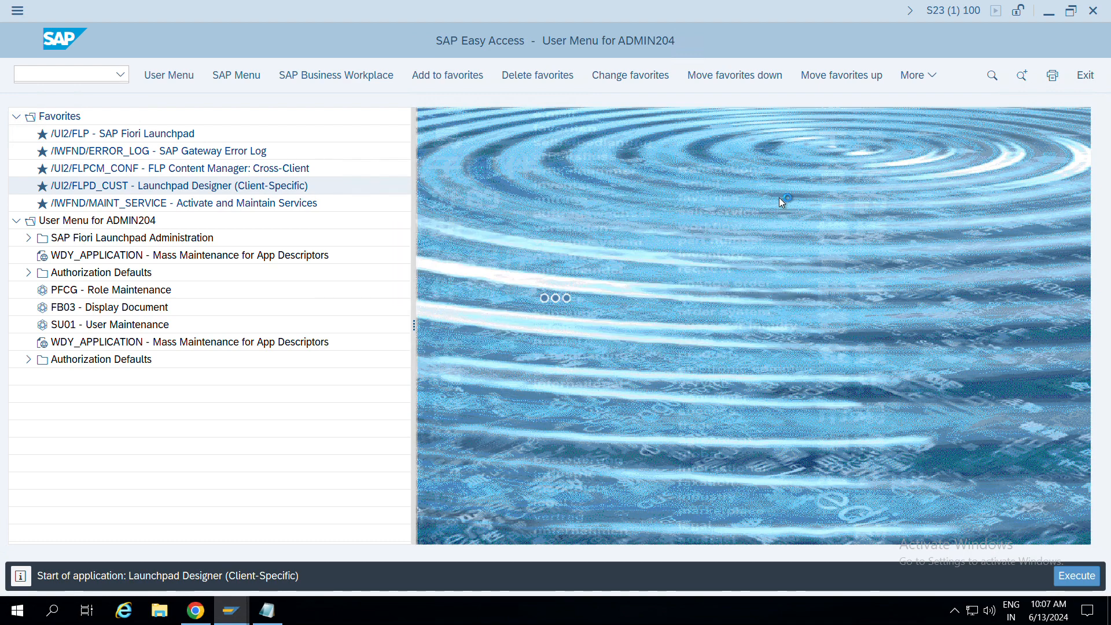
Switch to Chrome and open the copied Launchpad Designer URL ending in arsrvc_upb_admn/main.html in a new tab.
{"action": "left_click", "coordinate": [196, 610]}
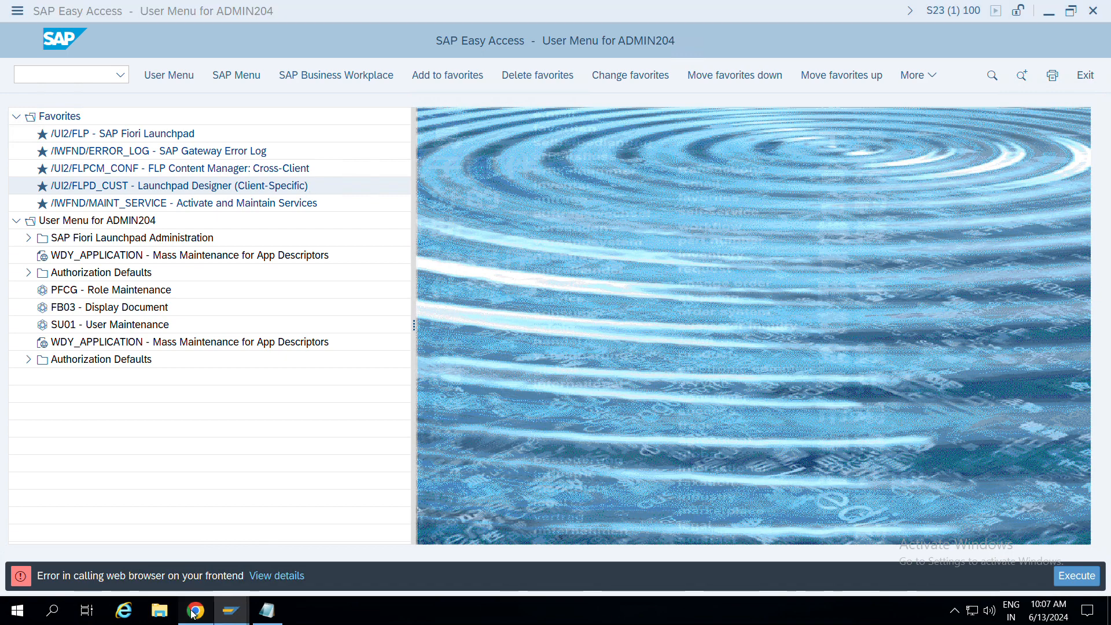
{"action": "left_click", "coordinate": [387, 14]}
{"action": "key", "text": "ctrl+v"}
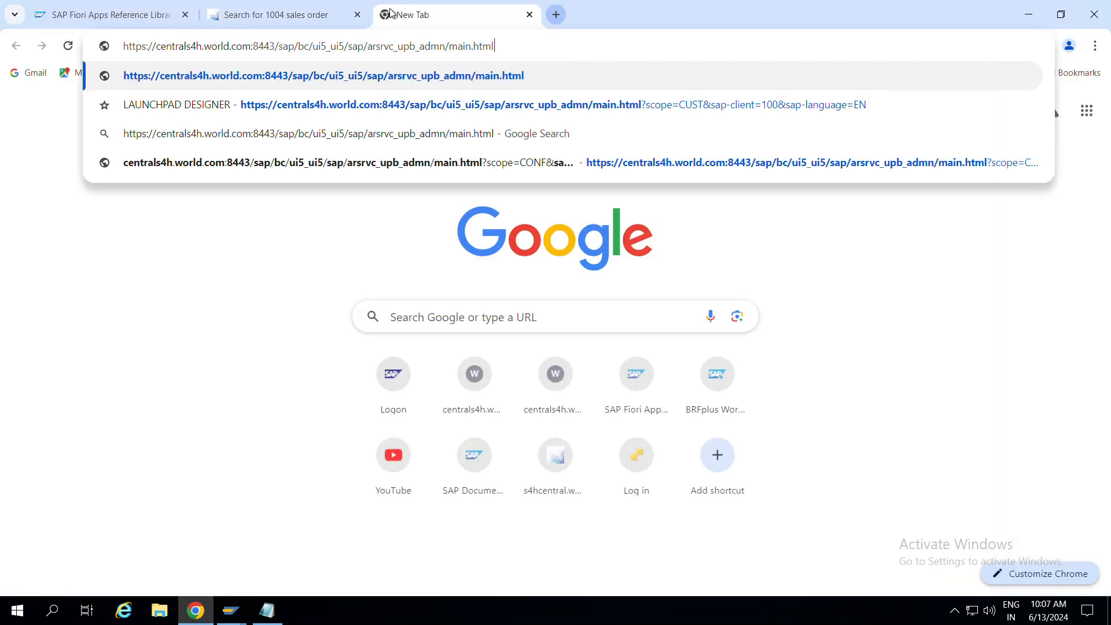
{"action": "key", "text": "Return"}
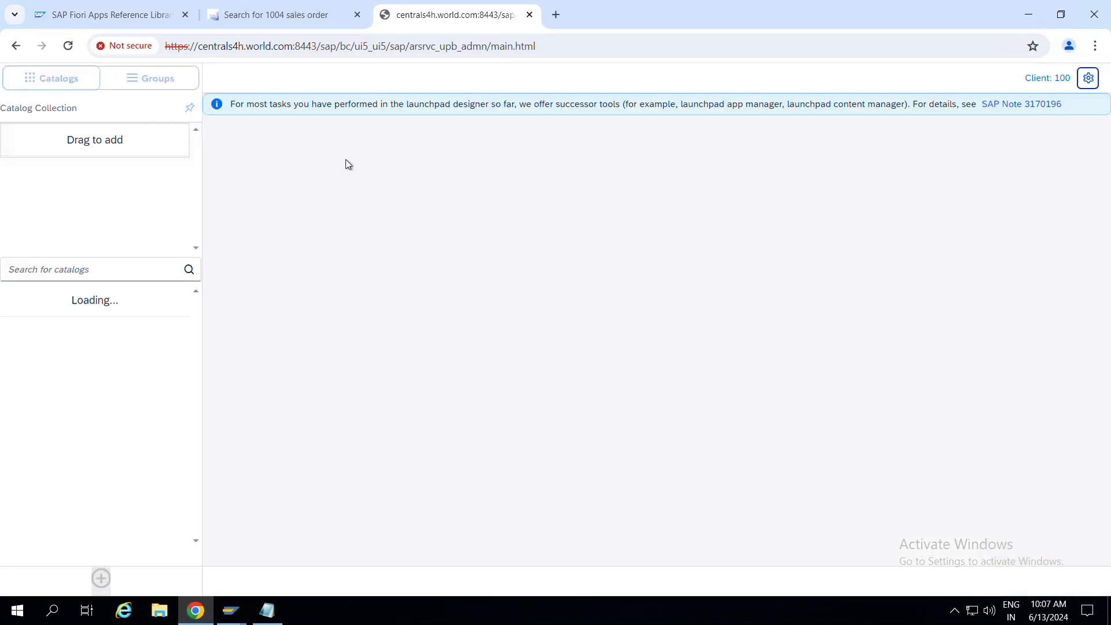
{"action": "key", "text": "alt+Tab"}
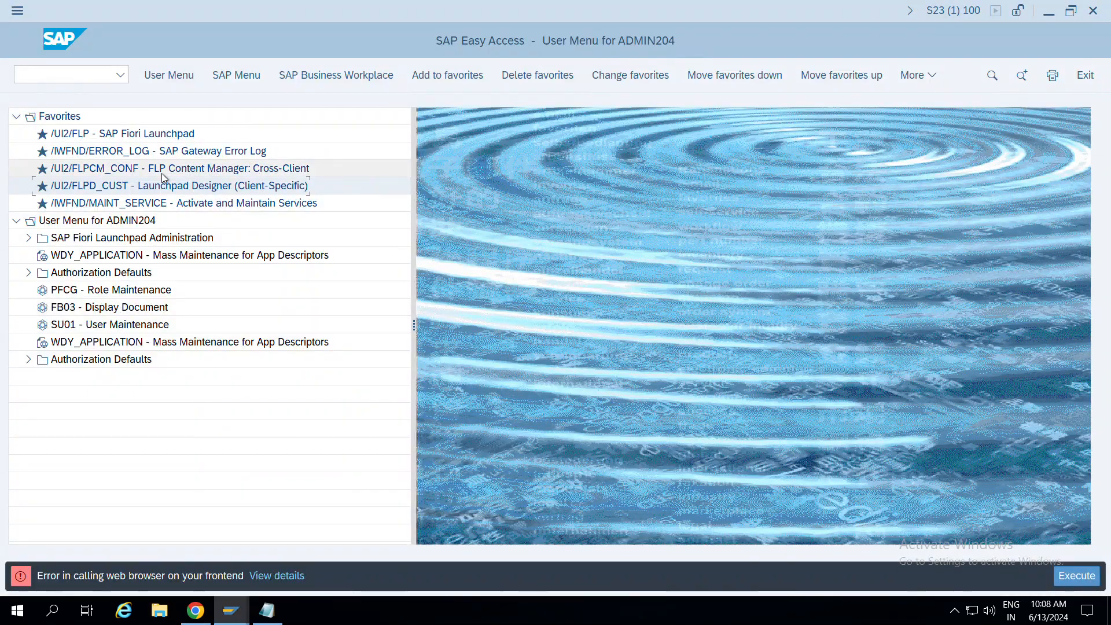
{"action": "double_click", "coordinate": [135, 169]}
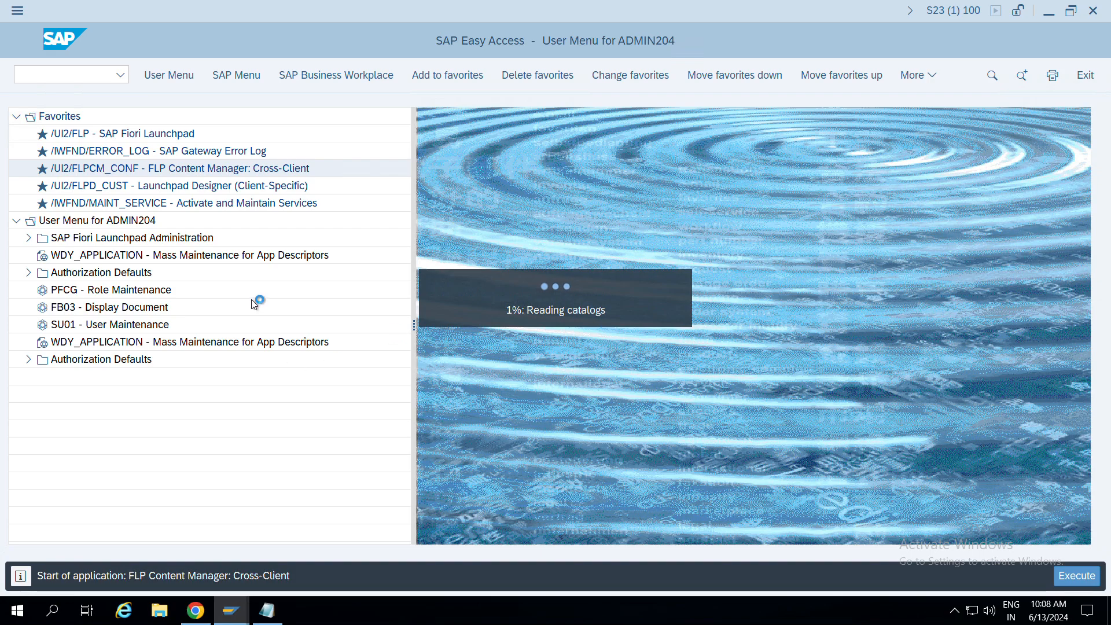
{"action": "key", "text": "alt+Tab"}
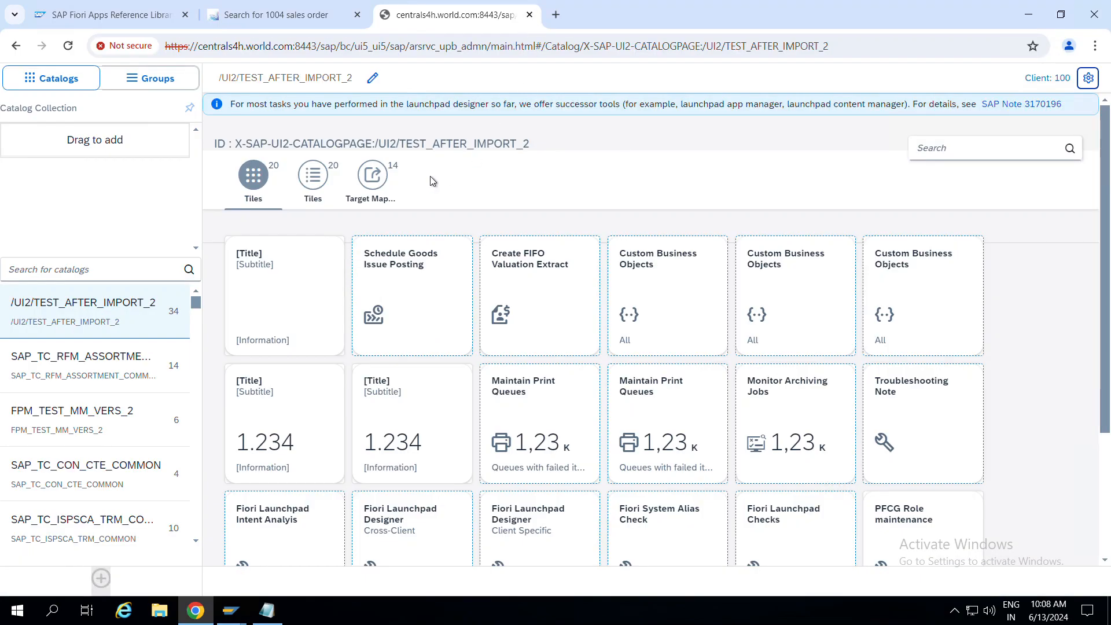
{"action": "key", "text": "alt+Tab"}
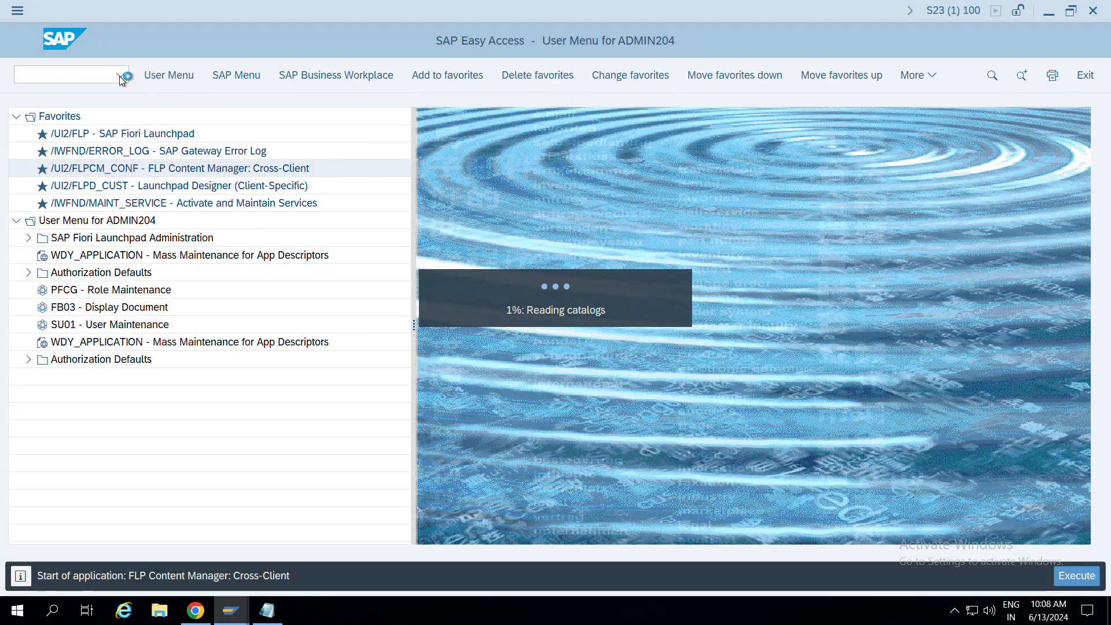
{"action": "left_click", "coordinate": [18, 11]}
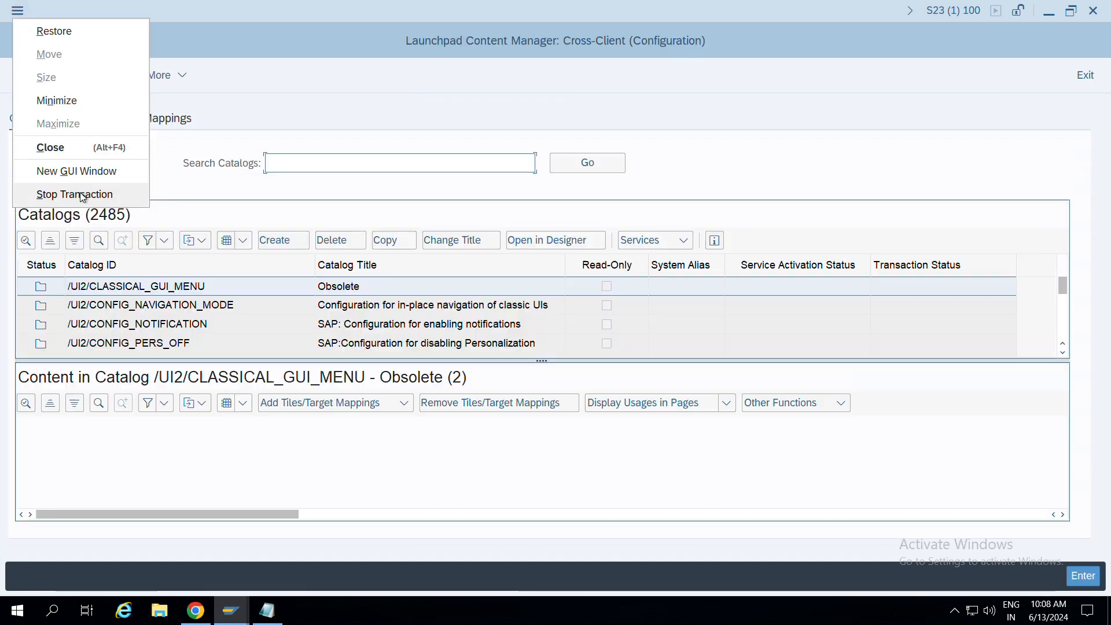
{"action": "left_click", "coordinate": [75, 194]}
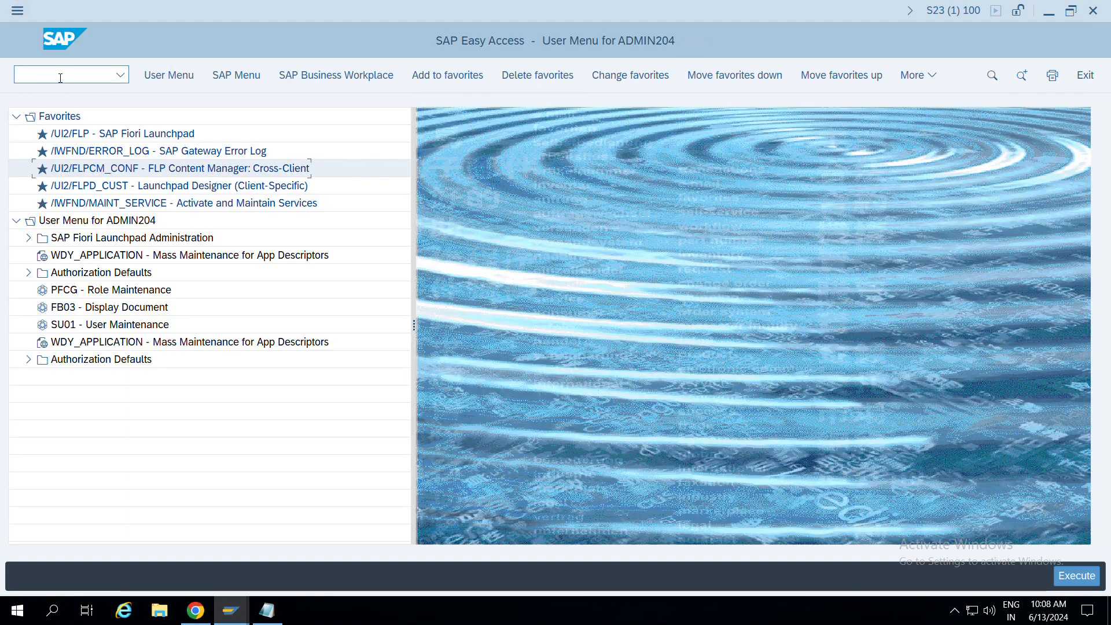
Start the client-specific Launchpad Content Manager by its transaction code and enlarge the catalog list area.
{"action": "left_click", "coordinate": [60, 78]}
{"action": "type", "text": "/"}
{"action": "key", "text": "BackSpace"}
{"action": "key", "text": "BackSpace"}
{"action": "key", "text": "BackSpace"}
{"action": "key", "text": "BackSpace"}
{"action": "type", "text": "/n/ui2/flpcm_cu"}
{"action": "key", "text": "Return"}
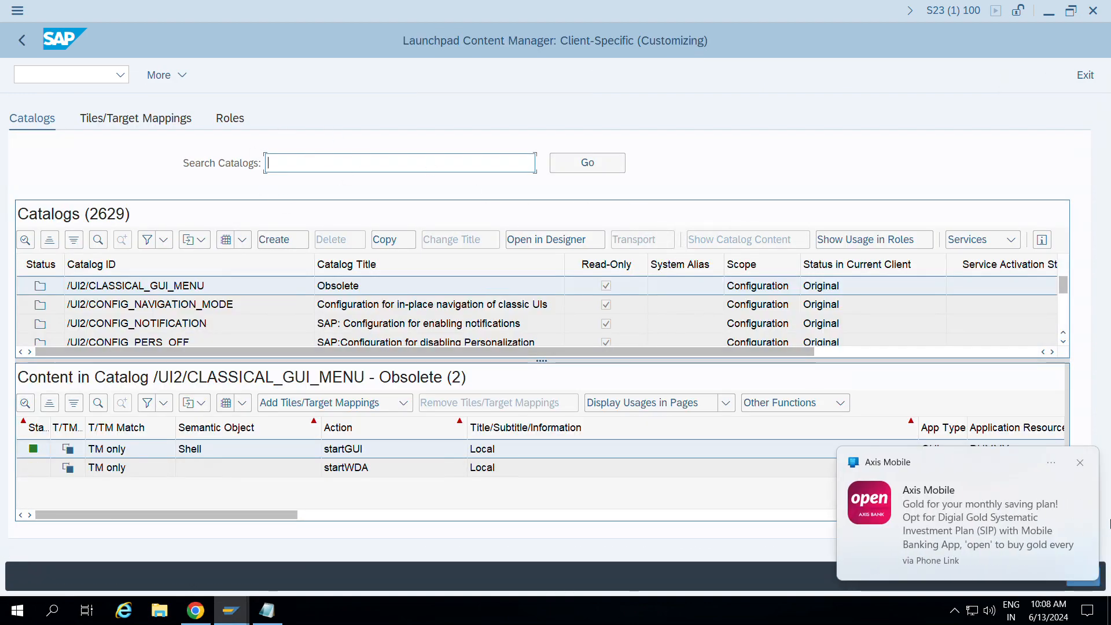
{"action": "key", "text": "F10"}
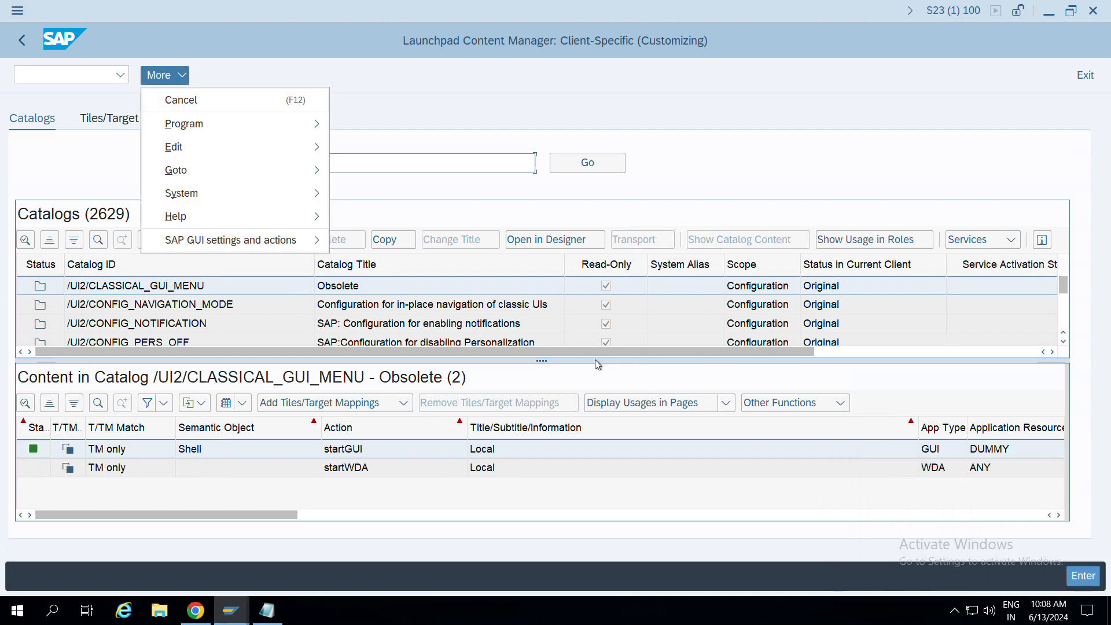
{"action": "left_click", "coordinate": [540, 354]}
{"action": "left_click_drag", "start_coordinate": [540, 360], "coordinate": [540, 384]}
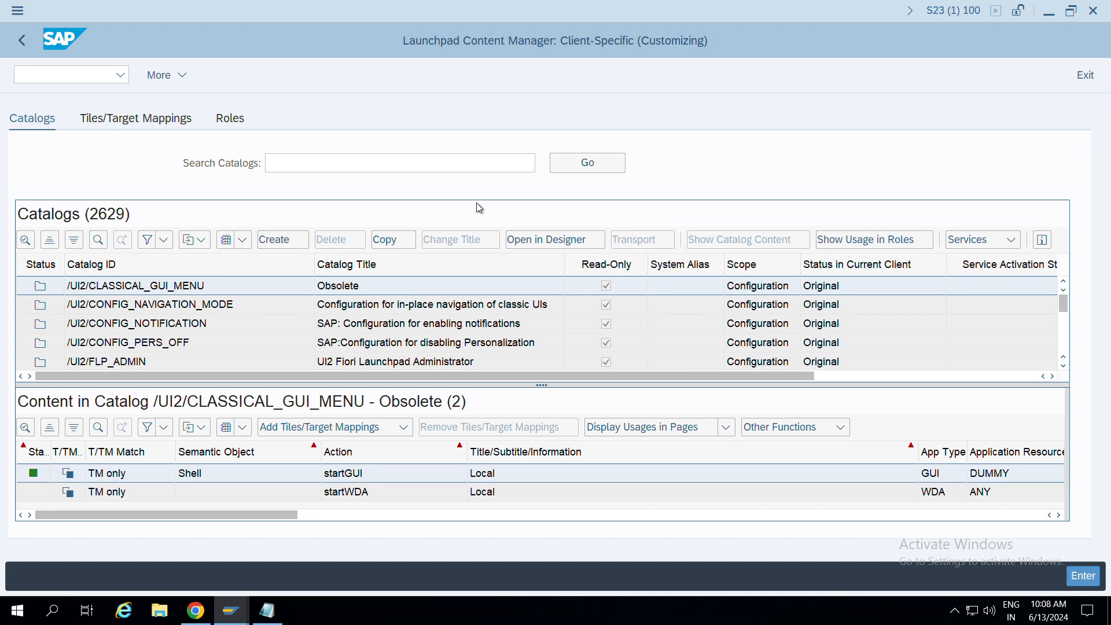
Create the catalog ZCAT_SALES_ORDER_FSA titled "Sales Order Factsheet" and accept the proposed customizing request described as CATALOG CREATE.
{"action": "left_click", "coordinate": [273, 242]}
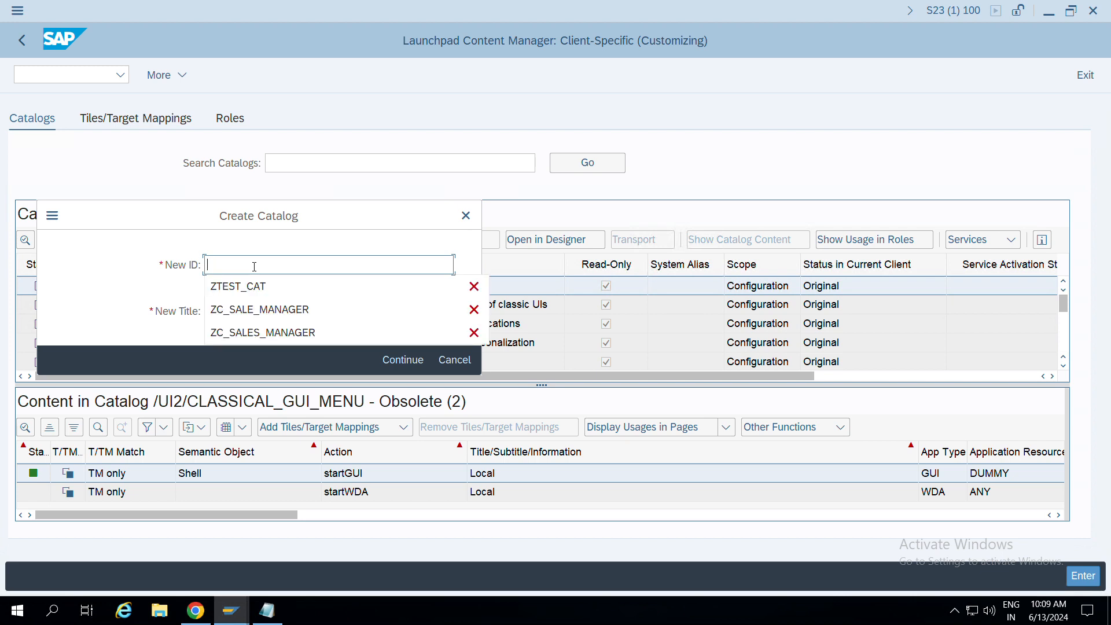
{"action": "type", "text": "ZCA"}
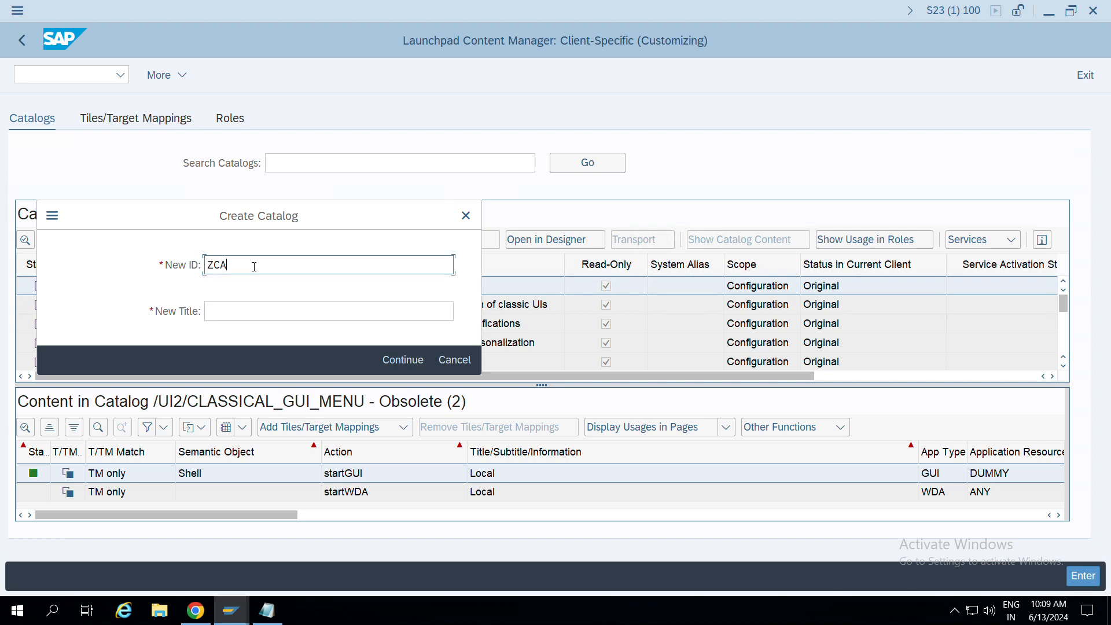
{"action": "type", "text": "T_SALES_ORDER_FSA"}
{"action": "left_click_drag", "start_coordinate": [368, 273], "coordinate": [151, 261]}
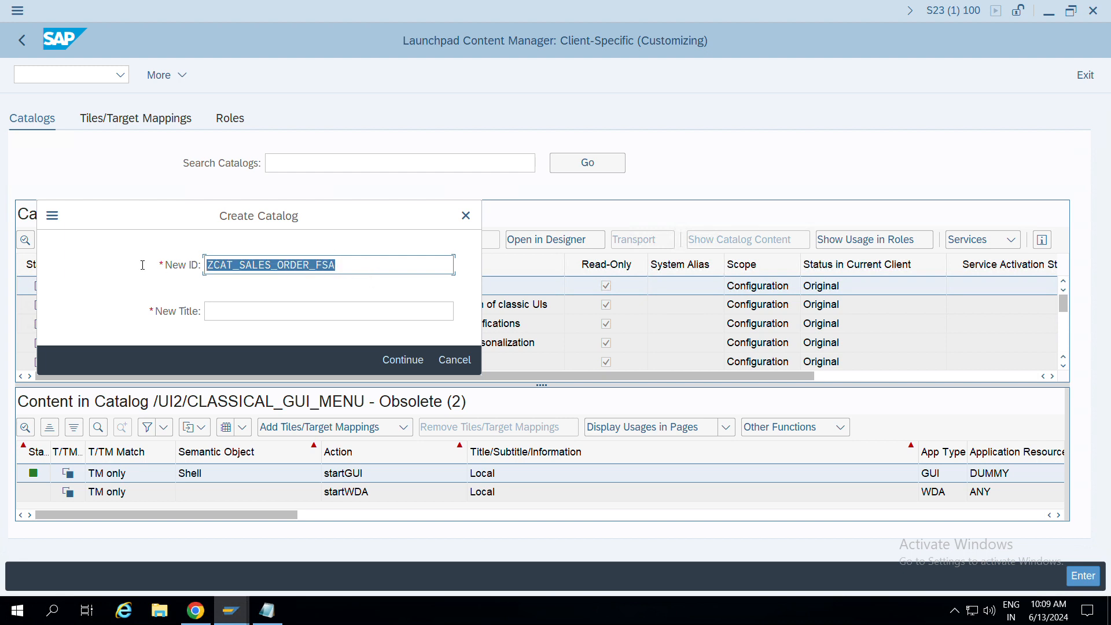
{"action": "left_click", "coordinate": [266, 317]}
{"action": "type", "text": "Sa"}
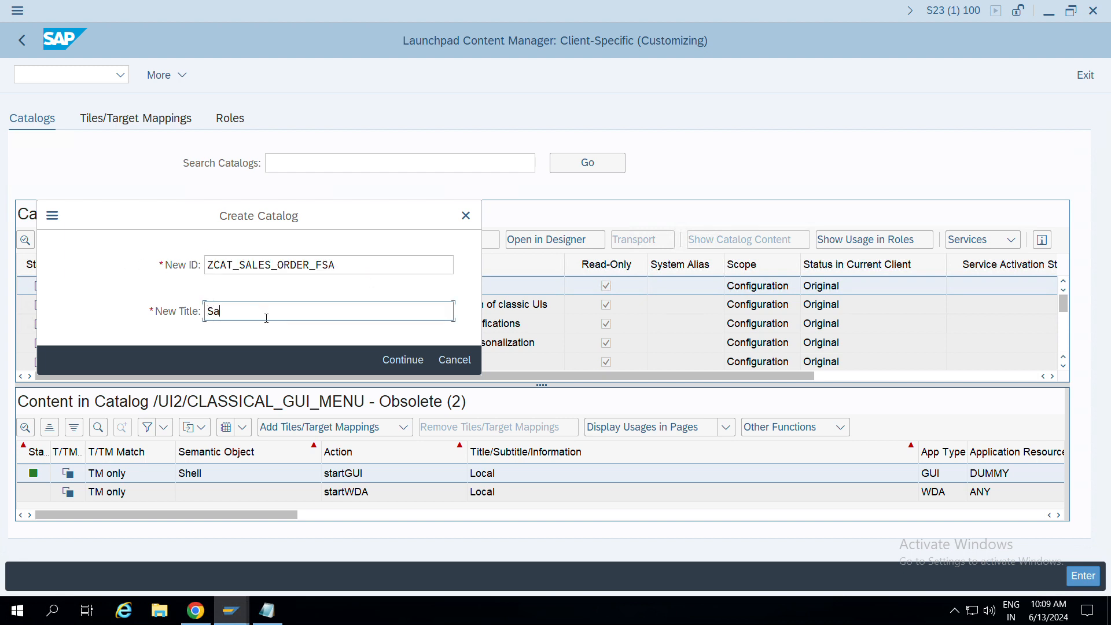
{"action": "type", "text": "les Order Factsheet"}
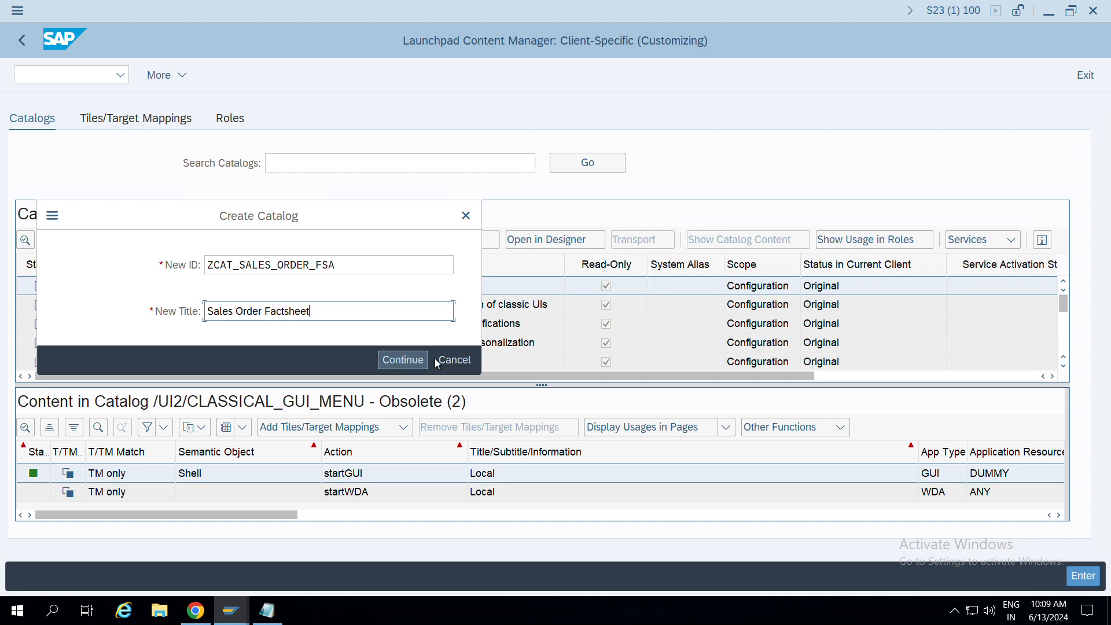
{"action": "left_click", "coordinate": [403, 359]}
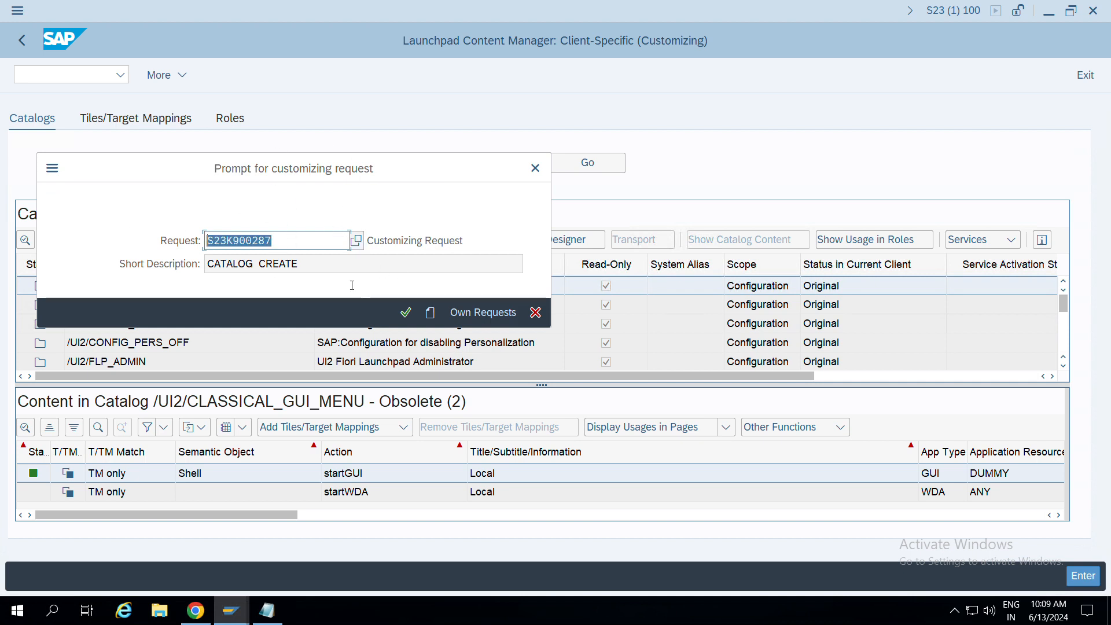
{"action": "left_click_drag", "start_coordinate": [380, 167], "coordinate": [365, 115]}
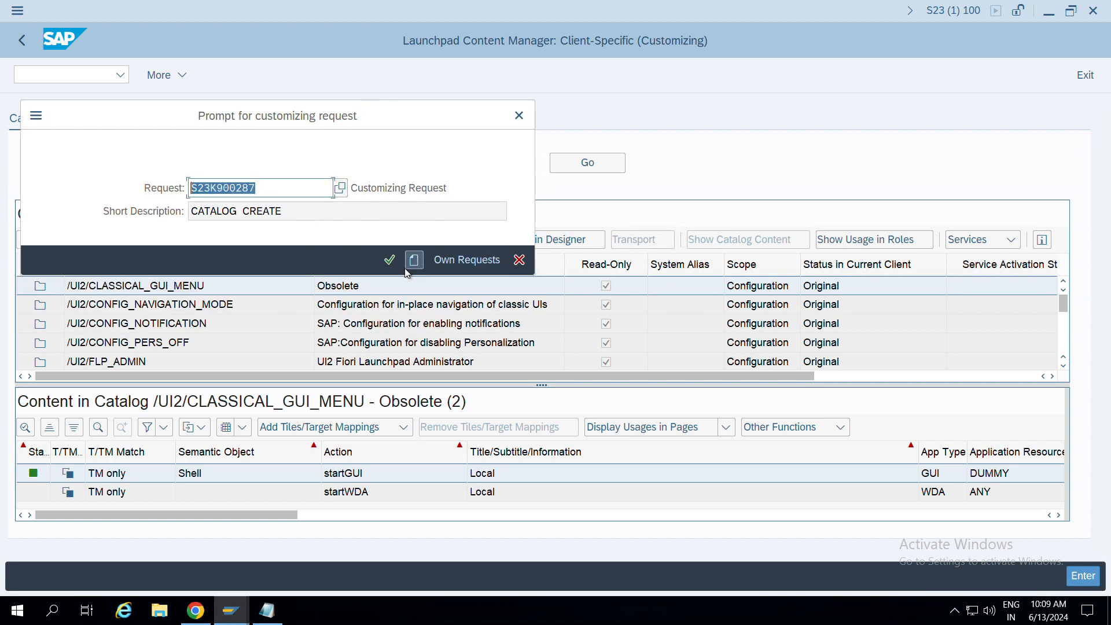
{"action": "left_click", "coordinate": [390, 261]}
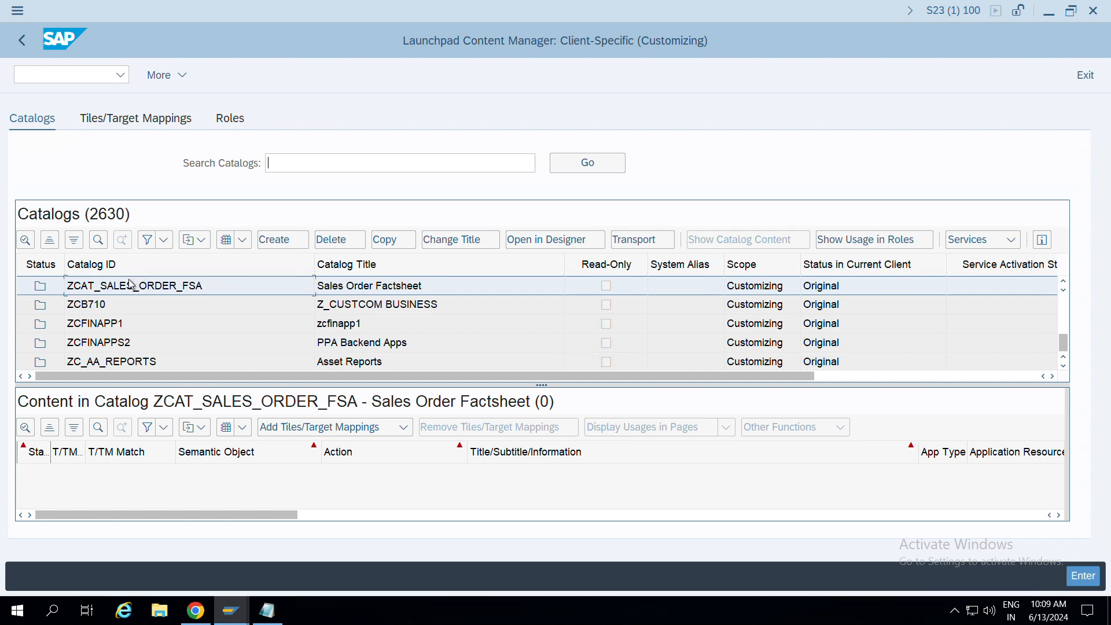
Display the tile and target mapping combinations, checking back briefly on the new catalog.
{"action": "left_click", "coordinate": [131, 124]}
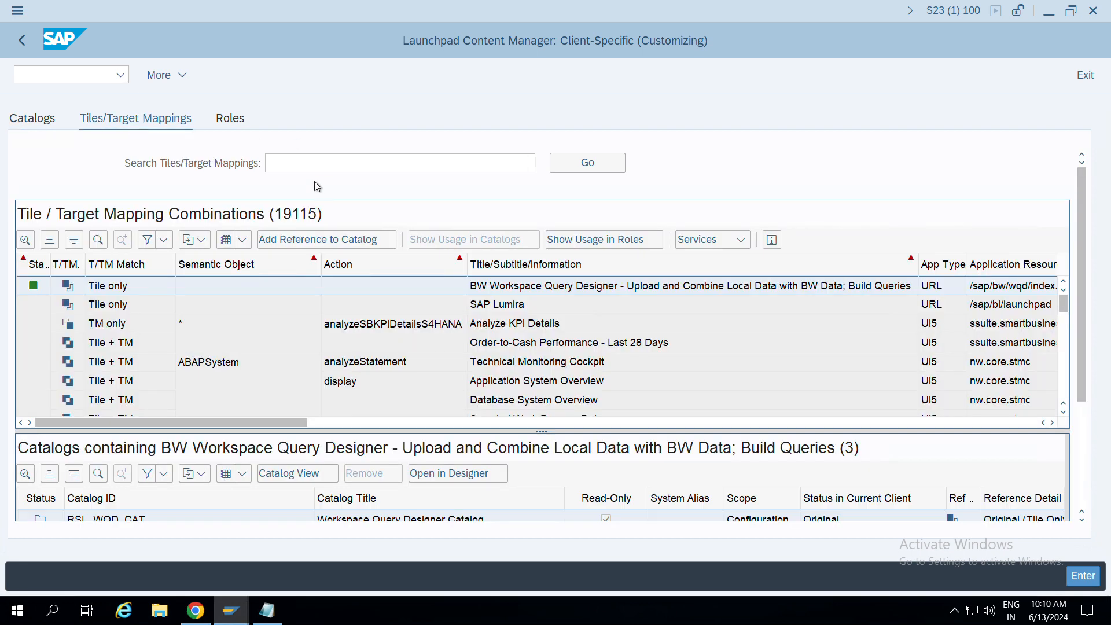
{"action": "left_click", "coordinate": [34, 120]}
{"action": "left_click", "coordinate": [137, 121]}
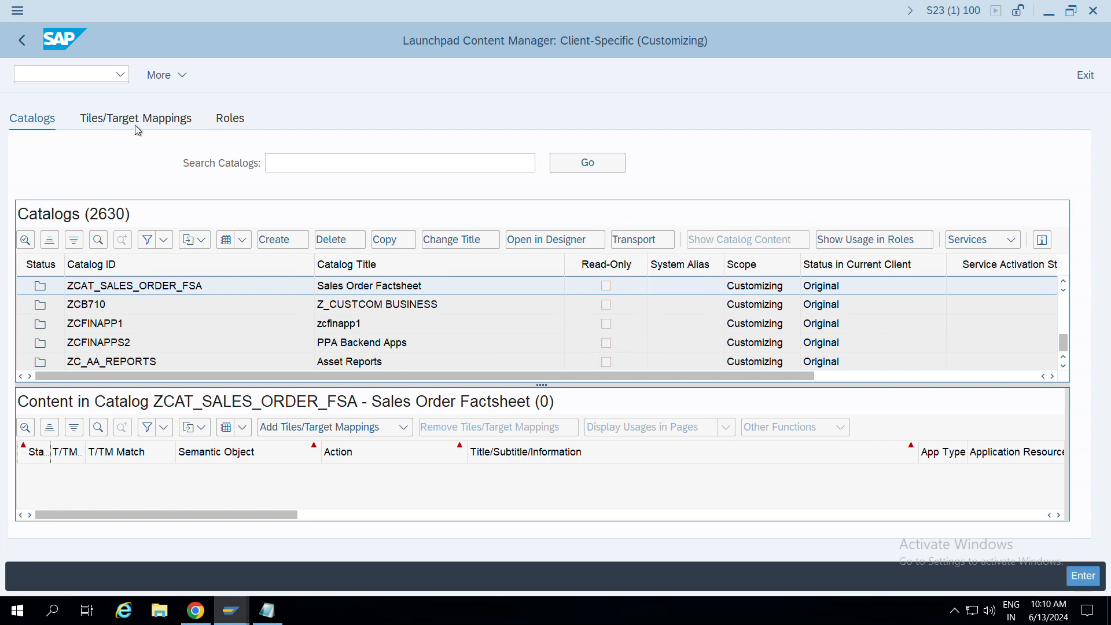
Switch to the Fiori Apps Reference Library in Chrome and copy the displayFactSheet semantic action from the SalesOrder target mapping.
{"action": "key", "text": "alt+Tab"}
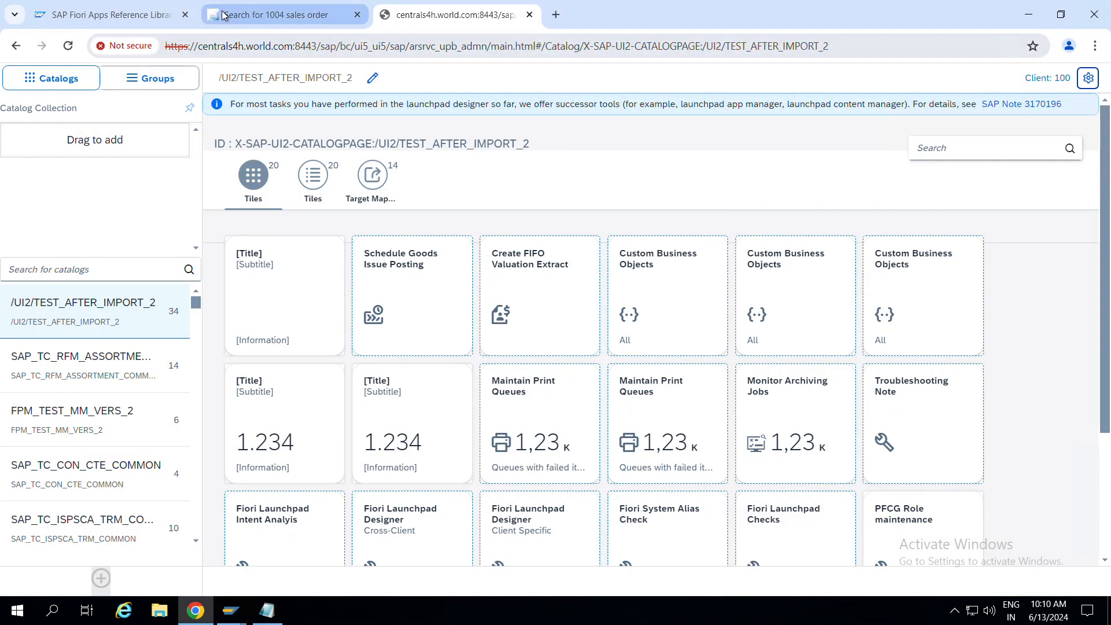
{"action": "left_click", "coordinate": [272, 14]}
{"action": "left_click", "coordinate": [110, 15]}
{"action": "scroll", "coordinate": [450, 364], "scroll_direction": "down", "scroll_amount": 3}
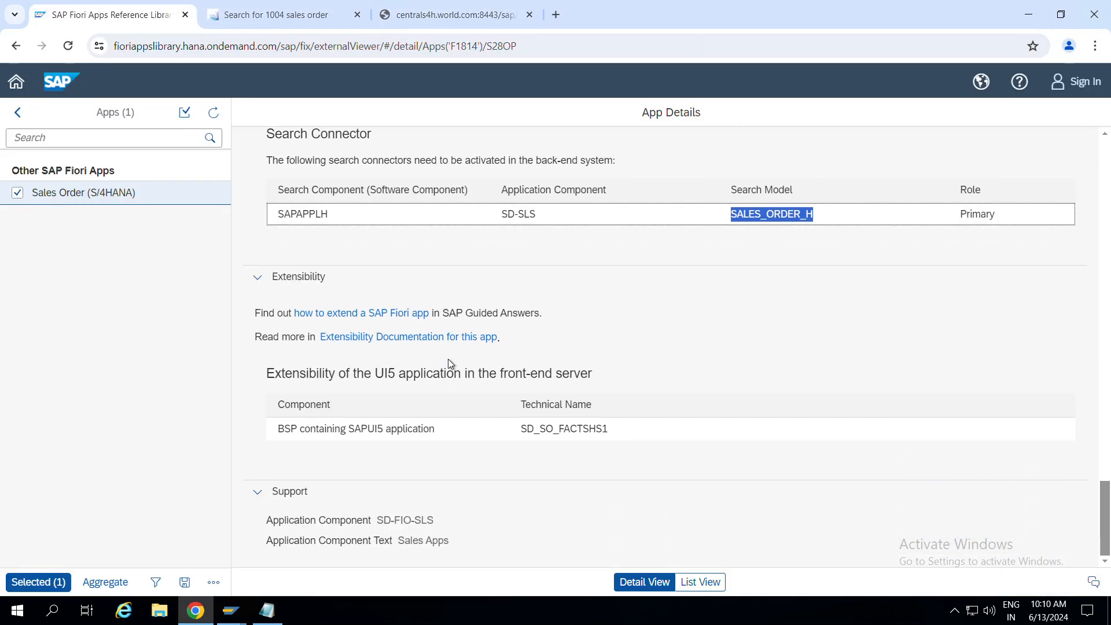
{"action": "scroll", "coordinate": [450, 364], "scroll_direction": "up", "scroll_amount": 6}
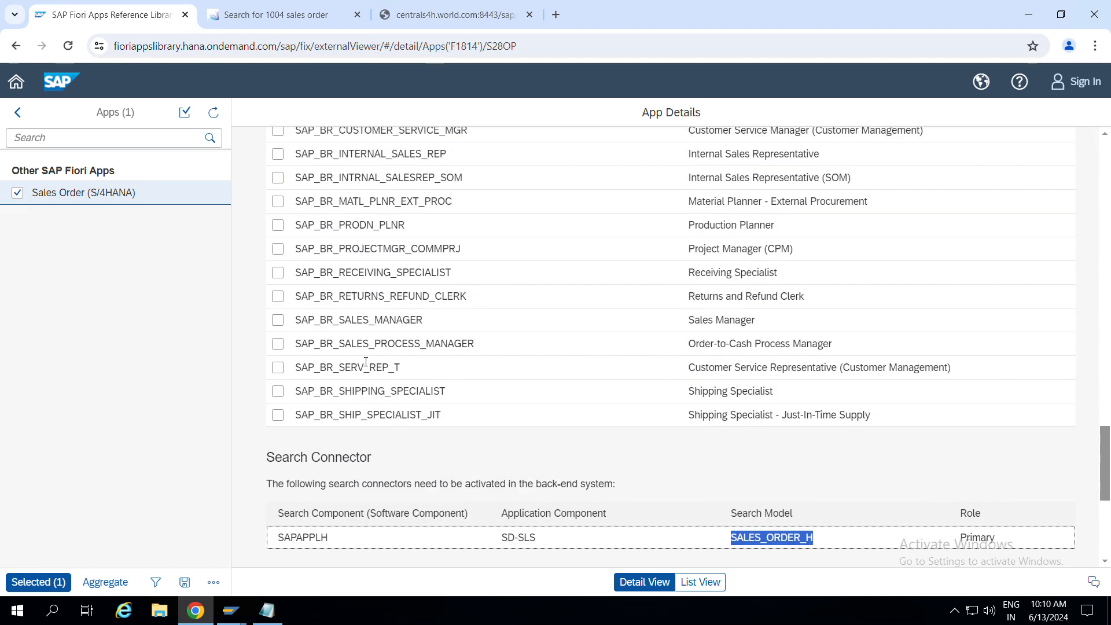
{"action": "scroll", "coordinate": [366, 365], "scroll_direction": "up", "scroll_amount": 10}
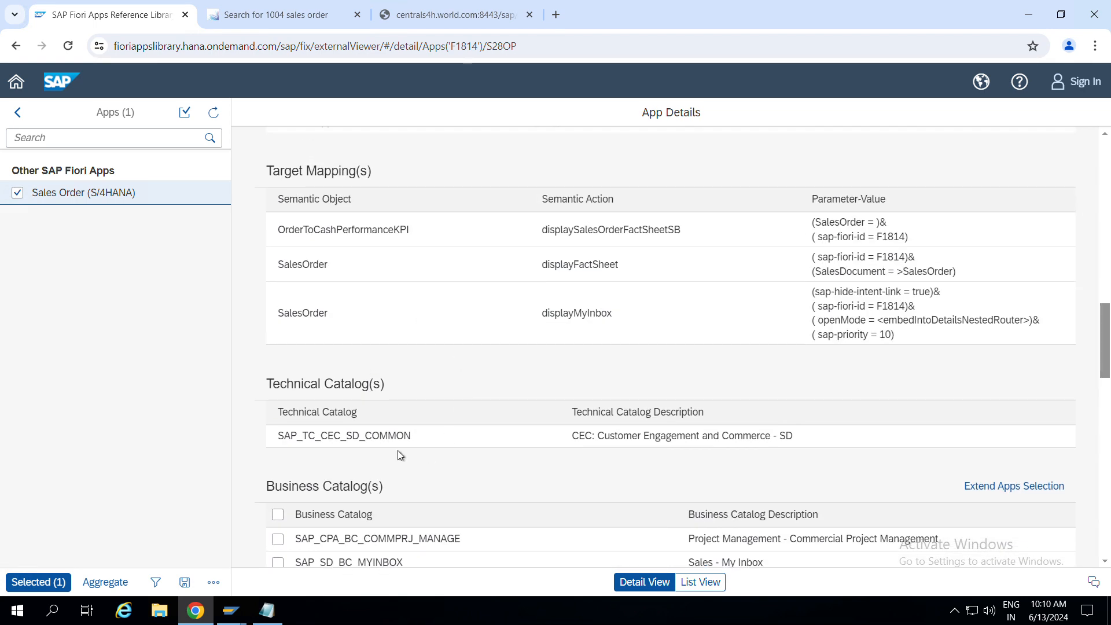
{"action": "scroll", "coordinate": [391, 364], "scroll_direction": "up", "scroll_amount": 2}
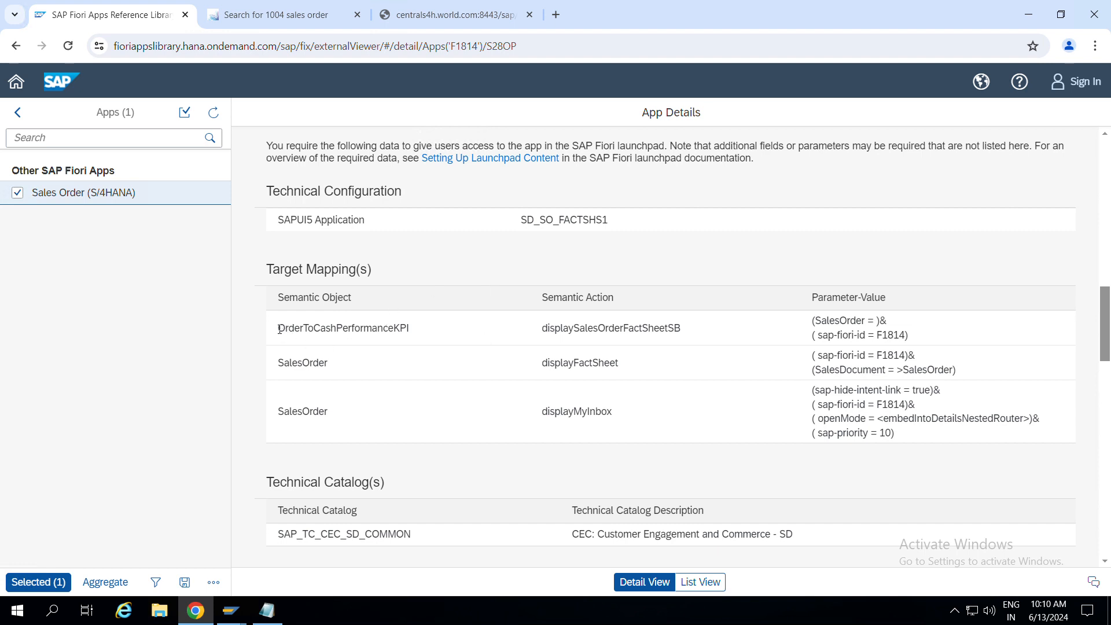
{"action": "left_click_drag", "start_coordinate": [279, 329], "coordinate": [408, 327]}
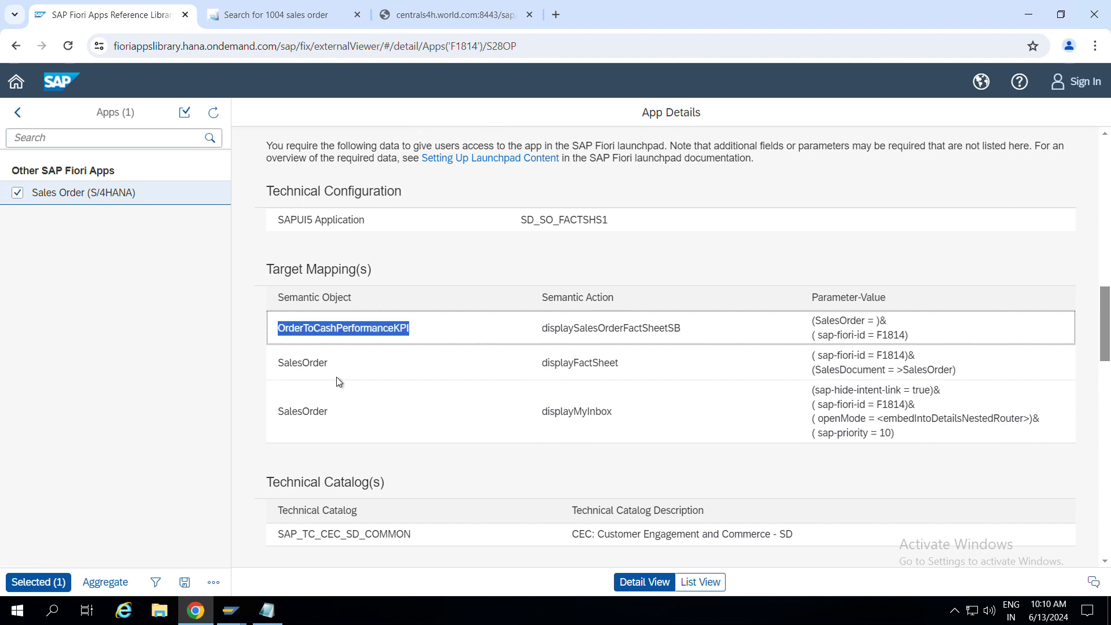
{"action": "left_click_drag", "start_coordinate": [333, 376], "coordinate": [257, 362]}
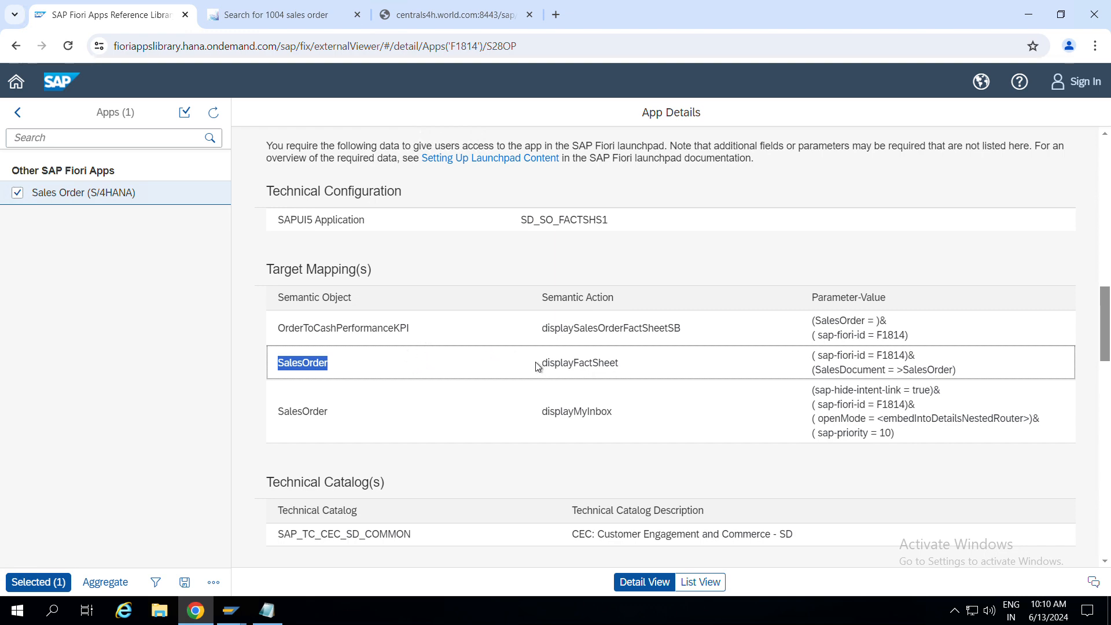
{"action": "left_click_drag", "start_coordinate": [542, 363], "coordinate": [660, 369]}
{"action": "key", "text": "ctrl+c"}
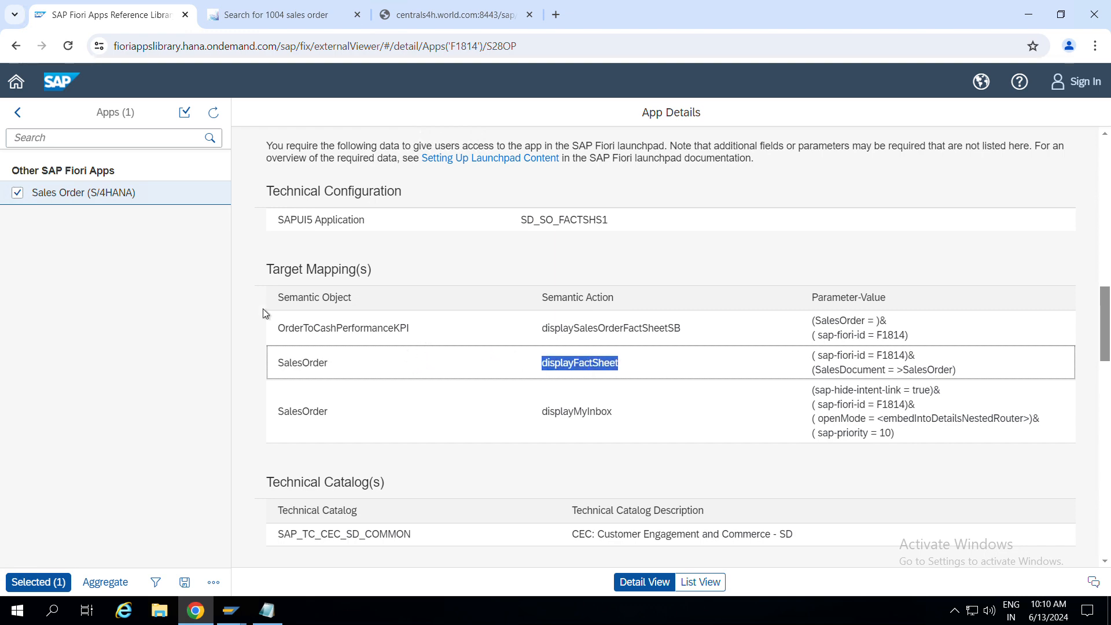
Return to the SAP Launchpad Content Manager and search the tiles/target mappings for the copied displayFactSheet action.
{"action": "key", "text": "alt+Tab"}
{"action": "key", "text": "alt+Tab"}
{"action": "key", "text": "alt+Tab"}
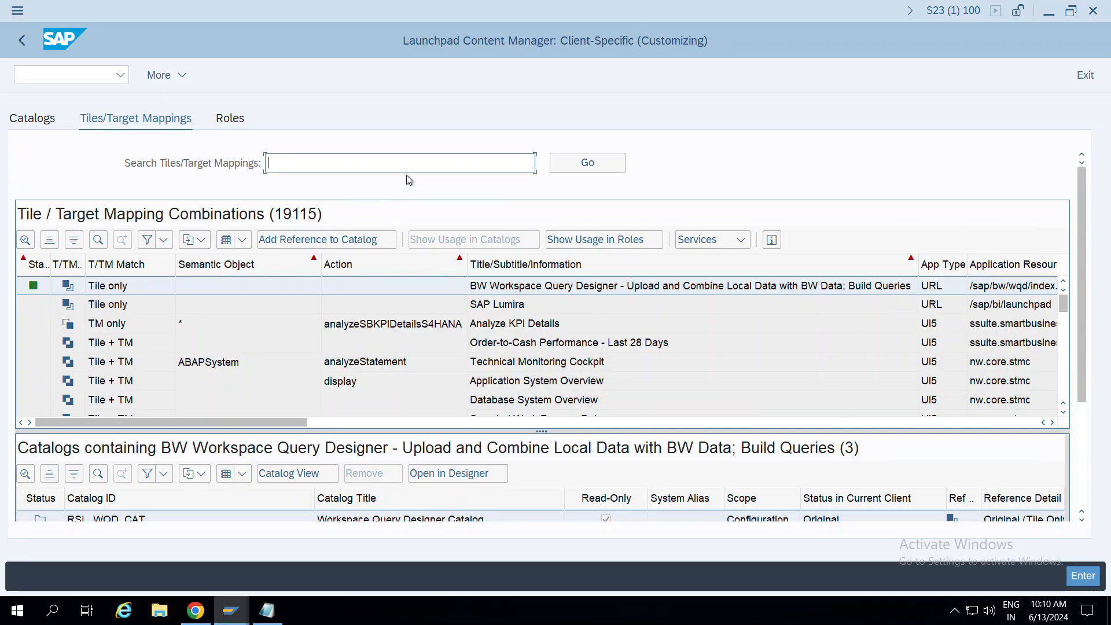
{"action": "key", "text": "ctrl+v"}
{"action": "left_click", "coordinate": [579, 165]}
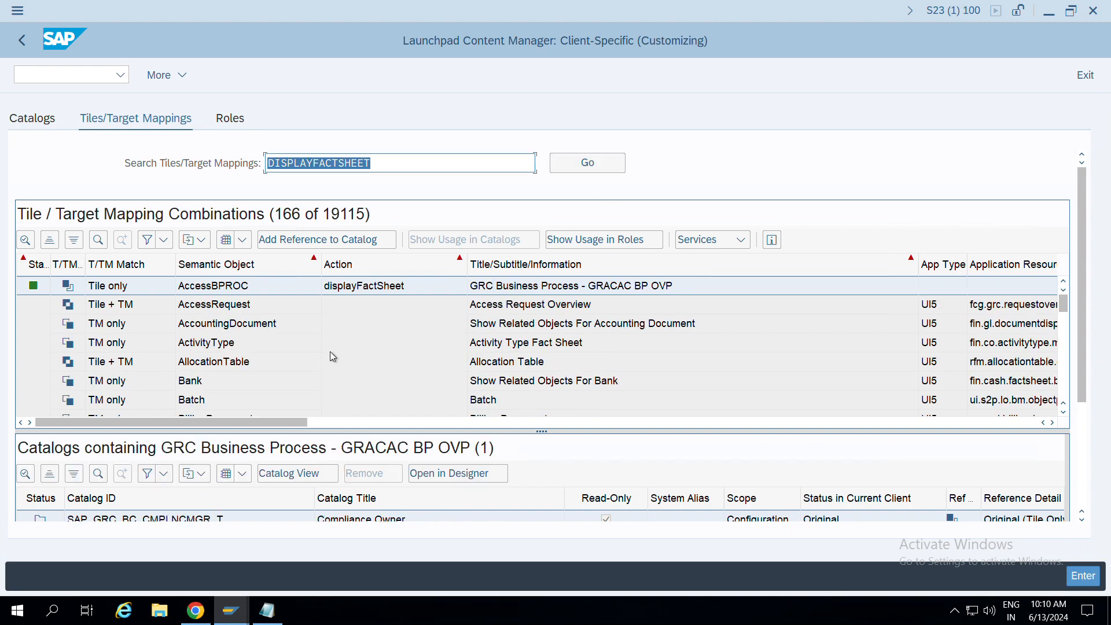
Examine the semantic objects of the displayFactSheet mappings and compare them with the app's target mappings in the reference library.
{"action": "key", "text": "alt+Tab"}
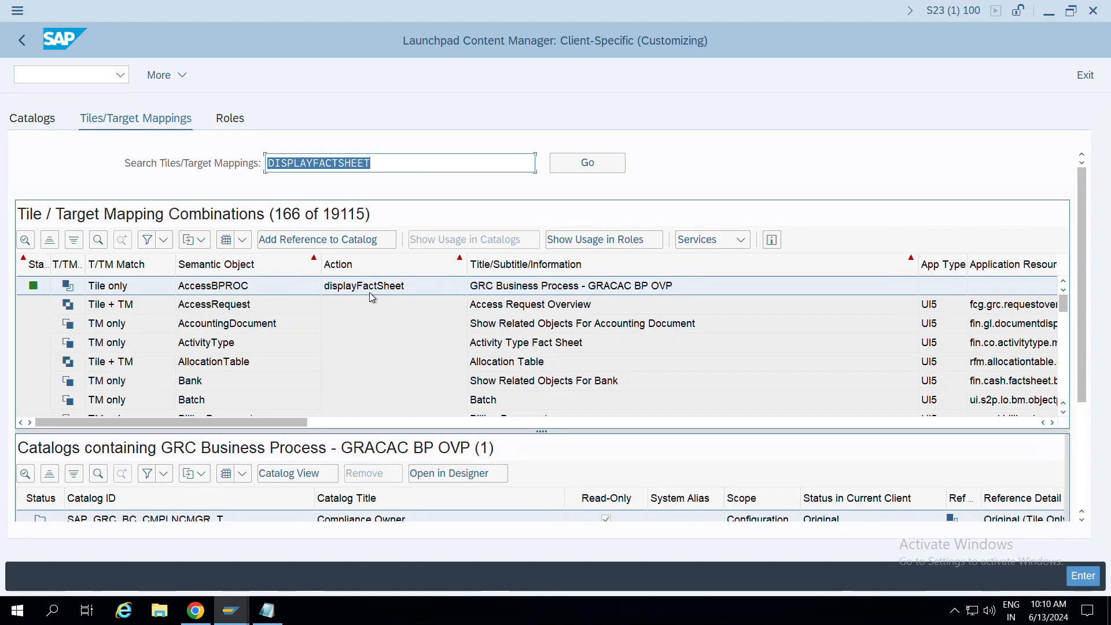
{"action": "key", "text": "alt+Tab"}
{"action": "key", "text": "alt+Tab"}
{"action": "key", "text": "alt+Tab"}
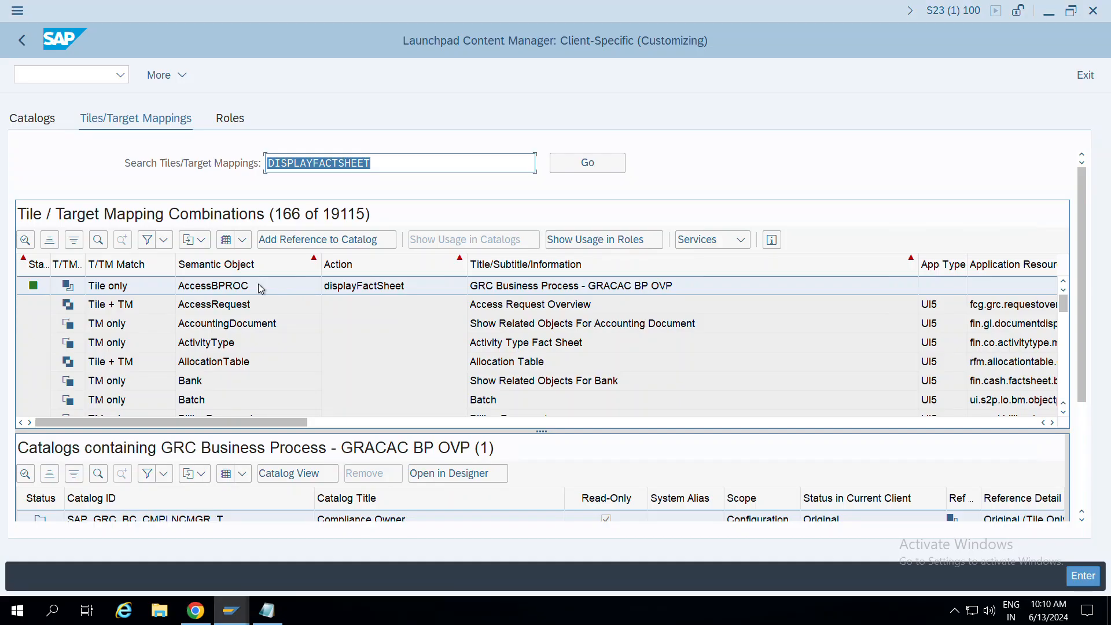
{"action": "scroll", "coordinate": [459, 408], "scroll_direction": "down", "scroll_amount": 3}
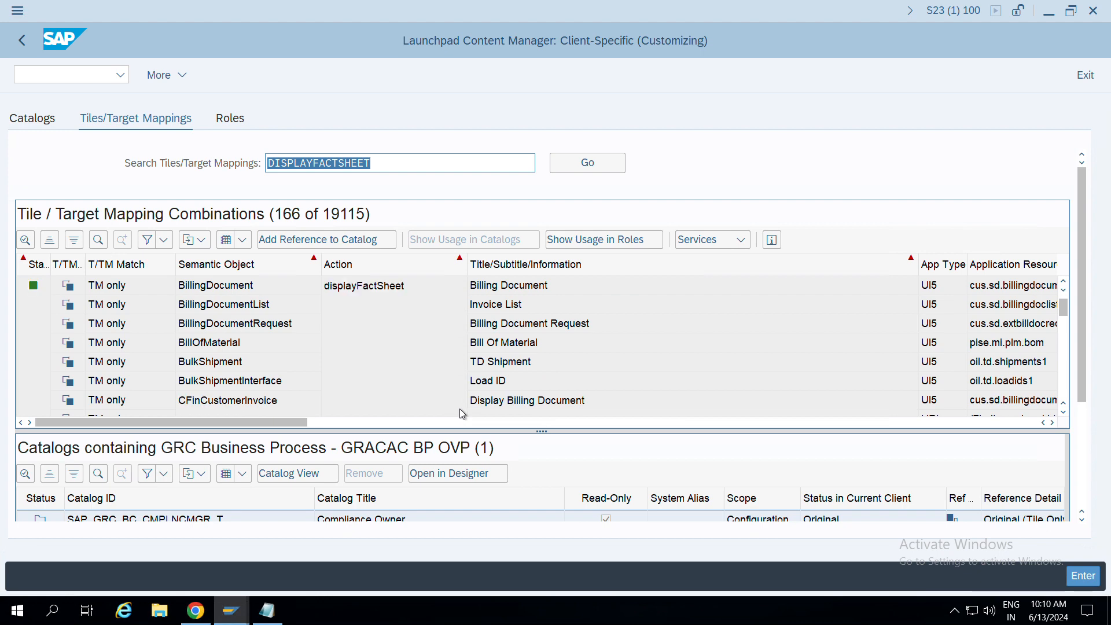
{"action": "scroll", "coordinate": [461, 411], "scroll_direction": "down", "scroll_amount": 3}
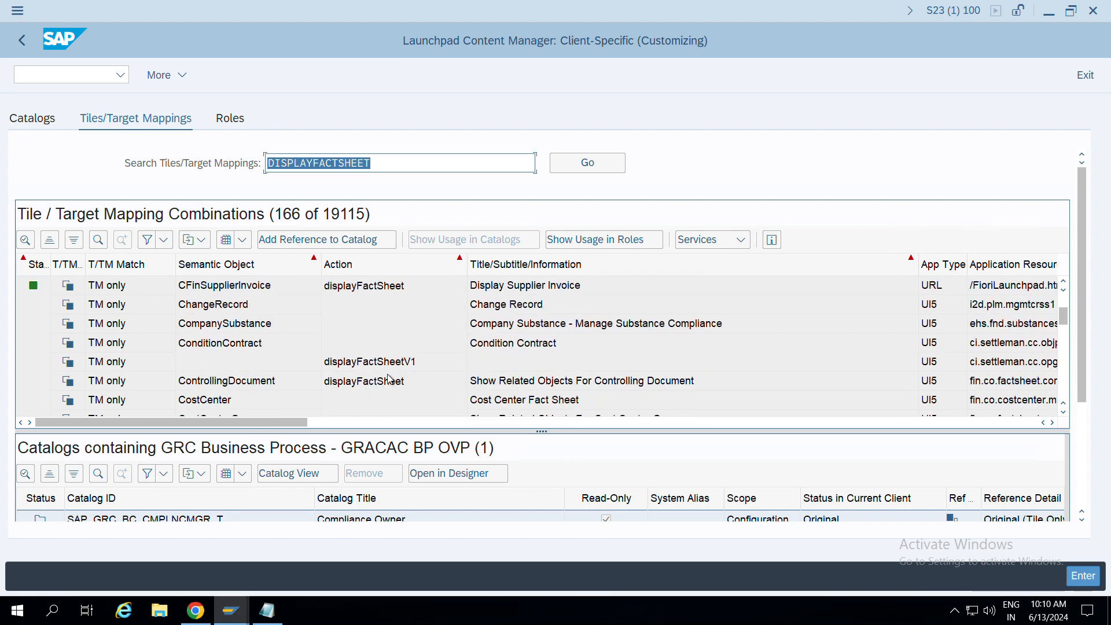
{"action": "key", "text": "alt+Tab"}
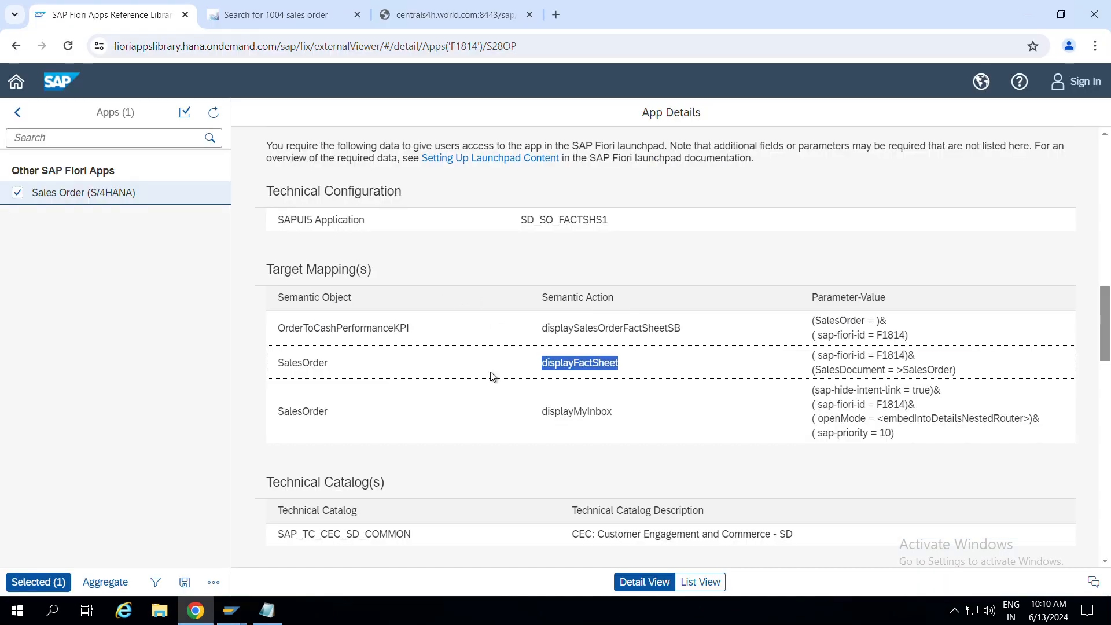
{"action": "key", "text": "alt+Tab"}
{"action": "scroll", "coordinate": [292, 330], "scroll_direction": "up", "scroll_amount": 3}
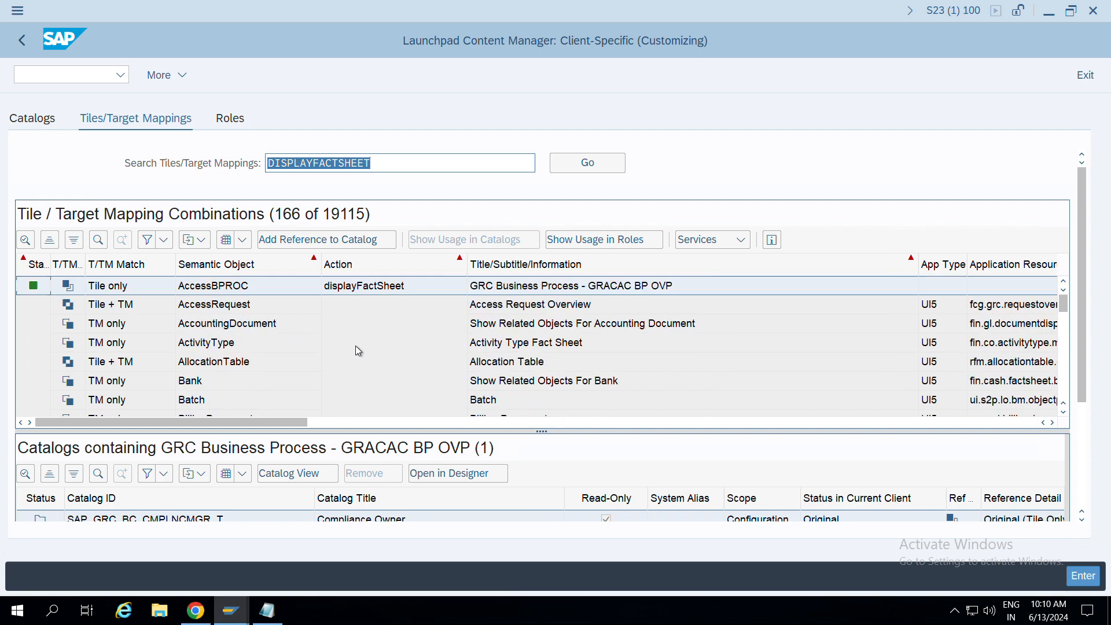
Copy the semantic object SalesOrder of the displayFactSheet target mapping from the reference library and return to SAP.
{"action": "key", "text": "alt+Tab"}
{"action": "left_click_drag", "start_coordinate": [338, 368], "coordinate": [274, 364]}
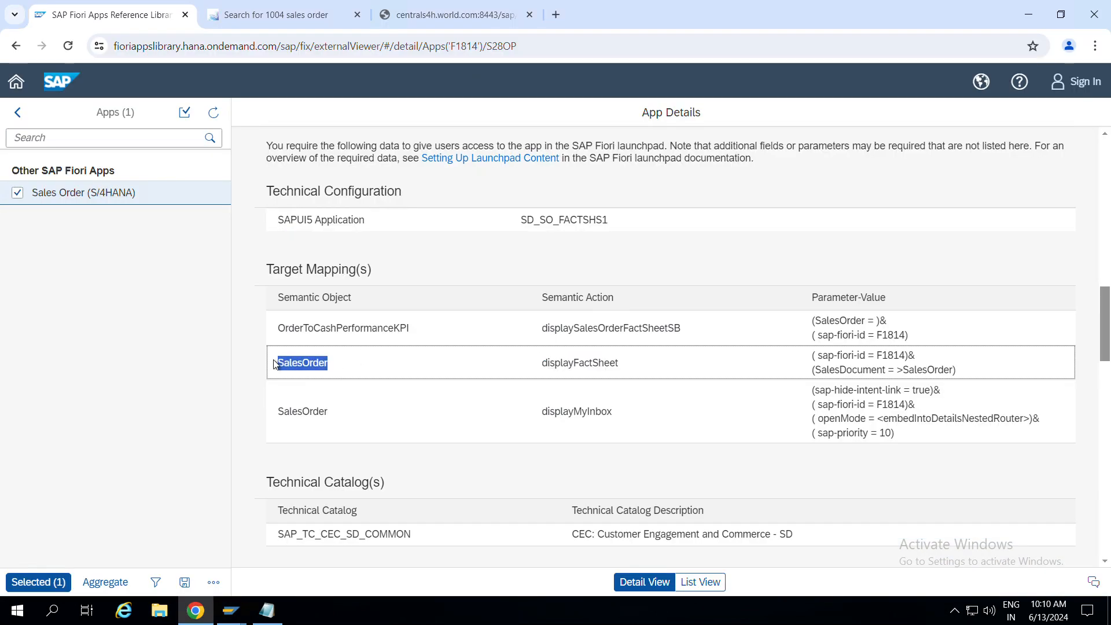
{"action": "left_click_drag", "start_coordinate": [431, 336], "coordinate": [272, 372]}
{"action": "key", "text": "ctrl+c"}
{"action": "left_click", "coordinate": [338, 354]}
{"action": "key", "text": "alt+Tab"}
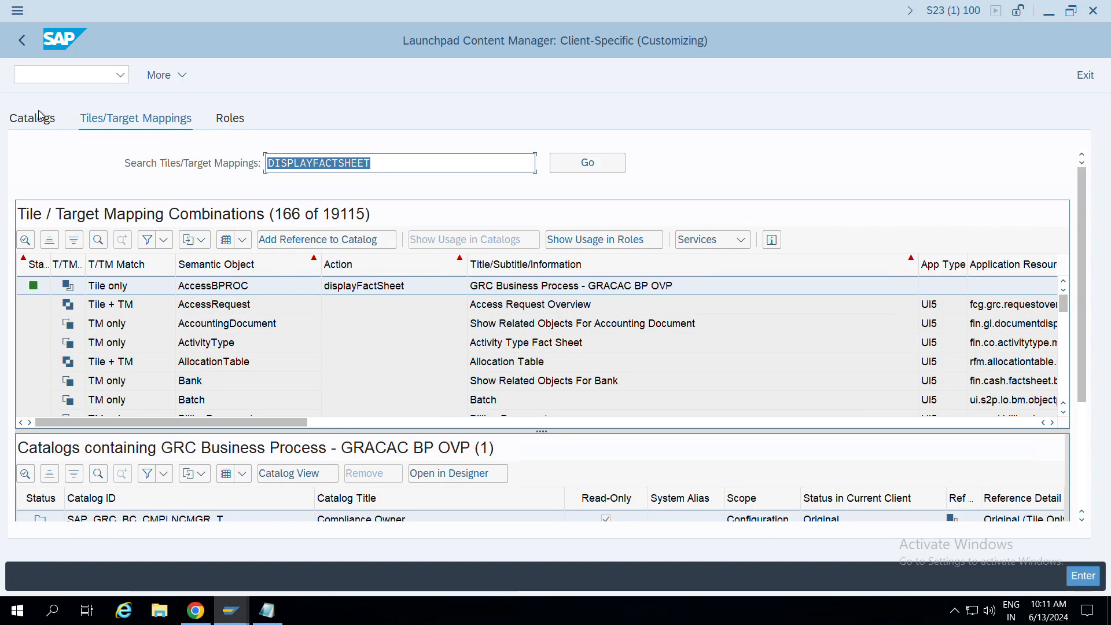
Start adding tiles/target mappings to the selected catalog ZCAT_SALES_ORDER_FSA and browse the available entries.
{"action": "left_click", "coordinate": [39, 110]}
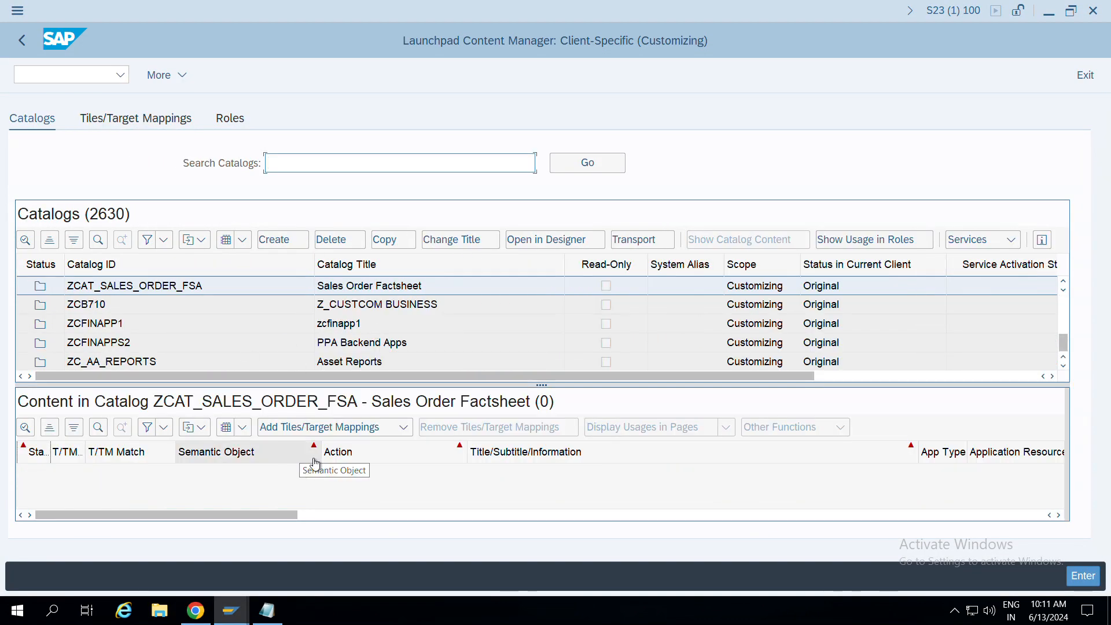
{"action": "left_click", "coordinate": [375, 432]}
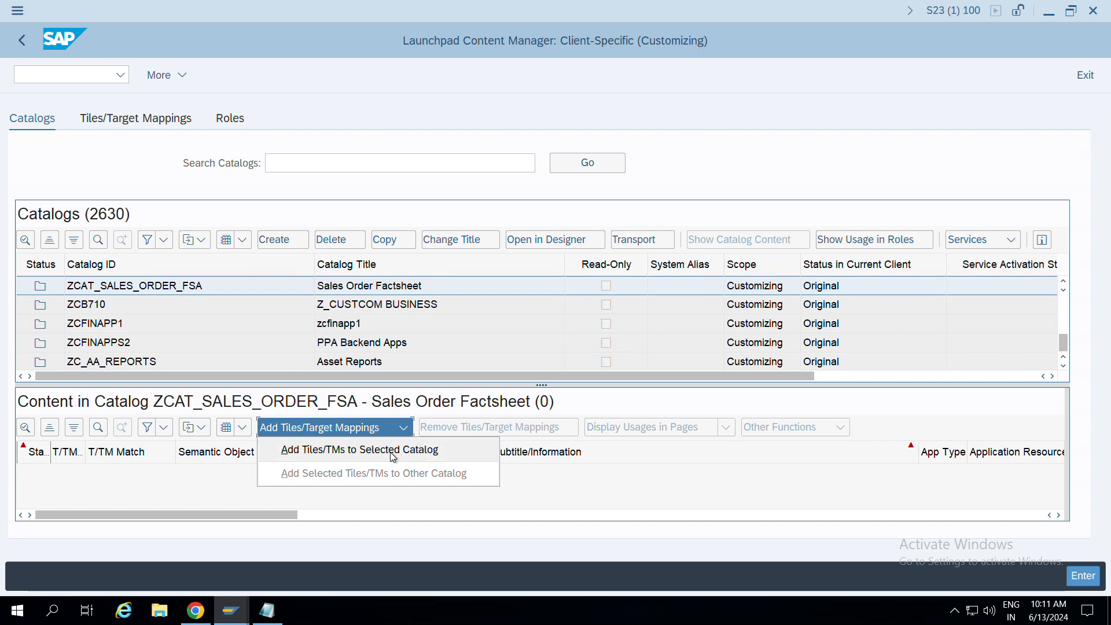
{"action": "left_click", "coordinate": [390, 451]}
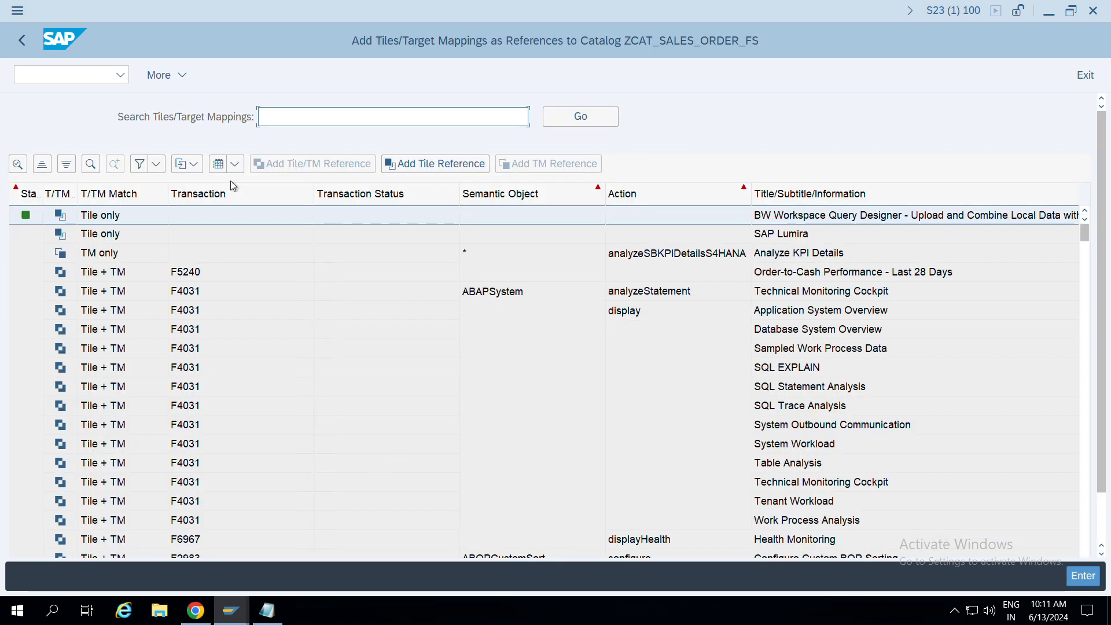
{"action": "scroll", "coordinate": [184, 334], "scroll_direction": "down", "scroll_amount": 10}
{"action": "left_click", "coordinate": [326, 113]}
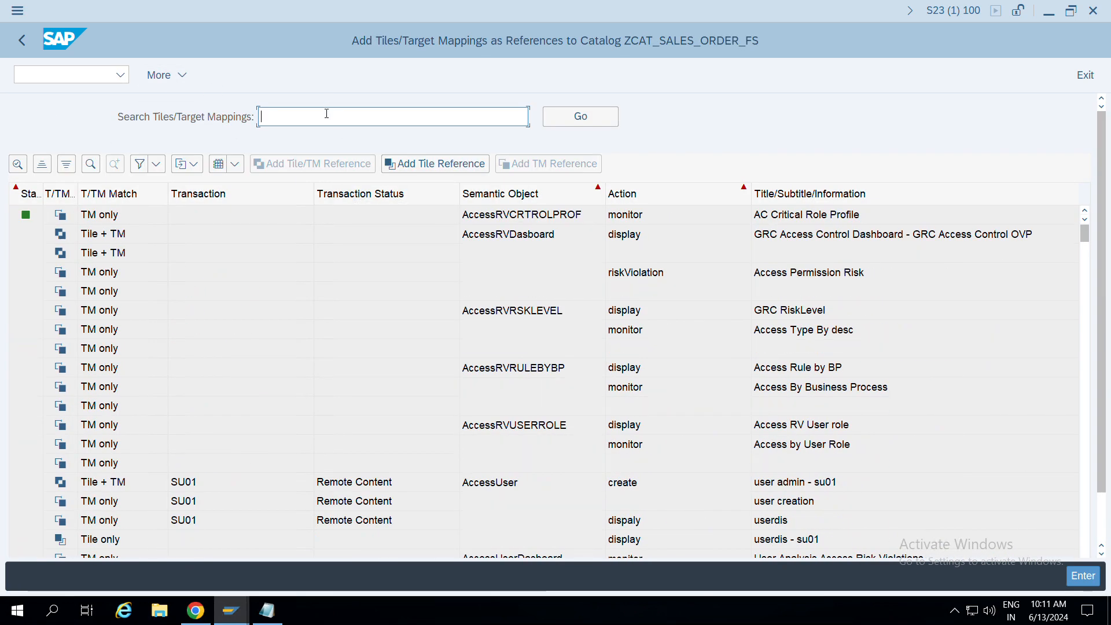
Search the tiles/target mappings for SalesOrder using the semantic object copied from the reference library, and browse the results.
{"action": "key", "text": "alt+Tab"}
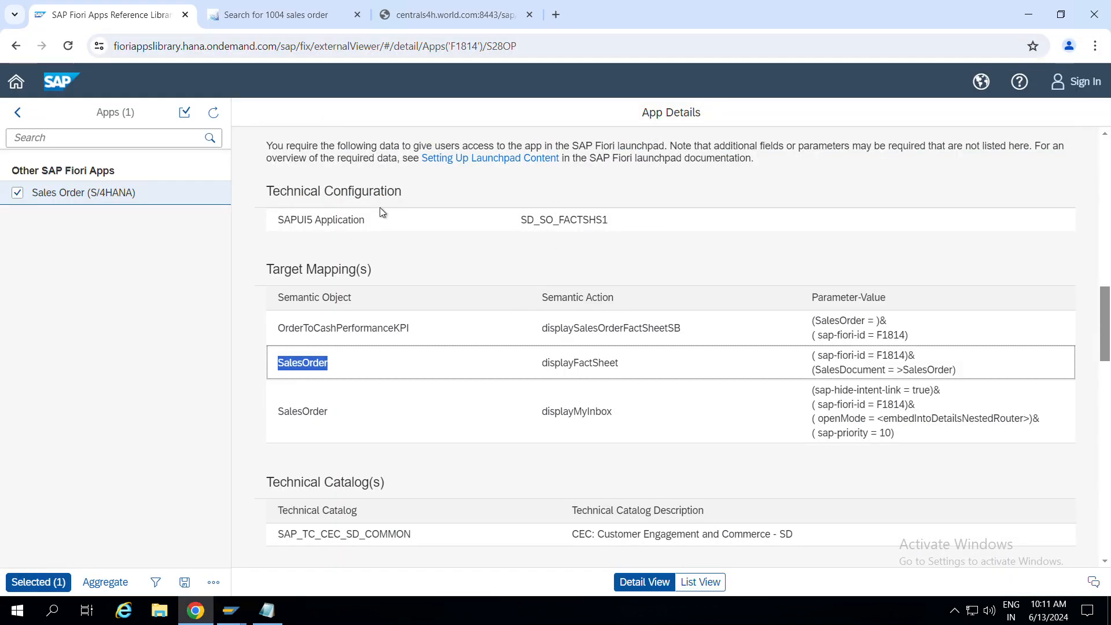
{"action": "key", "text": "alt+Tab"}
{"action": "key", "text": "ctrl+v"}
{"action": "left_click", "coordinate": [577, 111]}
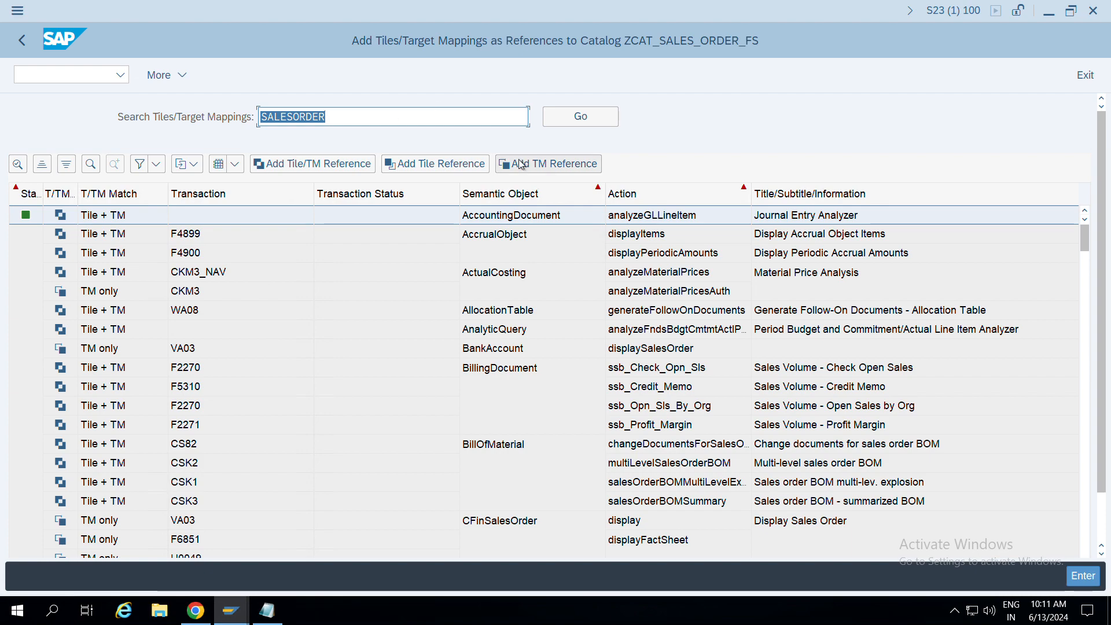
{"action": "scroll", "coordinate": [523, 476], "scroll_direction": "down", "scroll_amount": 5}
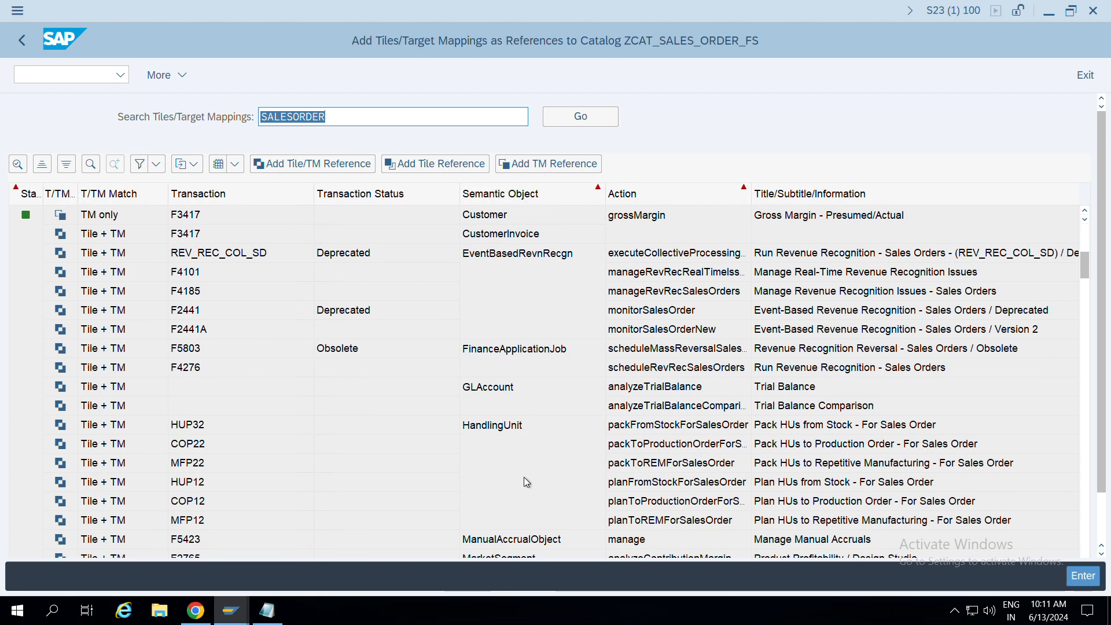
{"action": "scroll", "coordinate": [523, 476], "scroll_direction": "down", "scroll_amount": 5}
Filter the tiles/target mappings list by the semantic object *SalesOrder*.
{"action": "left_click", "coordinate": [508, 197]}
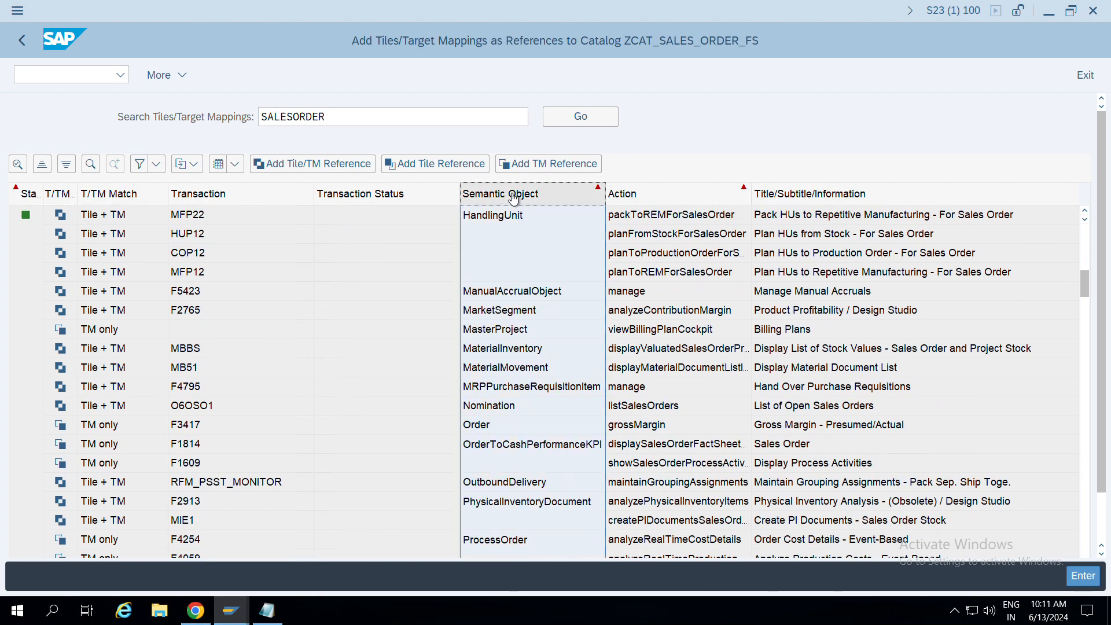
{"action": "left_click", "coordinate": [140, 164]}
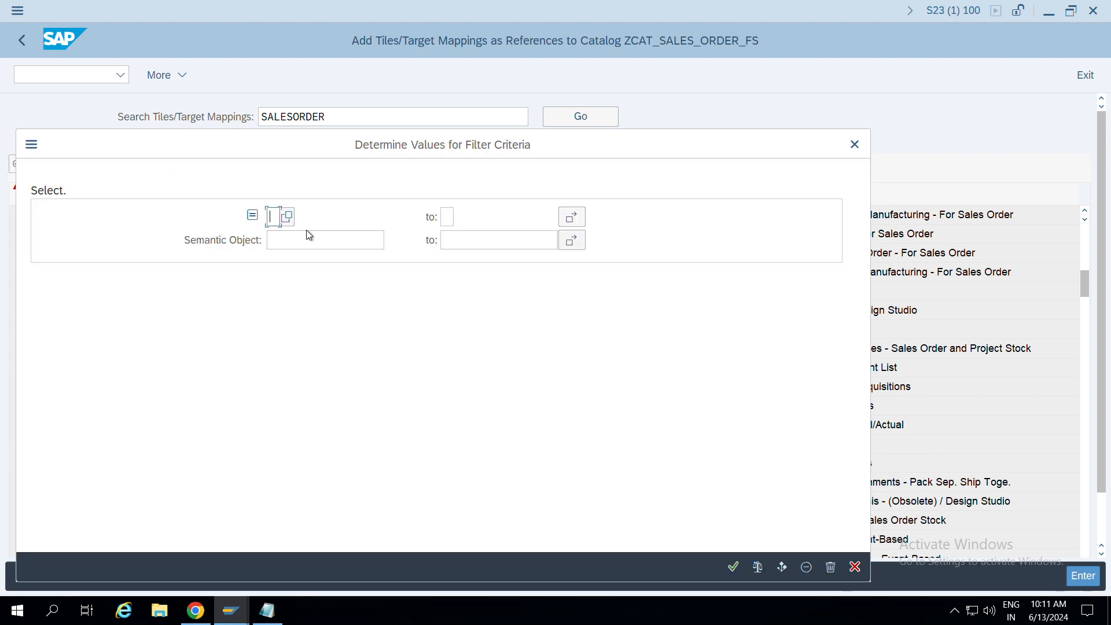
{"action": "left_click", "coordinate": [311, 239]}
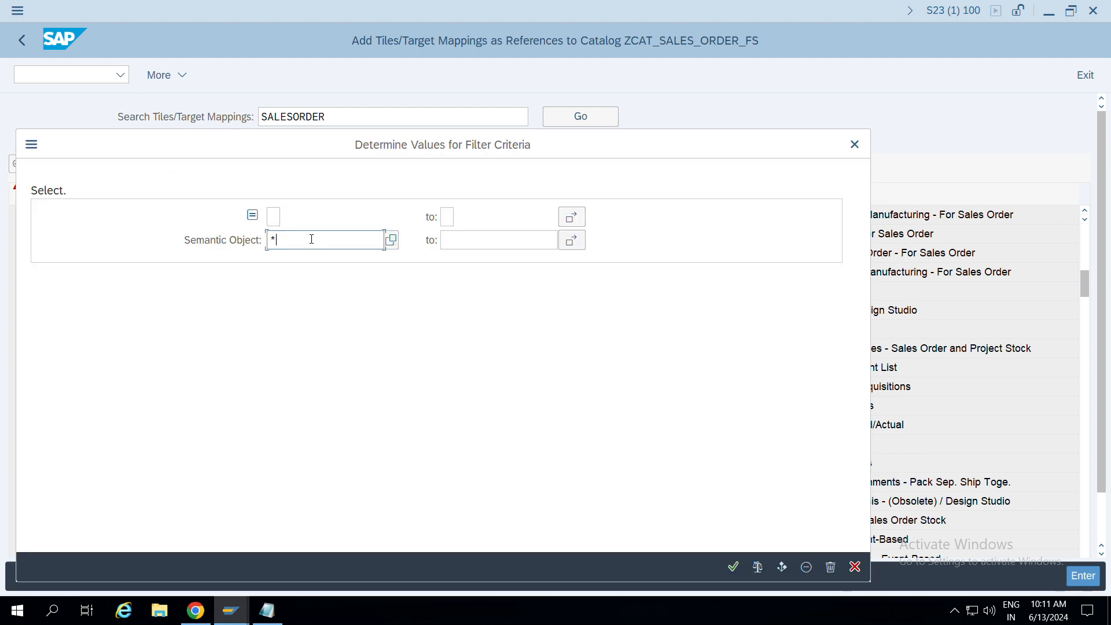
{"action": "type", "text": "SalesOrder*"}
{"action": "key", "text": "Return"}
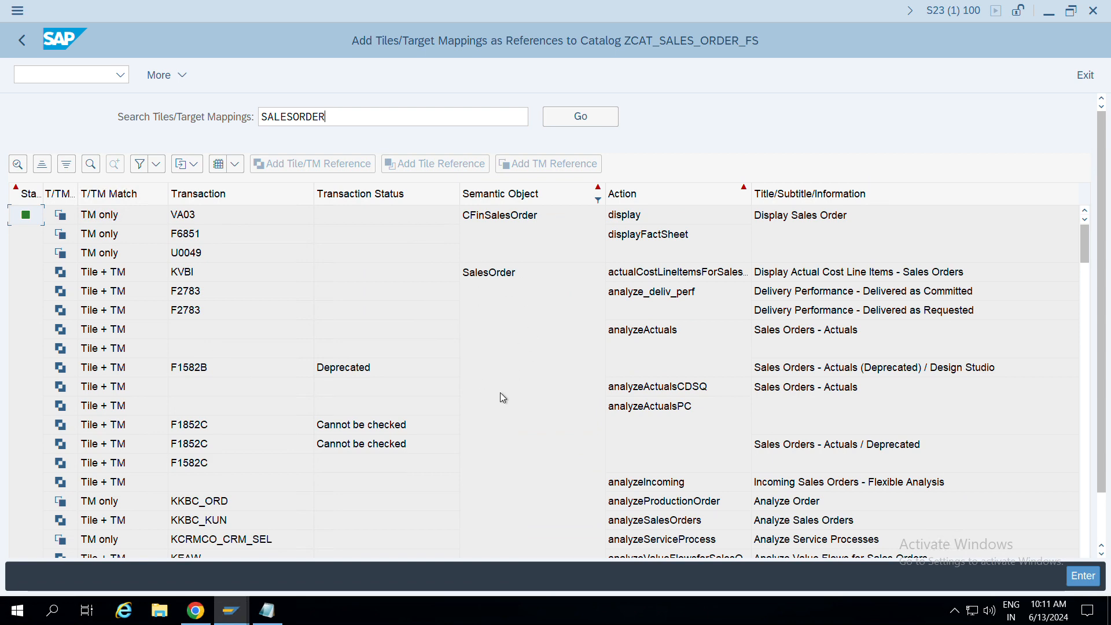
Copy the app ID F1814 from the reference library's app details and search the tiles/target mappings in SAP for it.
{"action": "key", "text": "alt+Tab"}
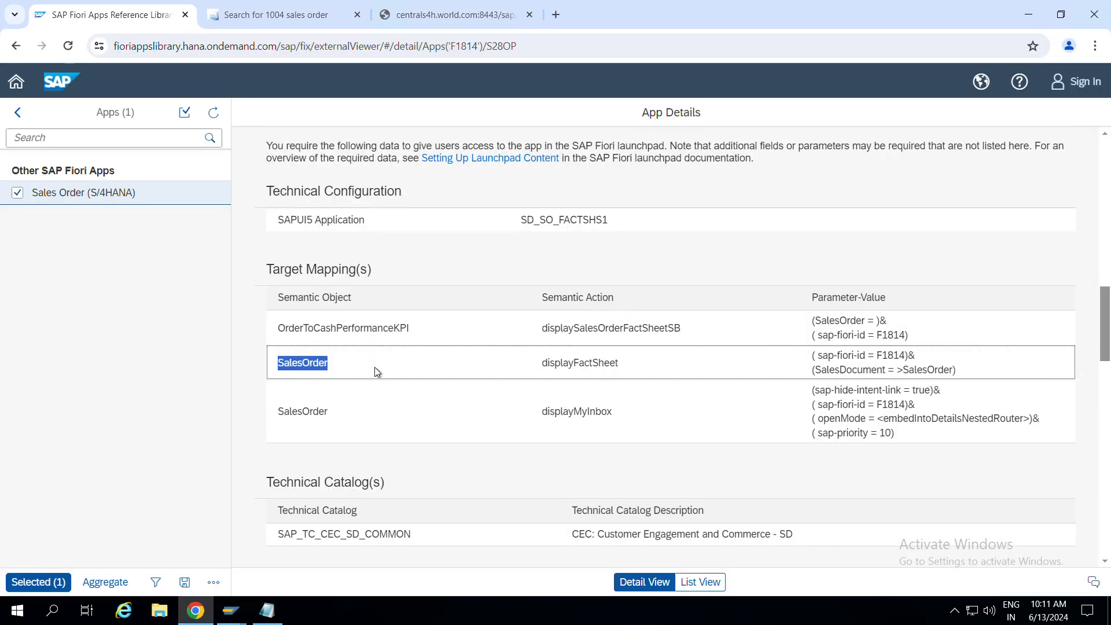
{"action": "scroll", "coordinate": [370, 364], "scroll_direction": "up", "scroll_amount": 10}
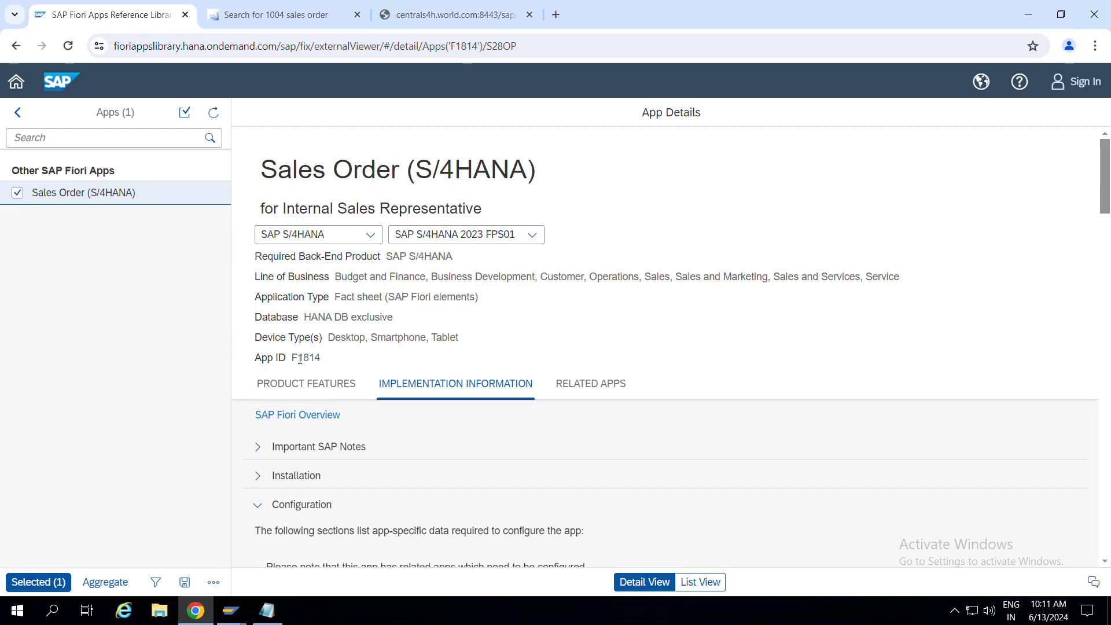
{"action": "double_click", "coordinate": [297, 357]}
{"action": "key", "text": "ctrl+c"}
{"action": "key", "text": "alt+Tab"}
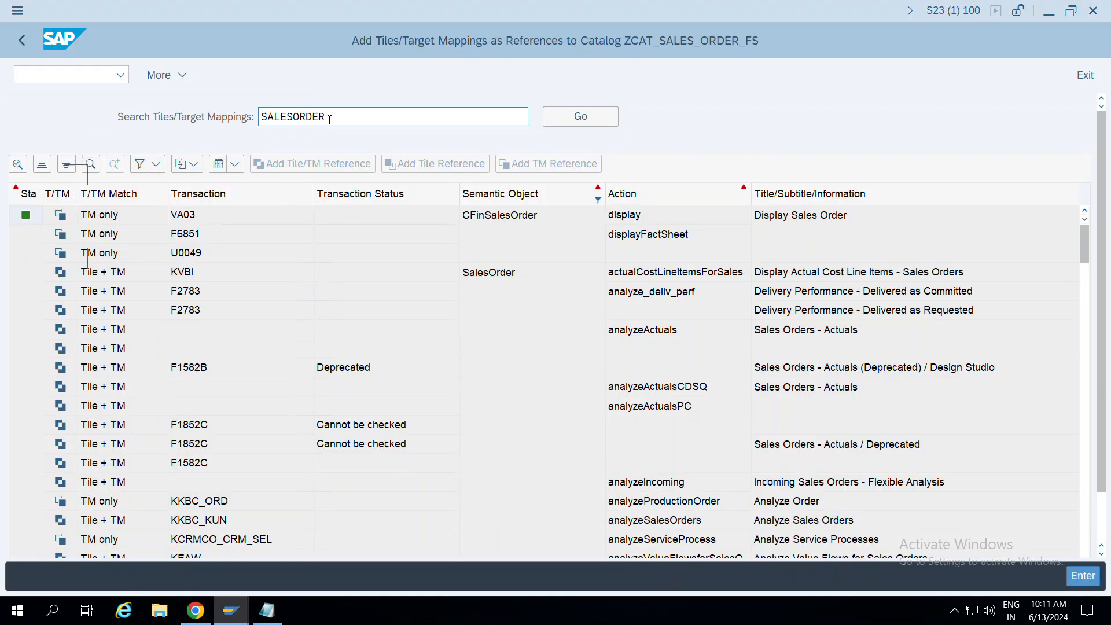
{"action": "double_click", "coordinate": [330, 120]}
{"action": "key", "text": "ctrl+v"}
{"action": "left_click", "coordinate": [584, 120]}
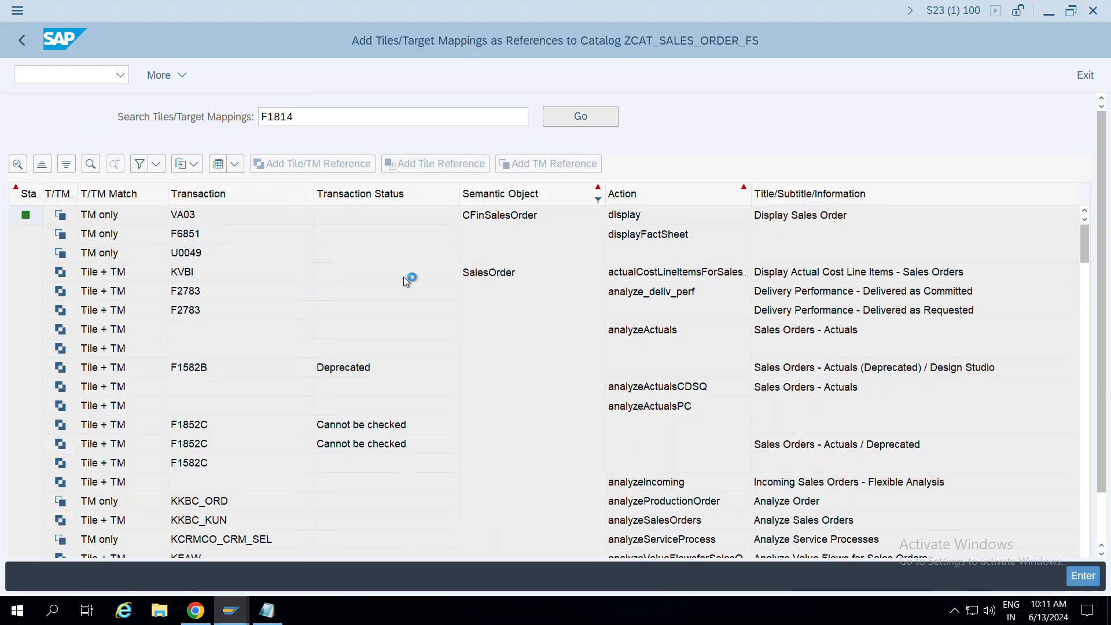
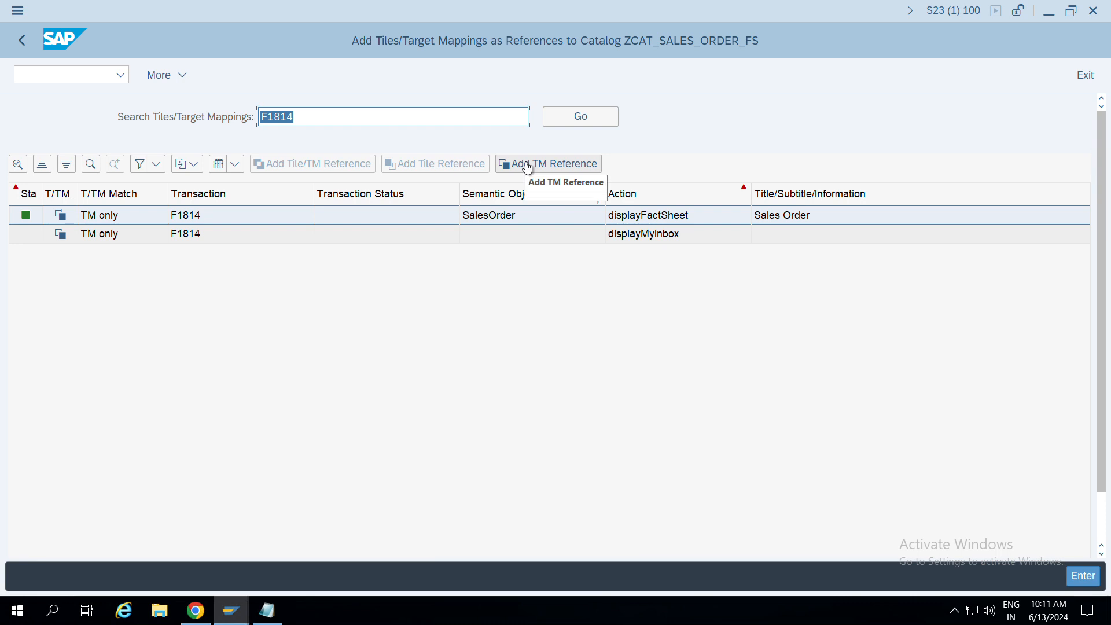
Add the SalesOrder displayFactSheet target mapping as a reference to the catalog and review the catalog's content.
{"action": "left_click", "coordinate": [110, 219]}
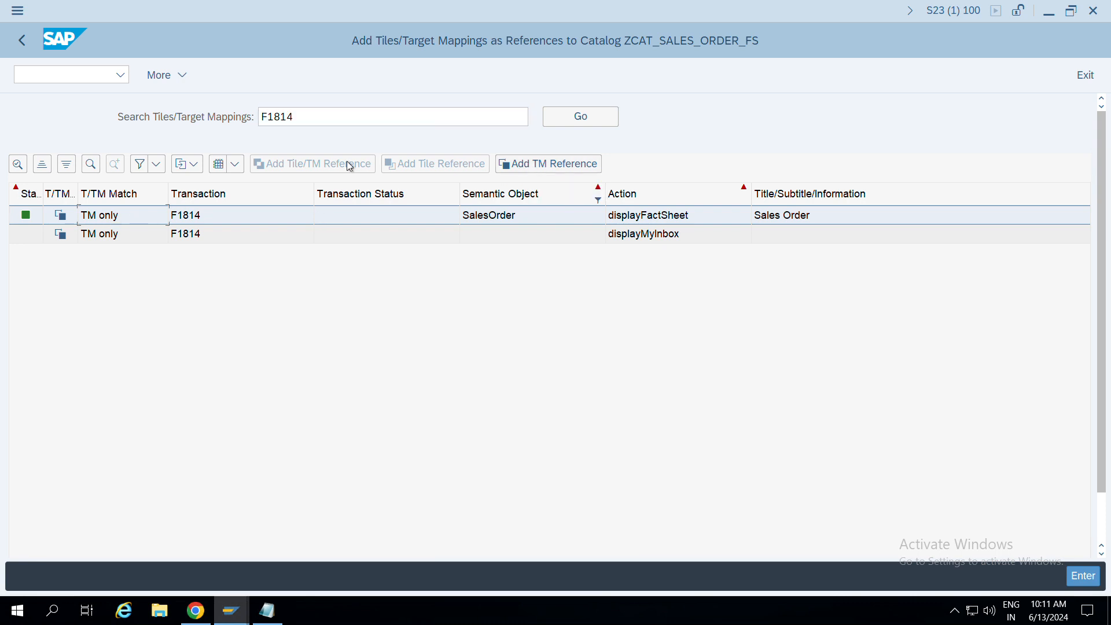
{"action": "left_click", "coordinate": [556, 164]}
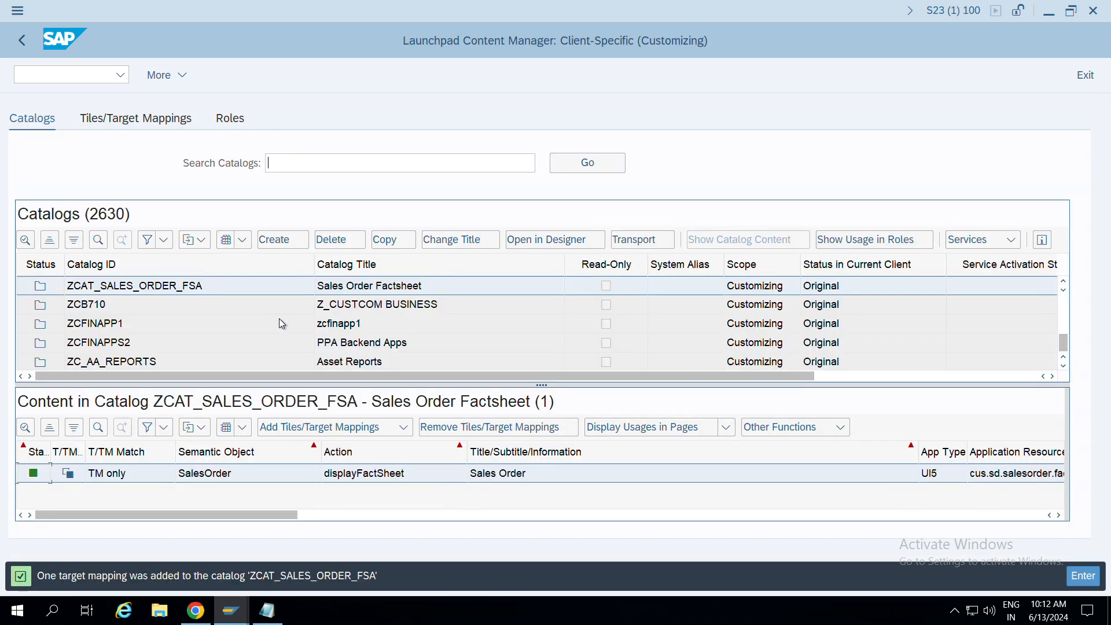
{"action": "left_click", "coordinate": [125, 292]}
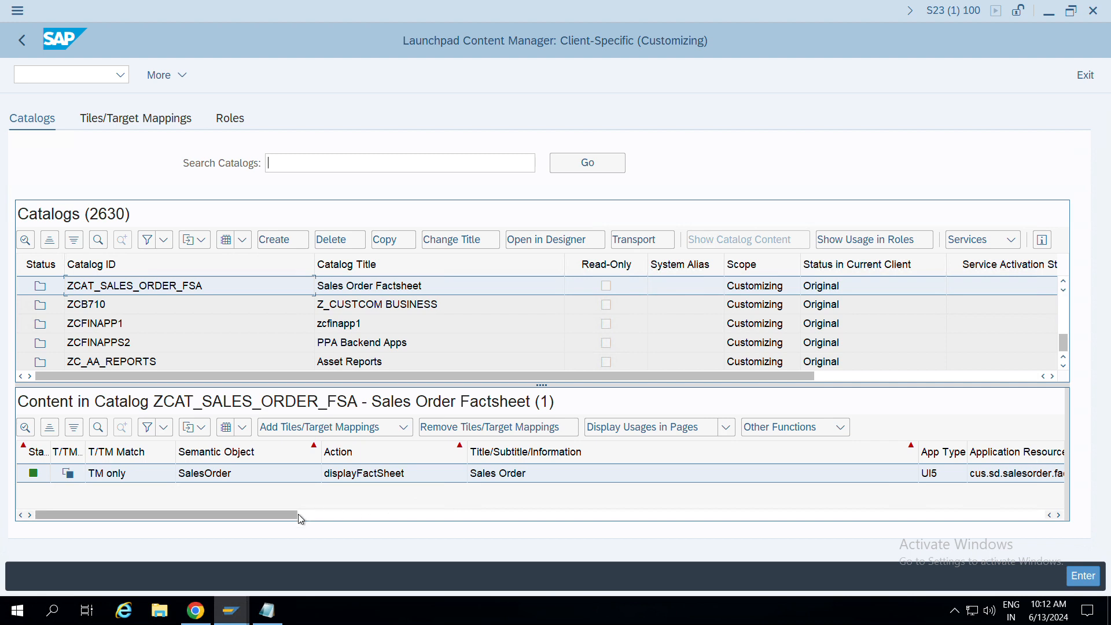
{"action": "left_click_drag", "start_coordinate": [293, 516], "coordinate": [231, 501]}
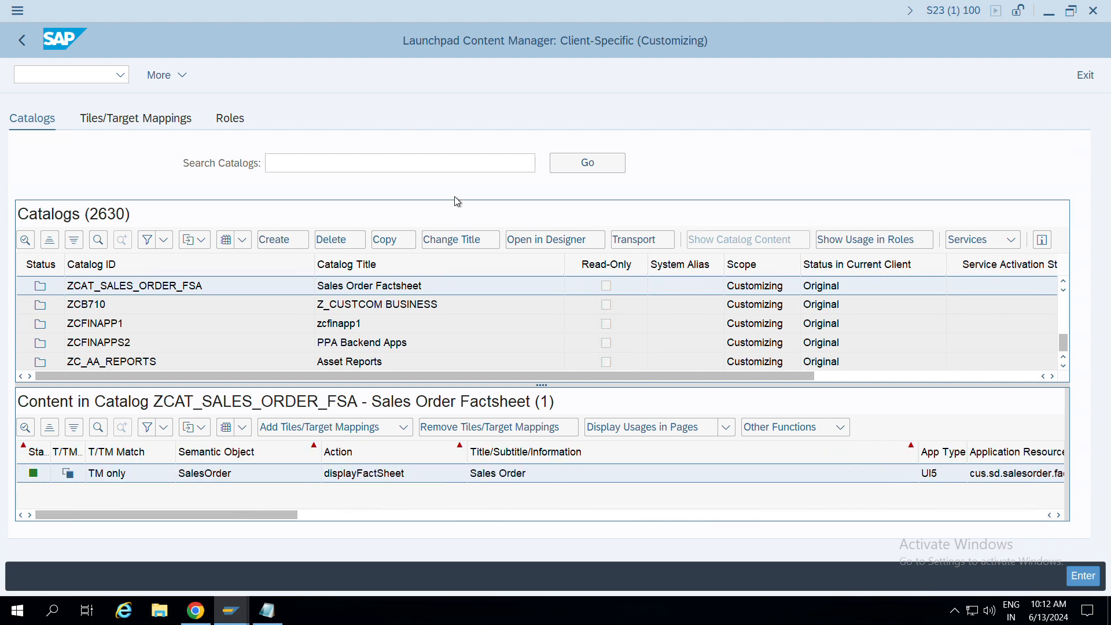
Copy the catalog ID, leave the Launchpad Content Manager and record it in Notepad as "CATALOG: ZCAT_SALES_ORDER_FSA".
{"action": "left_click", "coordinate": [160, 292]}
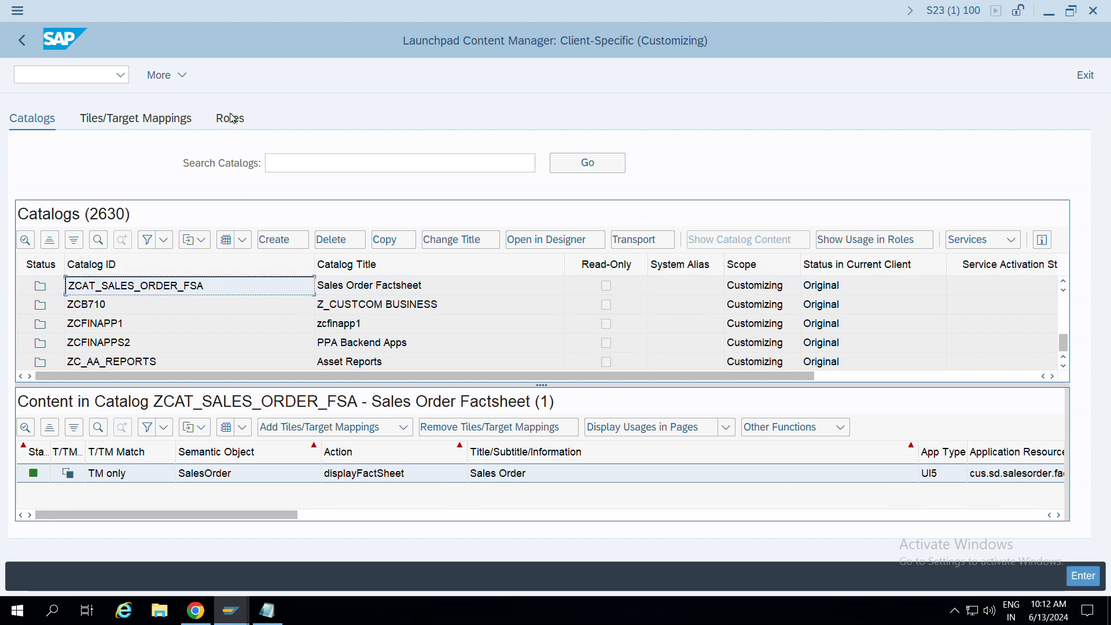
{"action": "key", "text": "F3"}
{"action": "key", "text": "F3"}
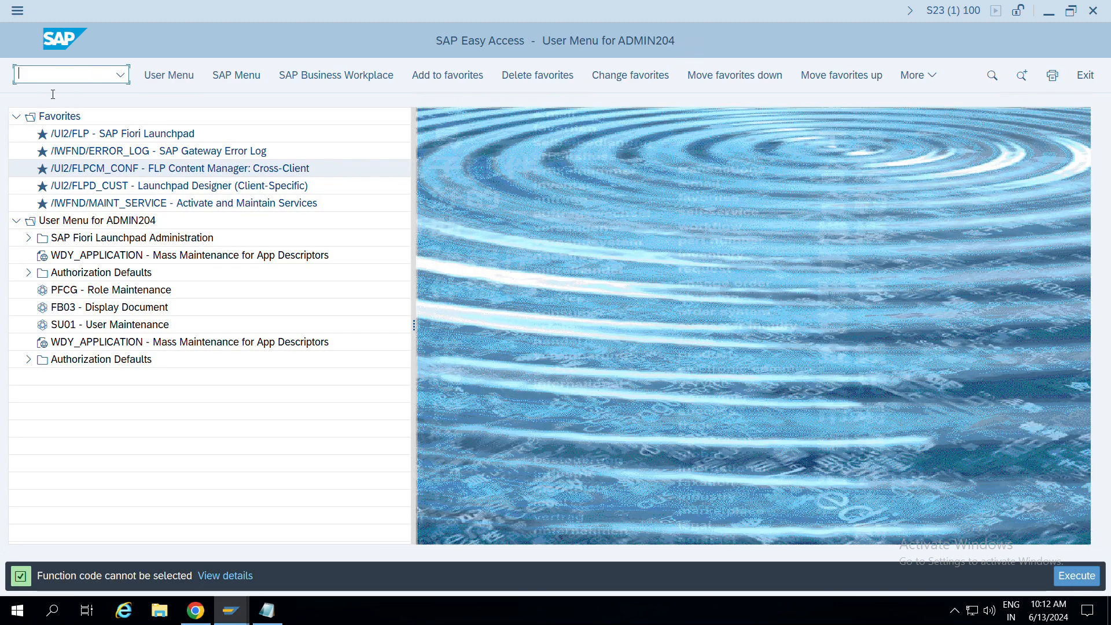
{"action": "left_click", "coordinate": [267, 611]}
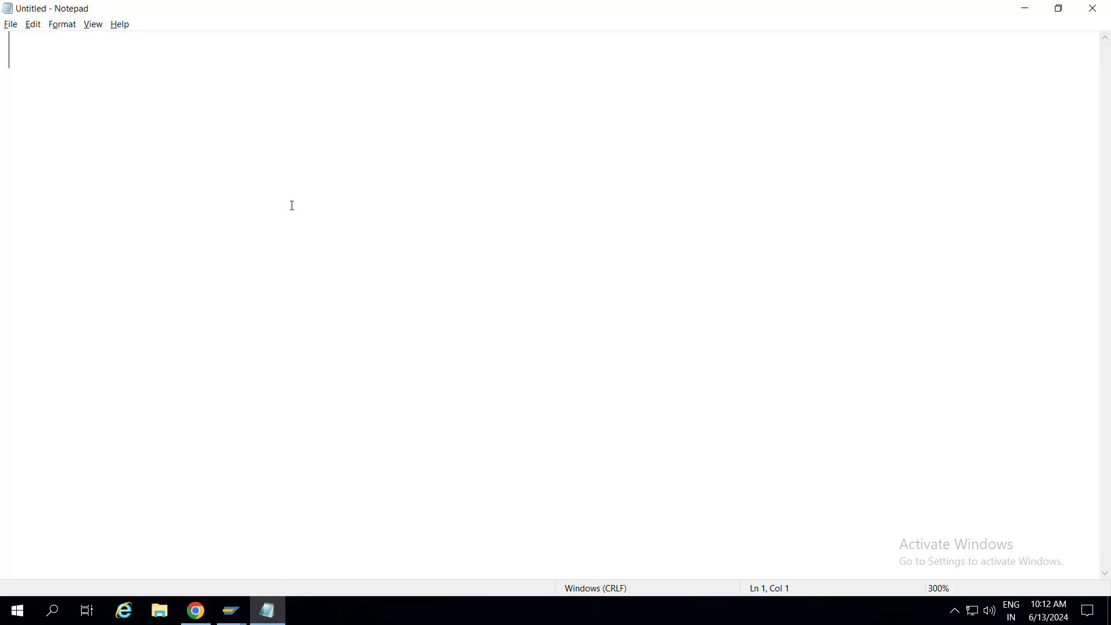
{"action": "type", "text": "CATALOG:"}
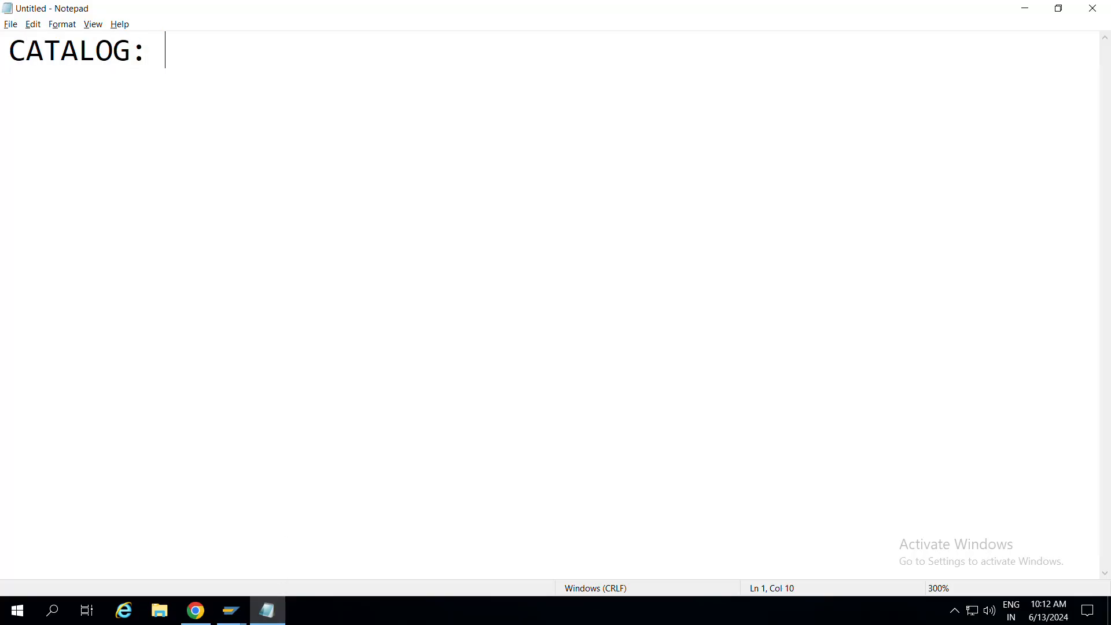
{"action": "type", "text": "ZCAT_SALES_ORDER_FSA"}
{"action": "key", "text": "Return"}
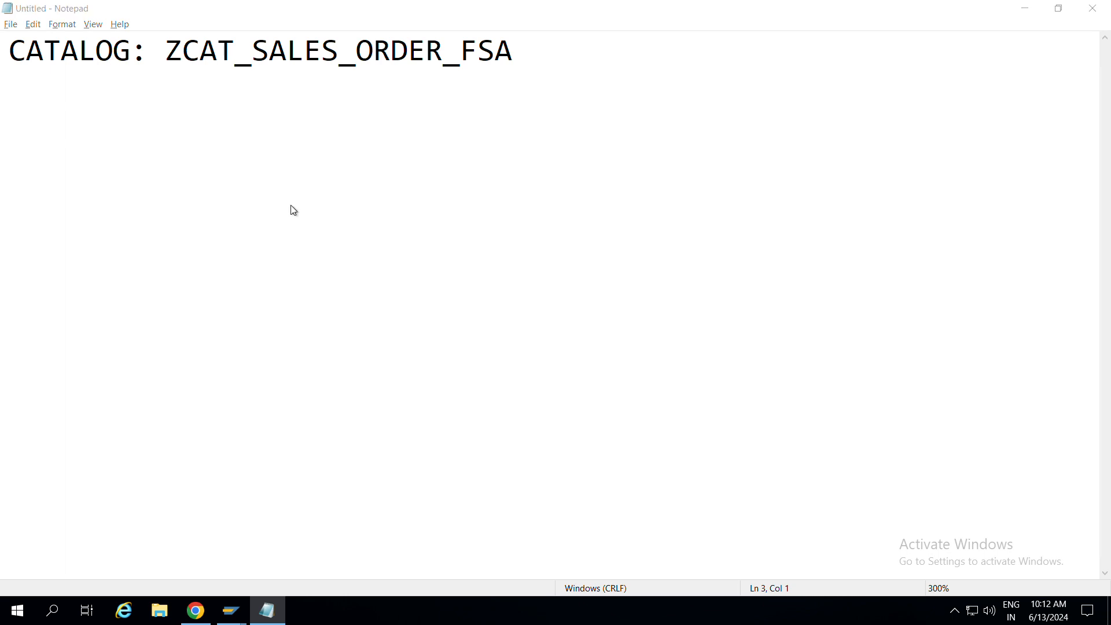
Copy the OData service name SD_F1814_SO_FS_SRV from the app details in the reference library and return to SAP.
{"action": "key", "text": "alt+Tab"}
{"action": "key", "text": "alt+Tab"}
{"action": "key", "text": "alt+Tab"}
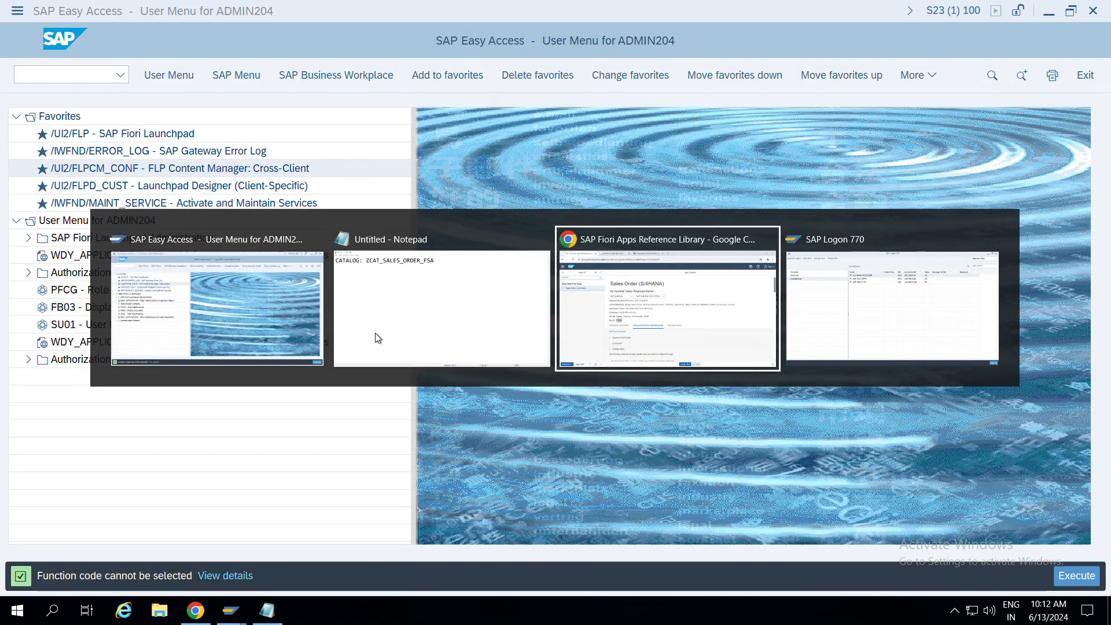
{"action": "scroll", "coordinate": [548, 476], "scroll_direction": "down", "scroll_amount": 4}
{"action": "scroll", "coordinate": [339, 355], "scroll_direction": "down", "scroll_amount": 6}
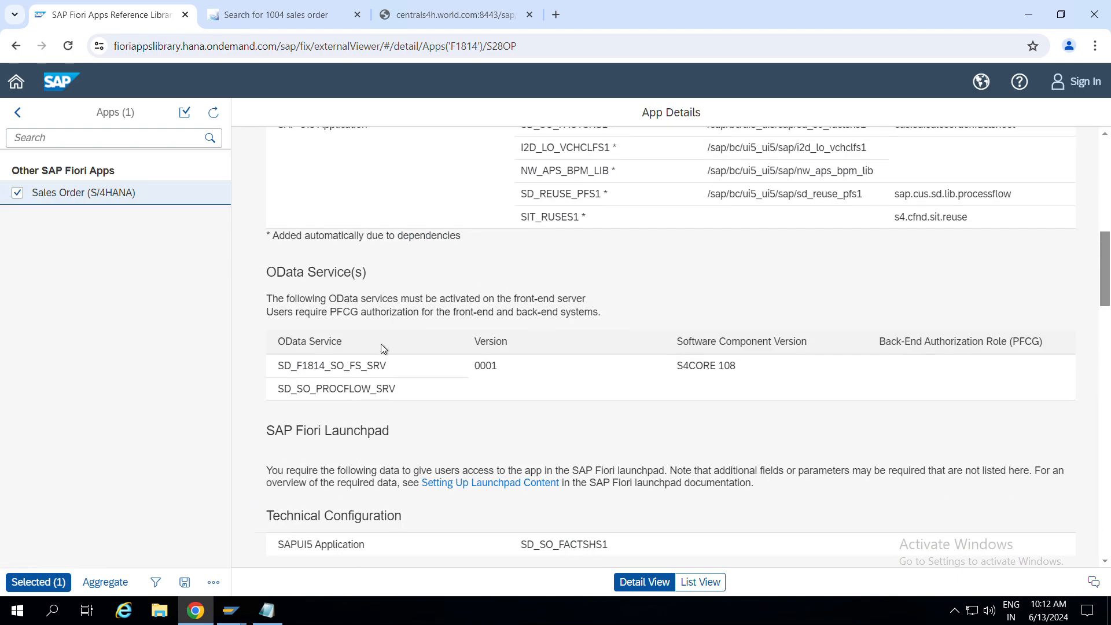
{"action": "left_click_drag", "start_coordinate": [398, 370], "coordinate": [270, 363]}
{"action": "key", "text": "ctrl+c"}
{"action": "key", "text": "alt+Tab"}
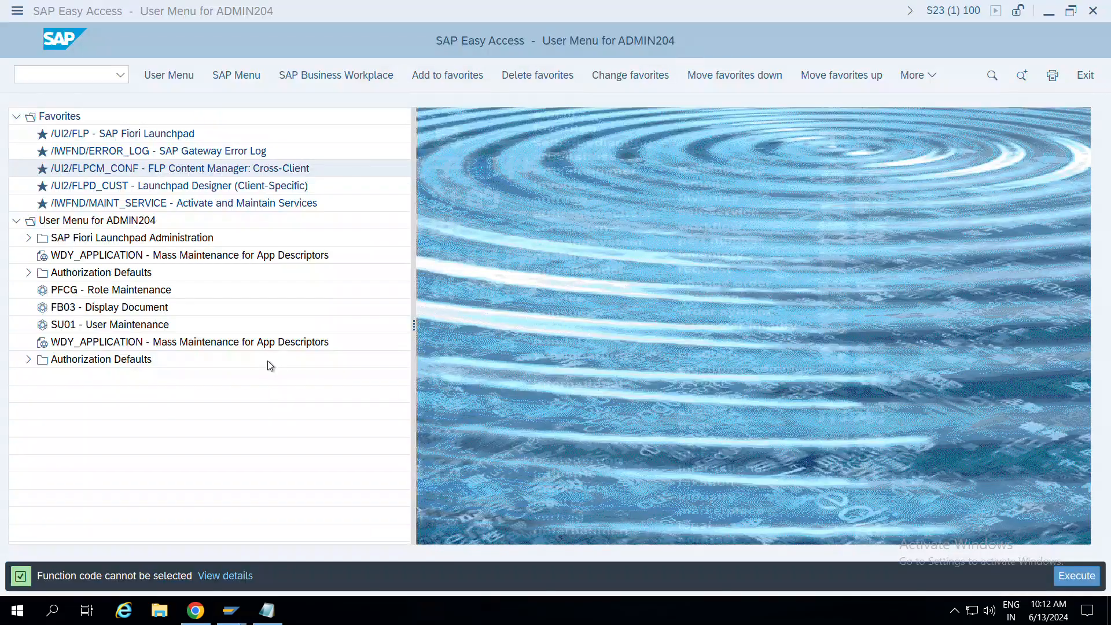
Open Activate and Maintain Services from the favorites and filter the service catalog by technical service name *SD_F1814_SO_FS_SRV*.
{"action": "left_click", "coordinate": [162, 169]}
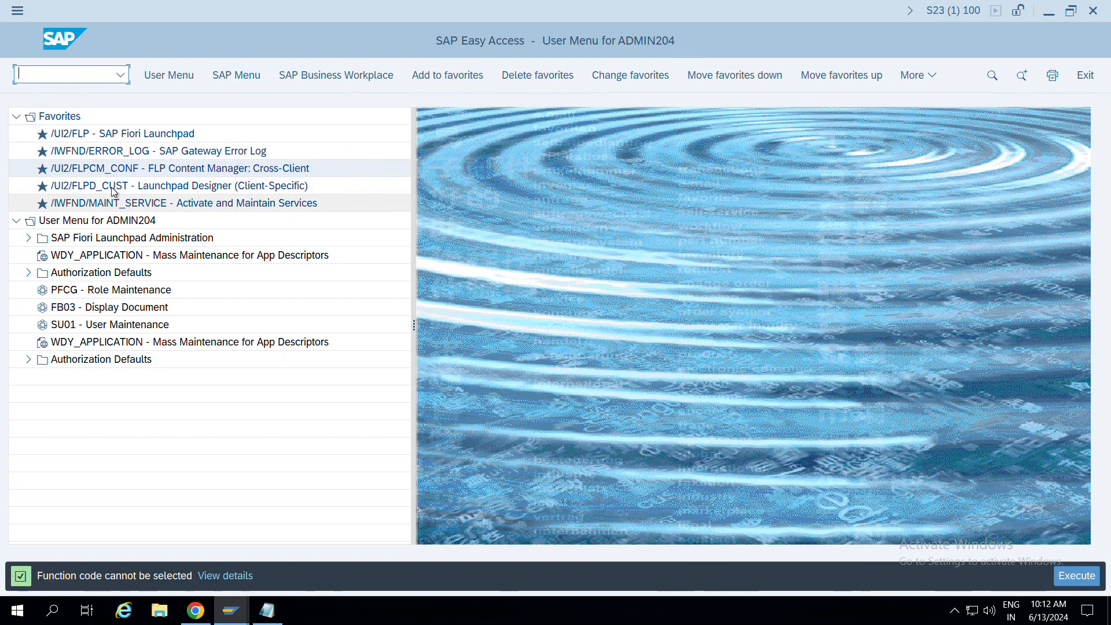
{"action": "double_click", "coordinate": [149, 203]}
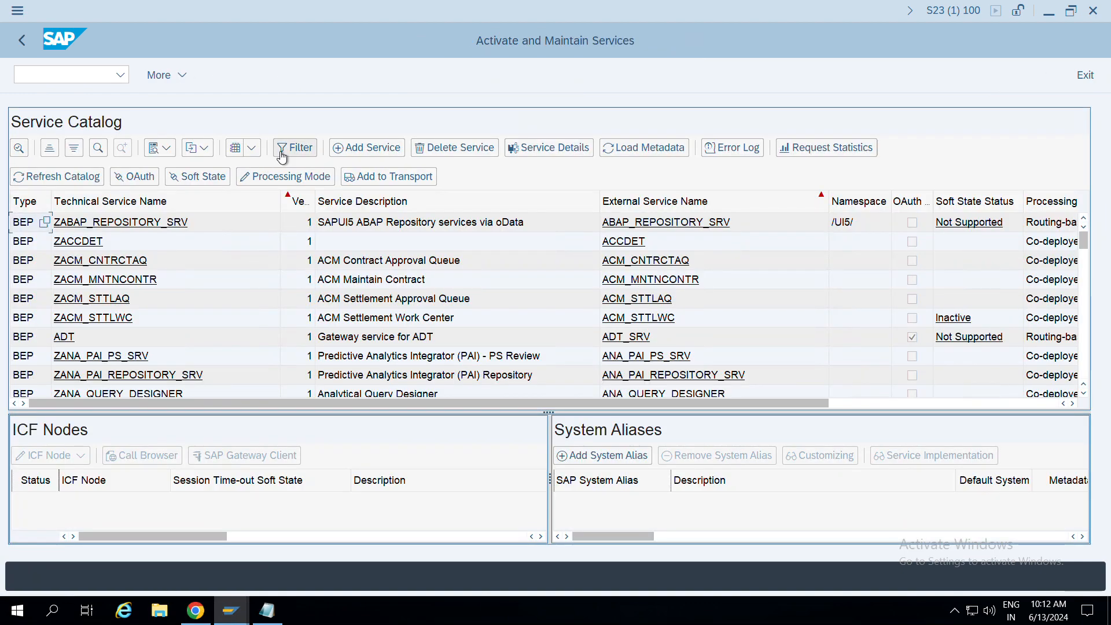
{"action": "left_click", "coordinate": [282, 151]}
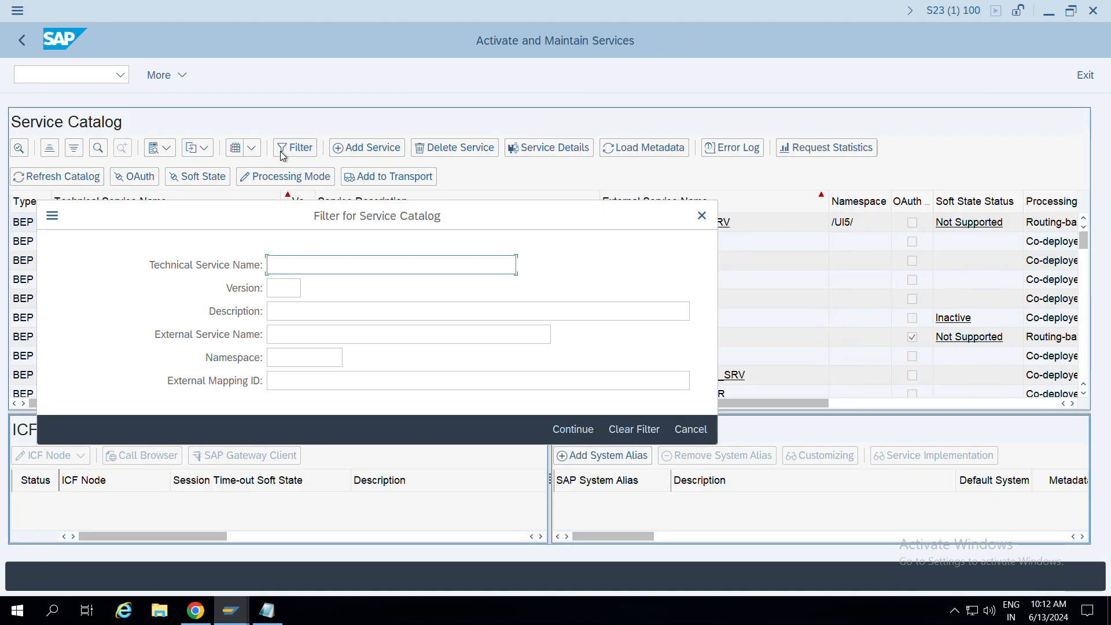
{"action": "type", "text": "*"}
{"action": "key", "text": "ctrl+v"}
{"action": "type", "text": "*"}
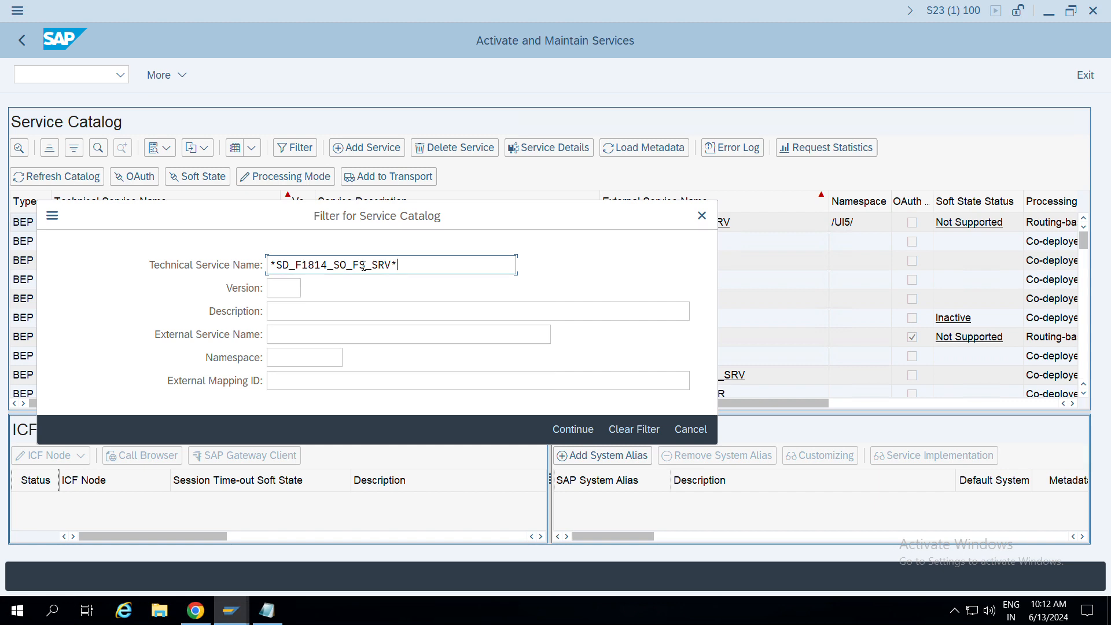
{"action": "key", "text": "Return"}
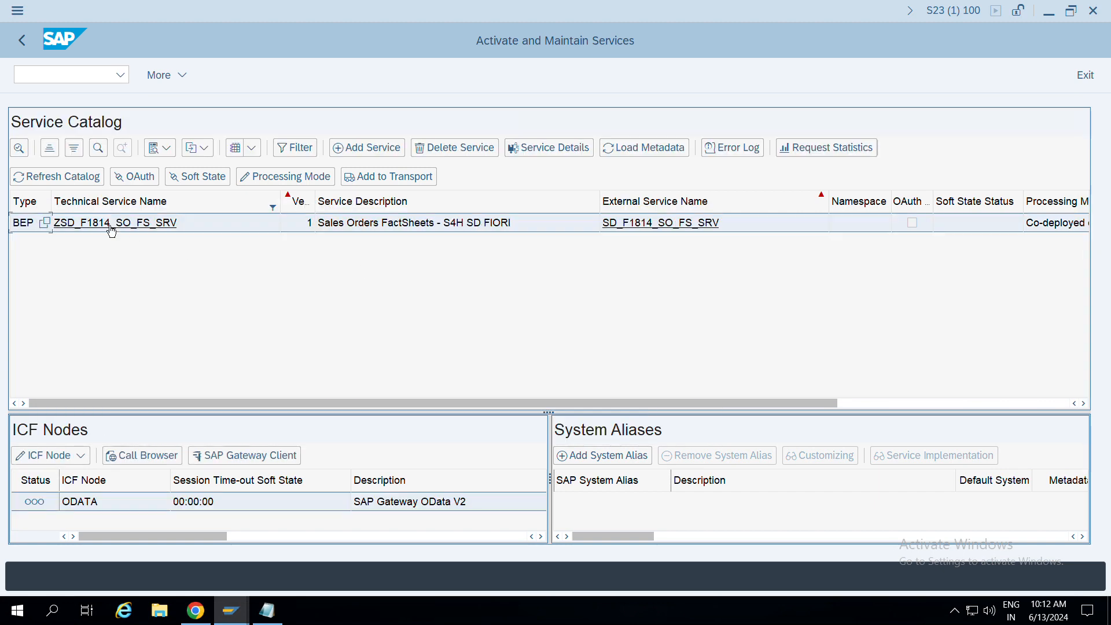
Copy the OData service name SD_SO_PROCFLOW_SRV from the app details in the reference library and return to SAP.
{"action": "key", "text": "alt+Tab"}
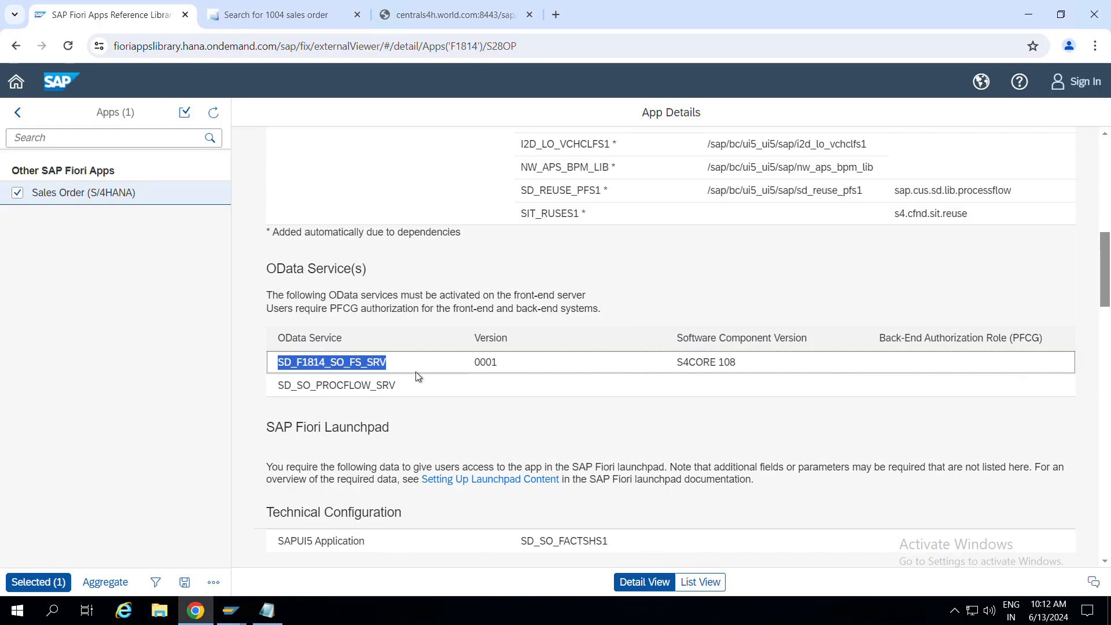
{"action": "left_click_drag", "start_coordinate": [412, 383], "coordinate": [281, 380]}
{"action": "key", "text": "alt+Tab"}
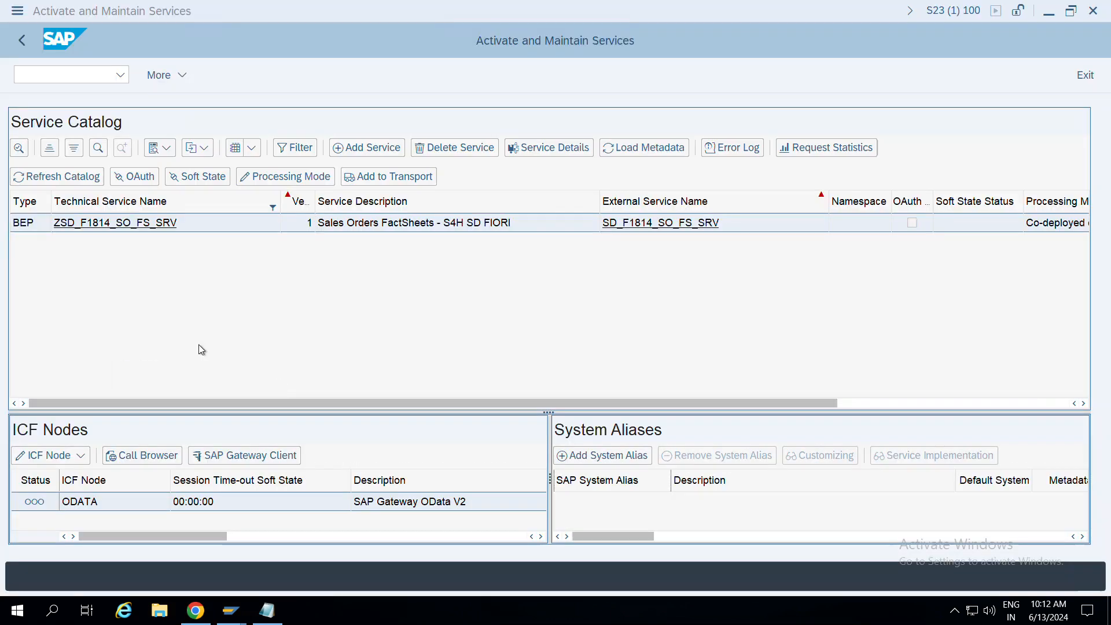
{"action": "key", "text": "alt+Tab"}
{"action": "key", "text": "alt+Tab"}
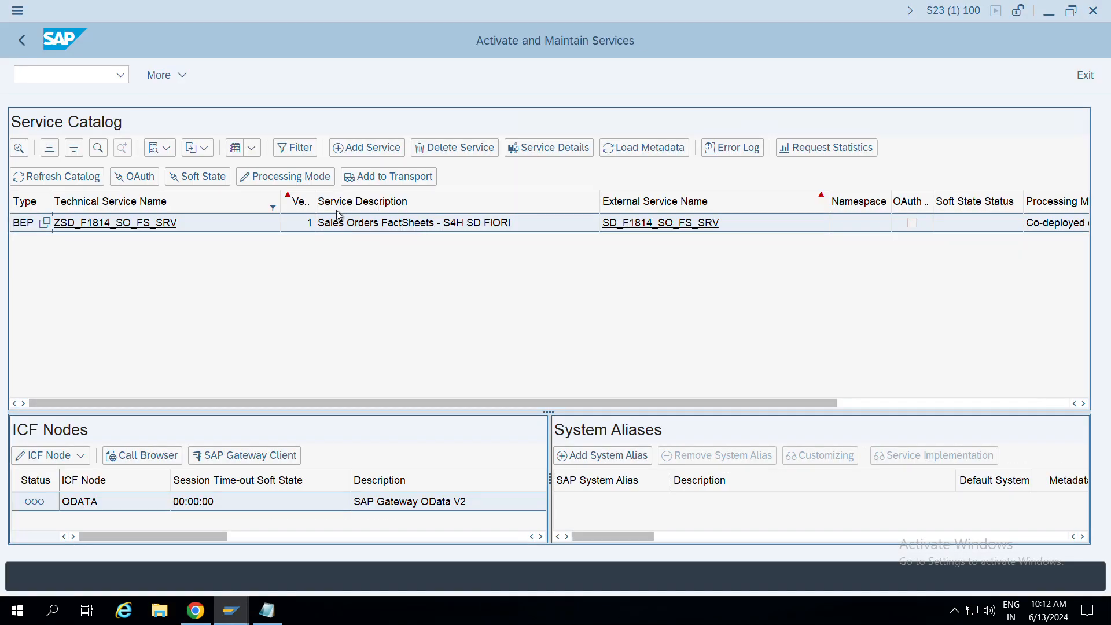
Filter the service catalog by technical service name *SD_SO_PROCFLOW_SRV*.
{"action": "left_click", "coordinate": [291, 149]}
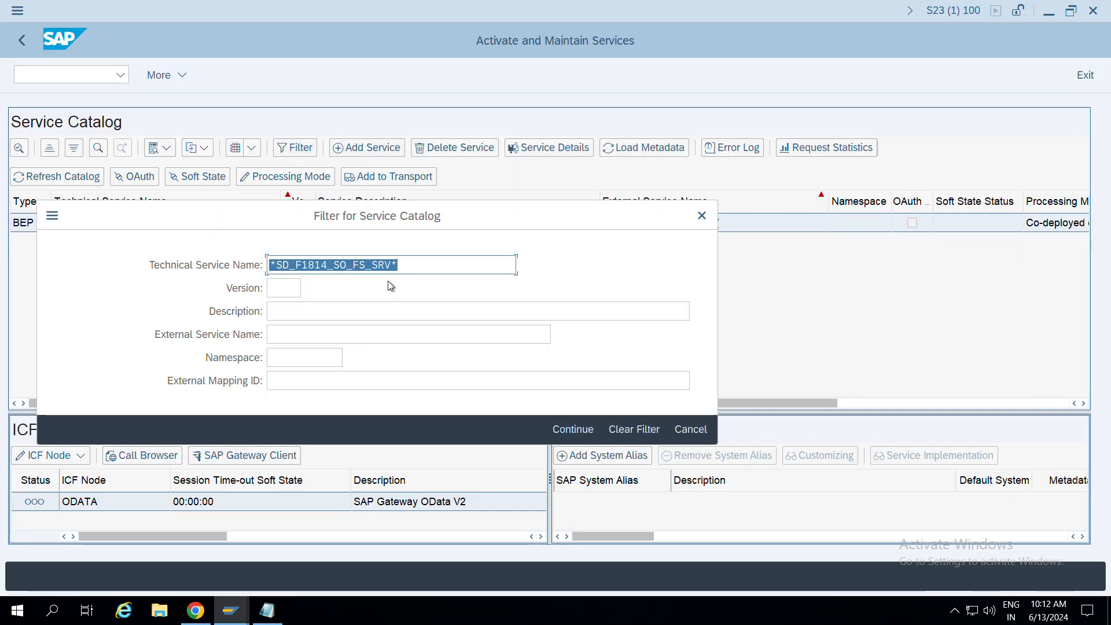
{"action": "key", "text": "ctrl+v"}
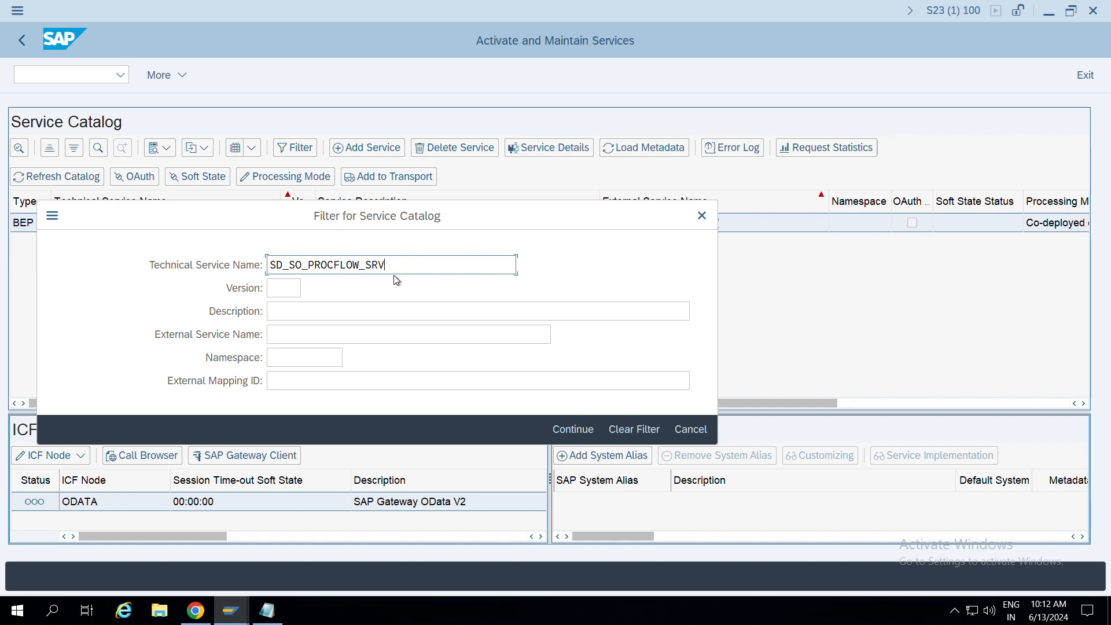
{"action": "type", "text": "*"}
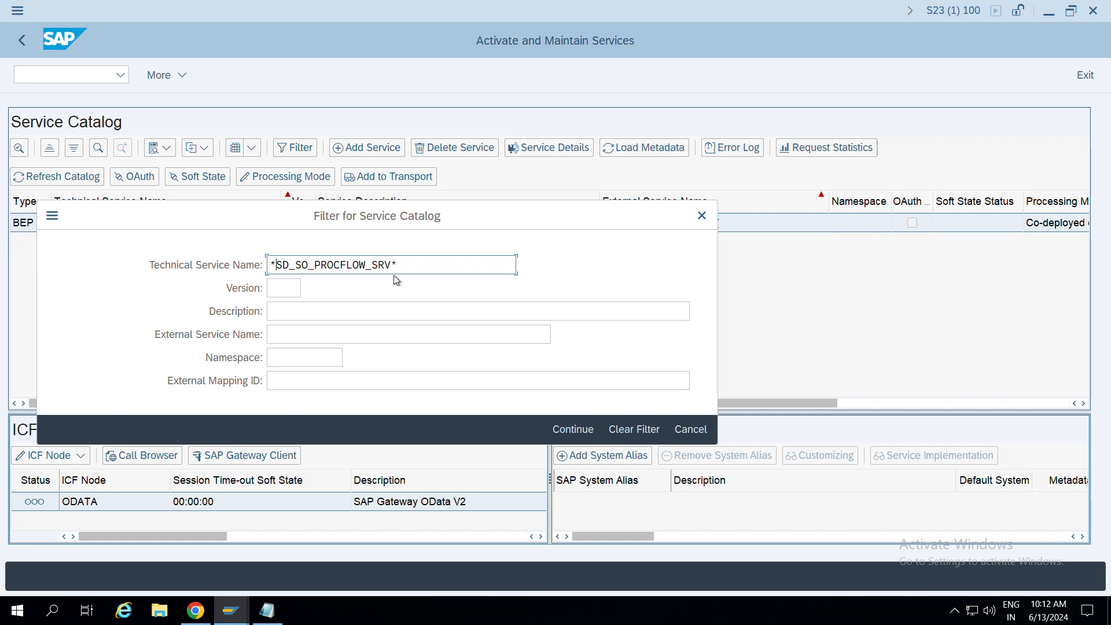
{"action": "key", "text": "Return"}
Review the app's target mappings, technical catalog and business catalogs in the reference library, and return to SAP.
{"action": "key", "text": "alt+Tab"}
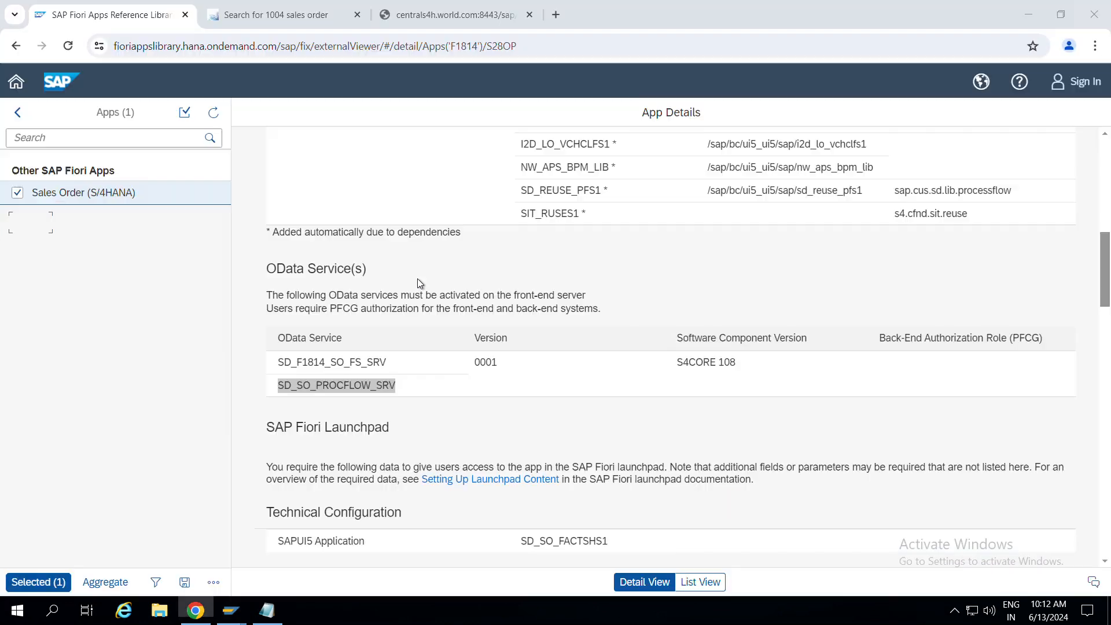
{"action": "scroll", "coordinate": [439, 409], "scroll_direction": "down", "scroll_amount": 4}
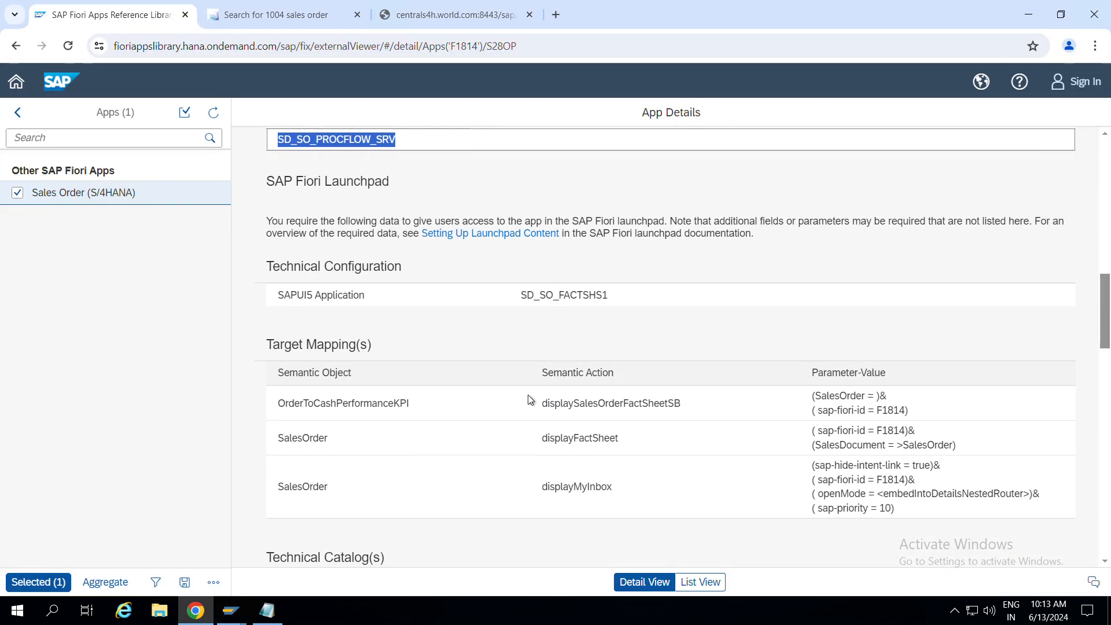
{"action": "scroll", "coordinate": [528, 394], "scroll_direction": "down", "scroll_amount": 2}
{"action": "scroll", "coordinate": [478, 354], "scroll_direction": "down", "scroll_amount": 3}
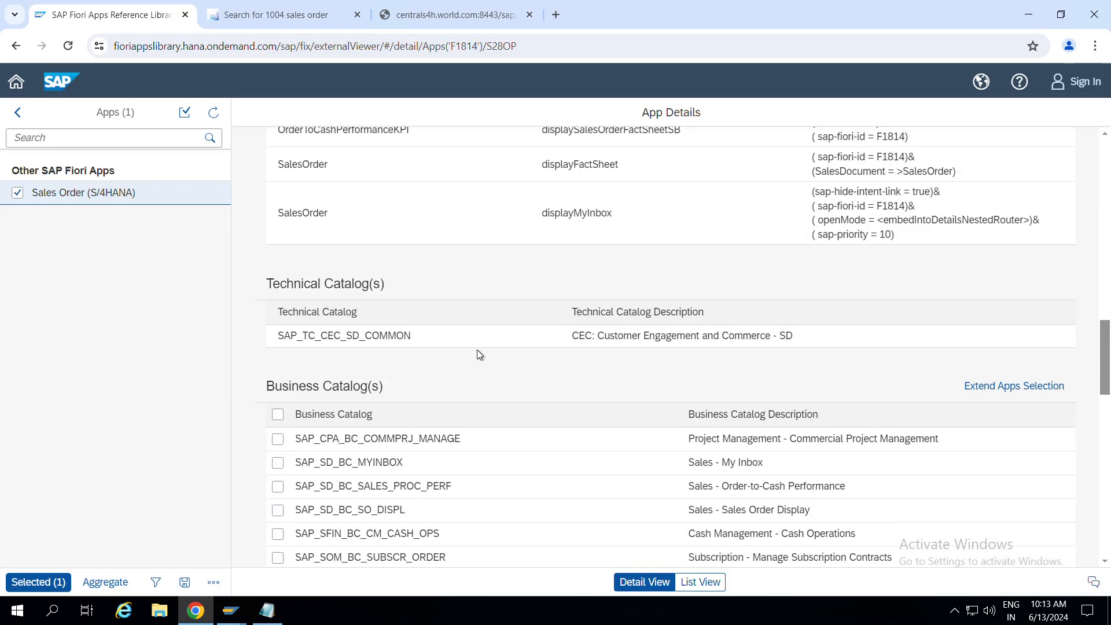
{"action": "scroll", "coordinate": [331, 366], "scroll_direction": "down", "scroll_amount": 4}
{"action": "key", "text": "alt+Tab"}
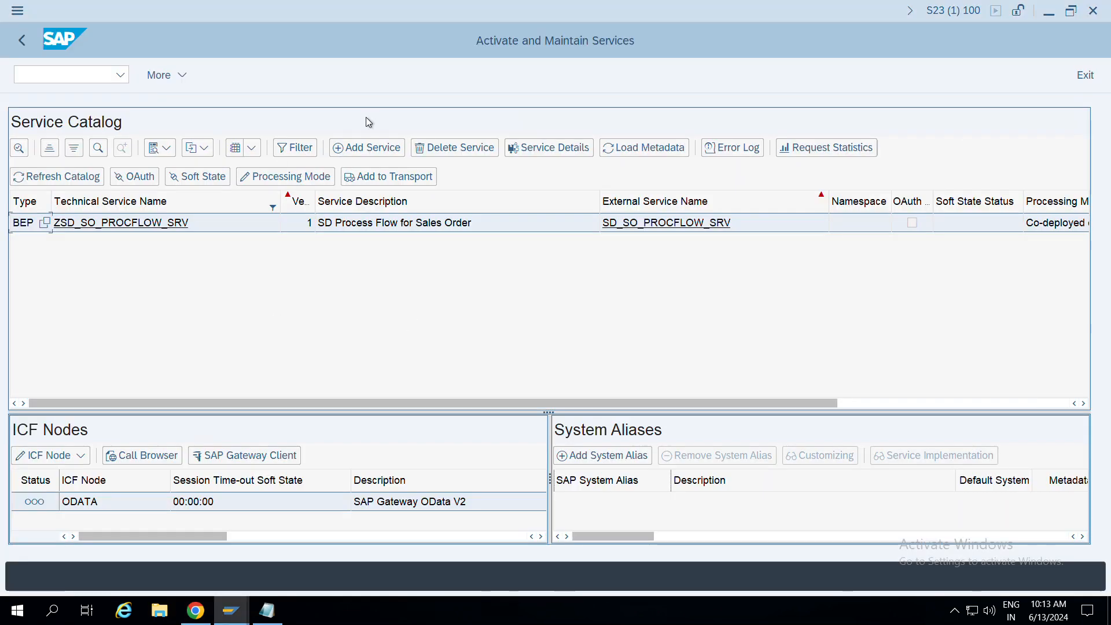
{"action": "key", "text": "alt+Tab"}
{"action": "key", "text": "alt+Tab"}
Leave Activate and Maintain Services and open Role Maintenance with transaction pfcg.
{"action": "key", "text": "F3"}
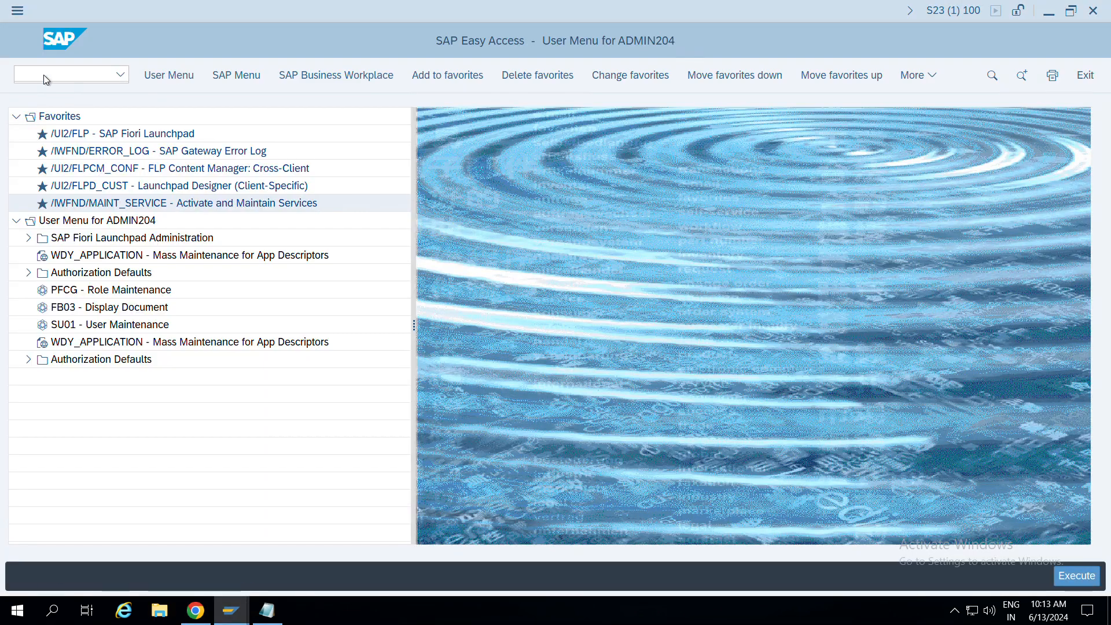
{"action": "key", "text": "F3"}
{"action": "left_click", "coordinate": [45, 76]}
{"action": "type", "text": "pfcg"}
{"action": "key", "text": "Return"}
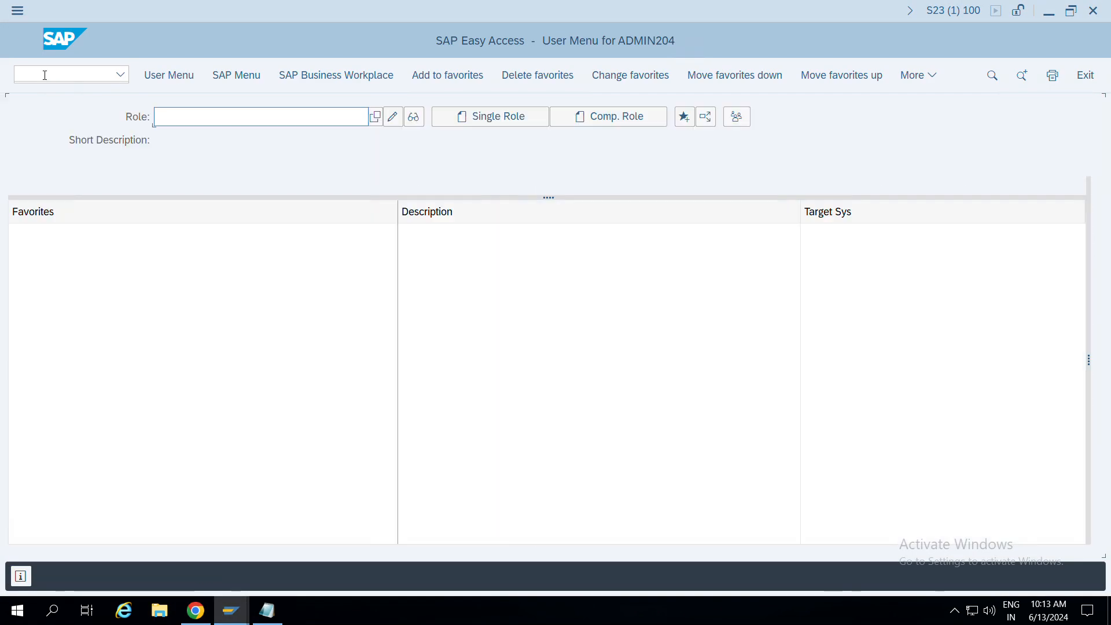
Create the single role ZS_SALES_ORDER_FSA and save it while opening its role menu.
{"action": "left_click", "coordinate": [204, 116]}
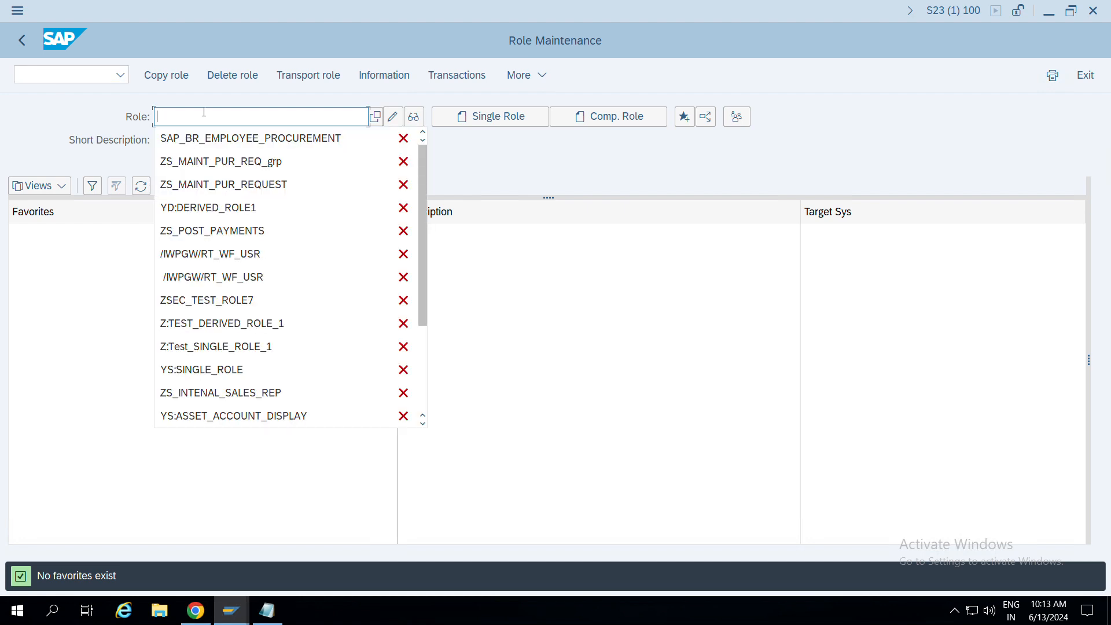
{"action": "type", "text": "Z"}
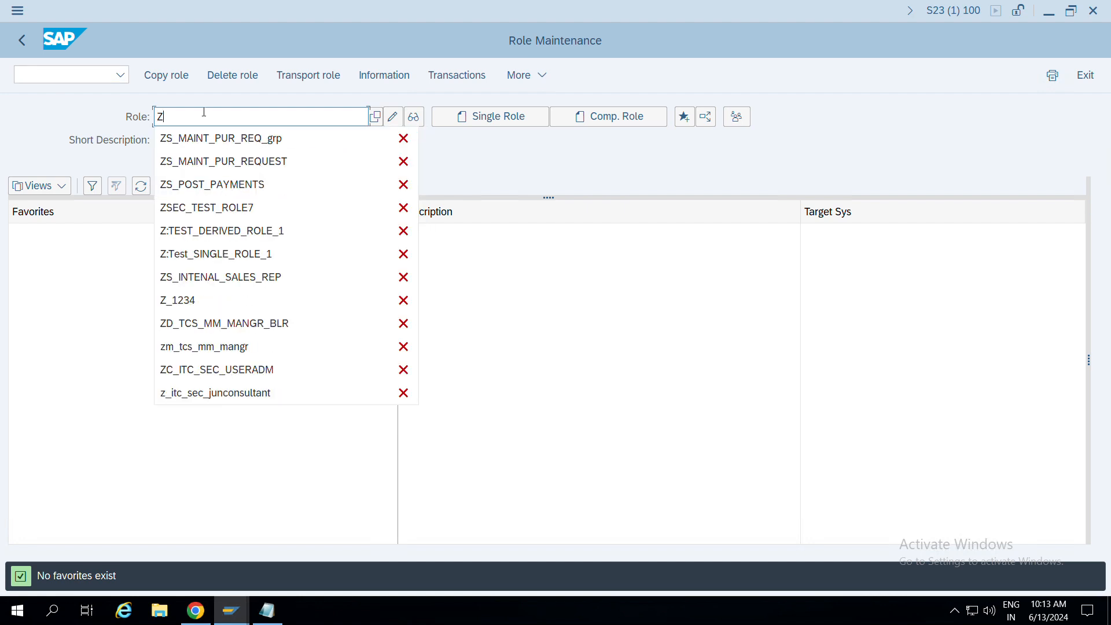
{"action": "type", "text": "S_"}
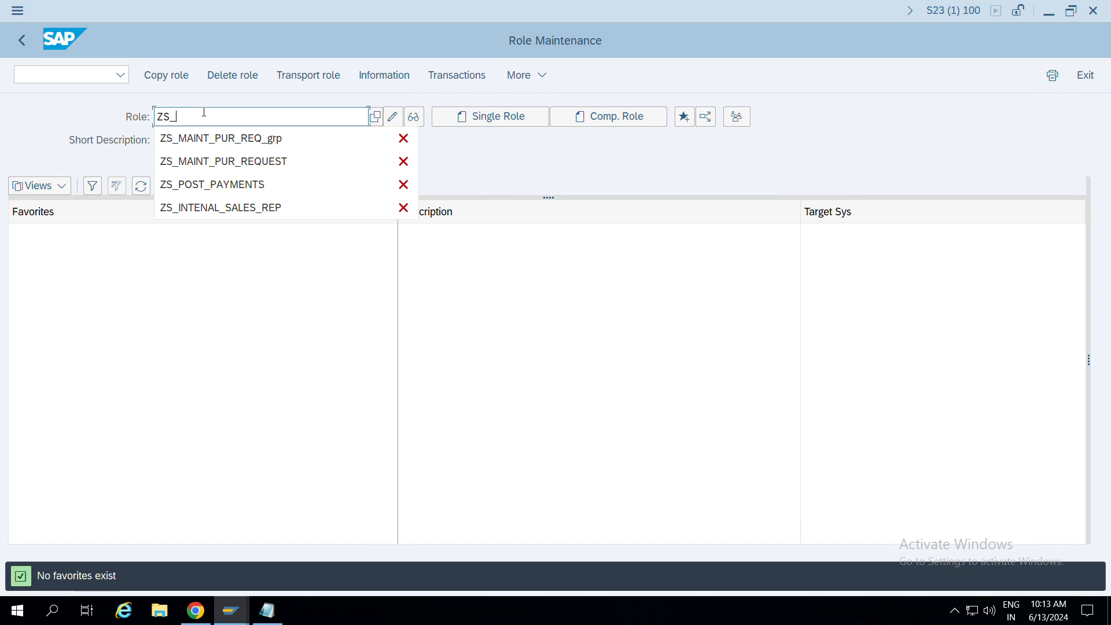
{"action": "type", "text": "SALES-ORDER"}
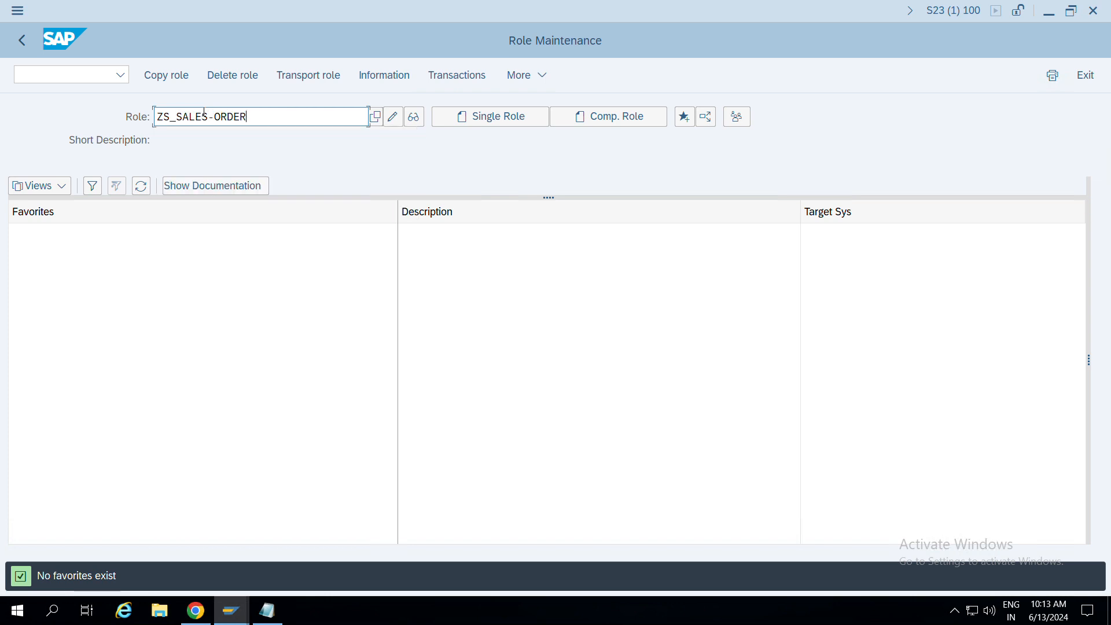
{"action": "type", "text": "_FSA"}
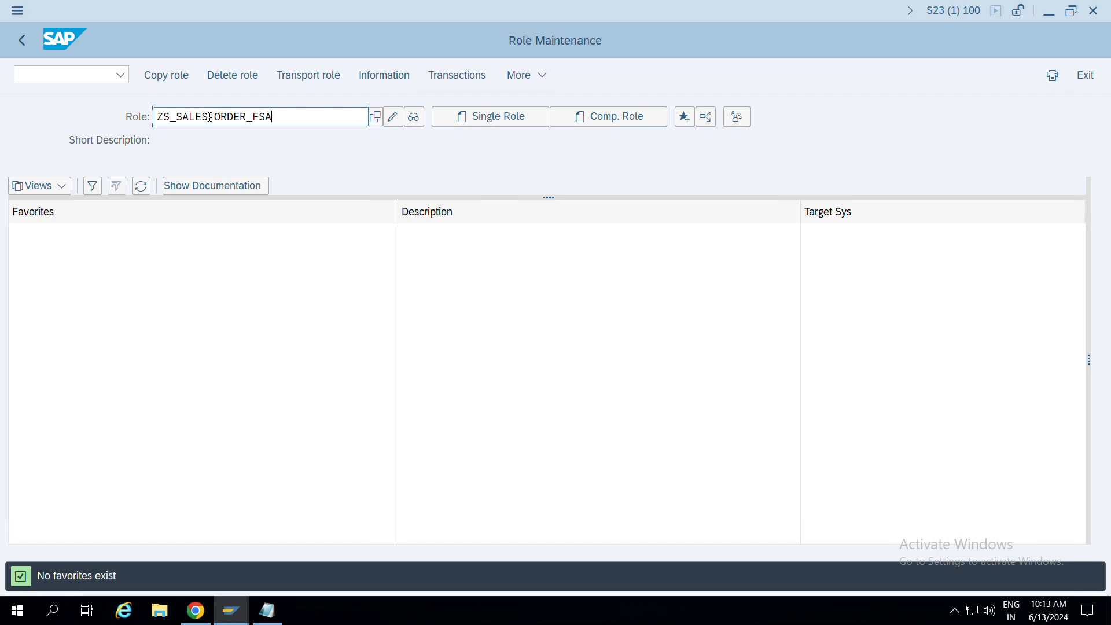
{"action": "key", "text": "BackSpace"}
{"action": "type", "text": "_"}
{"action": "left_click", "coordinate": [491, 120]}
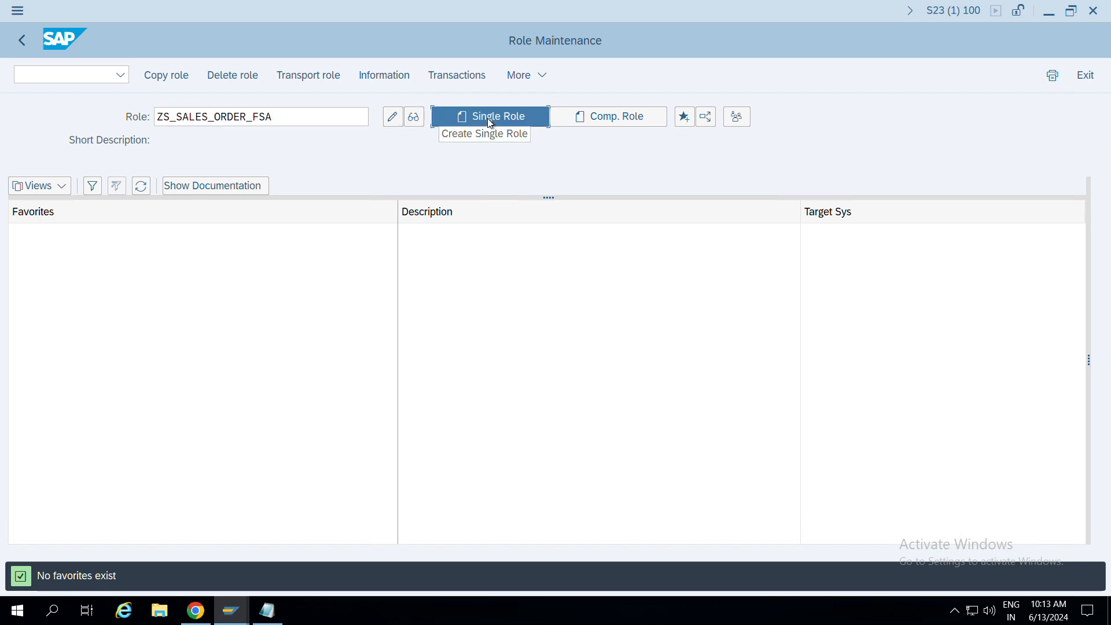
{"action": "left_click", "coordinate": [128, 237]}
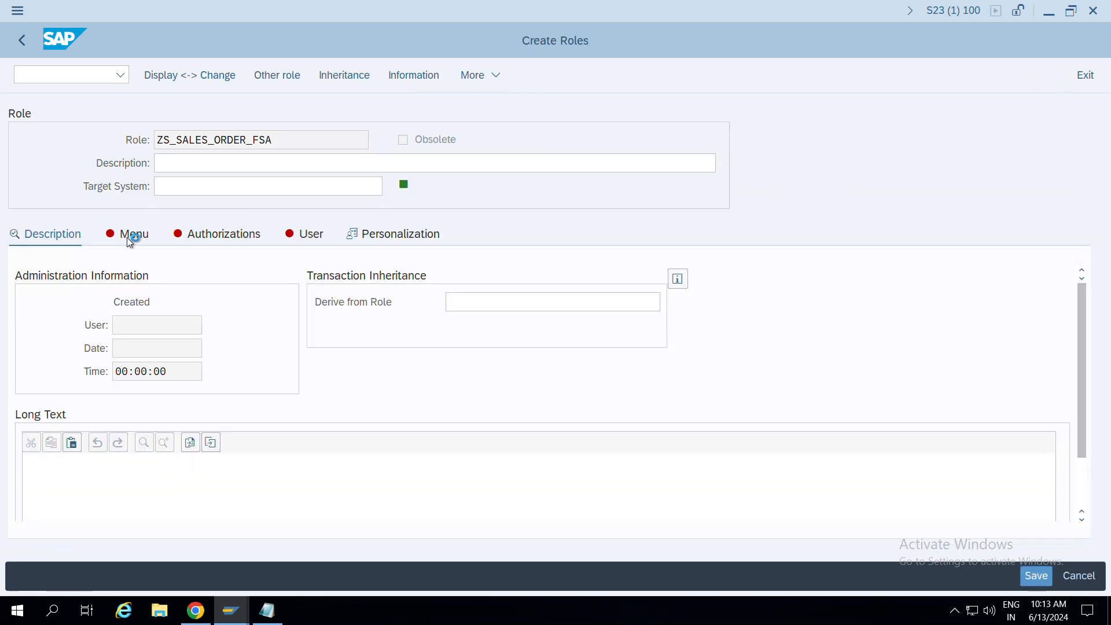
{"action": "left_click", "coordinate": [314, 384]}
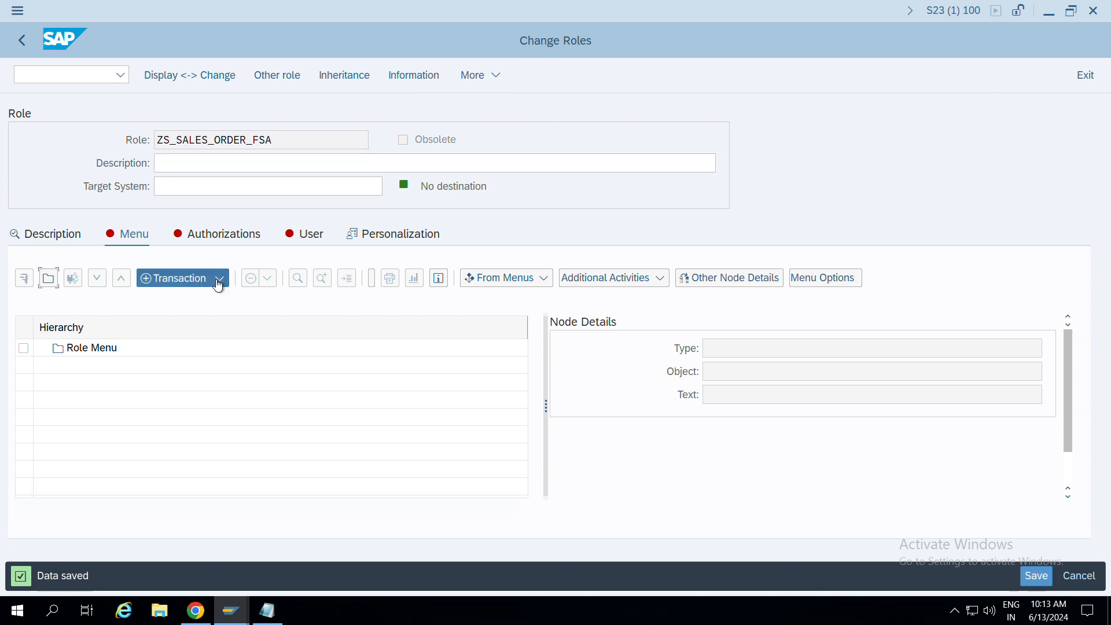
Assign the launchpad catalog ZCAT_SALES_ORDER_FSA to the role menu with its applications included, copying the catalog ID from Notepad.
{"action": "left_click", "coordinate": [219, 280]}
{"action": "mouse_move", "coordinate": [339, 409]}
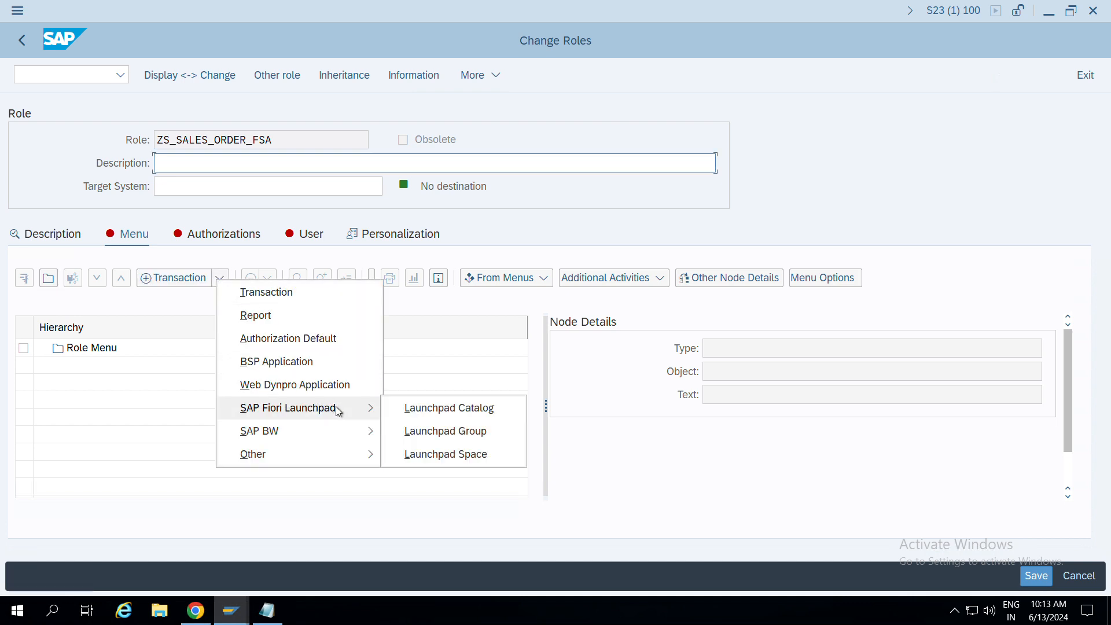
{"action": "left_click", "coordinate": [476, 414]}
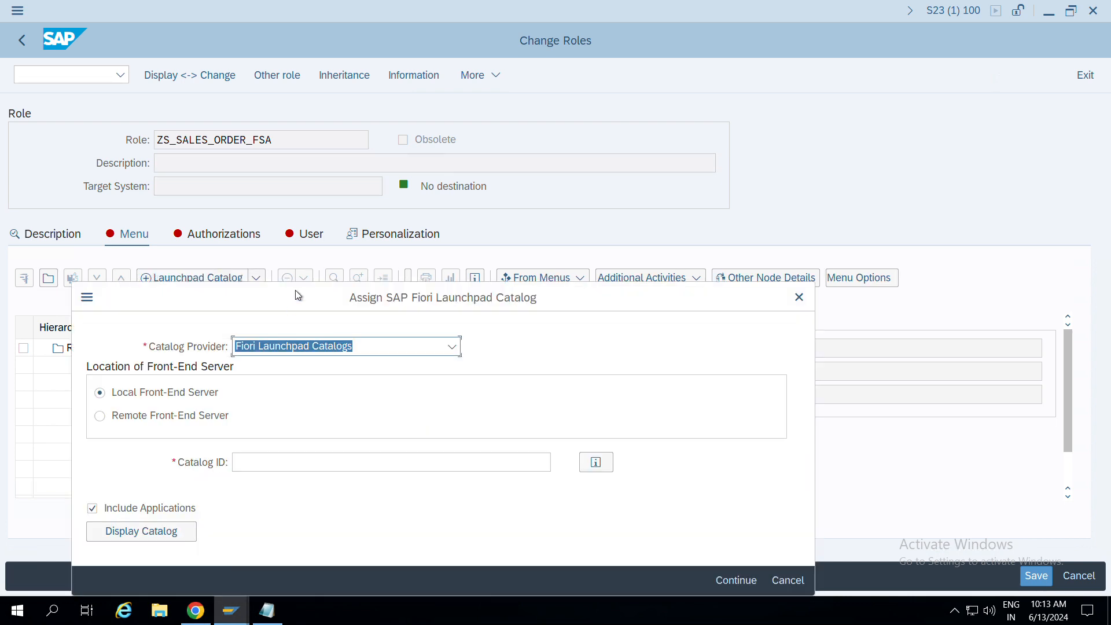
{"action": "left_click", "coordinate": [367, 463]}
{"action": "key", "text": "alt+Tab"}
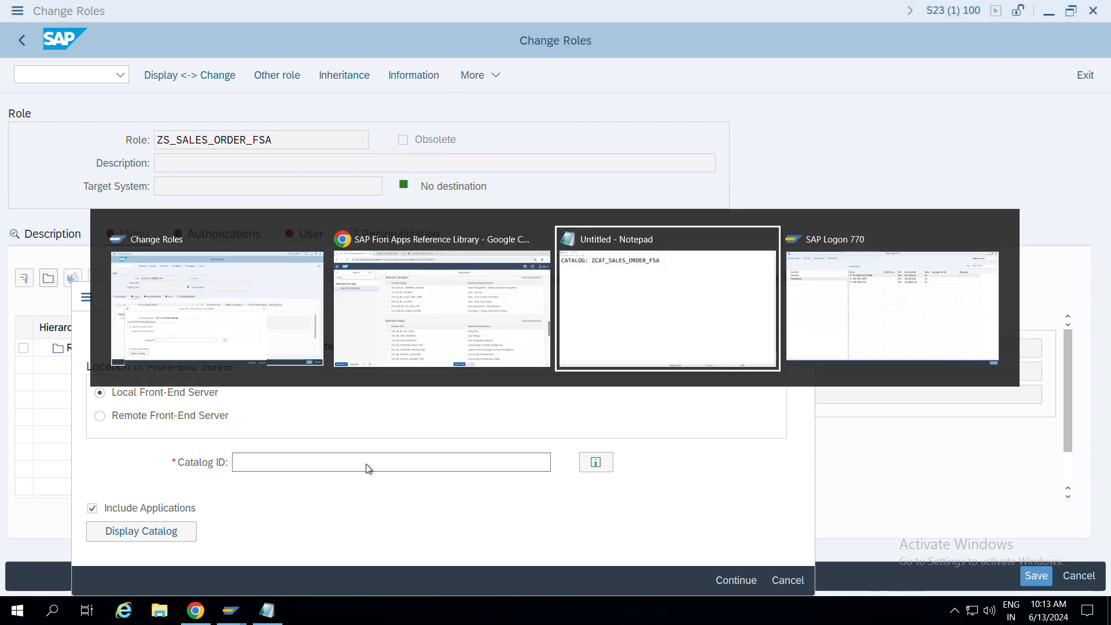
{"action": "left_click_drag", "start_coordinate": [524, 55], "coordinate": [165, 51]}
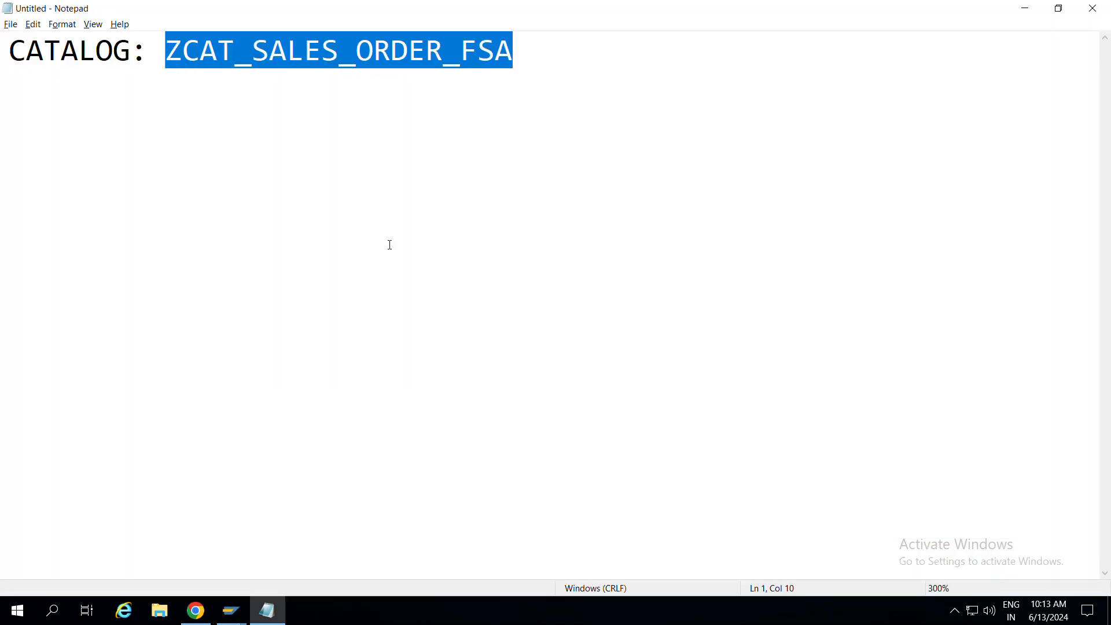
{"action": "key", "text": "ctrl+c"}
{"action": "key", "text": "alt+Tab"}
{"action": "key", "text": "ctrl+v"}
{"action": "key", "text": "Return"}
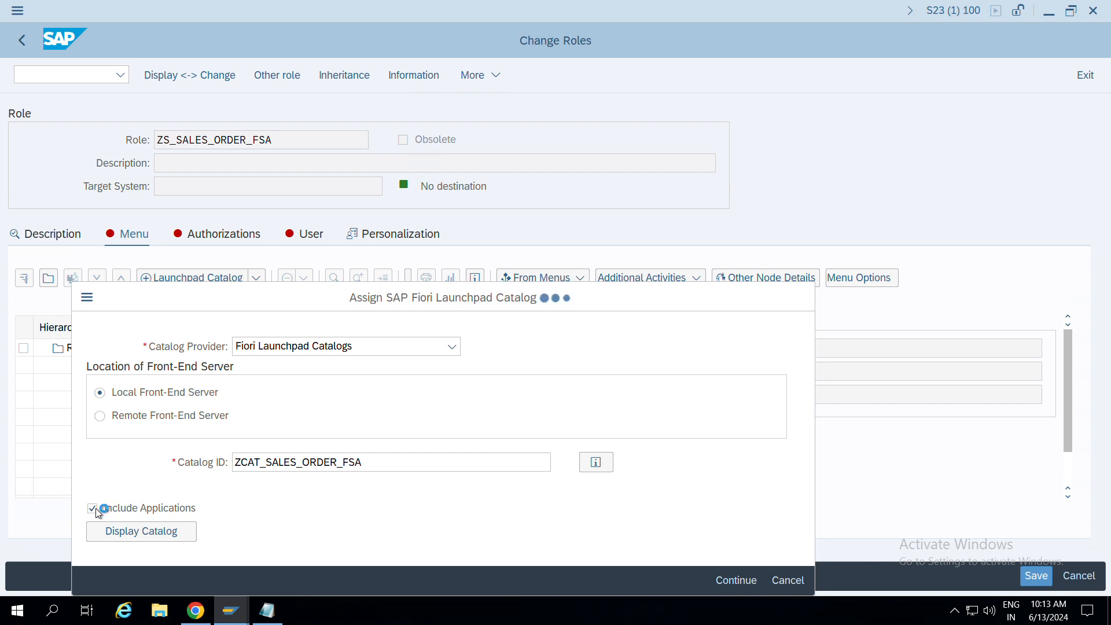
Collapse the ZCAT_SALES_ORDER_FSA catalog node and delete it from the role menu.
{"action": "left_click", "coordinate": [56, 365]}
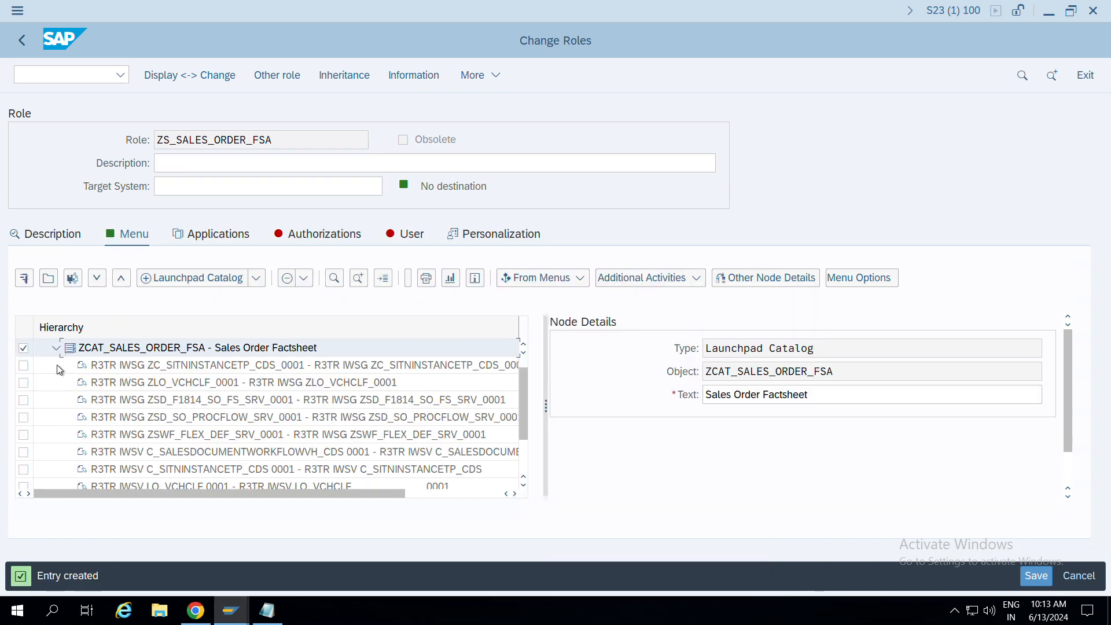
{"action": "left_click", "coordinate": [57, 347]}
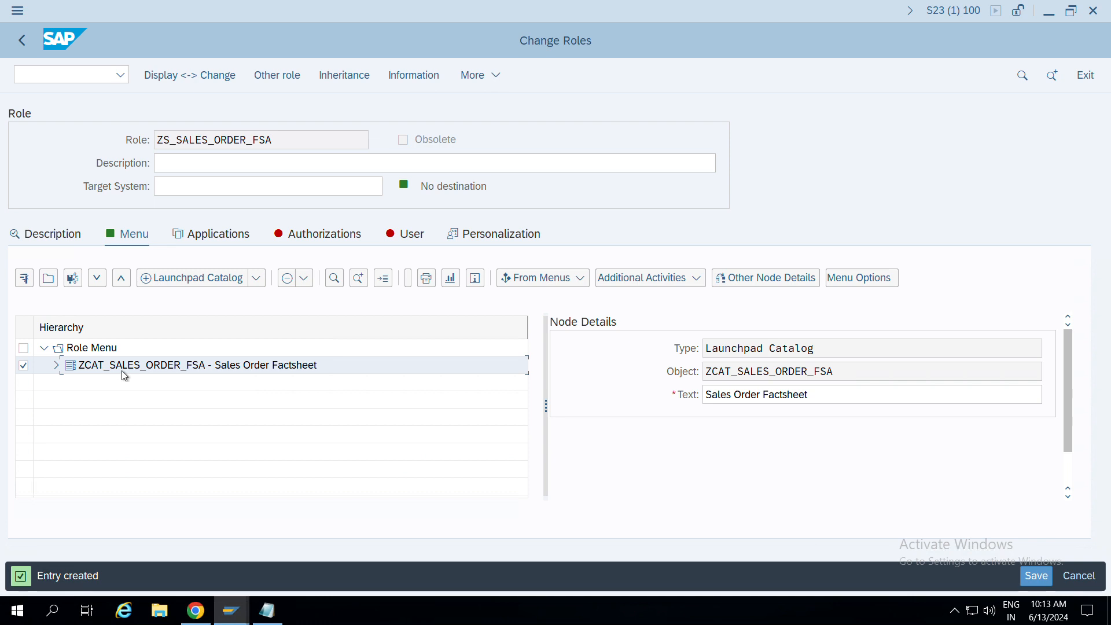
{"action": "right_click", "coordinate": [121, 370]}
{"action": "left_click", "coordinate": [202, 406]}
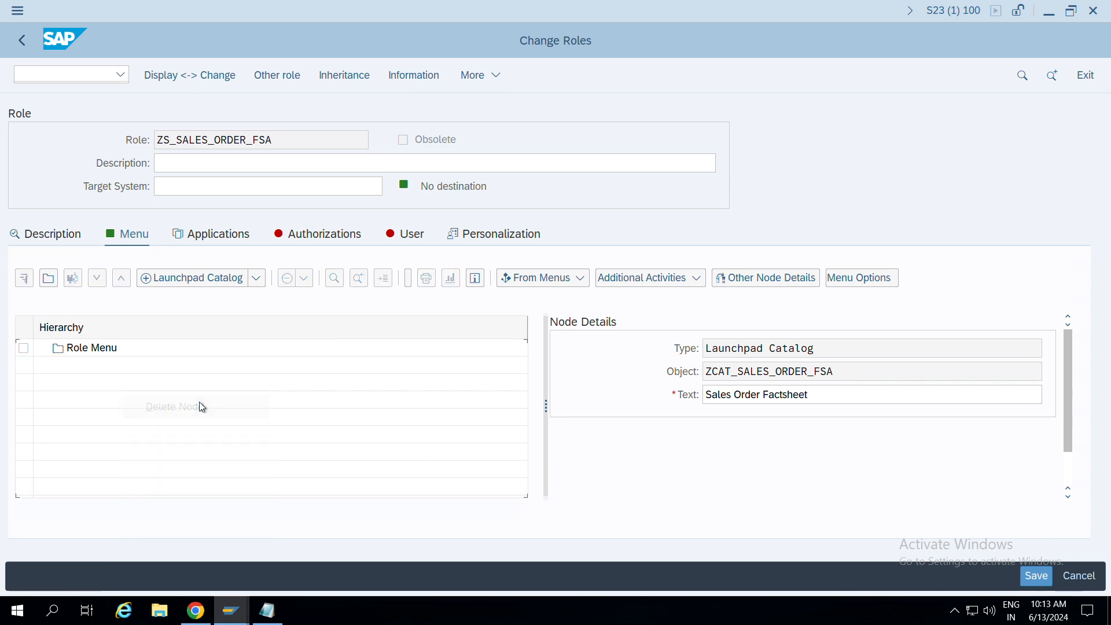
Assign the launchpad catalog ZCAT_SALES_ORDER_FSA to the role menu without including its applications.
{"action": "left_click", "coordinate": [222, 280]}
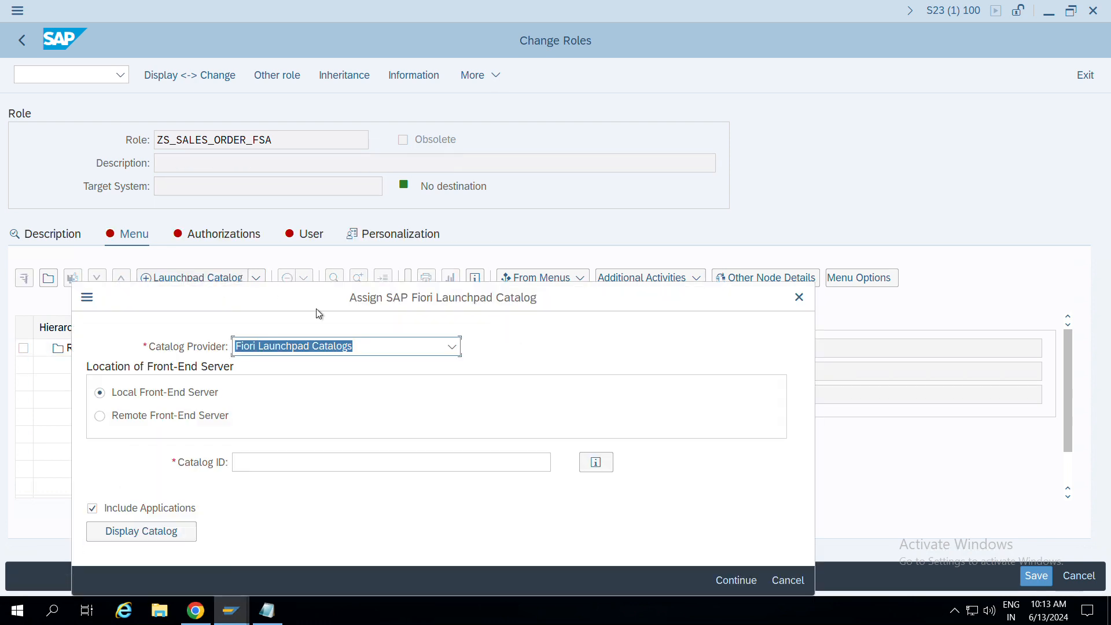
{"action": "left_click", "coordinate": [347, 462]}
{"action": "key", "text": "ctrl+v"}
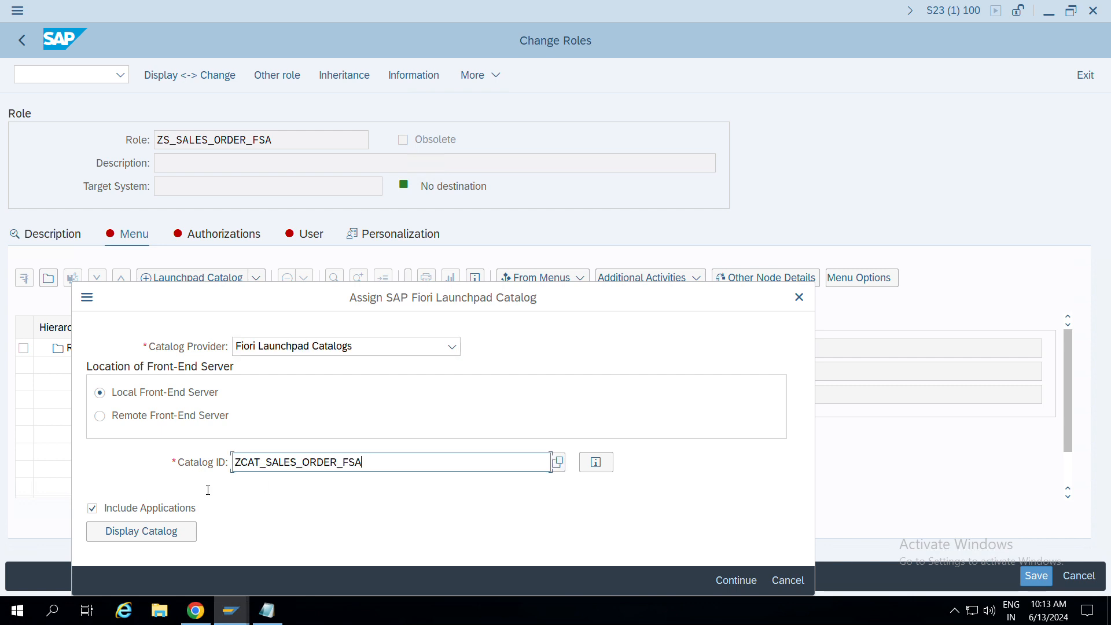
{"action": "left_click", "coordinate": [92, 508]}
{"action": "left_click", "coordinate": [735, 580]}
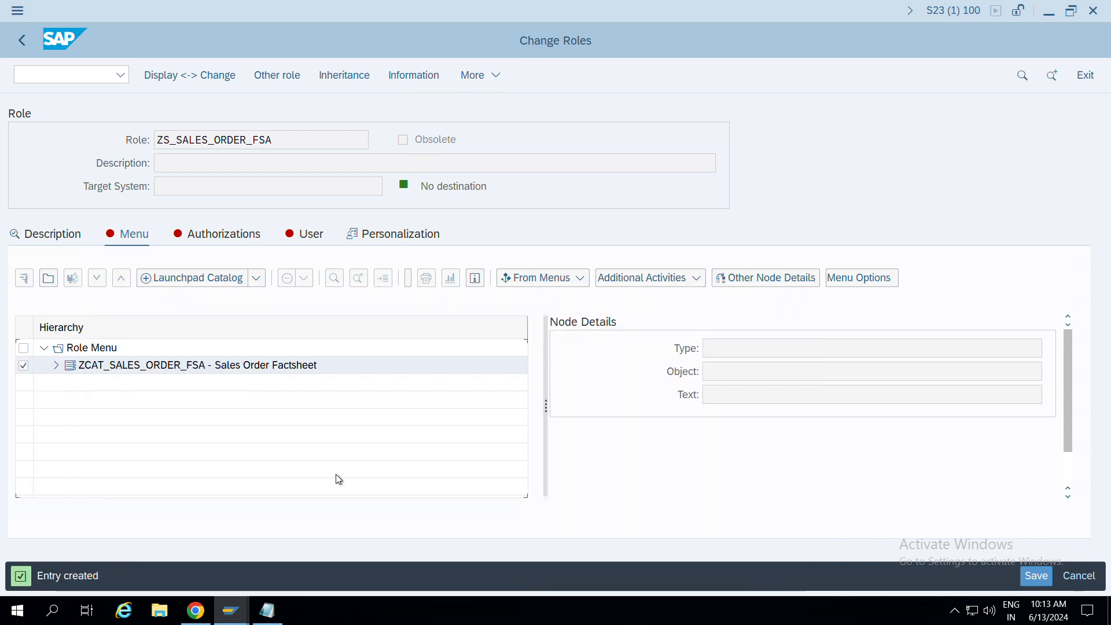
Start adding an authorization default of type SAP Gateway: Service Groups Metadata to the role menu.
{"action": "left_click", "coordinate": [256, 278]}
{"action": "left_click", "coordinate": [383, 338]}
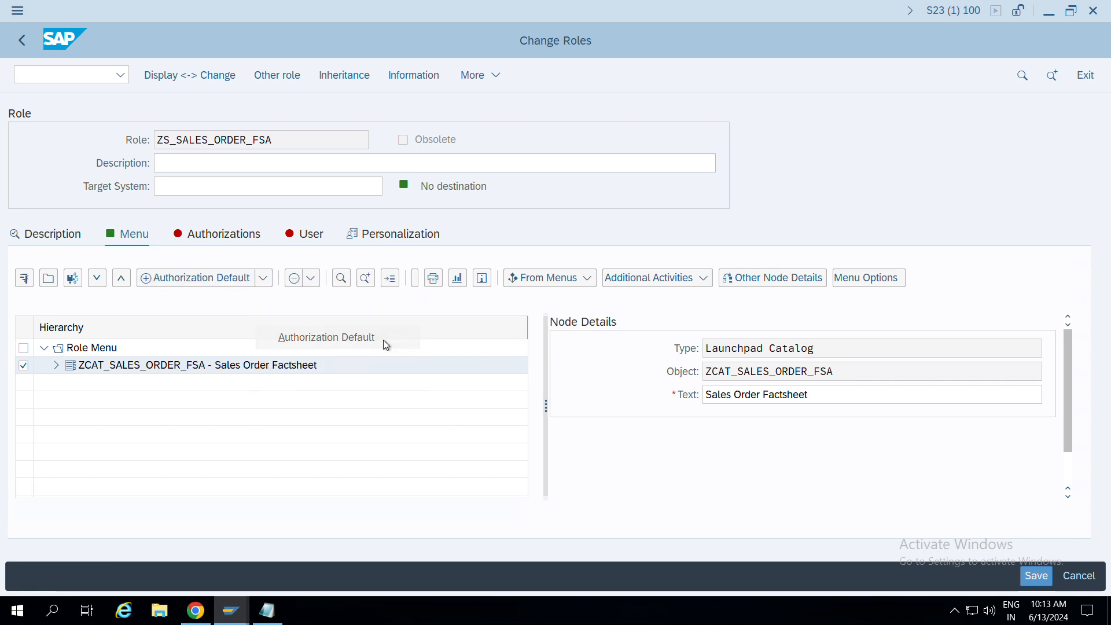
{"action": "left_click", "coordinate": [401, 90]}
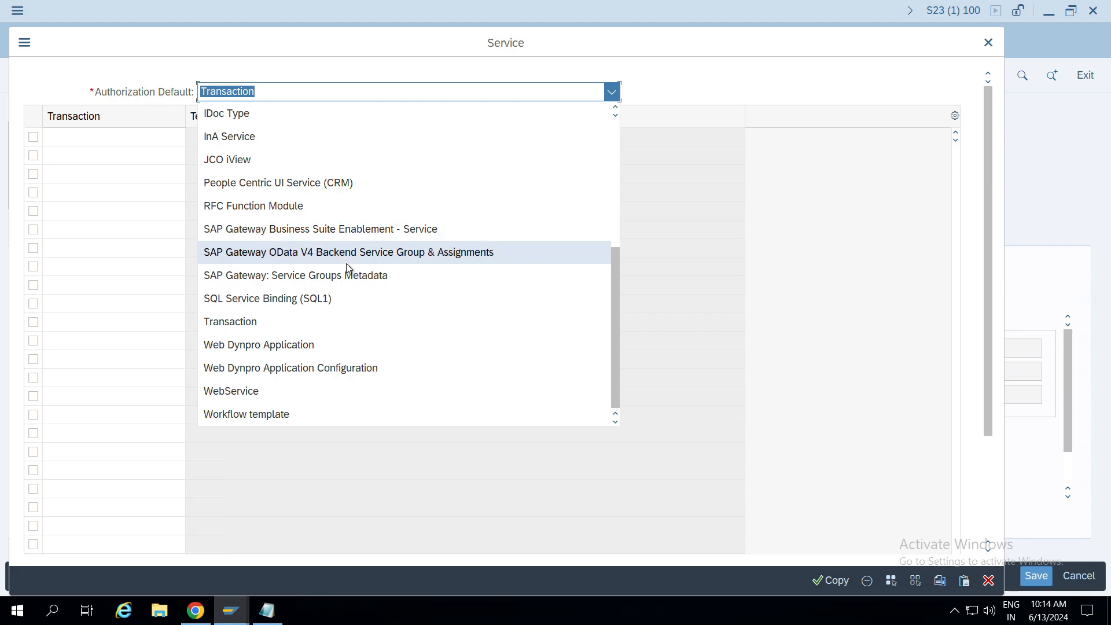
{"action": "left_click", "coordinate": [360, 277]}
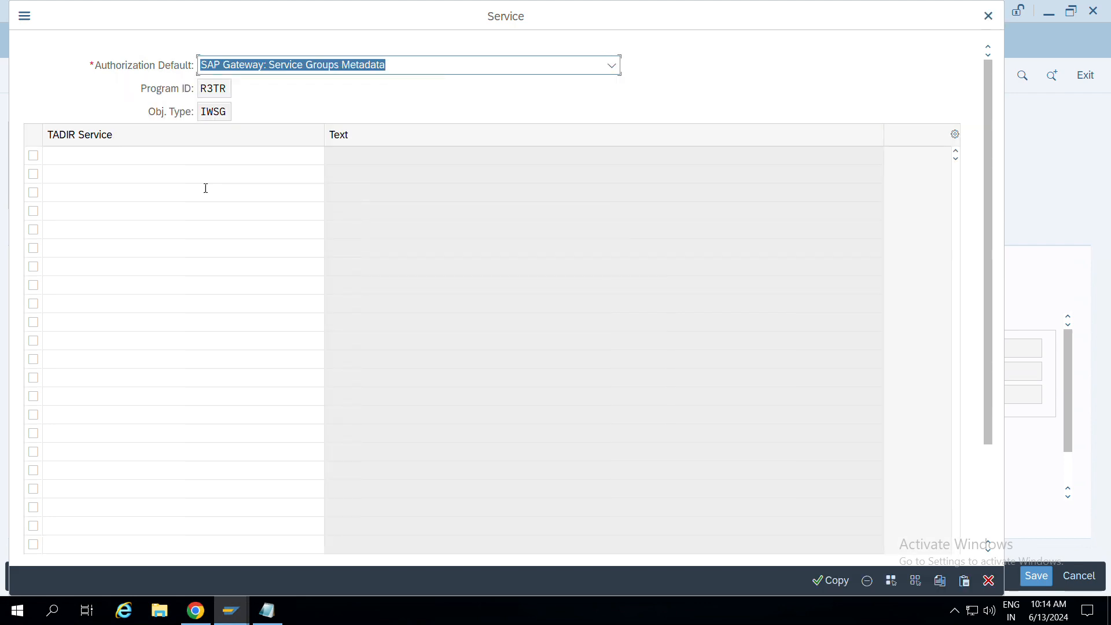
Switch to the SAP Fiori Apps Reference Library in Chrome and copy the OData service name SD_F1814_SO_FS_SRV.
{"action": "left_click", "coordinate": [209, 155]}
{"action": "key", "text": "alt+Tab"}
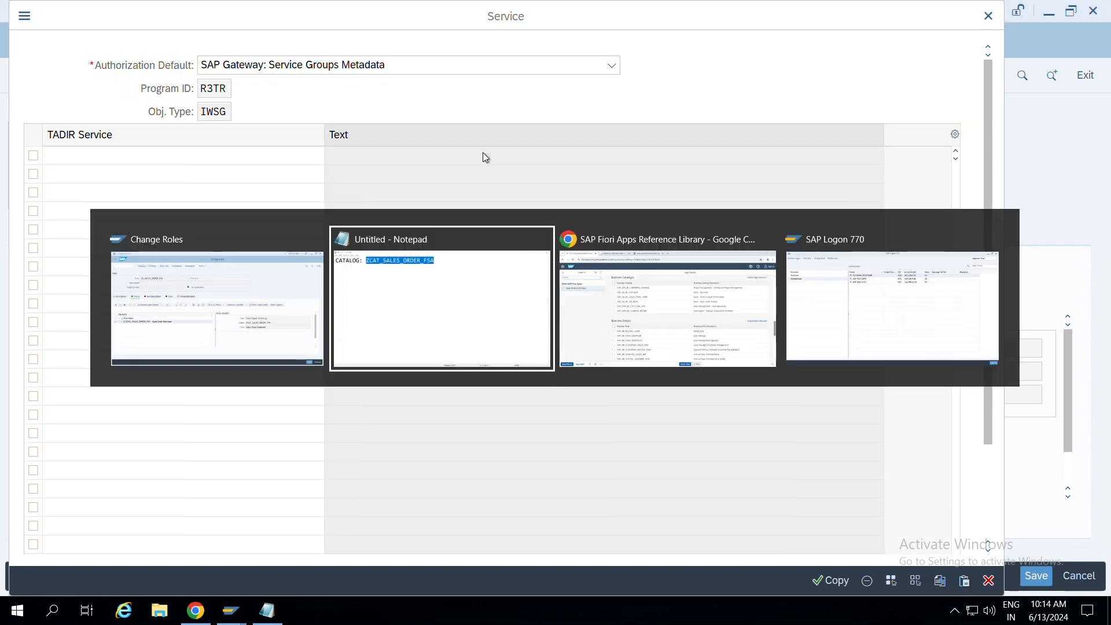
{"action": "key", "text": "alt+Tab"}
{"action": "scroll", "coordinate": [459, 309], "scroll_direction": "up", "scroll_amount": 2}
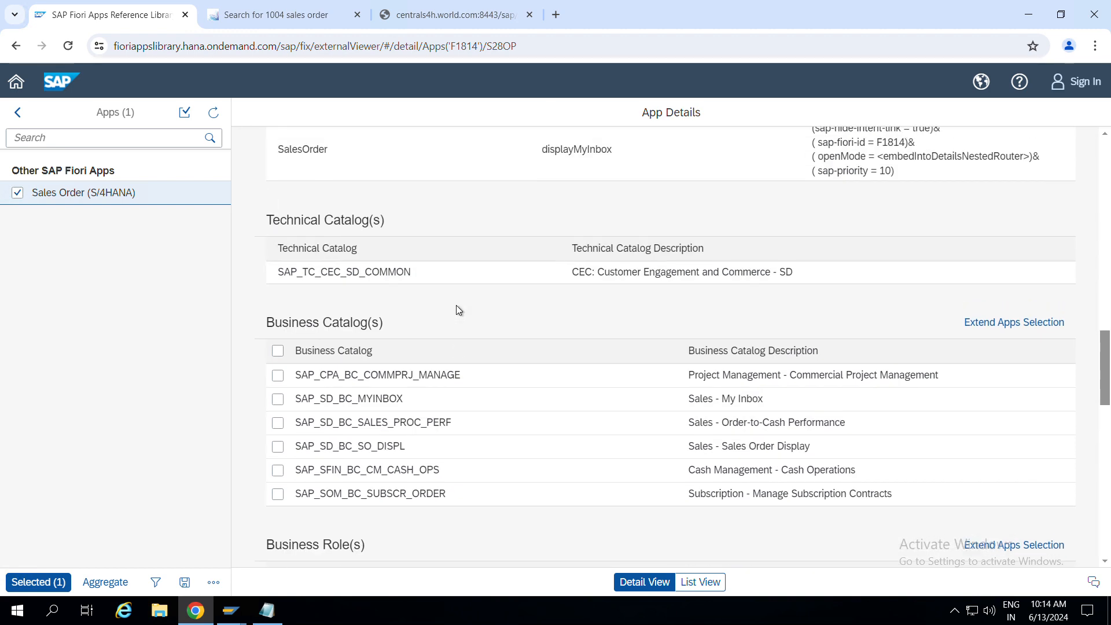
{"action": "scroll", "coordinate": [458, 310], "scroll_direction": "up", "scroll_amount": 6}
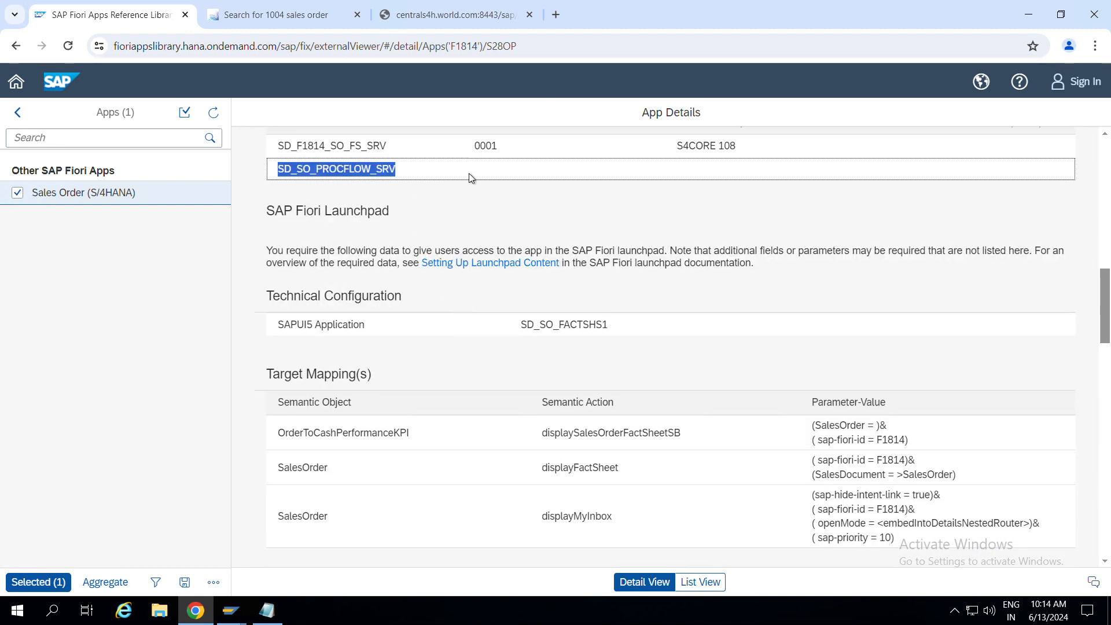
{"action": "scroll", "coordinate": [469, 173], "scroll_direction": "up", "scroll_amount": 3}
{"action": "left_click_drag", "start_coordinate": [399, 325], "coordinate": [271, 321]}
{"action": "key", "text": "ctrl+c"}
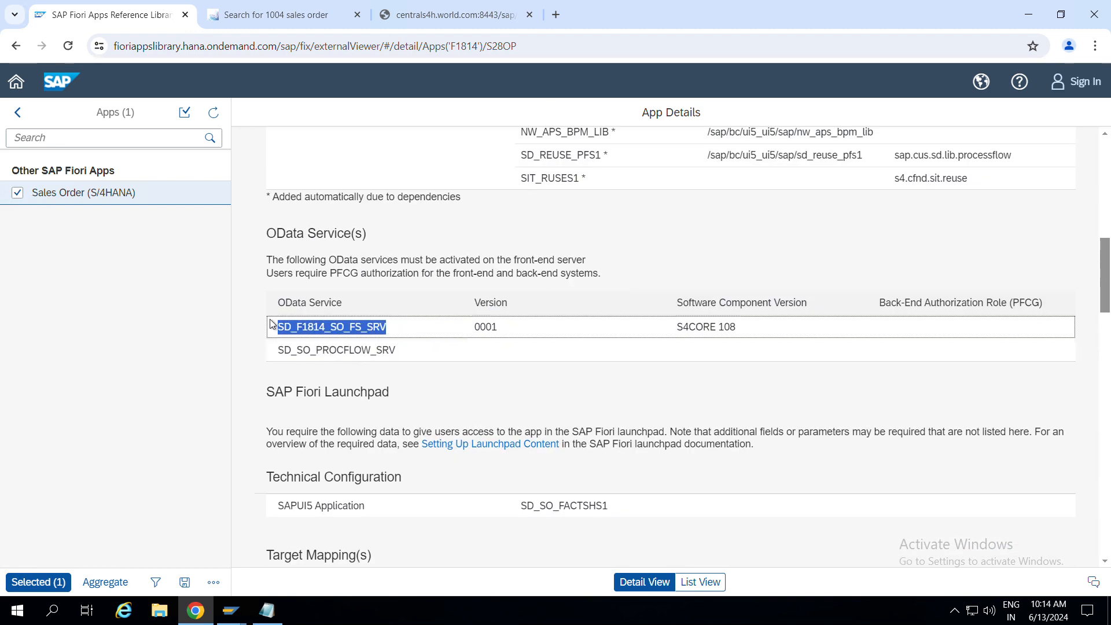
Return to the SAP Service dialog, open the object list for the first TADIR service and search it for SD_F1814_SO_FS_SRV.
{"action": "key", "text": "alt+Tab"}
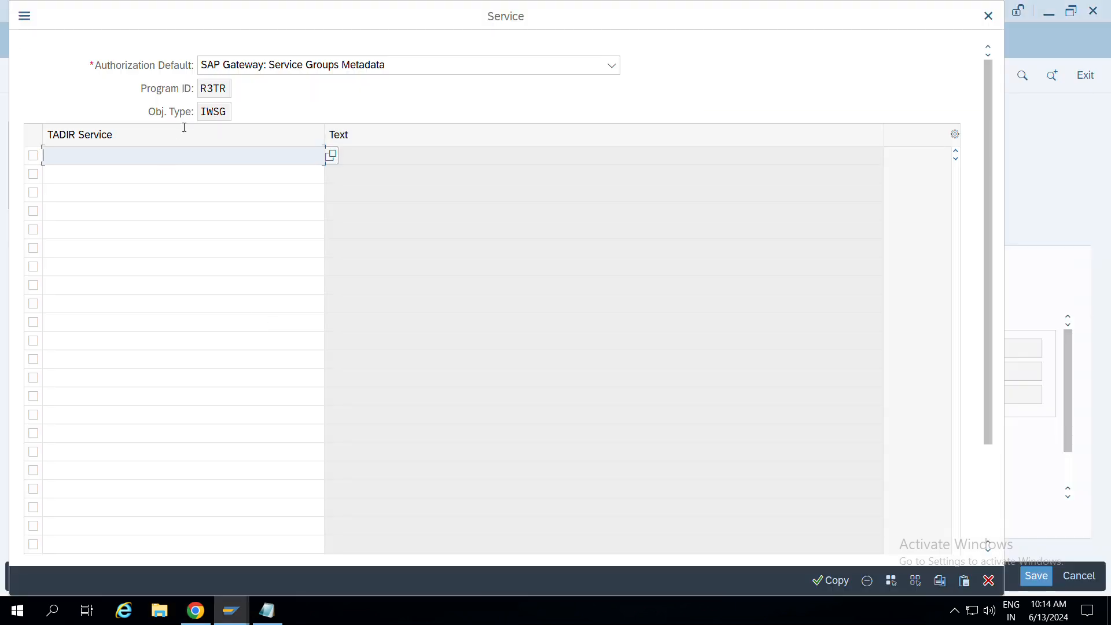
{"action": "left_click", "coordinate": [333, 155]}
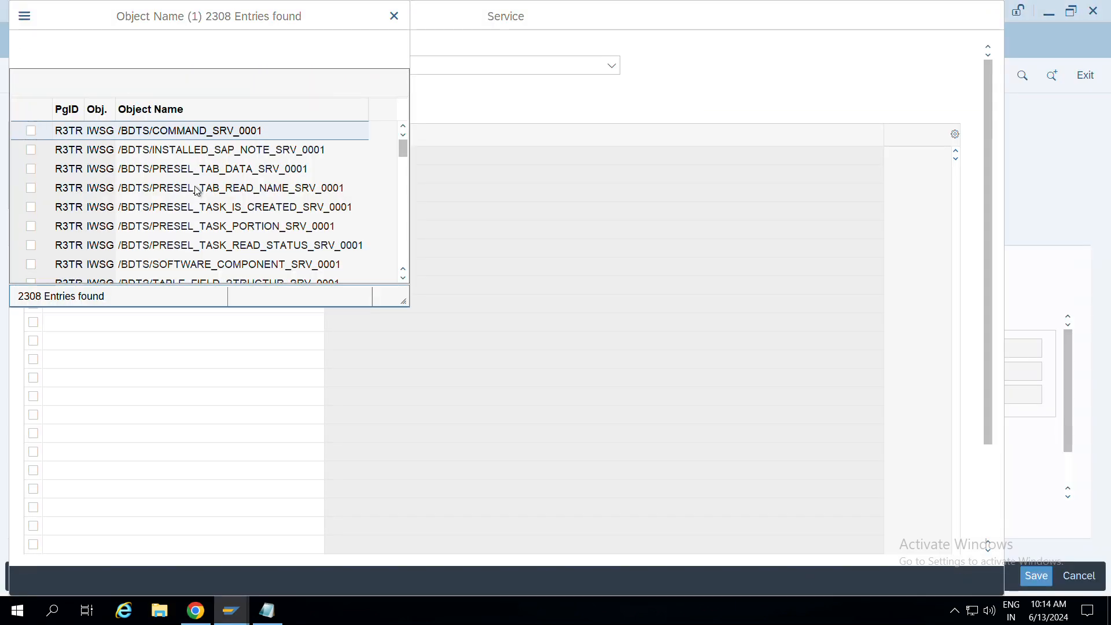
{"action": "left_click", "coordinate": [91, 81]}
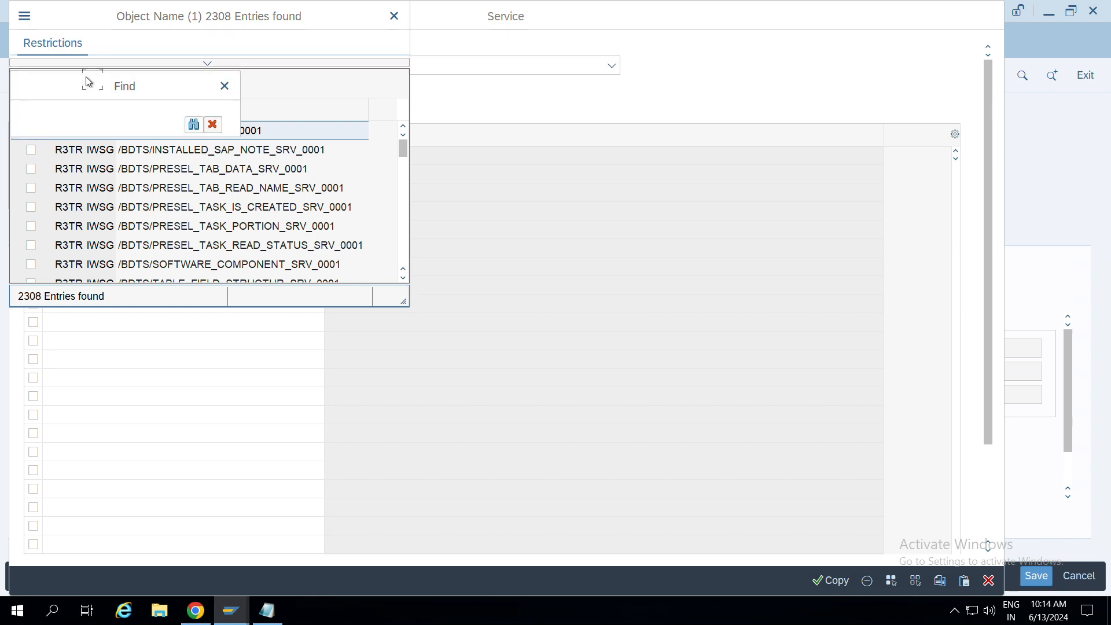
{"action": "key", "text": "ctrl+v"}
{"action": "left_click", "coordinate": [193, 124]}
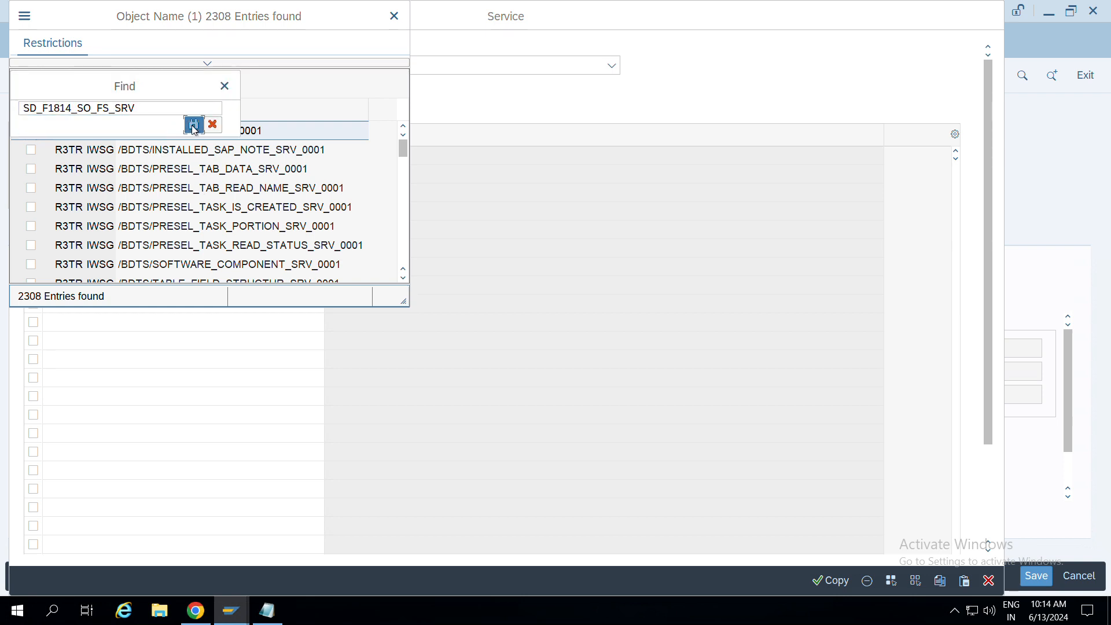
{"action": "left_click", "coordinate": [100, 83]}
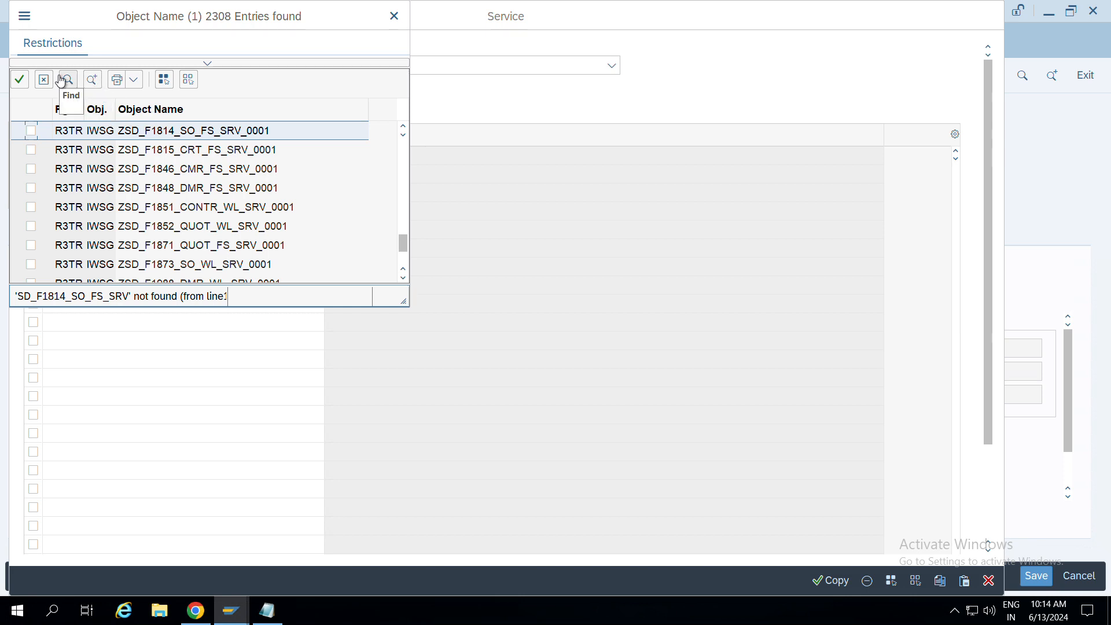
Repeat the search as *SD_F1814_SO_FS_SRV and adopt ZSD_F1814_SO_FS_SRV_0001 as the first TADIR service.
{"action": "left_click", "coordinate": [68, 80]}
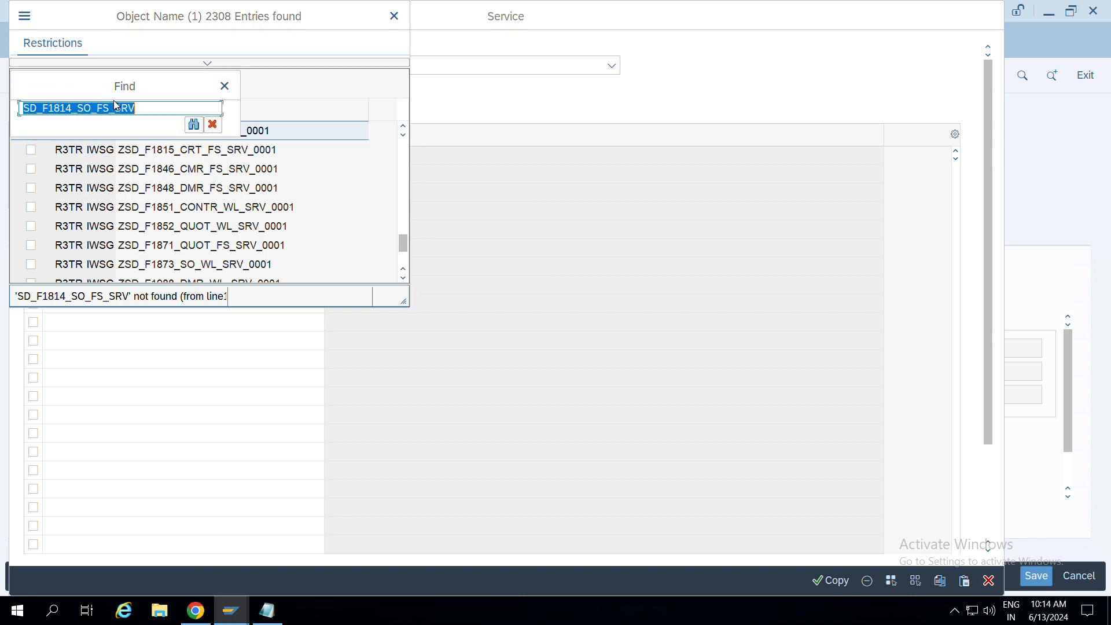
{"action": "key", "text": "Left"}
{"action": "type", "text": "("}
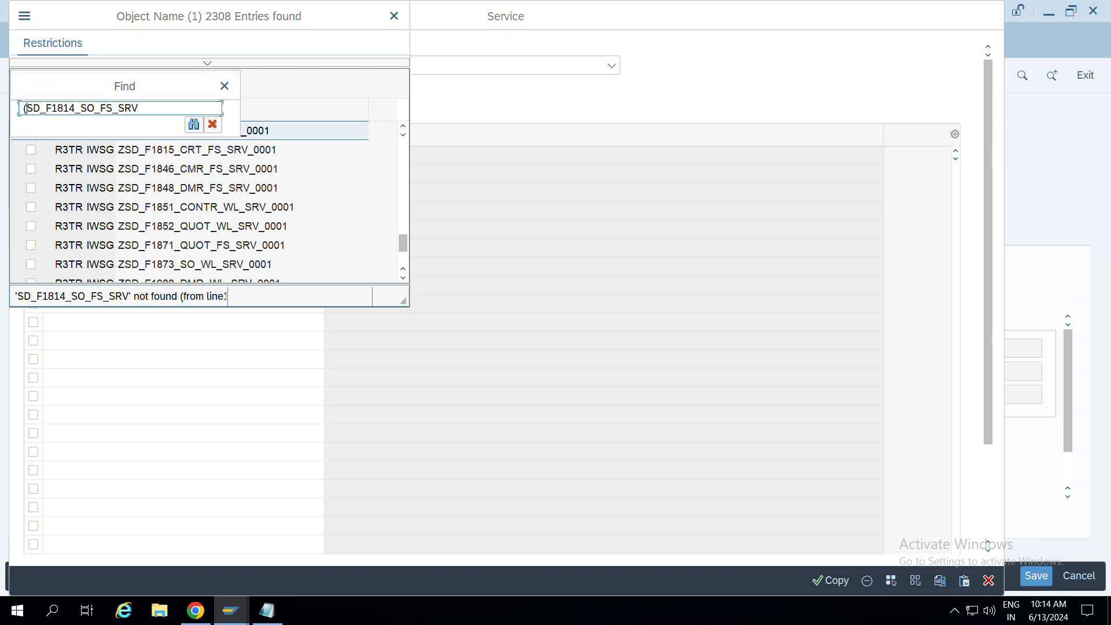
{"action": "key", "text": "BackSpace"}
{"action": "type", "text": "*"}
{"action": "left_click", "coordinate": [194, 125]}
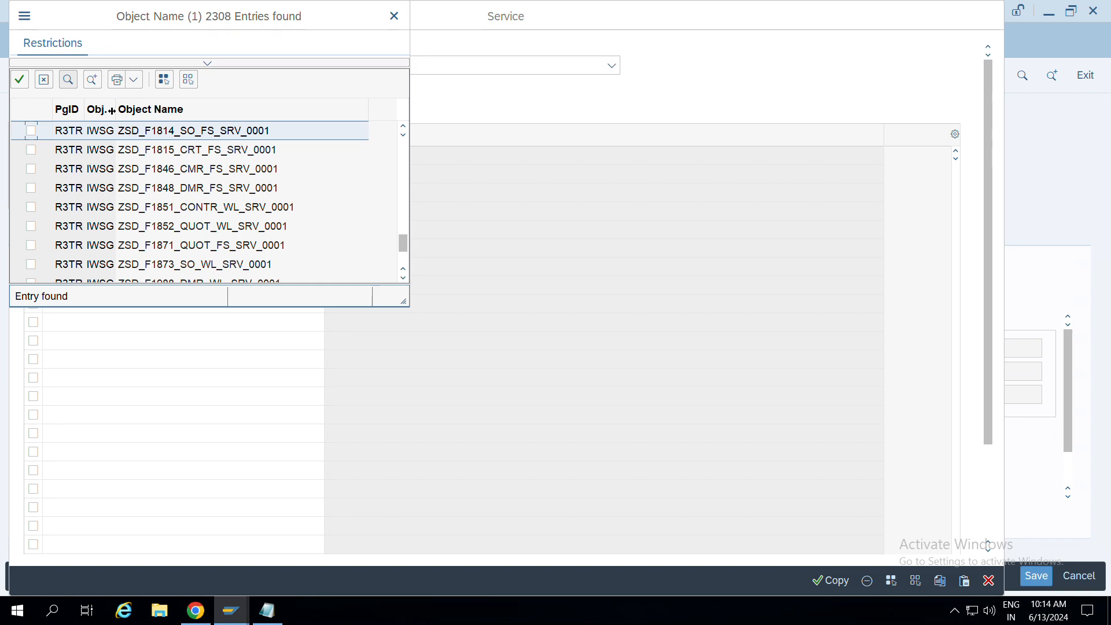
{"action": "key", "text": "alt+Tab"}
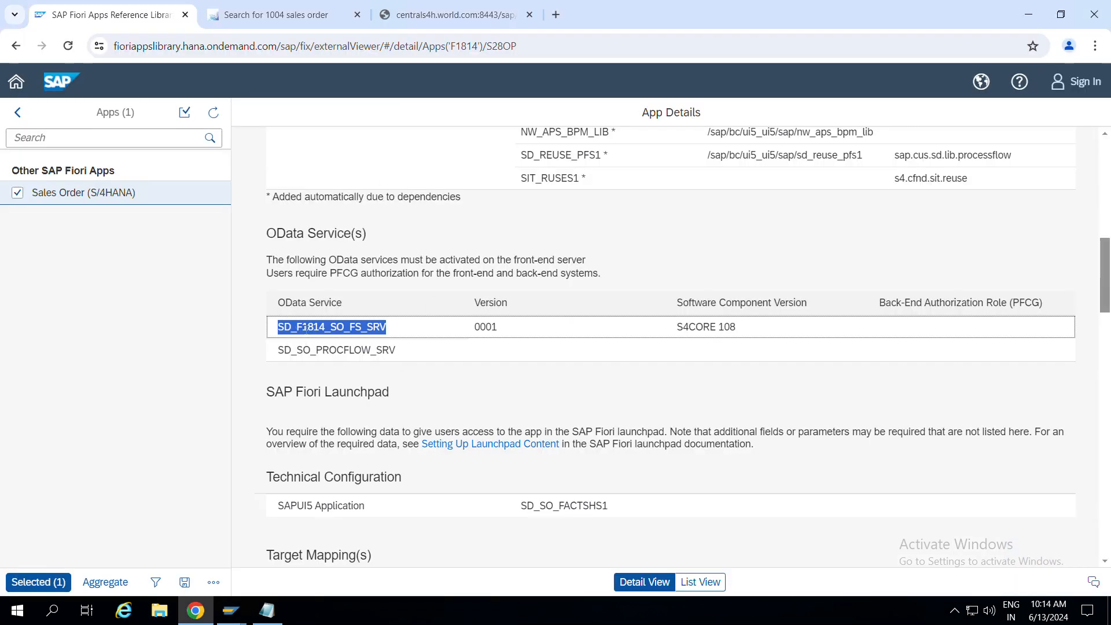
{"action": "key", "text": "alt+Tab"}
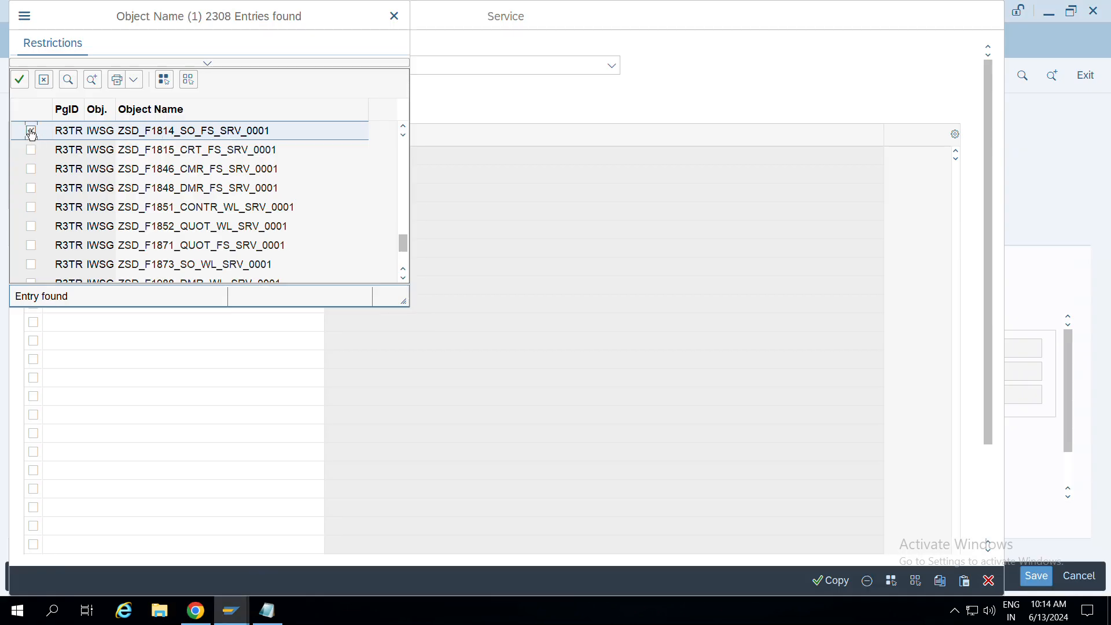
{"action": "left_click", "coordinate": [20, 80]}
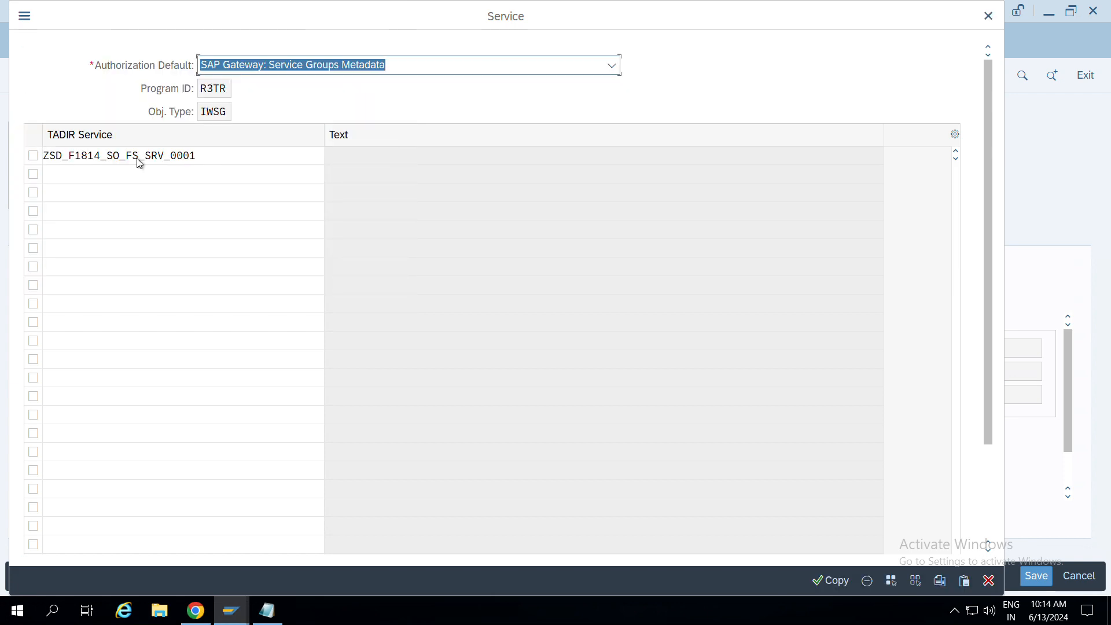
{"action": "key", "text": "Return"}
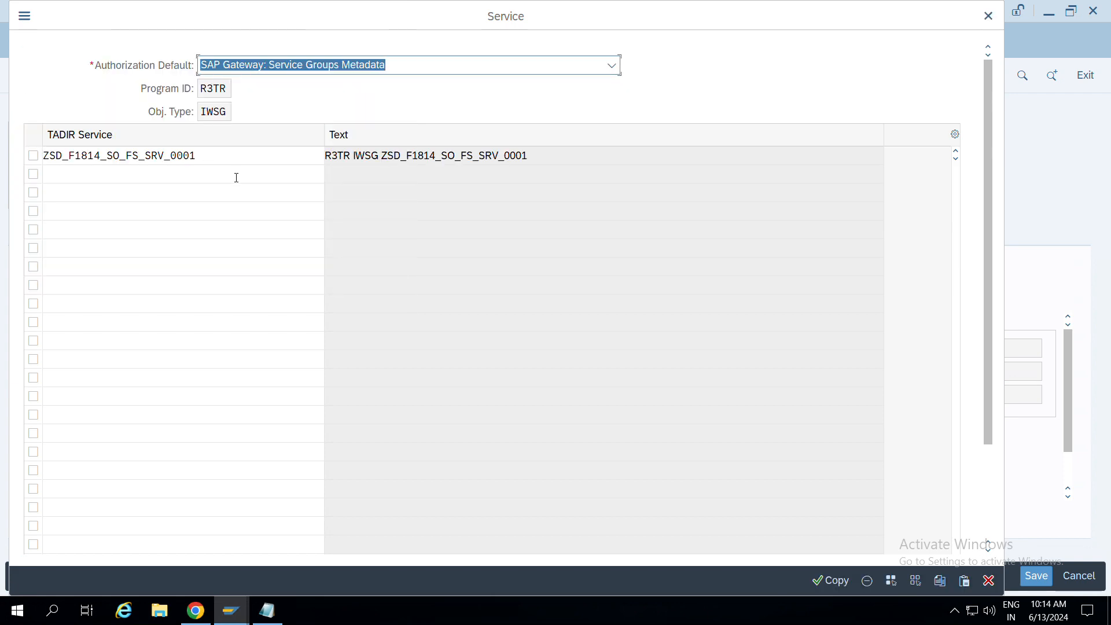
Copy the second OData service name, SD_SO_PROCFLOW_SRV, from the Fiori Apps Reference Library for the next TADIR service row.
{"action": "left_click", "coordinate": [237, 177]}
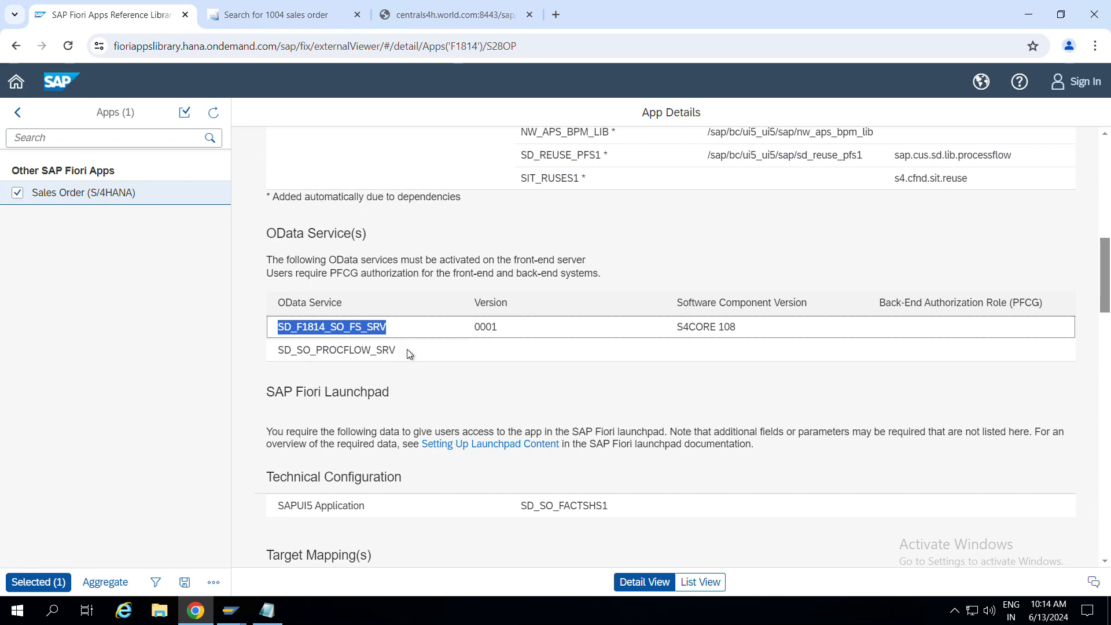
{"action": "left_click_drag", "start_coordinate": [407, 350], "coordinate": [278, 350]}
{"action": "key", "text": "ctrl+c"}
{"action": "key", "text": "alt+Tab"}
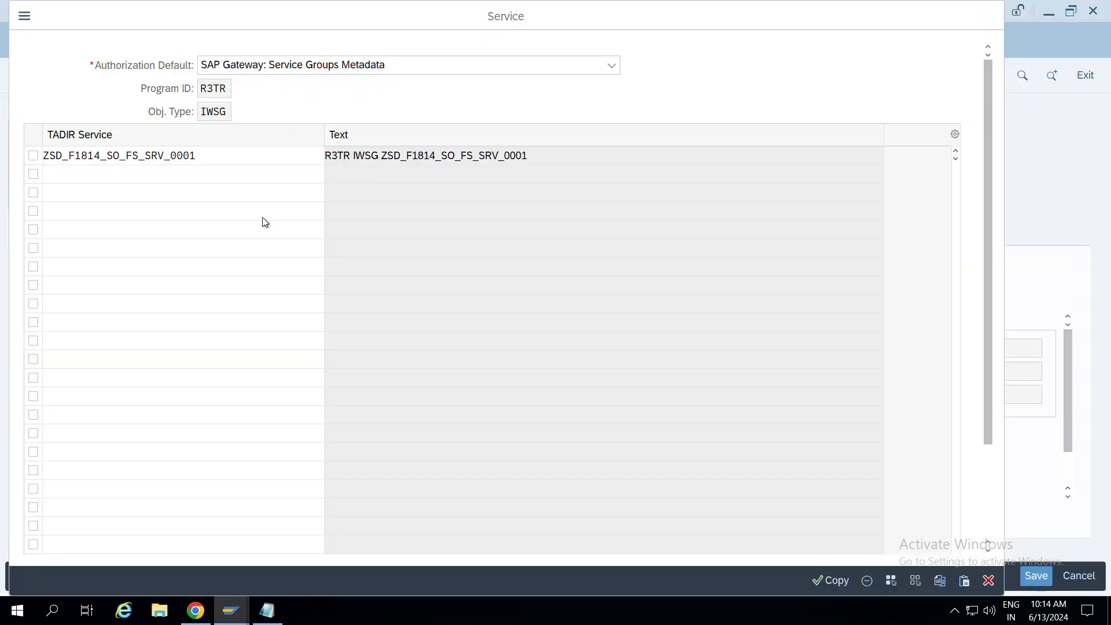
Find *SD_SO_PROCFLOW_SRV, adopt ZSD_SO_PROCFLOW_SRV_0001 as the second TADIR service, and insert both services into the role menu.
{"action": "key", "text": "F4"}
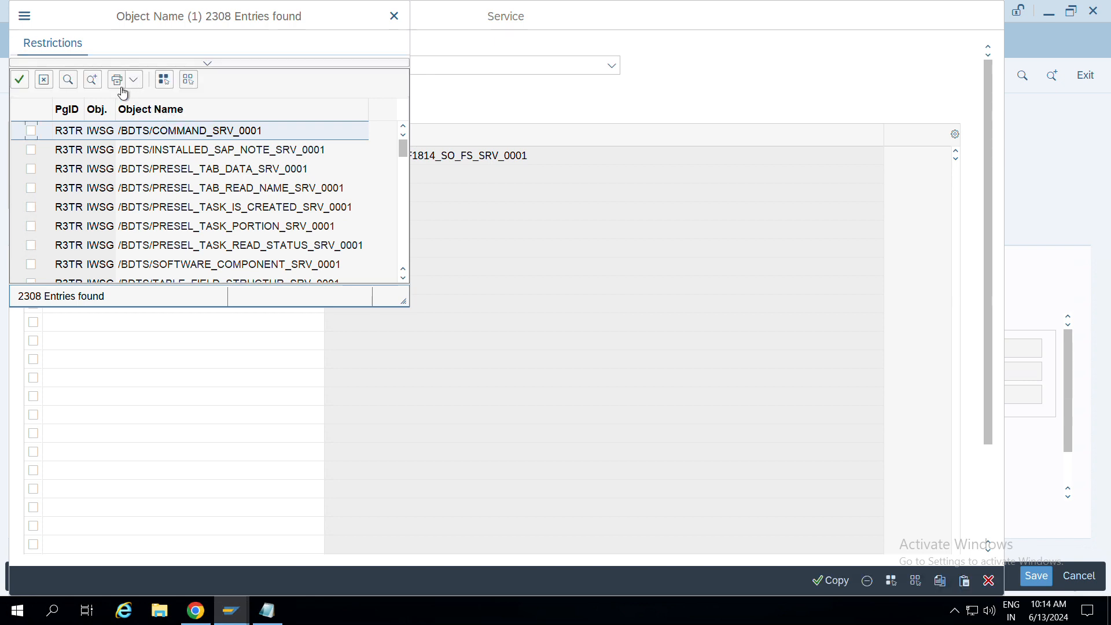
{"action": "left_click", "coordinate": [68, 80]}
{"action": "type", "text": "*"}
{"action": "key", "text": "ctrl+v"}
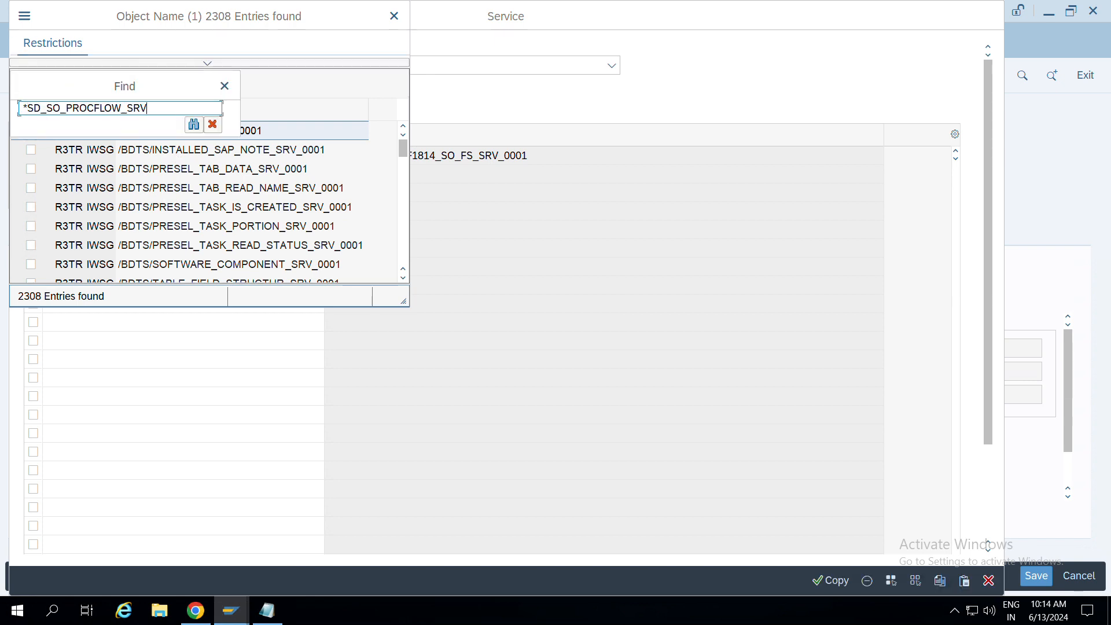
{"action": "left_click", "coordinate": [193, 124]}
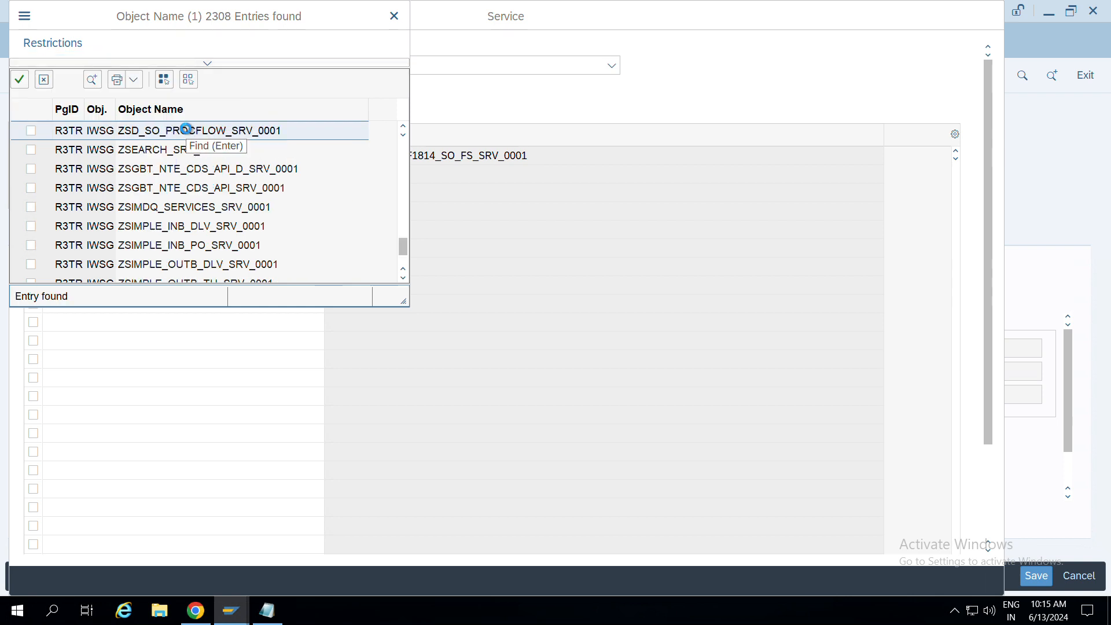
{"action": "left_click", "coordinate": [31, 131]}
{"action": "left_click", "coordinate": [20, 79]}
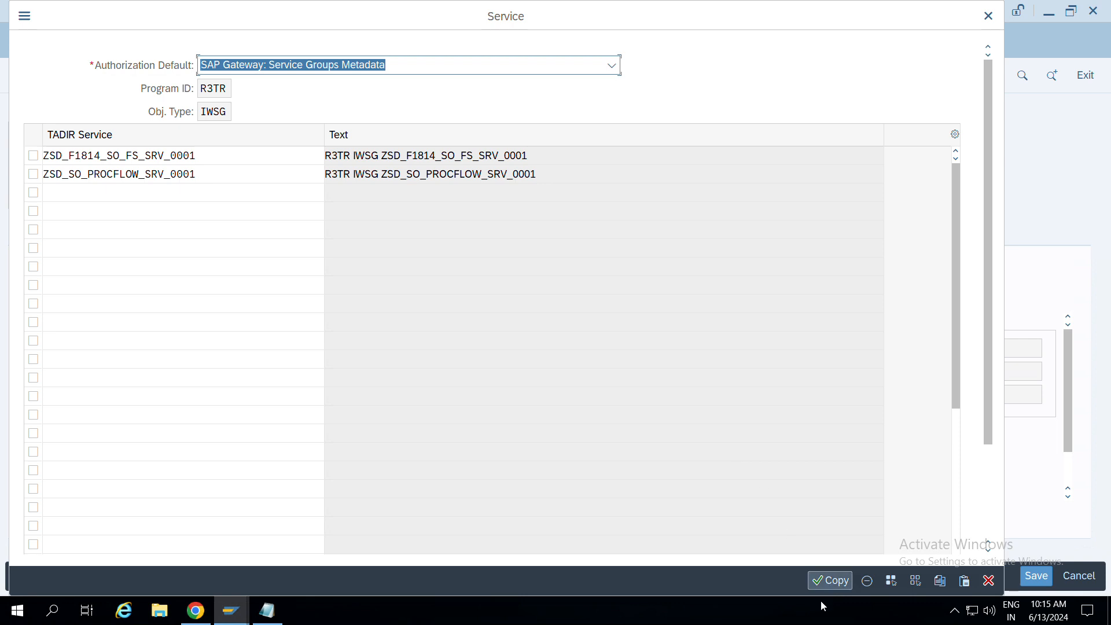
{"action": "left_click", "coordinate": [830, 580]}
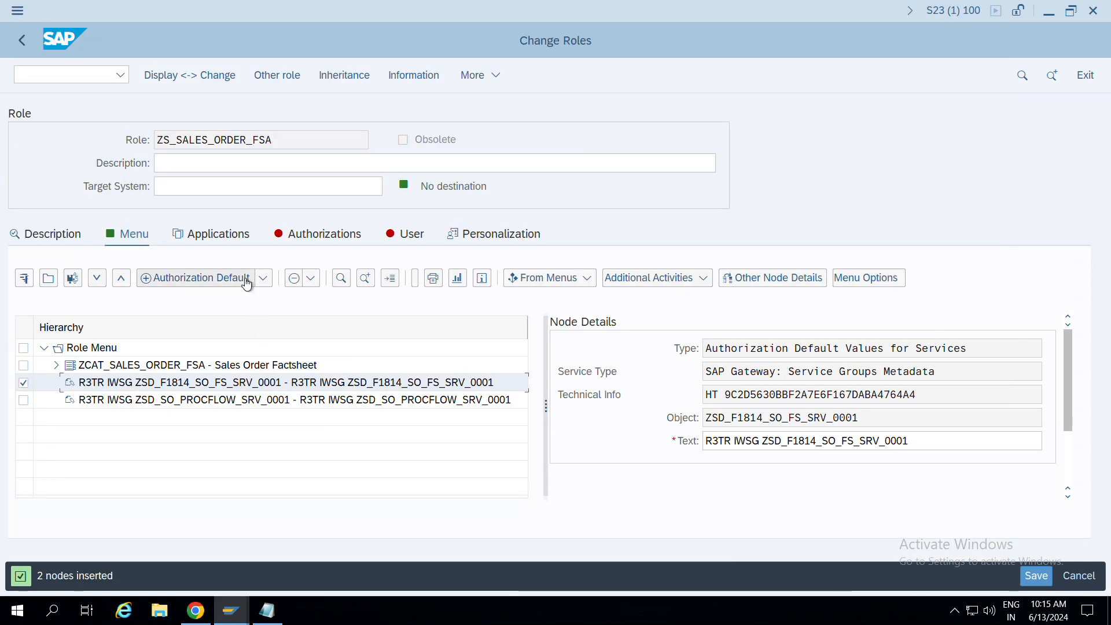
Start another authorization default of type SAP Gateway Business Suite Enablement - Service.
{"action": "left_click", "coordinate": [230, 278]}
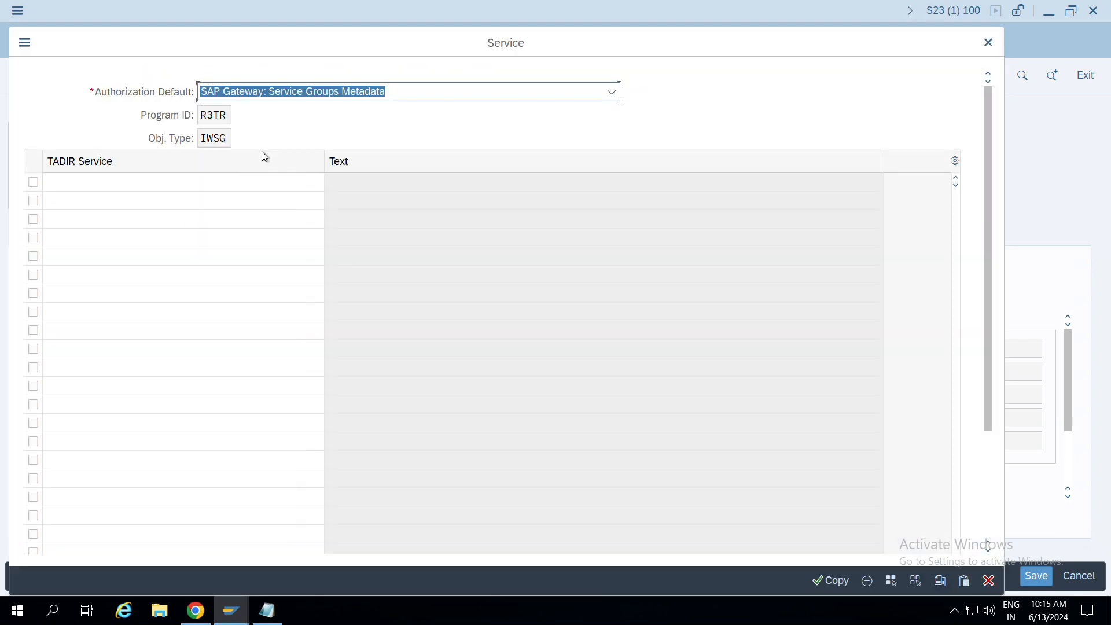
{"action": "left_click", "coordinate": [443, 91]}
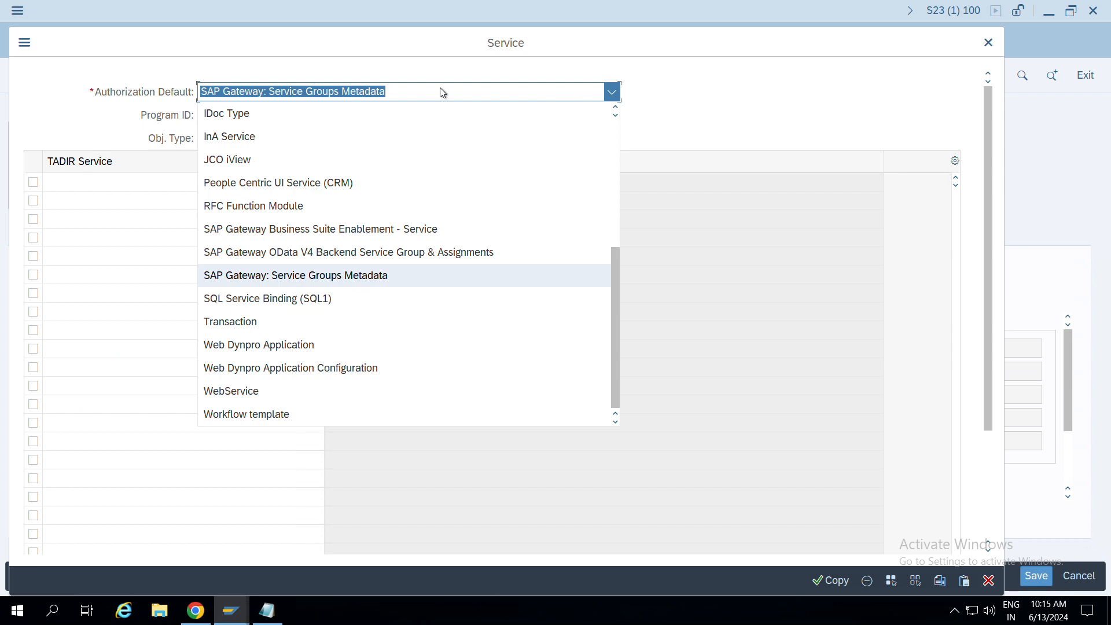
{"action": "left_click", "coordinate": [440, 231]}
Copy SD_F1814_SO_FS_SRV from the Fiori Apps Reference Library for the first TADIR service row.
{"action": "left_click", "coordinate": [143, 156]}
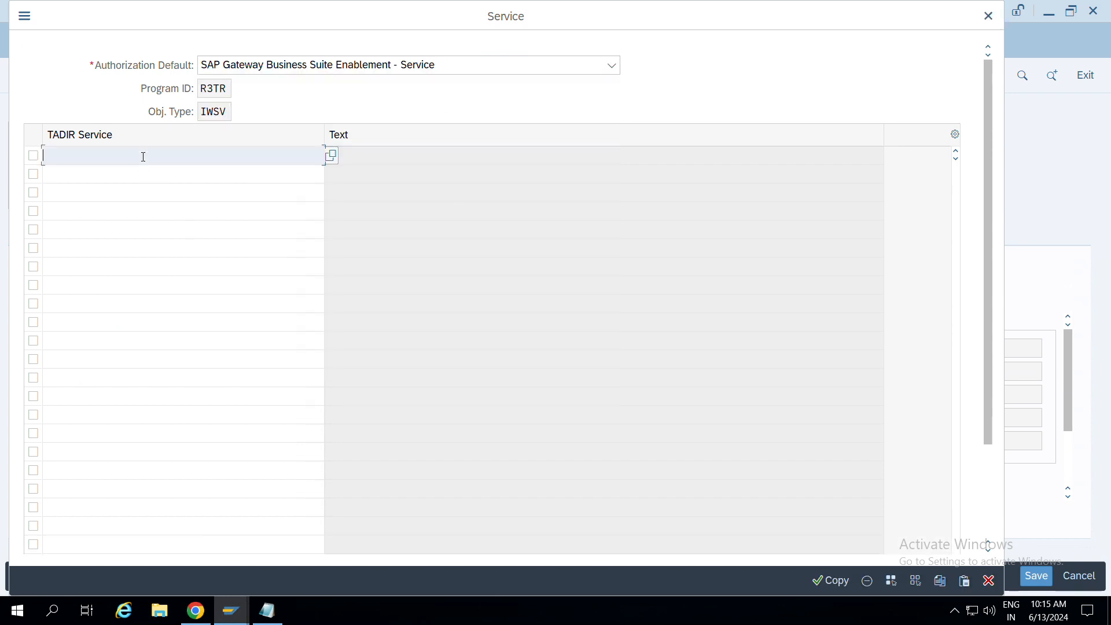
{"action": "key", "text": "alt+Tab"}
{"action": "left_click_drag", "start_coordinate": [387, 327], "coordinate": [277, 327]}
{"action": "key", "text": "alt+Tab"}
Search the object list for *SD_F1814_SO_FS_SRV* and adopt SD_F1814_SO_FS_SRV 0001 as the first TADIR service.
{"action": "left_click", "coordinate": [332, 156]}
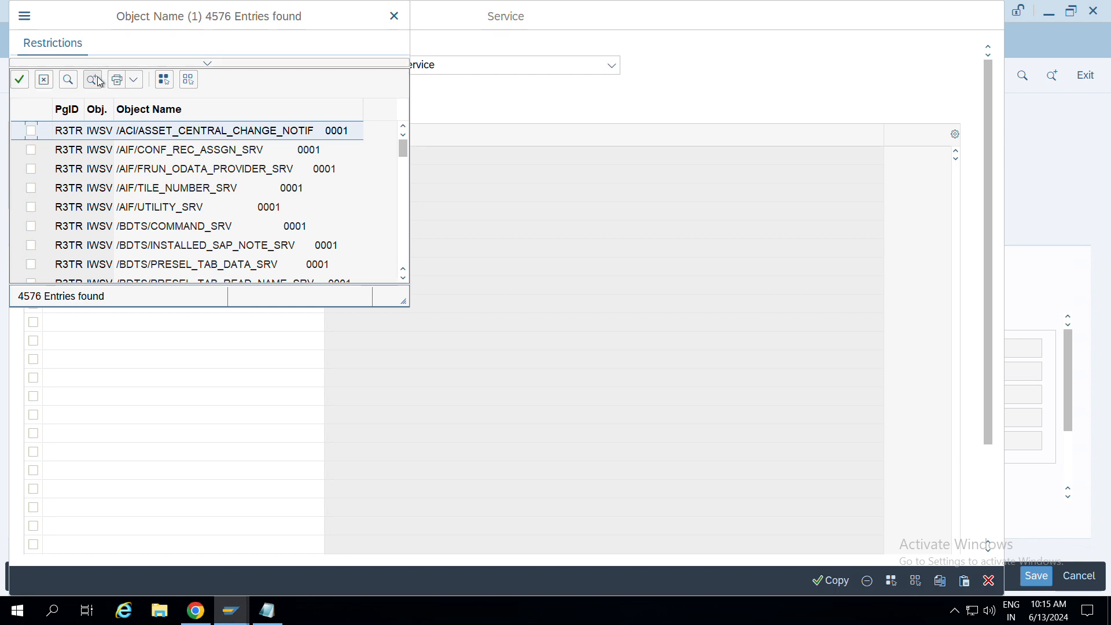
{"action": "left_click", "coordinate": [68, 81]}
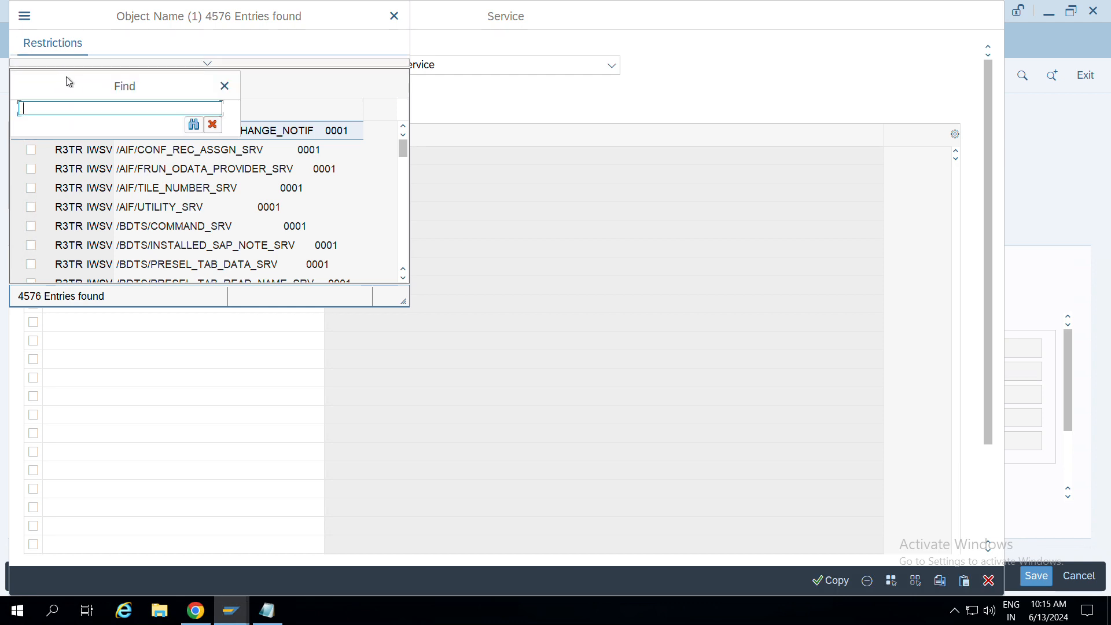
{"action": "type", "text": "*"}
{"action": "type", "text": "SD_F1814_SO_FS_SRV"}
{"action": "type", "text": "*"}
{"action": "key", "text": "Return"}
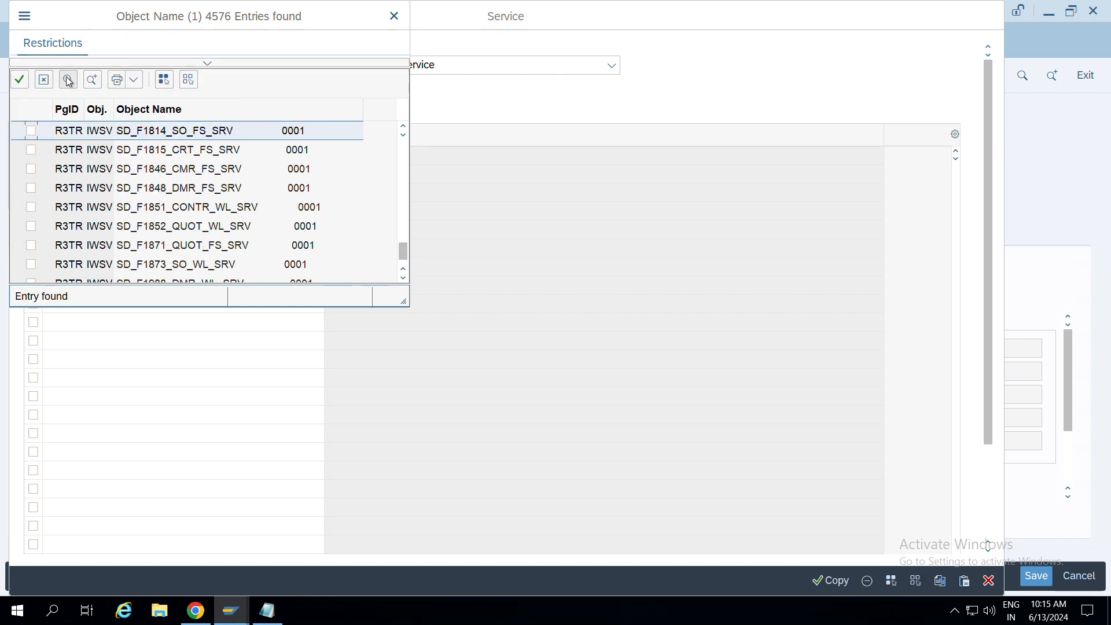
{"action": "left_click", "coordinate": [31, 132]}
{"action": "left_click", "coordinate": [19, 79]}
Copy SD_SO_PROCFLOW_SRV from the Fiori Apps Reference Library for the second TADIR service row.
{"action": "left_click", "coordinate": [118, 179]}
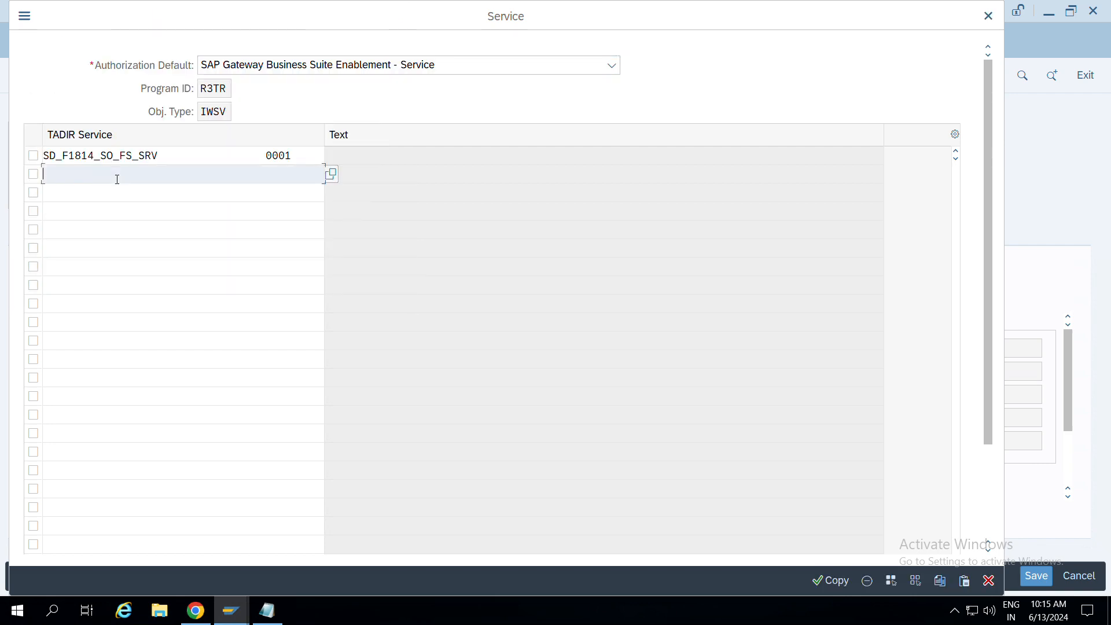
{"action": "key", "text": "alt+Tab"}
{"action": "double_click", "coordinate": [394, 350]}
{"action": "key", "text": "ctrl+c"}
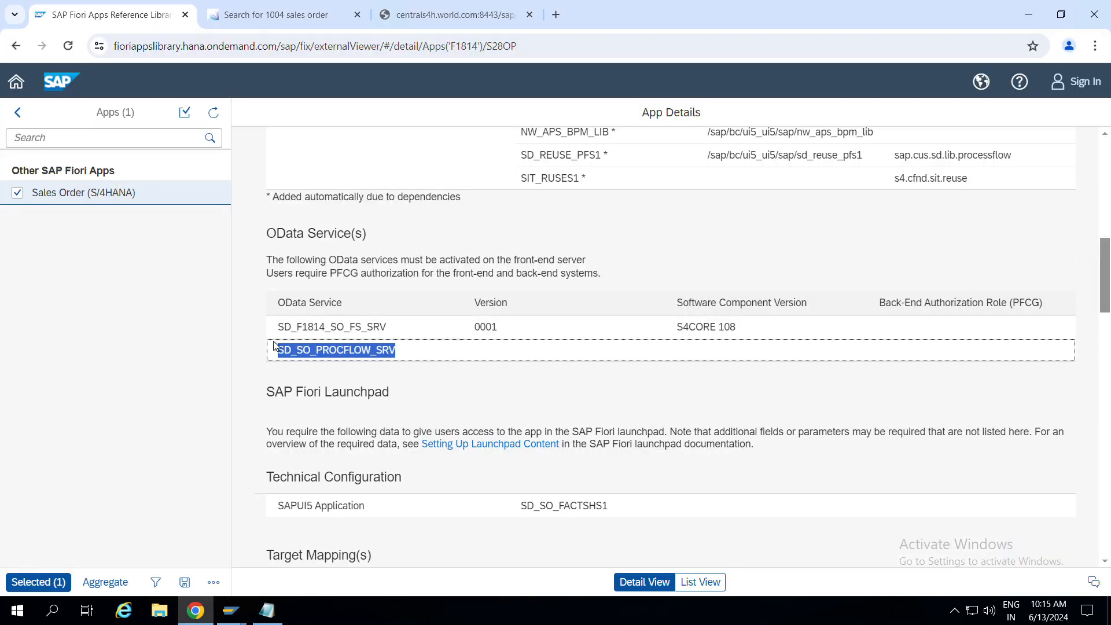
{"action": "key", "text": "alt+Tab"}
{"action": "left_click", "coordinate": [340, 176]}
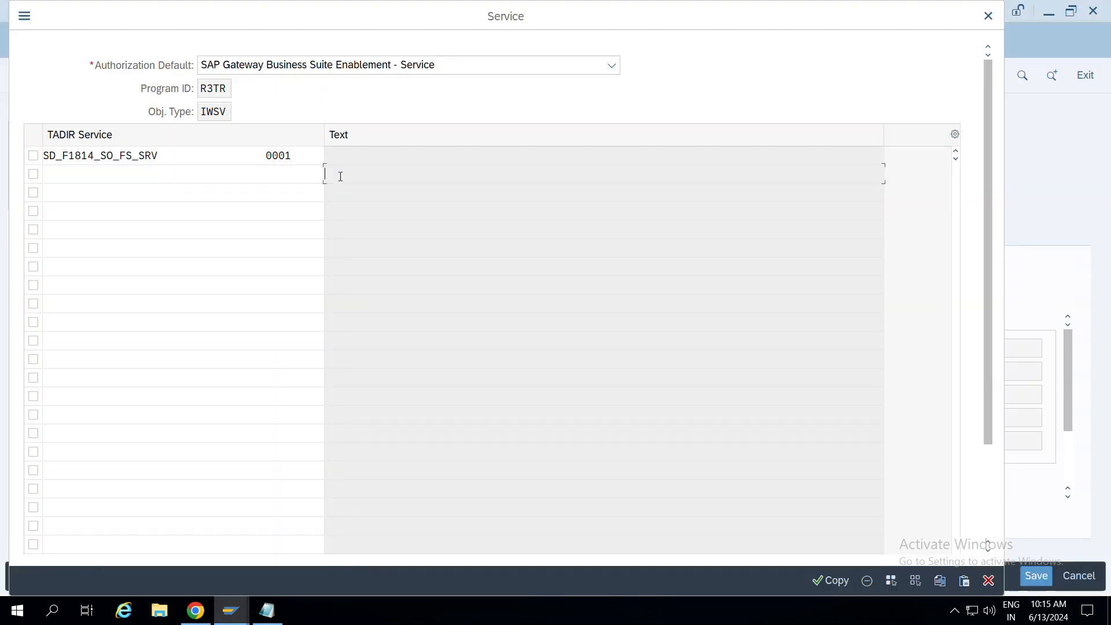
Search the object list for *SD_SO_PROCFLOW_SRV, adopt SD_SO_PROCFLOW_SRV 0001 as the second TADIR service, and insert both services into the role menu.
{"action": "left_click", "coordinate": [311, 175]}
{"action": "left_click", "coordinate": [332, 176]}
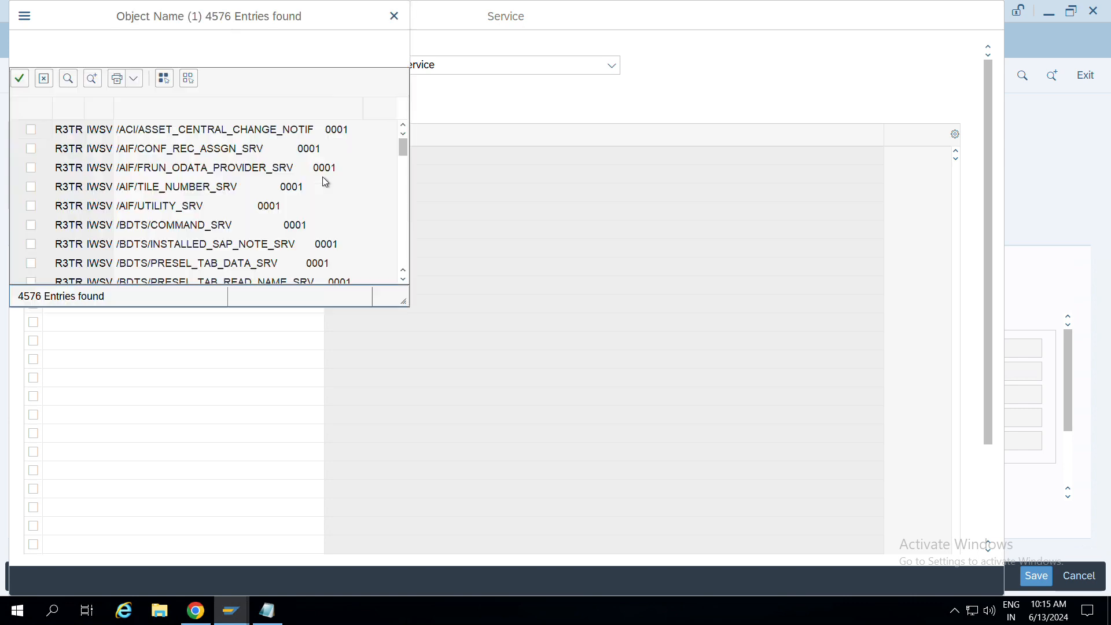
{"action": "left_click", "coordinate": [69, 80]}
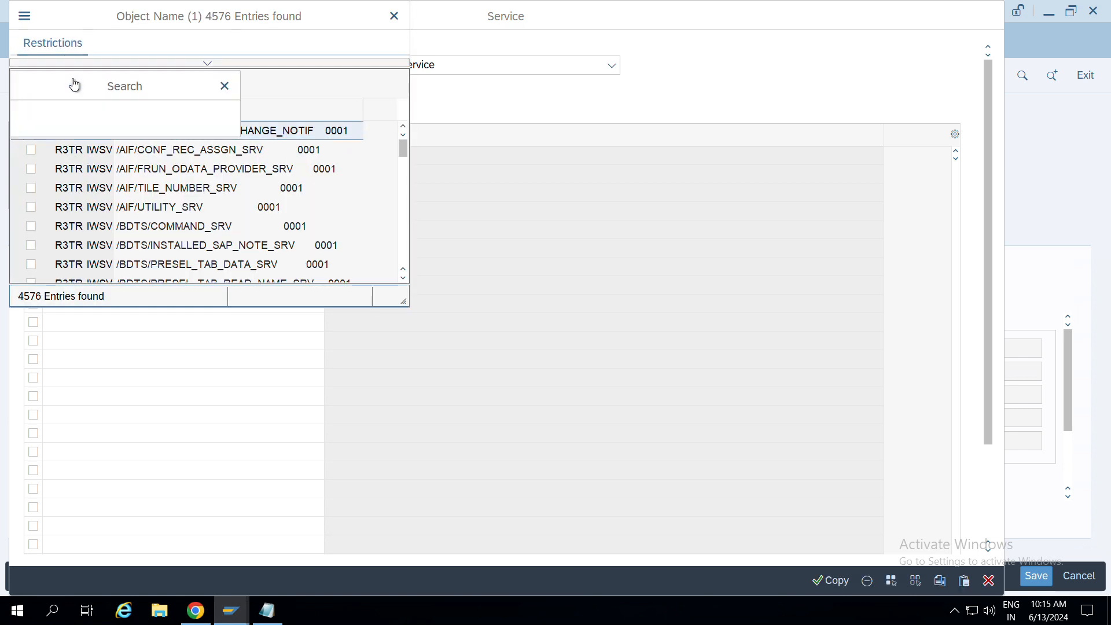
{"action": "type", "text": "&"}
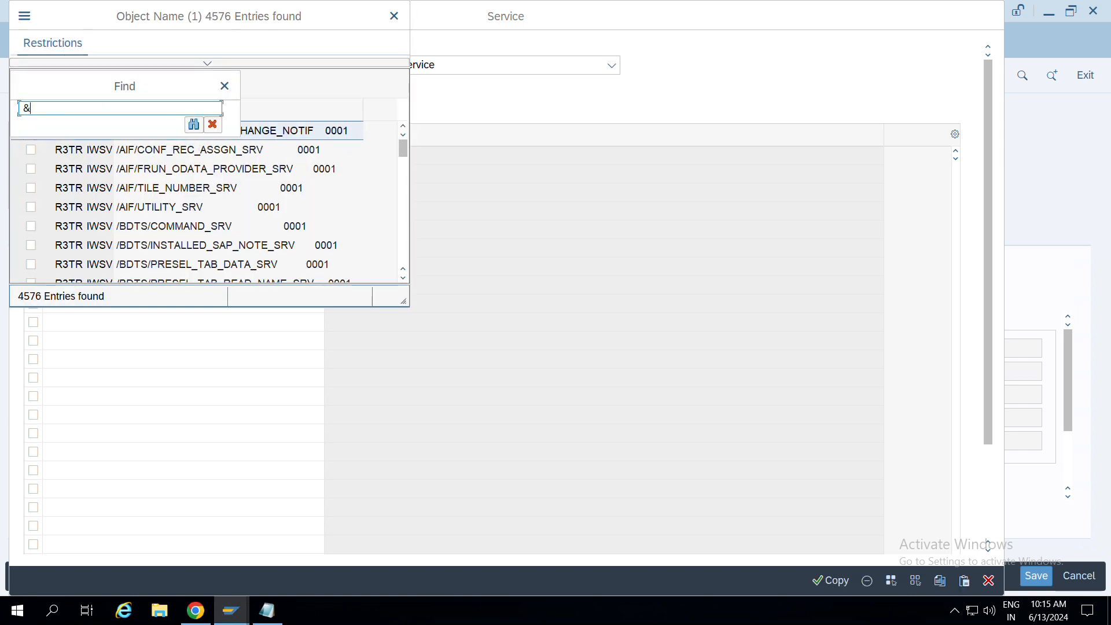
{"action": "key", "text": "ctrl+v"}
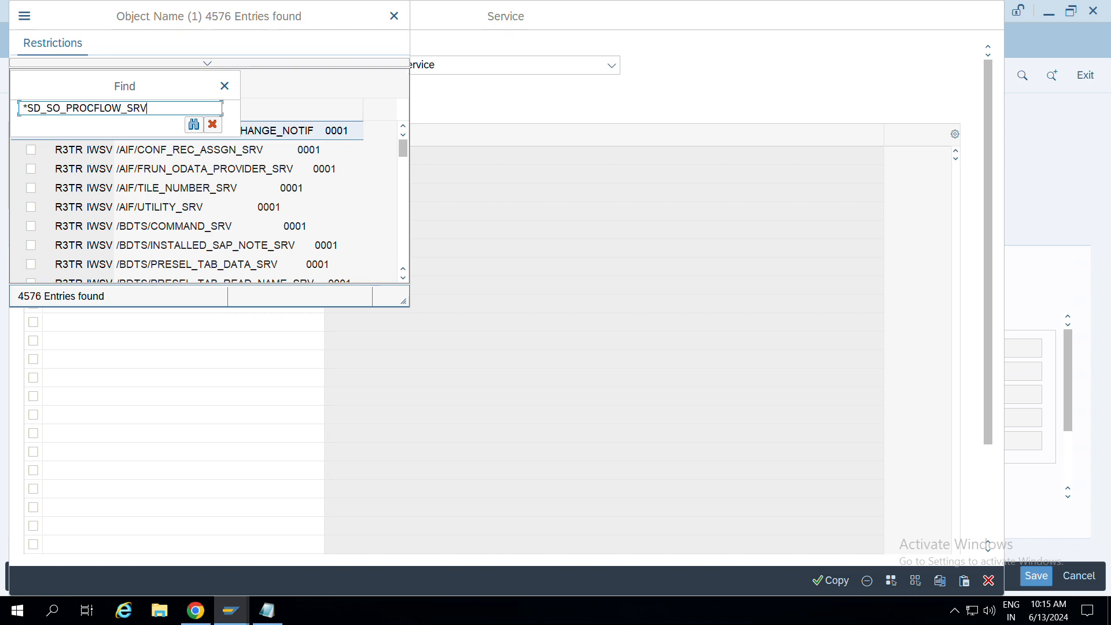
{"action": "key", "text": "Return"}
{"action": "left_click", "coordinate": [31, 131]}
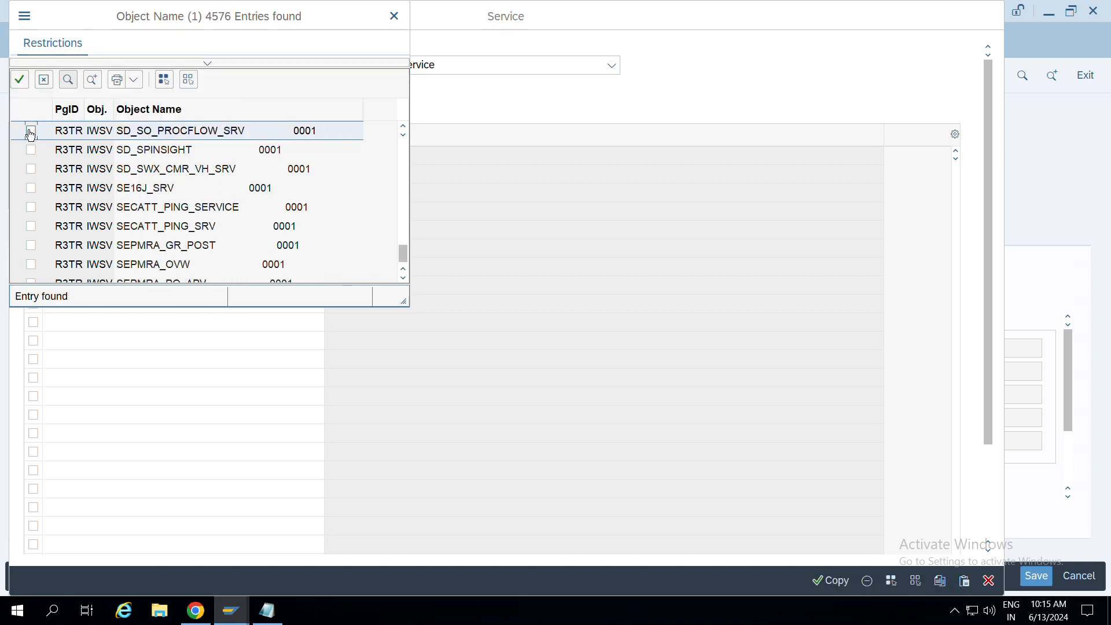
{"action": "left_click", "coordinate": [19, 79]}
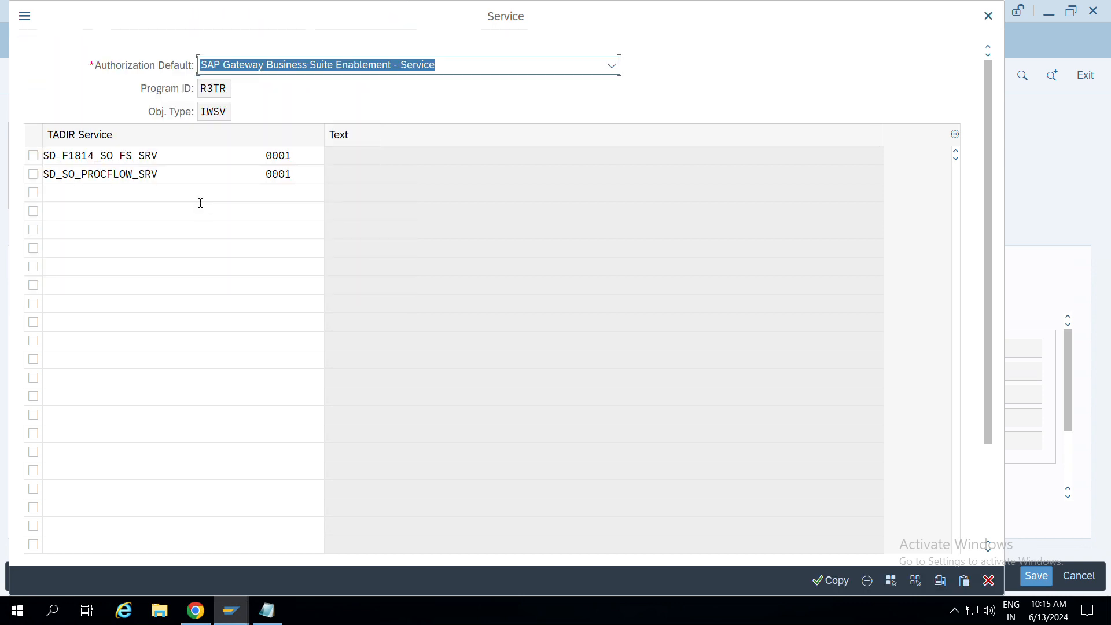
{"action": "left_click", "coordinate": [834, 581]}
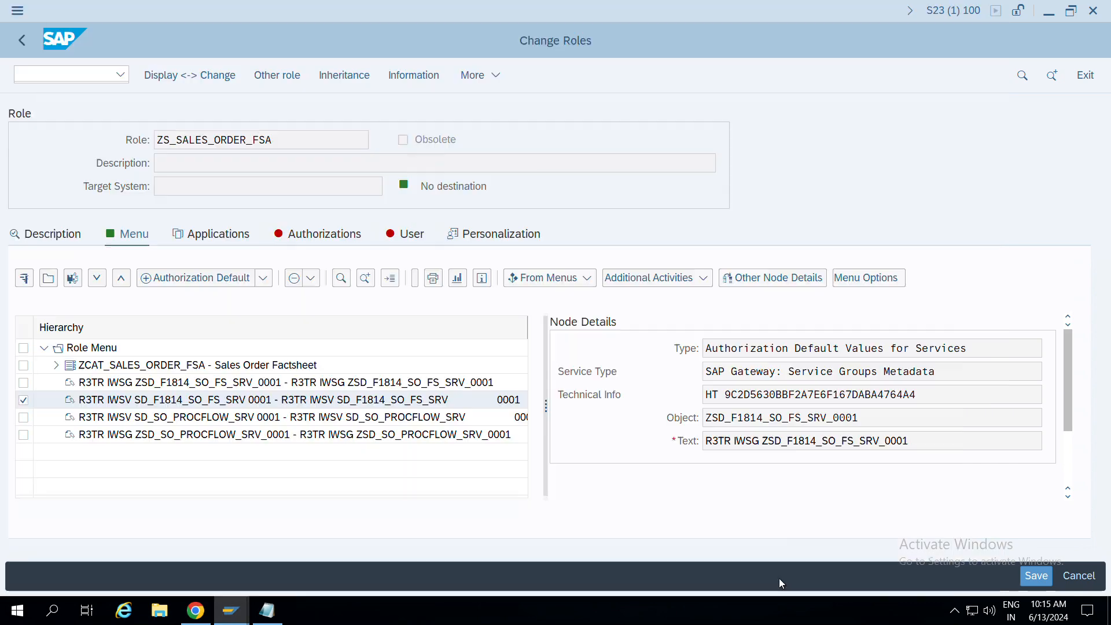
Save role ZS_SALES_ORDER_FSA and open its authorization data for change.
{"action": "left_click", "coordinate": [332, 234]}
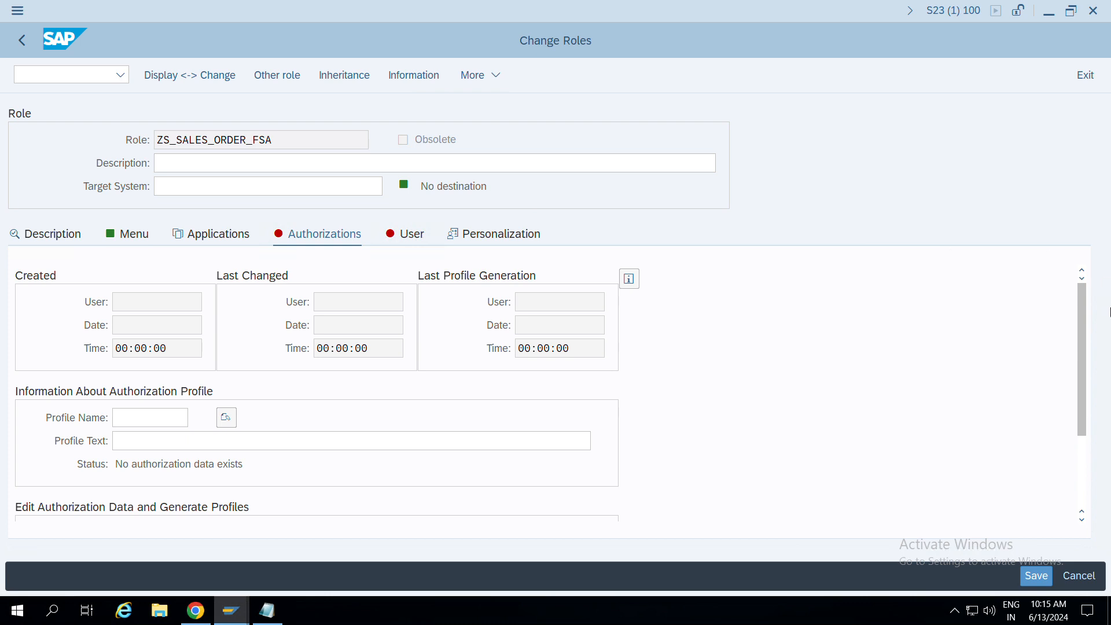
{"action": "left_click_drag", "start_coordinate": [1081, 309], "coordinate": [1094, 422]}
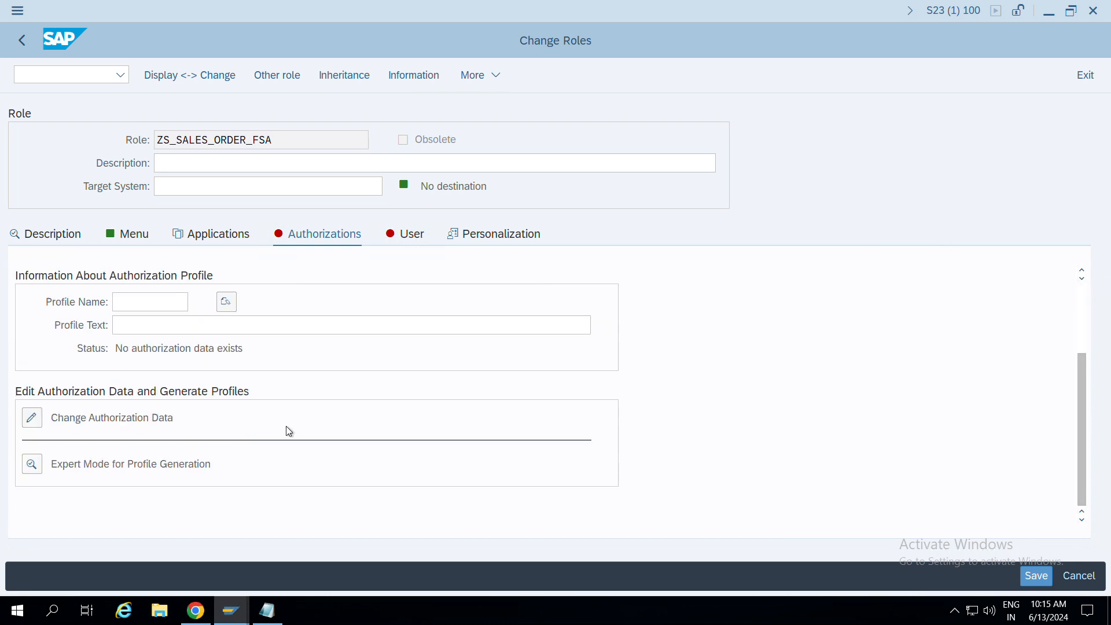
{"action": "left_click", "coordinate": [55, 424]}
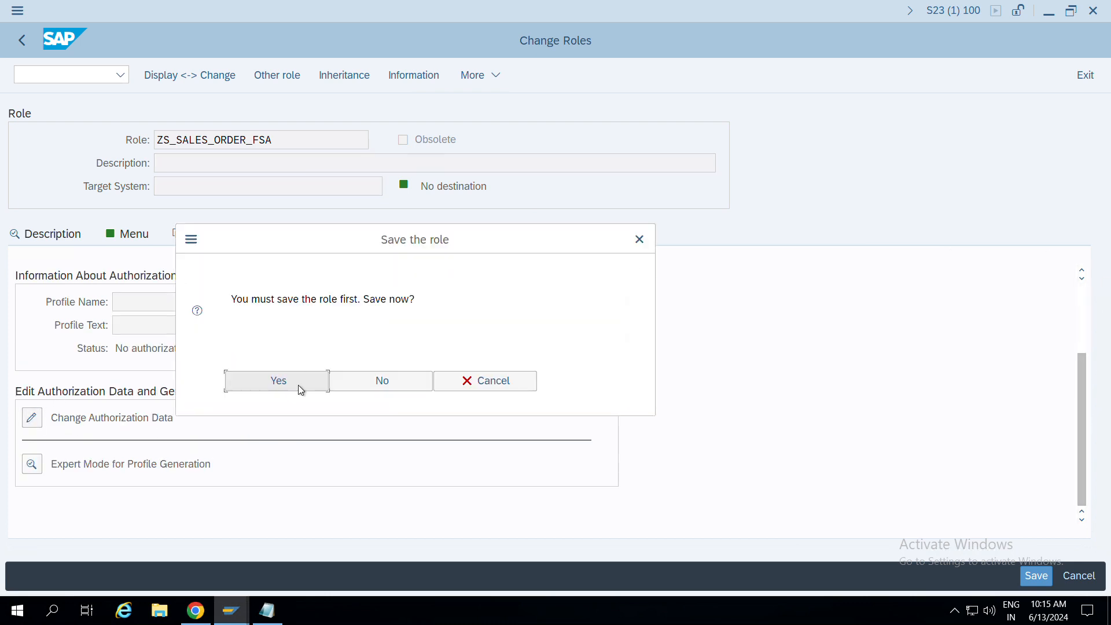
{"action": "left_click", "coordinate": [300, 387]}
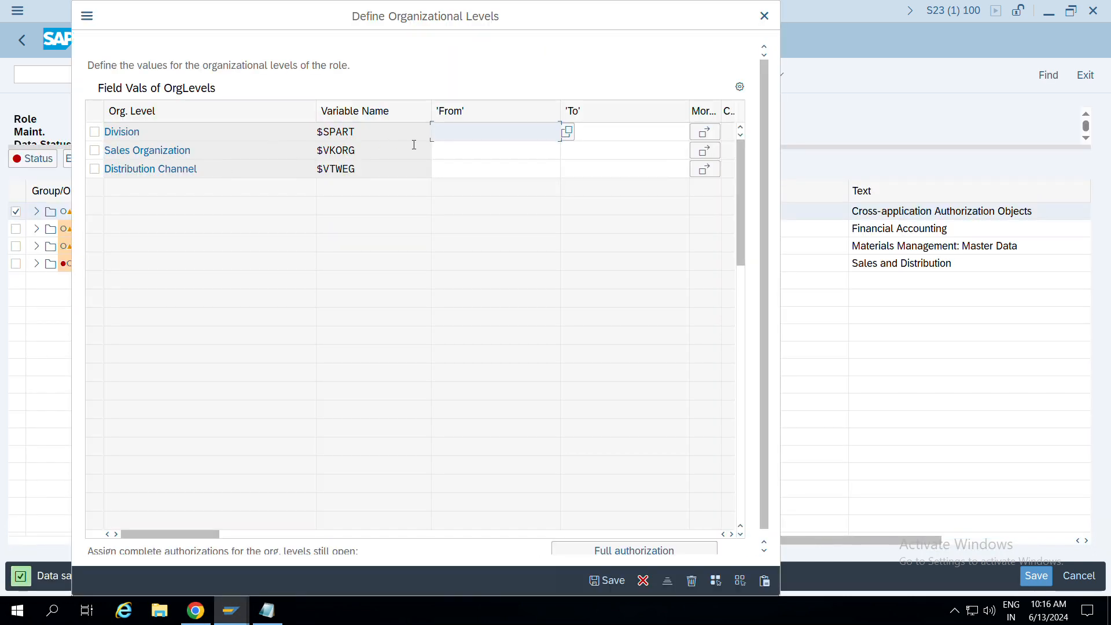
Assign full authorization to the open organizational levels and to all open authorization fields of the role.
{"action": "left_click", "coordinate": [633, 551]}
{"action": "left_click", "coordinate": [607, 576]}
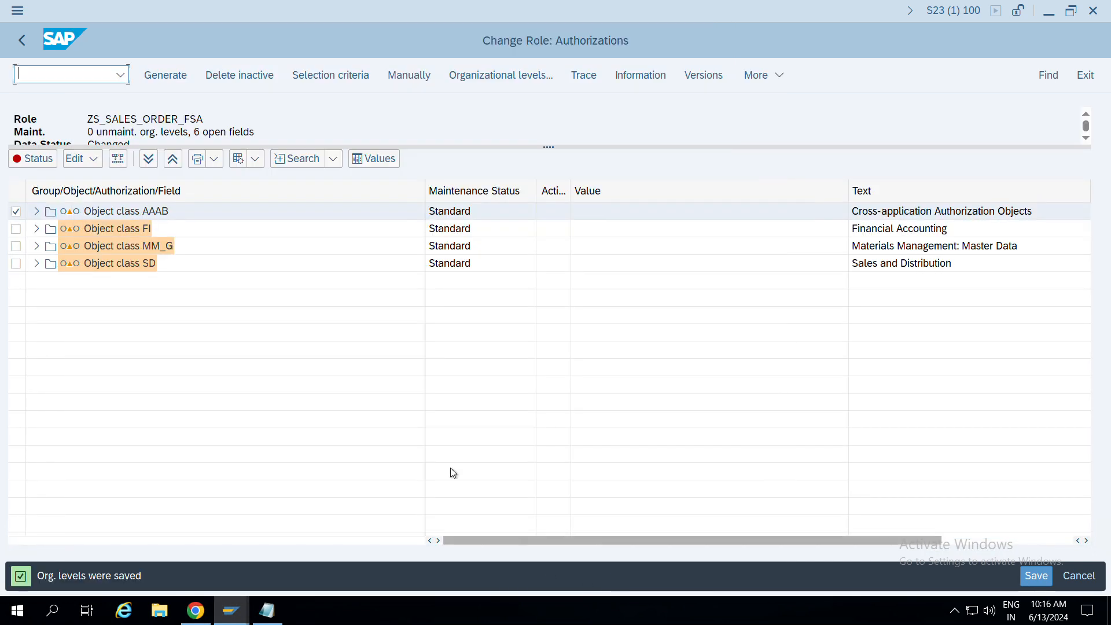
{"action": "left_click", "coordinate": [29, 158]}
{"action": "left_click", "coordinate": [573, 343]}
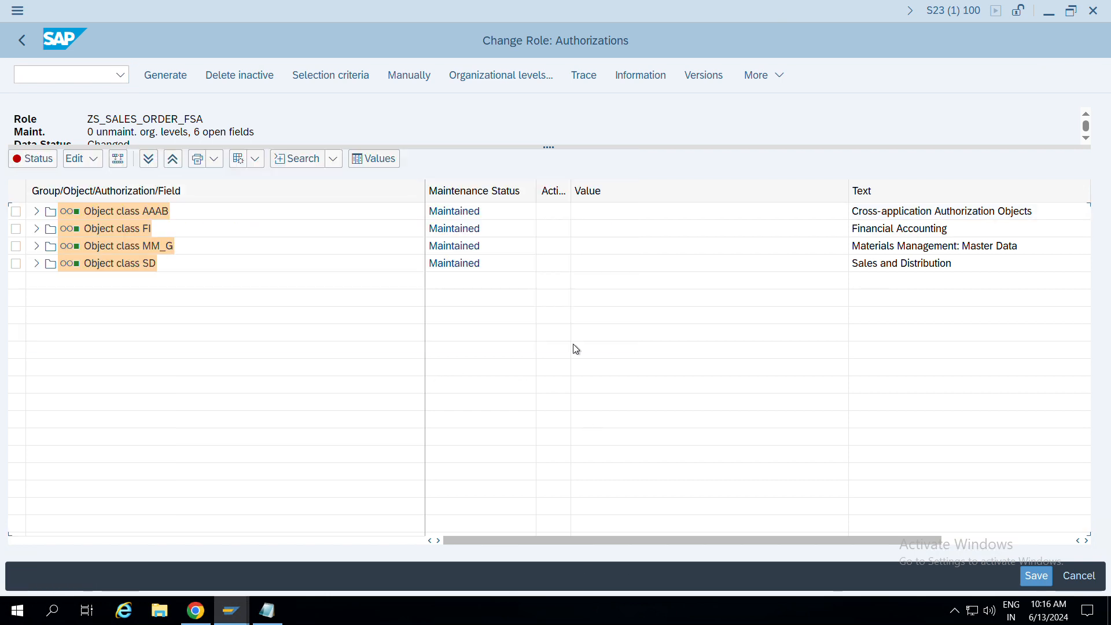
Save the authorization data, generate the authorization profile for ZS_SALES_ORDER_FSA, and leave the role.
{"action": "left_click", "coordinate": [1032, 577]}
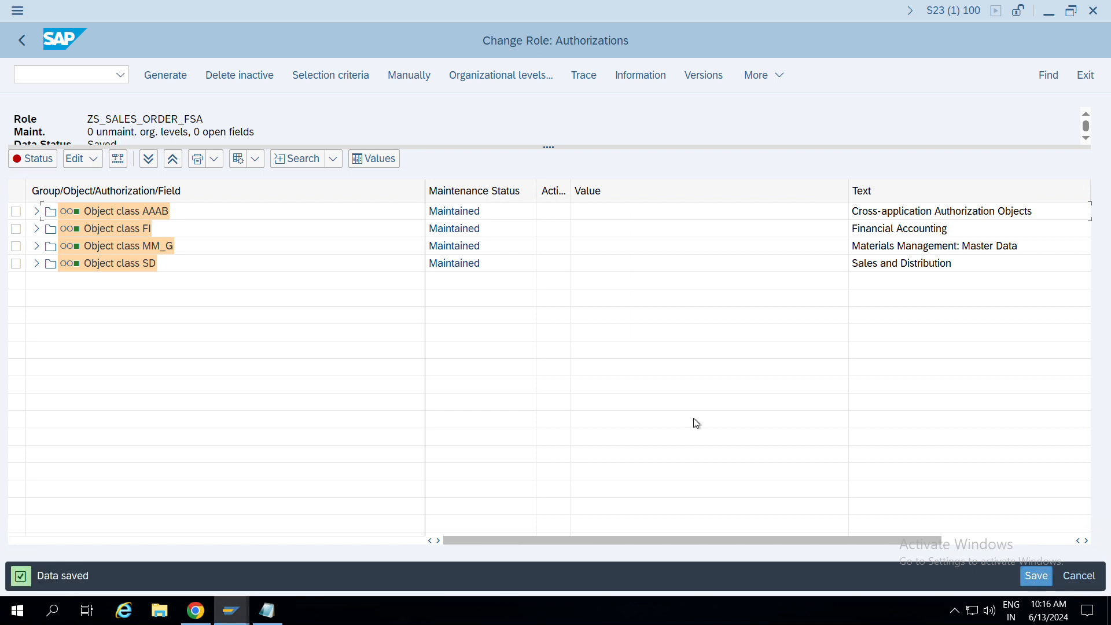
{"action": "left_click", "coordinate": [160, 71]}
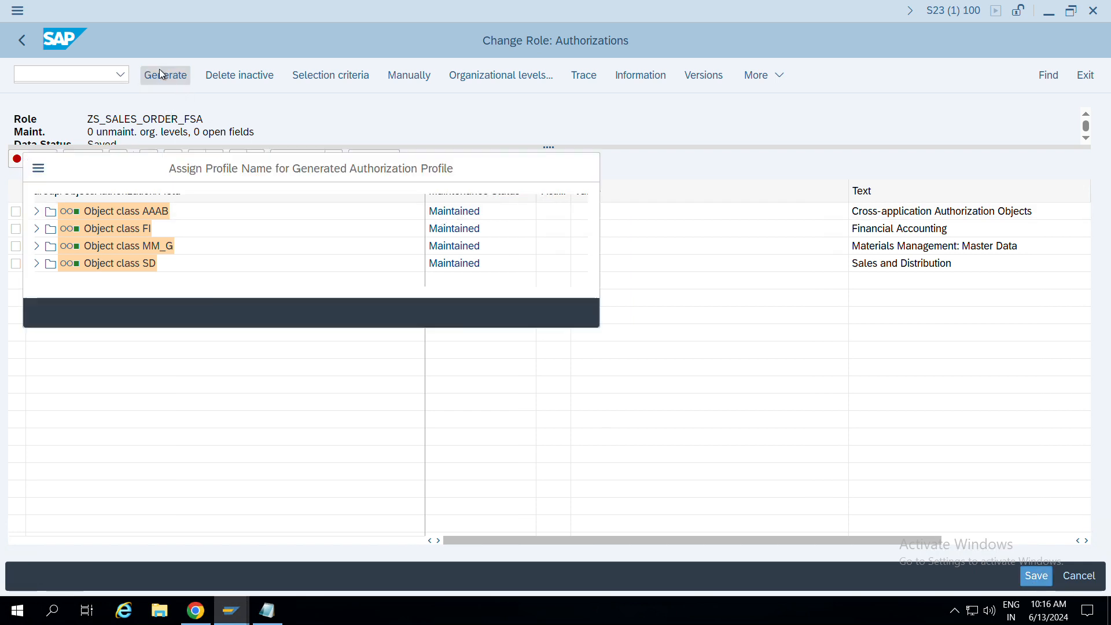
{"action": "left_click", "coordinate": [543, 322]}
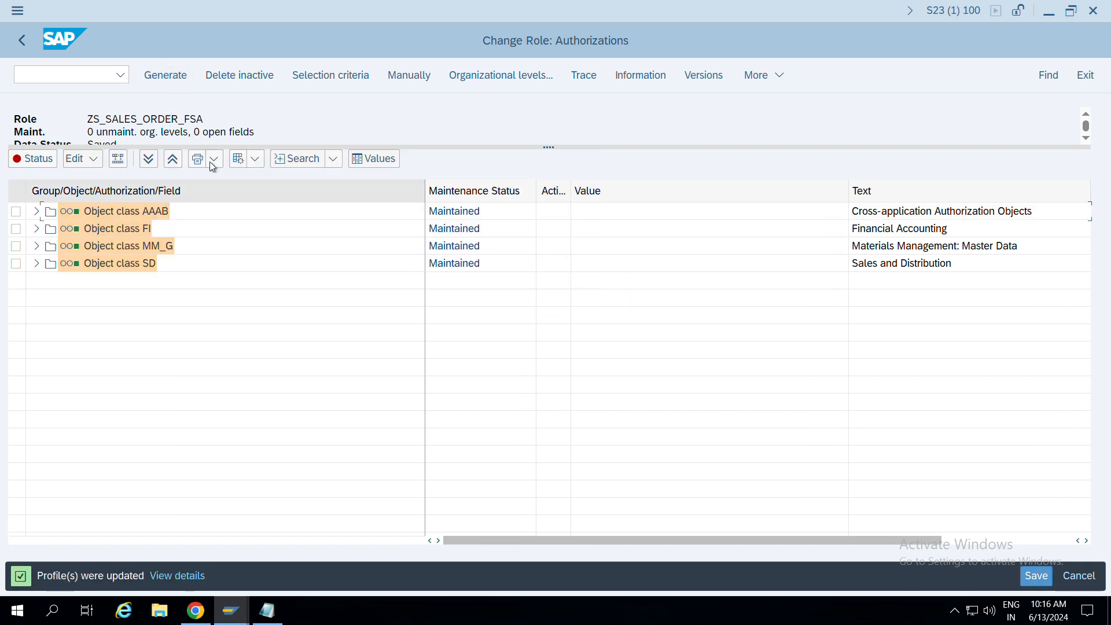
{"action": "key", "text": "F3"}
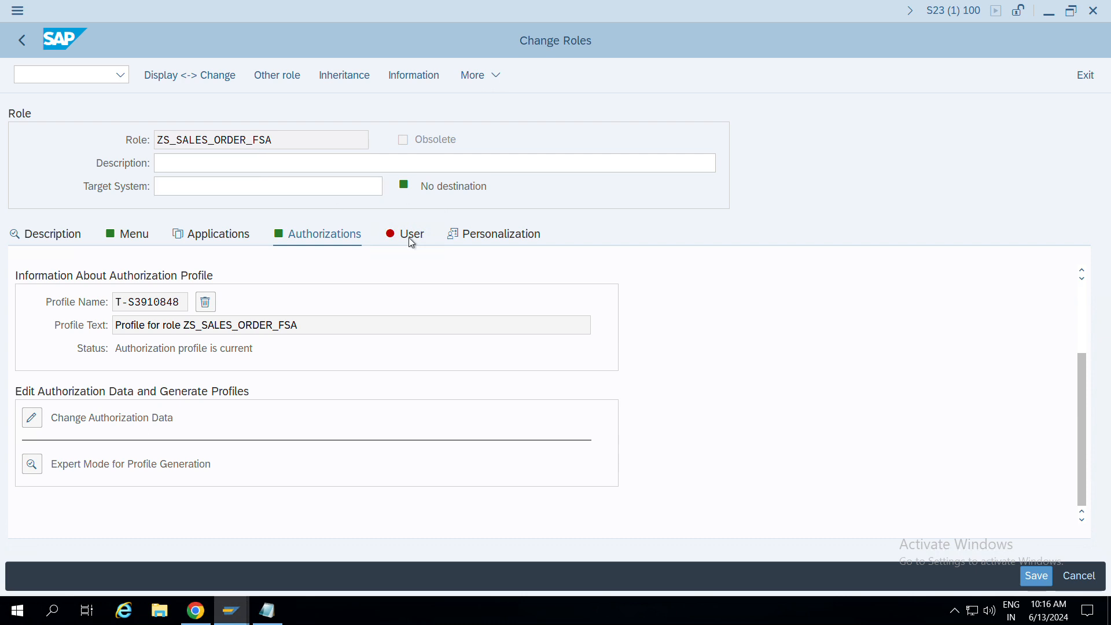
{"action": "left_click", "coordinate": [412, 240]}
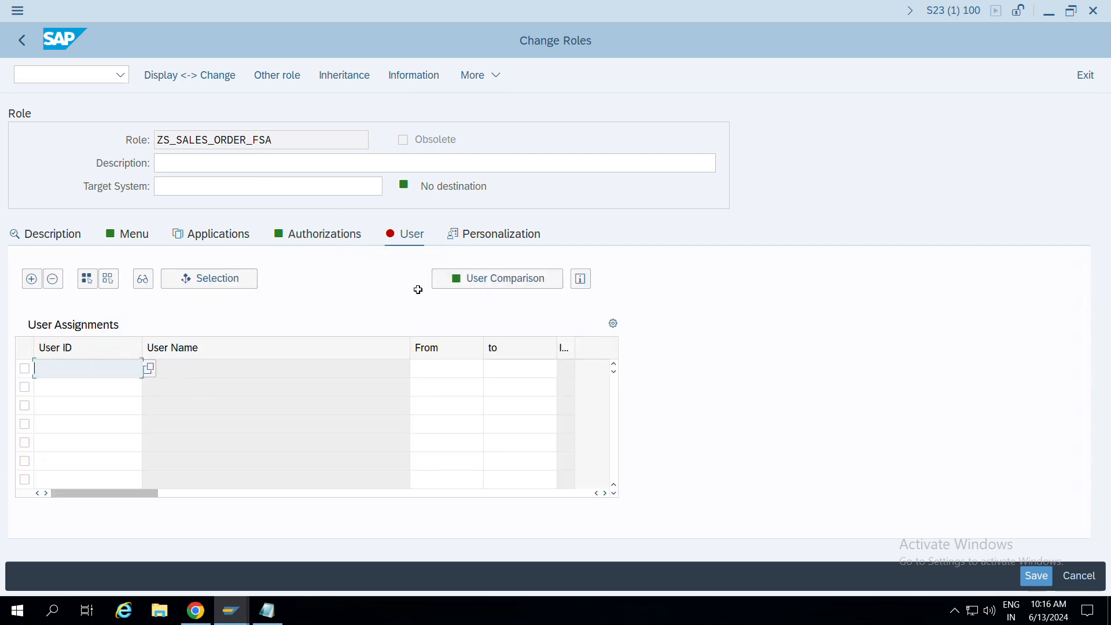
{"action": "key", "text": "F3"}
Check the Search Connector section for Sales Order (S/4HANA) in the Fiori Apps Reference Library, covering software component, application component and search model.
{"action": "key", "text": "alt+Tab"}
{"action": "key", "text": "alt+Tab"}
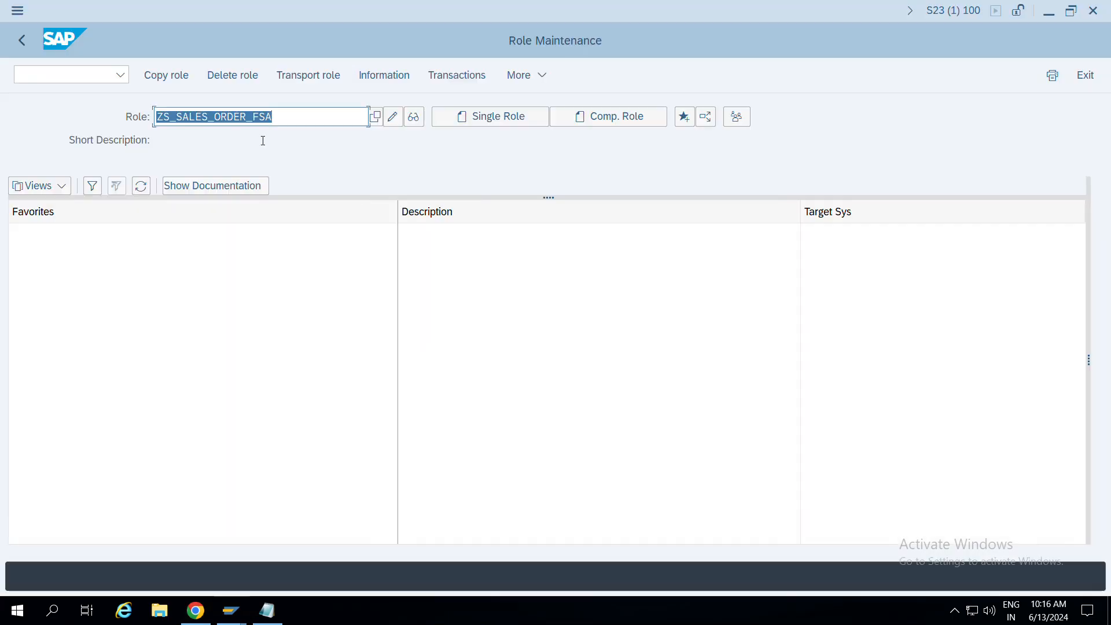
{"action": "key", "text": "alt+Tab"}
{"action": "scroll", "coordinate": [446, 321], "scroll_direction": "down", "scroll_amount": 10}
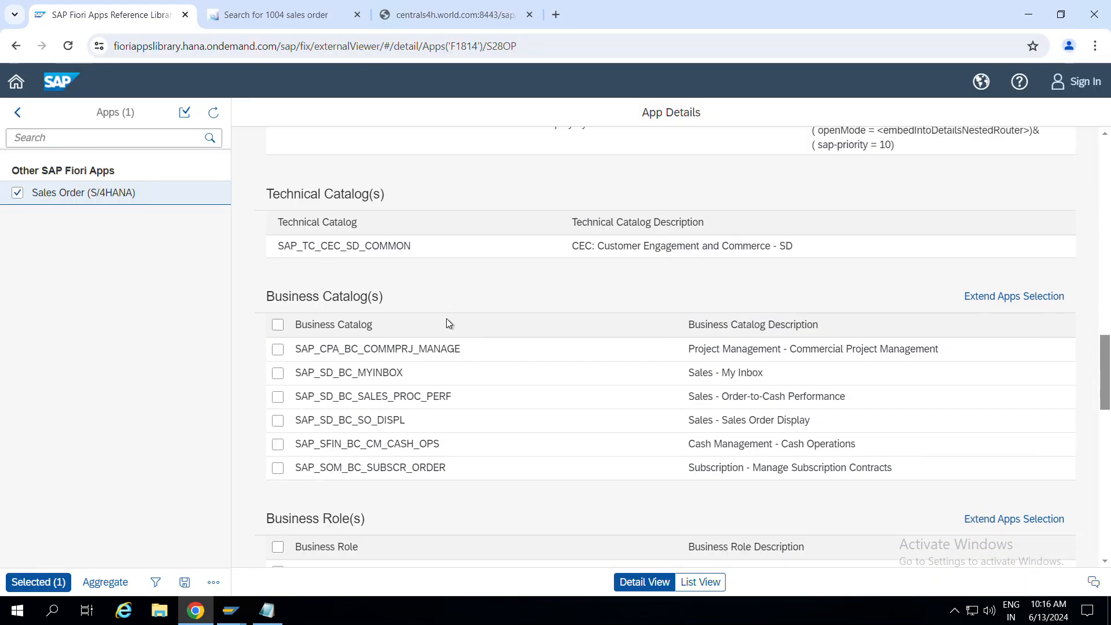
{"action": "scroll", "coordinate": [447, 322], "scroll_direction": "down", "scroll_amount": 1}
{"action": "key", "text": "alt+Tab"}
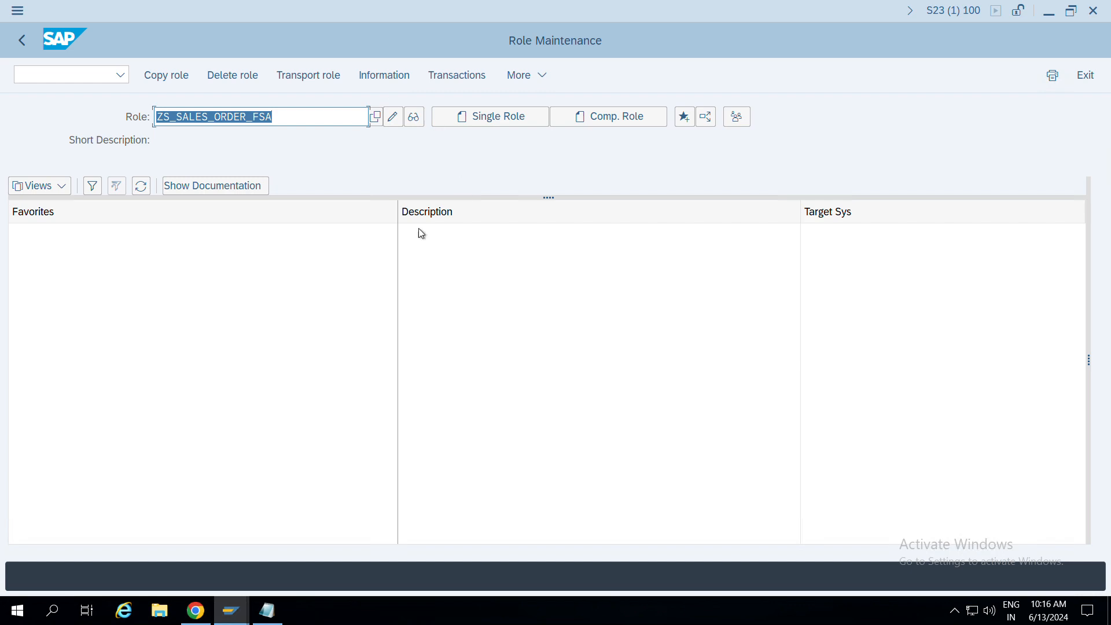
{"action": "key", "text": "alt+Tab"}
{"action": "scroll", "coordinate": [356, 393], "scroll_direction": "down", "scroll_amount": 16}
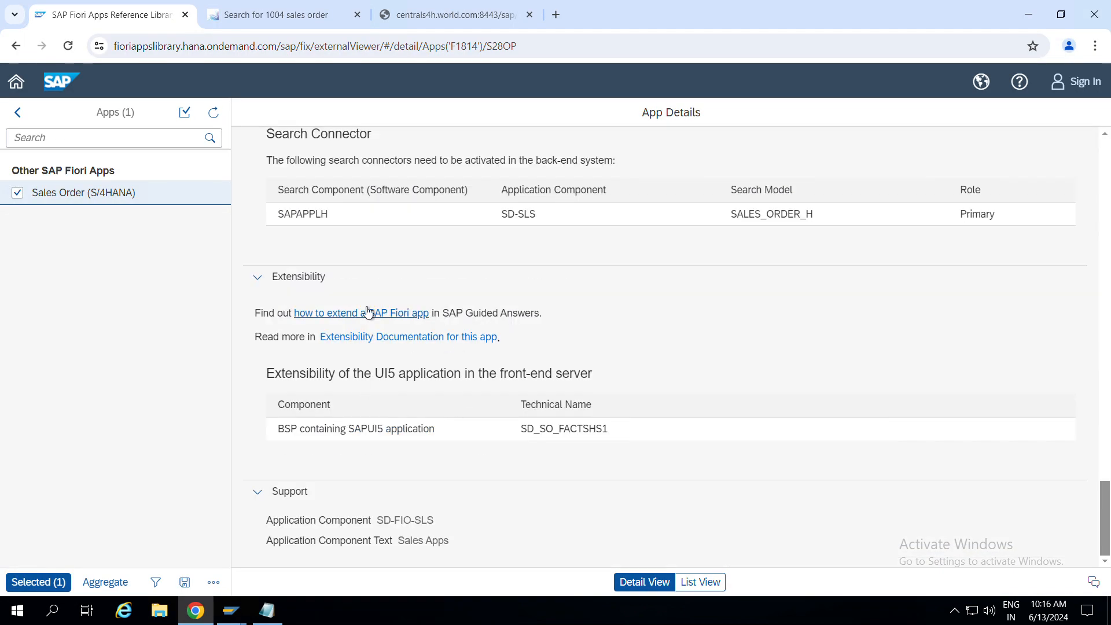
{"action": "scroll", "coordinate": [263, 224], "scroll_direction": "up", "scroll_amount": 2}
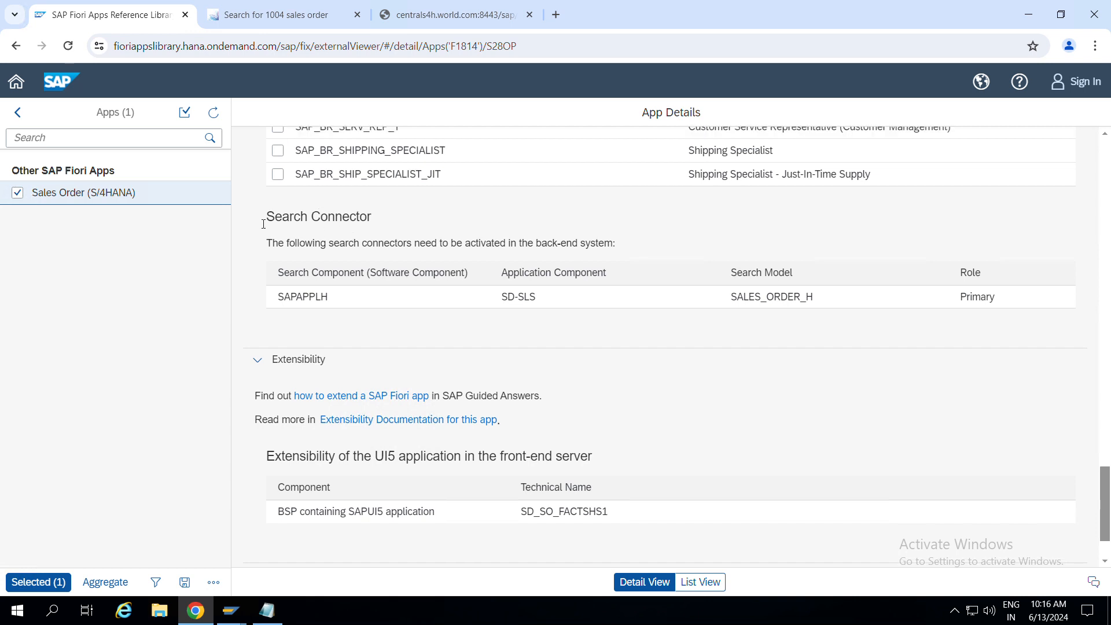
{"action": "left_click_drag", "start_coordinate": [263, 224], "coordinate": [396, 234]}
{"action": "left_click_drag", "start_coordinate": [279, 296], "coordinate": [384, 301]}
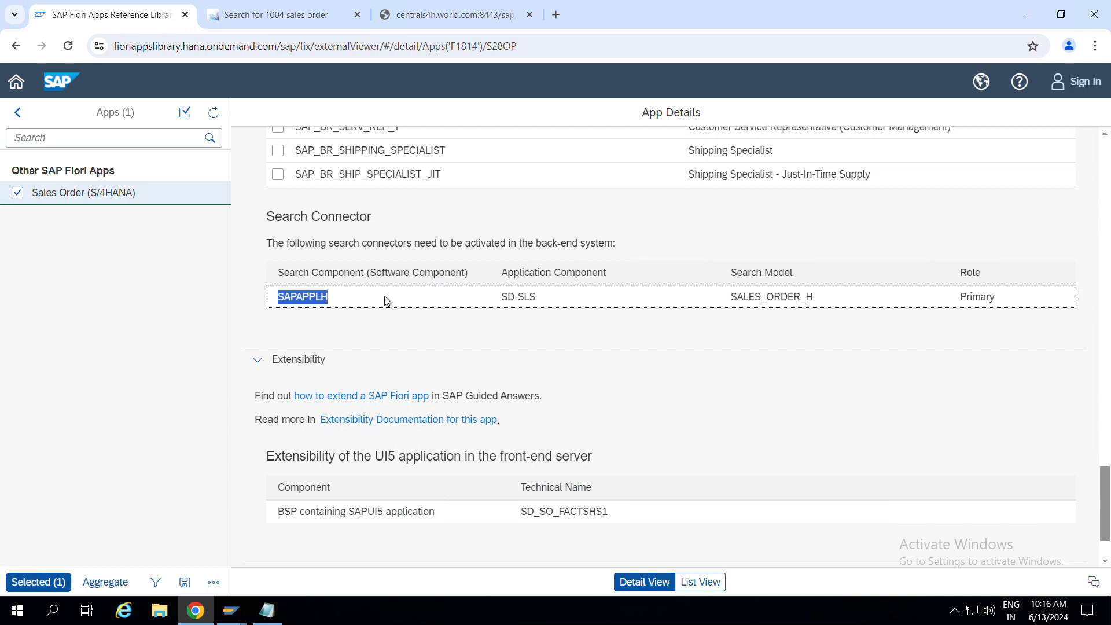
{"action": "left_click_drag", "start_coordinate": [525, 298], "coordinate": [799, 316]}
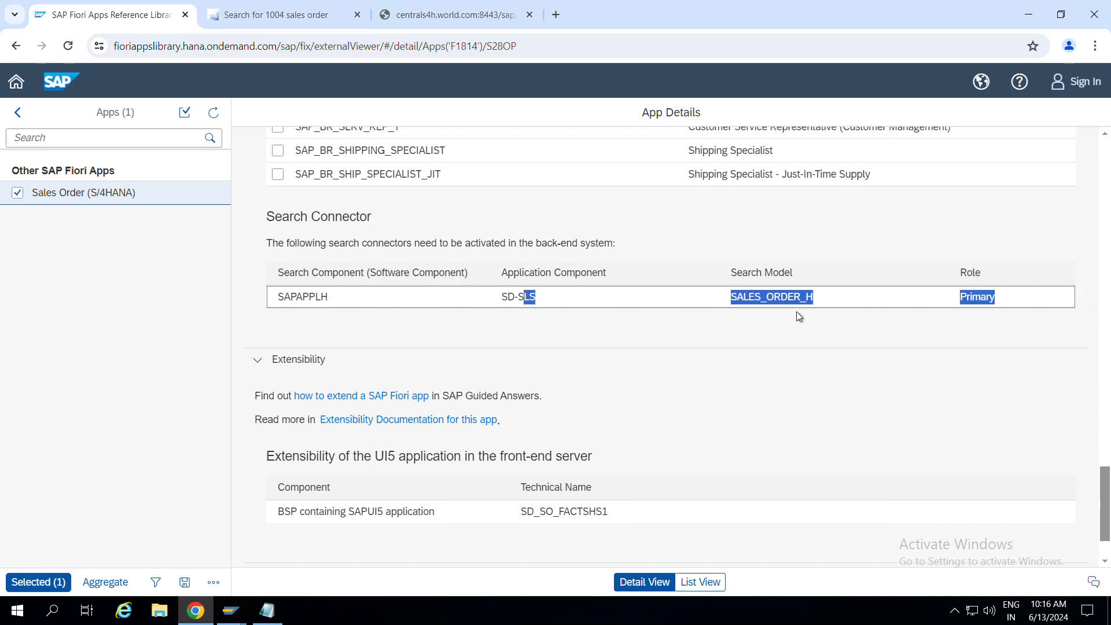
{"action": "left_click", "coordinate": [763, 289]}
{"action": "left_click_drag", "start_coordinate": [726, 298], "coordinate": [825, 305]}
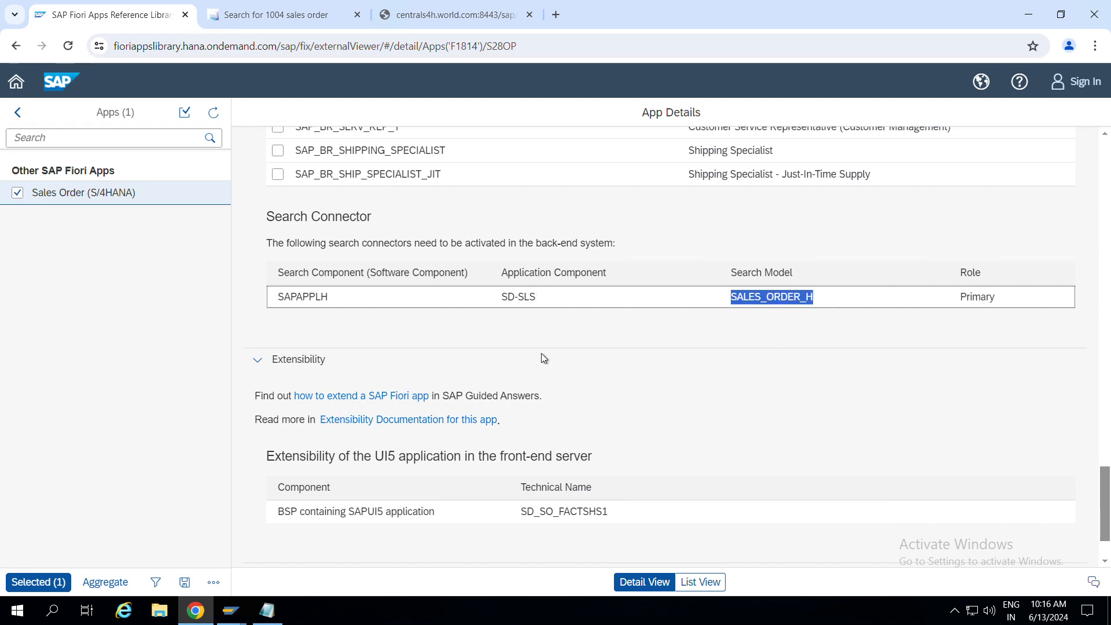
Switch back to SAP GUI, leave role maintenance and start transaction STC01.
{"action": "key", "text": "alt+Tab"}
{"action": "key", "text": "F3"}
{"action": "key", "text": "F3"}
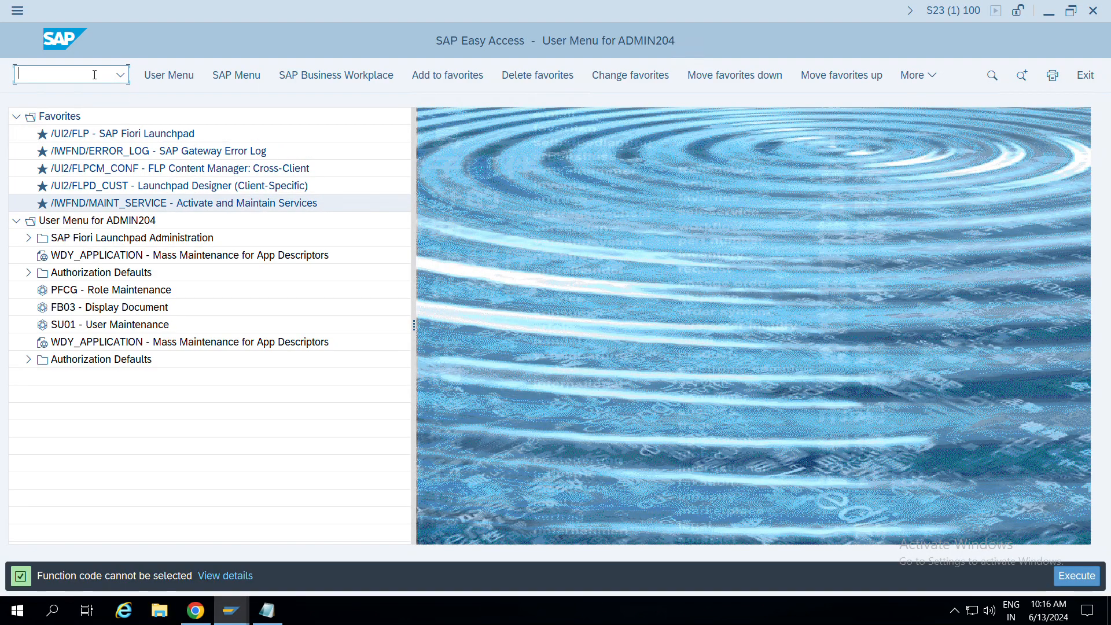
{"action": "type", "text": "stc01"}
{"action": "key", "text": "Return"}
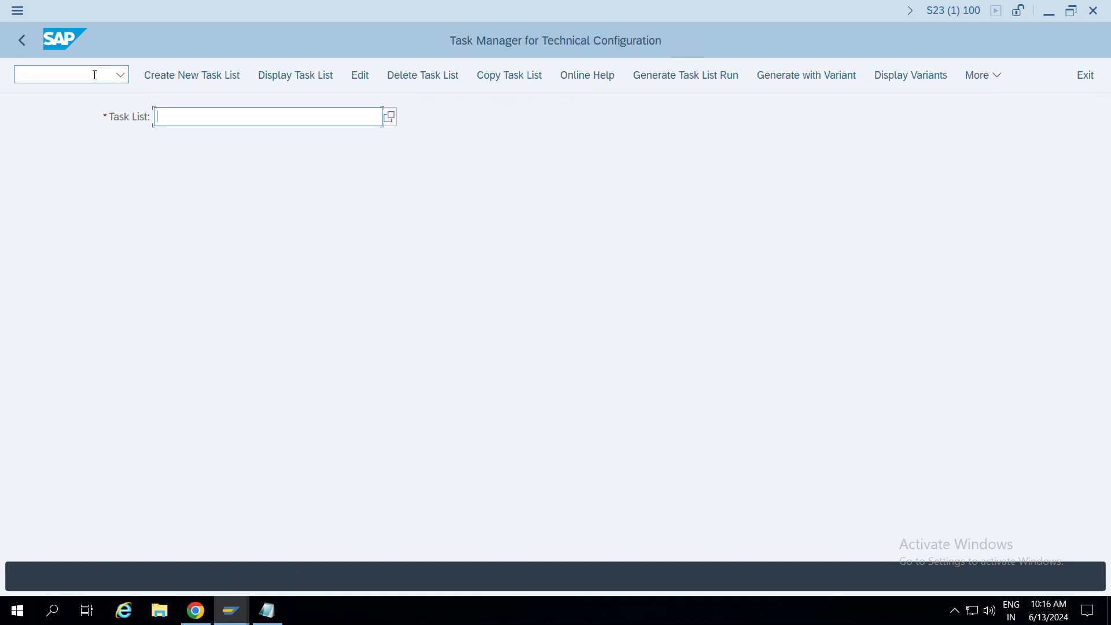
Generate a task list run for SAP_ESH_INITIAL_SETUP_WRK_CLIENT.
{"action": "left_click", "coordinate": [189, 125]}
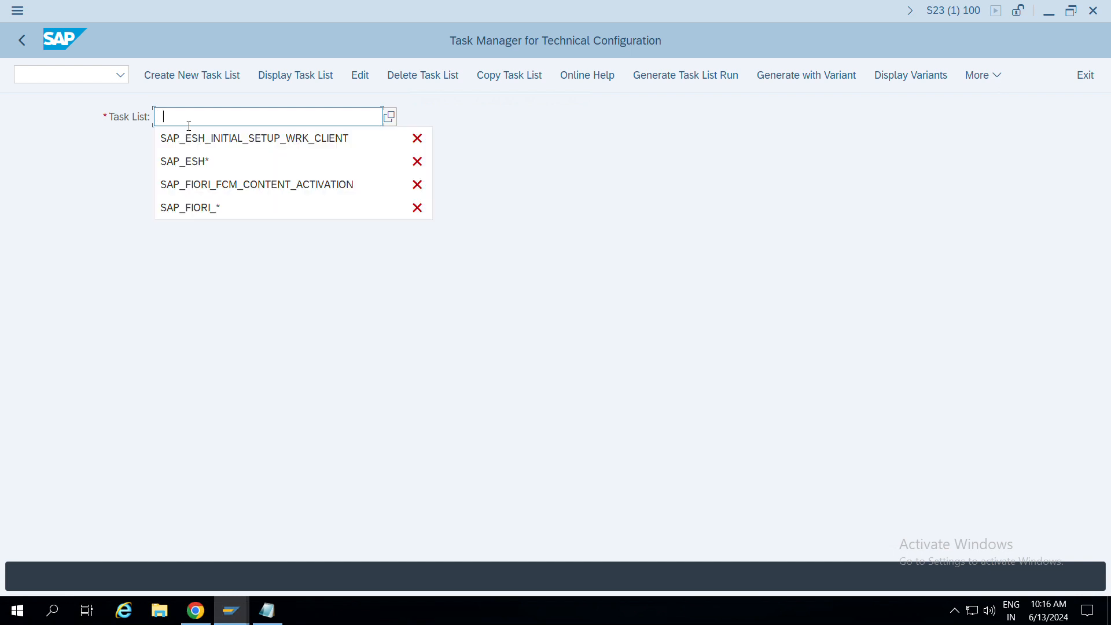
{"action": "left_click", "coordinate": [251, 145]}
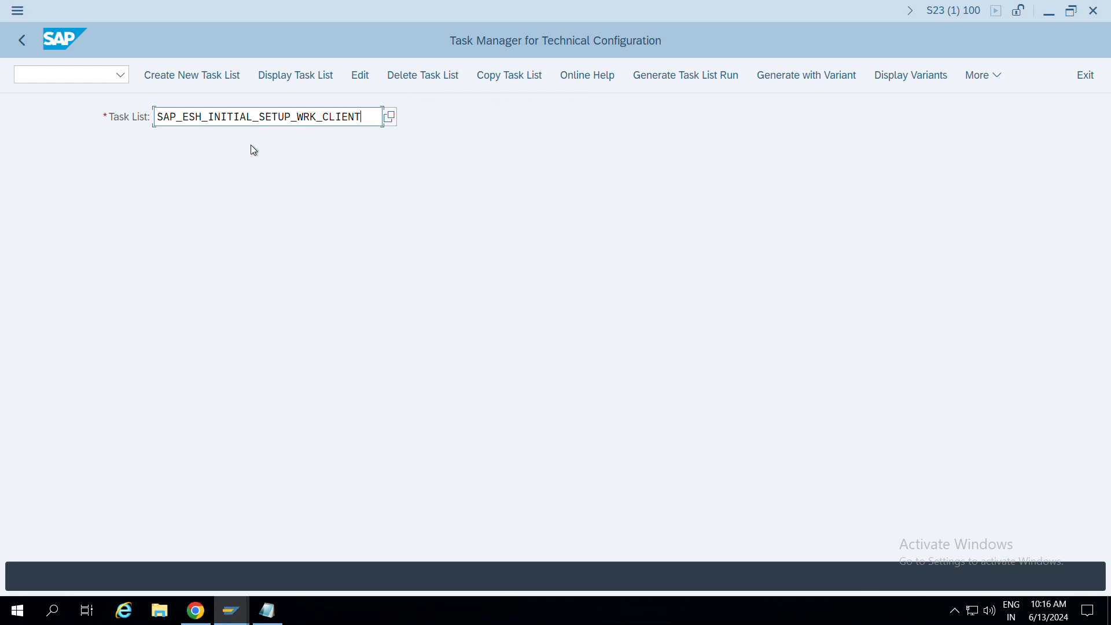
{"action": "left_click_drag", "start_coordinate": [155, 116], "coordinate": [373, 116]}
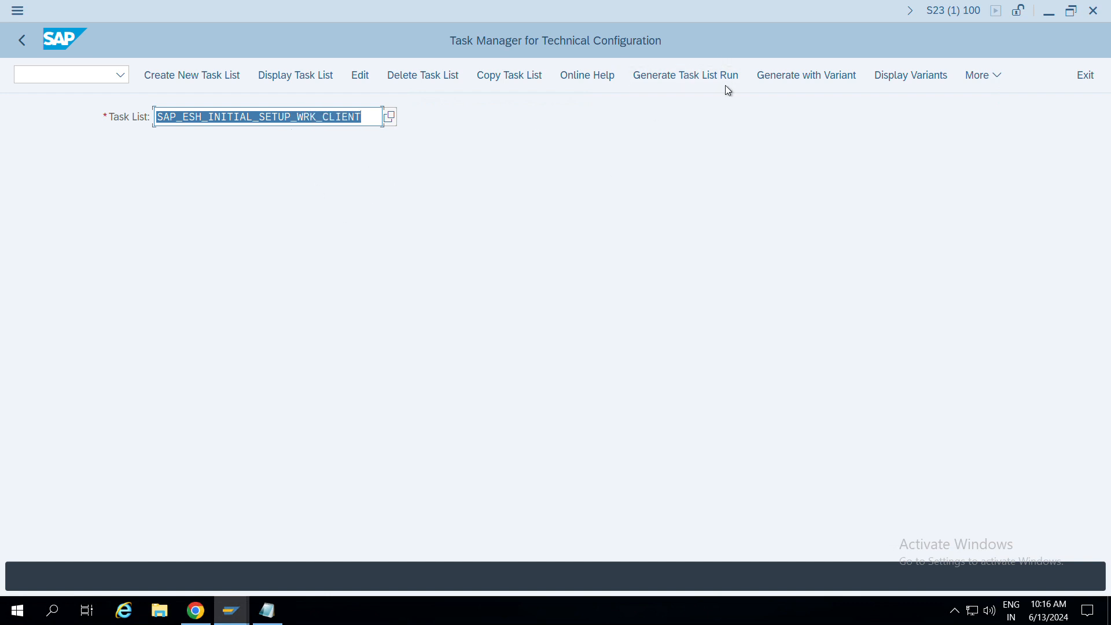
{"action": "left_click", "coordinate": [686, 76]}
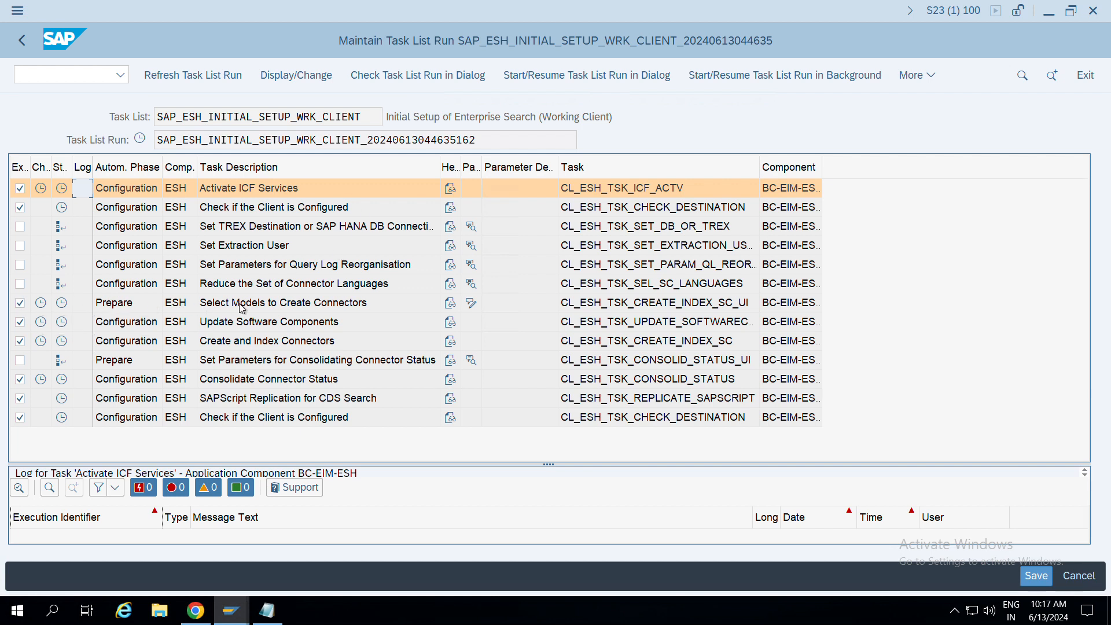
Open the parameters of Select Models to Create Connectors and choose software component SAPAPPLH, as listed in the Fiori Apps Reference Library.
{"action": "left_click", "coordinate": [471, 305]}
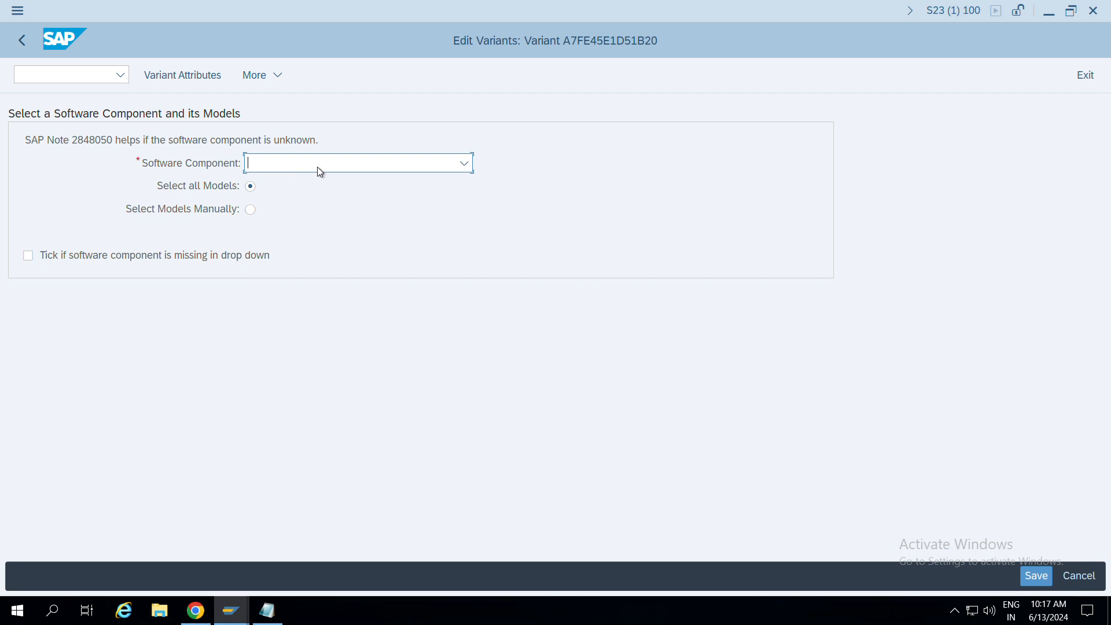
{"action": "key", "text": "alt+Tab"}
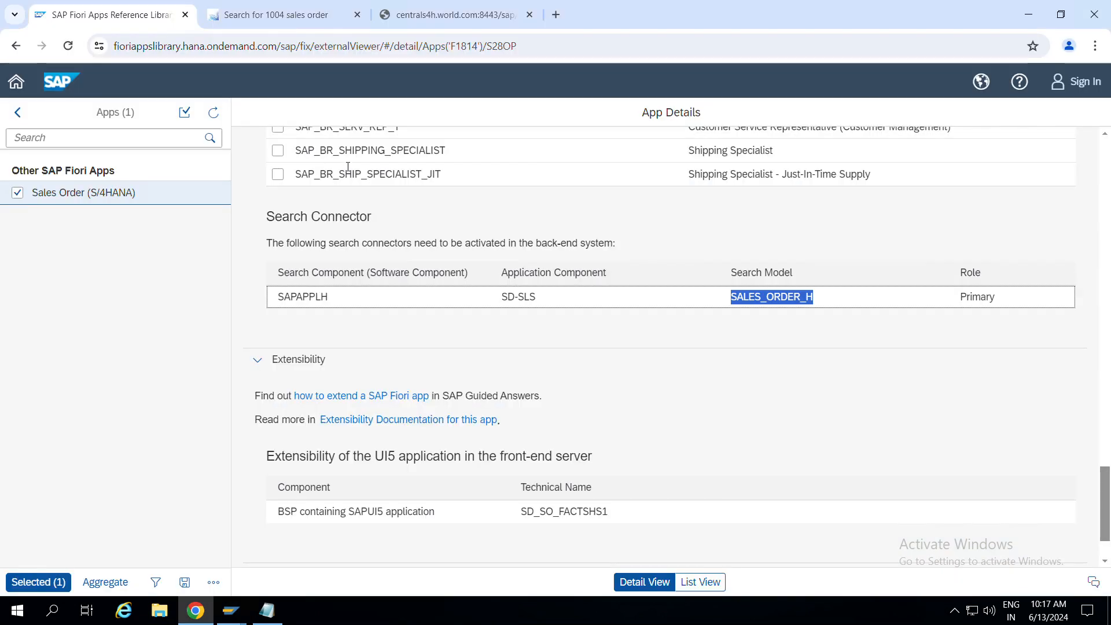
{"action": "left_click_drag", "start_coordinate": [277, 272], "coordinate": [420, 279]}
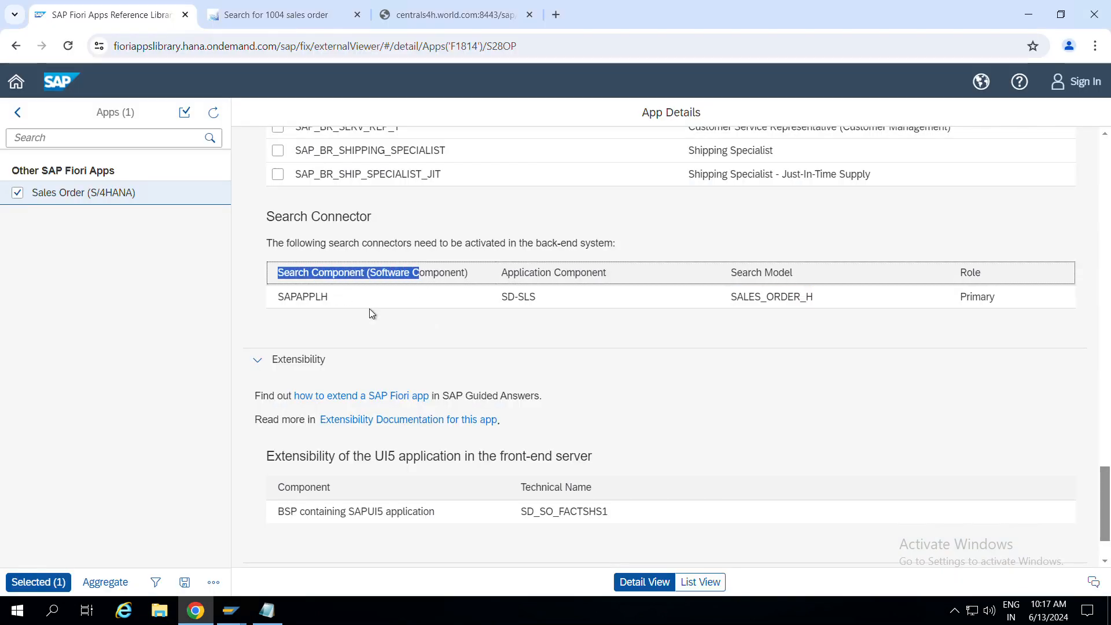
{"action": "double_click", "coordinate": [299, 298]}
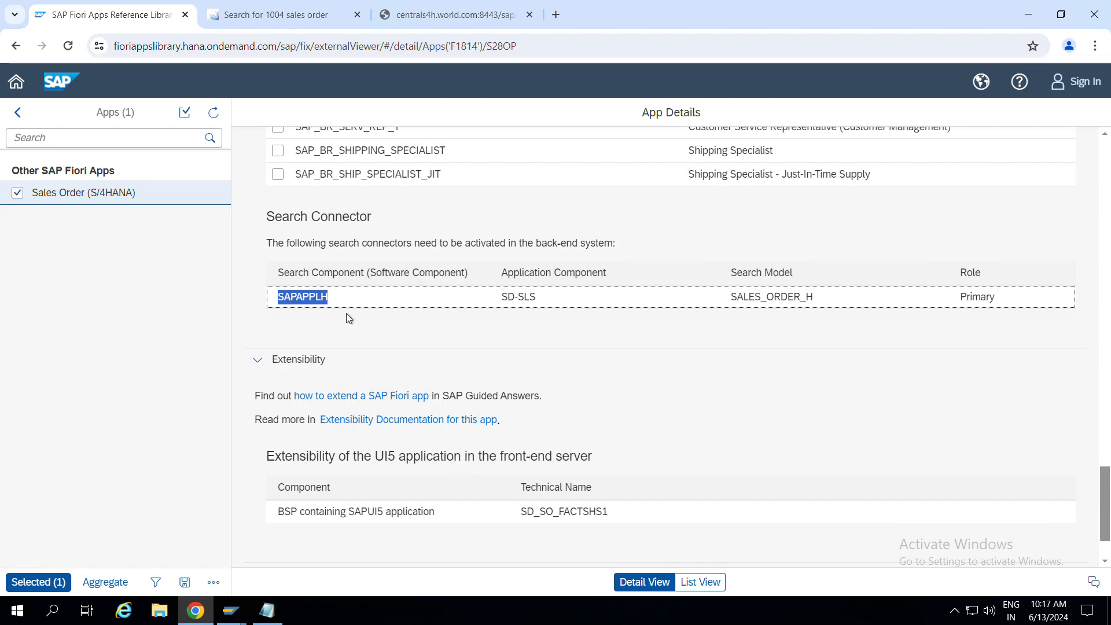
{"action": "key", "text": "alt+Tab"}
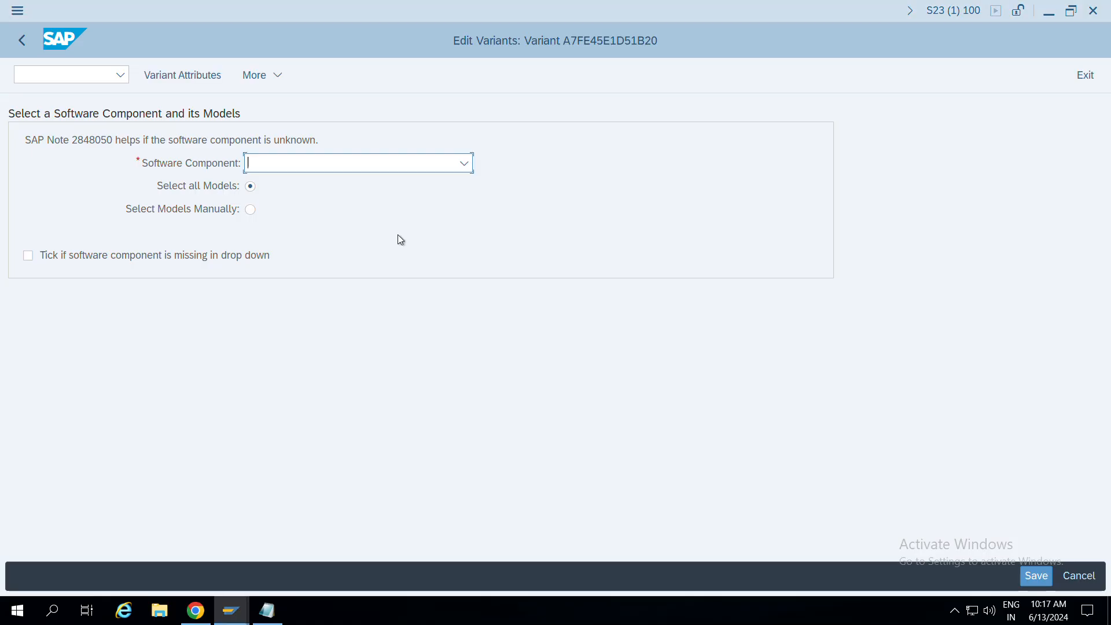
{"action": "left_click", "coordinate": [367, 160]}
{"action": "scroll", "coordinate": [336, 366], "scroll_direction": "down", "scroll_amount": 4}
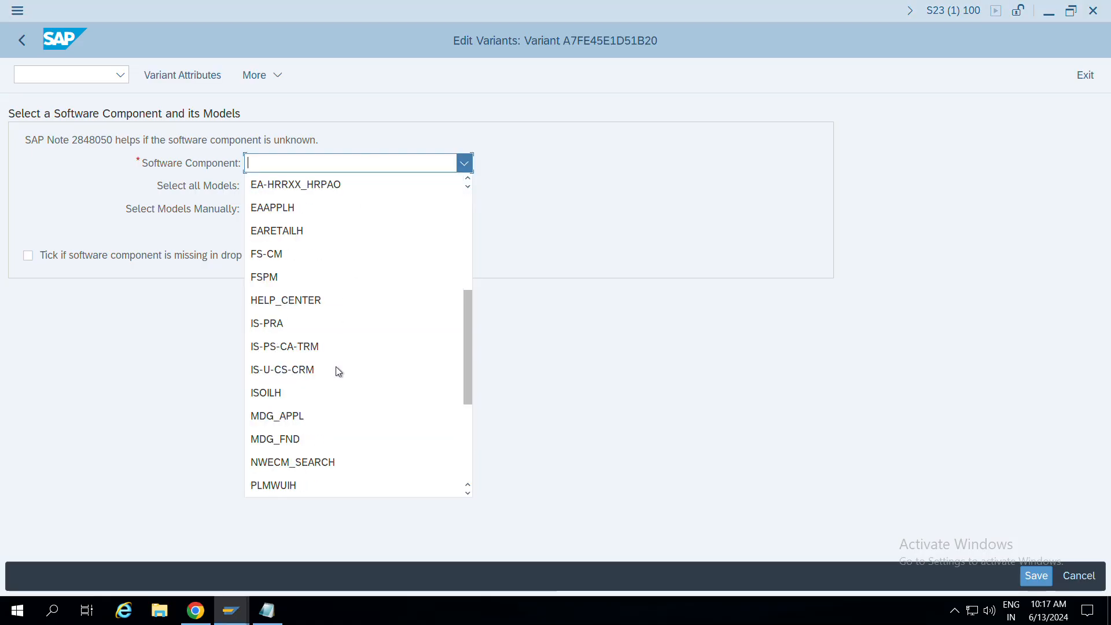
{"action": "scroll", "coordinate": [337, 370], "scroll_direction": "down", "scroll_amount": 5}
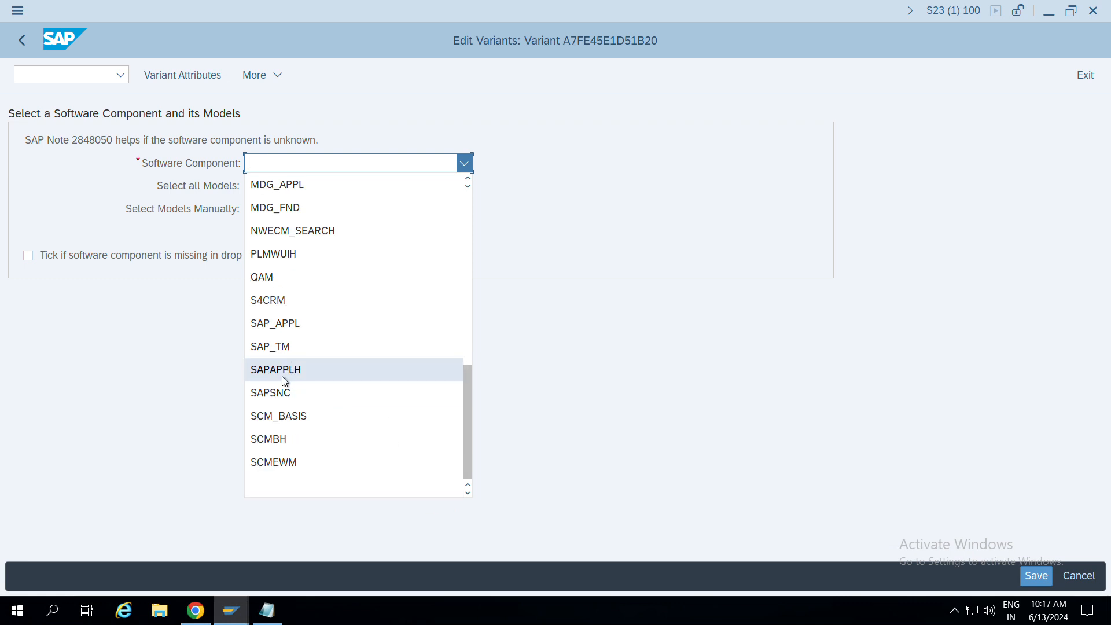
{"action": "left_click", "coordinate": [284, 381]}
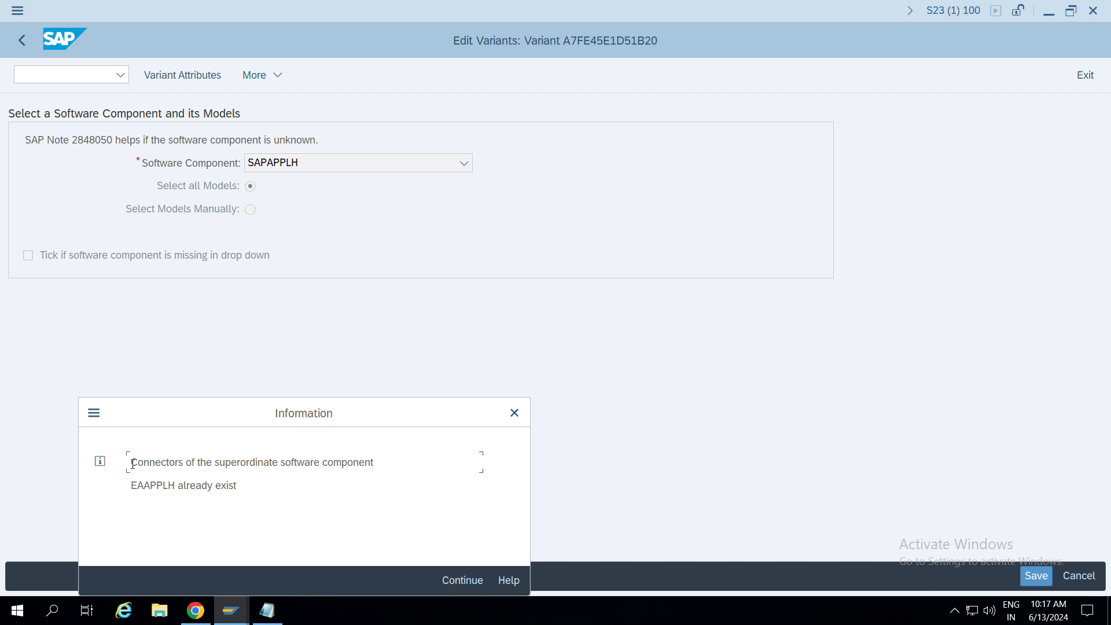
{"action": "left_click_drag", "start_coordinate": [132, 463], "coordinate": [384, 467]}
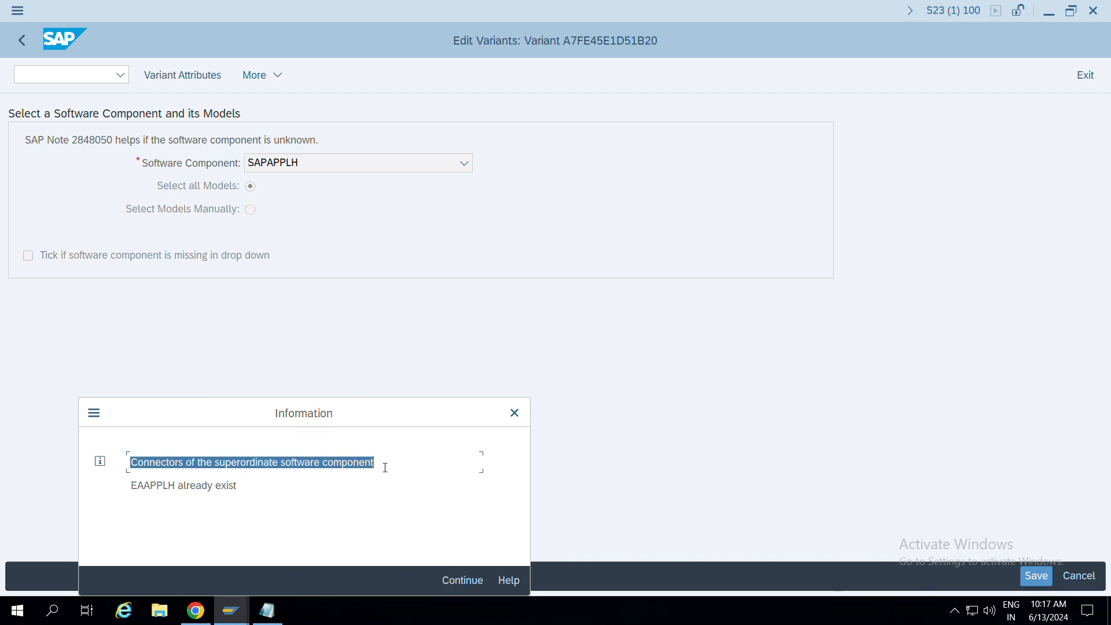
{"action": "left_click", "coordinate": [467, 581]}
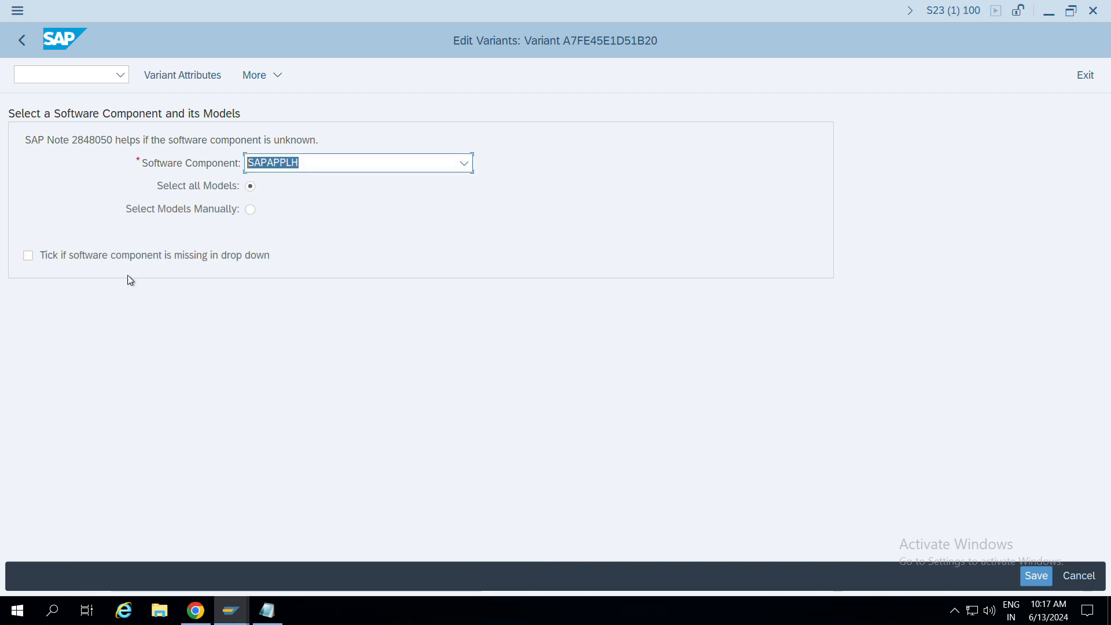
Try to save the variant with all models selected, and read the message's diagnosis and procedure.
{"action": "left_click", "coordinate": [1036, 577]}
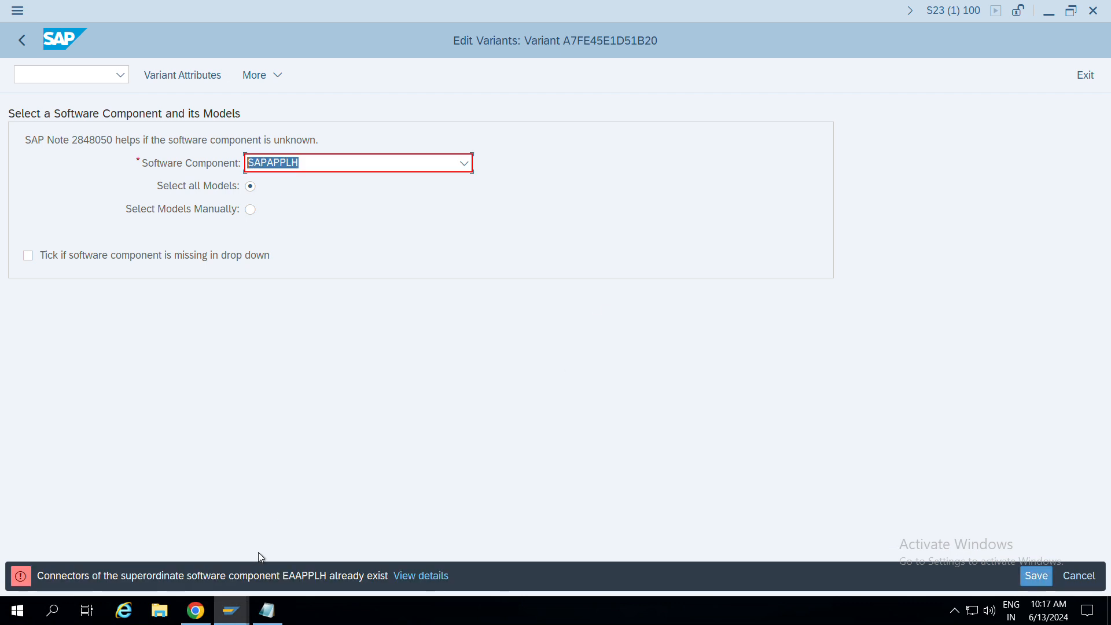
{"action": "left_click", "coordinate": [422, 580]}
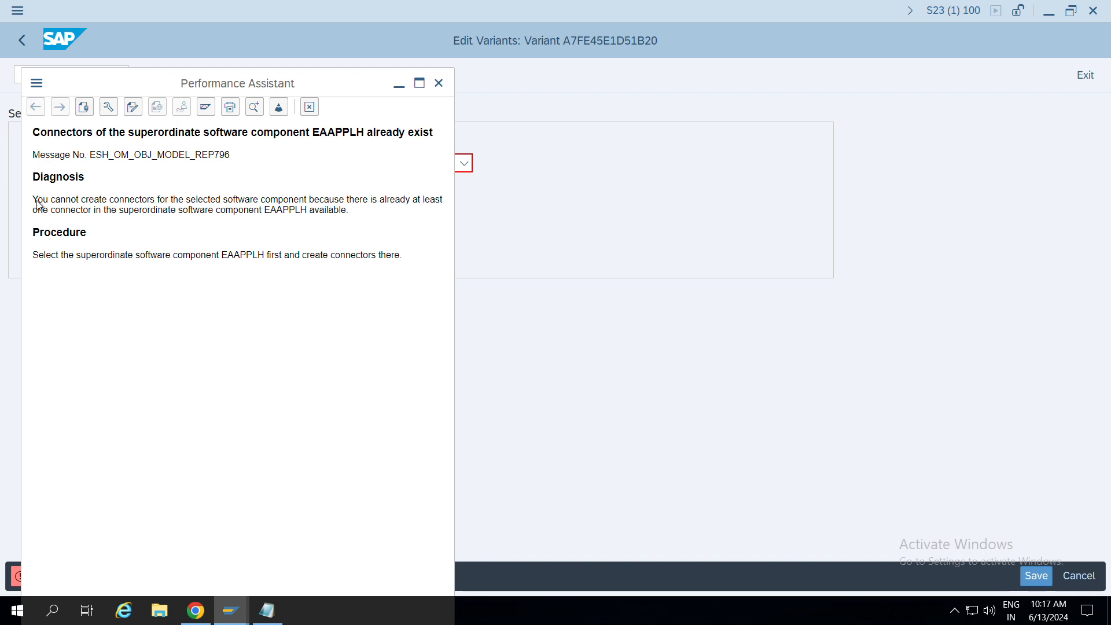
{"action": "left_click_drag", "start_coordinate": [37, 202], "coordinate": [348, 210]}
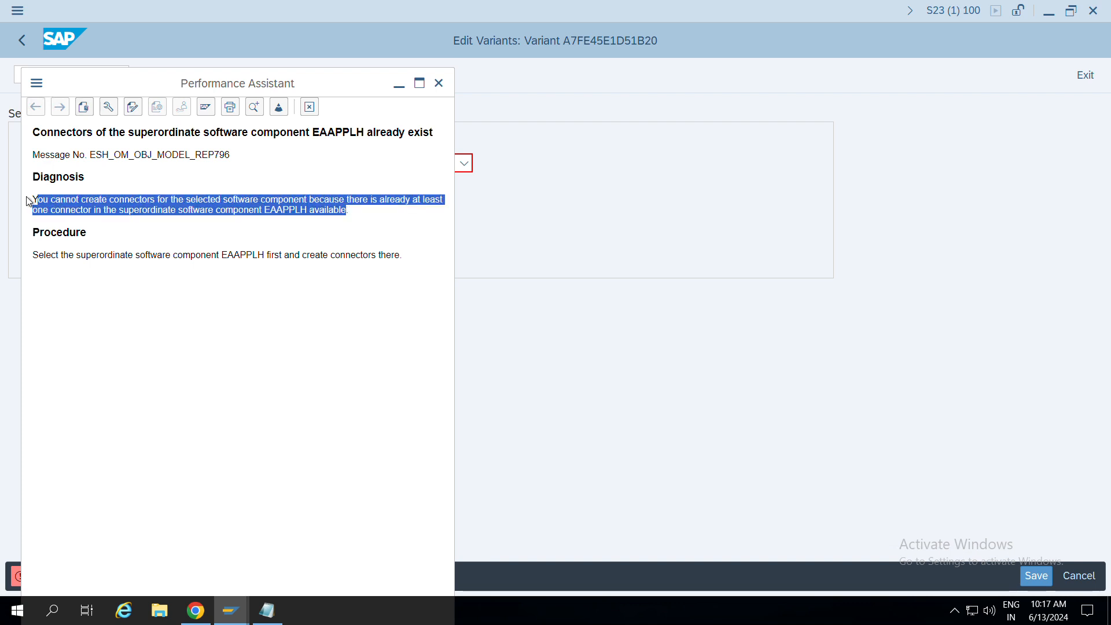
{"action": "left_click", "coordinate": [31, 205]}
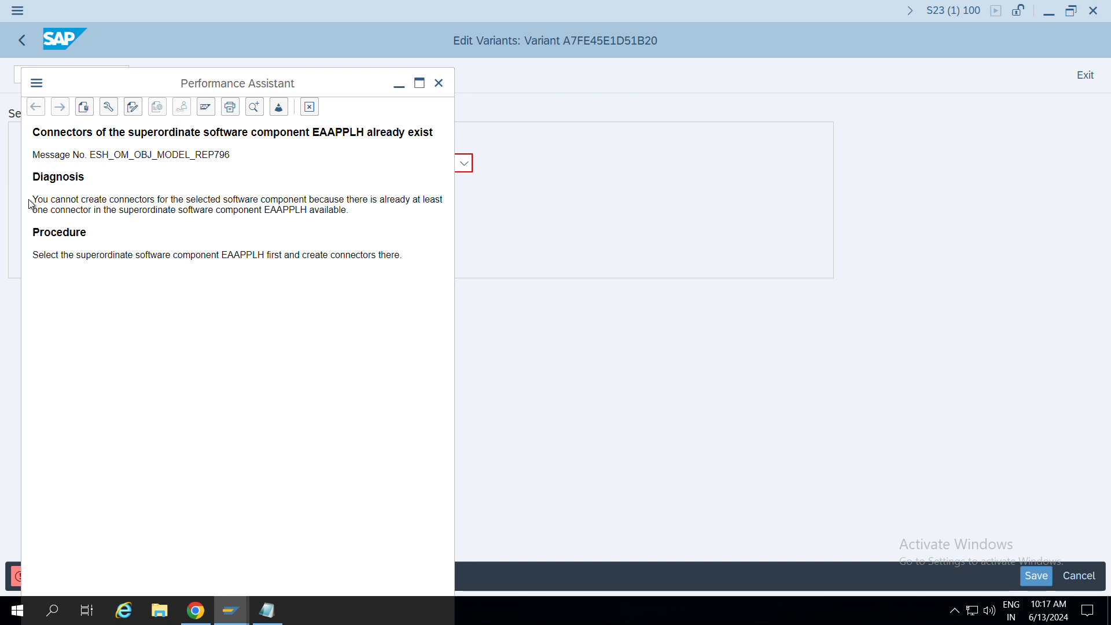
{"action": "left_click_drag", "start_coordinate": [35, 202], "coordinate": [391, 216]}
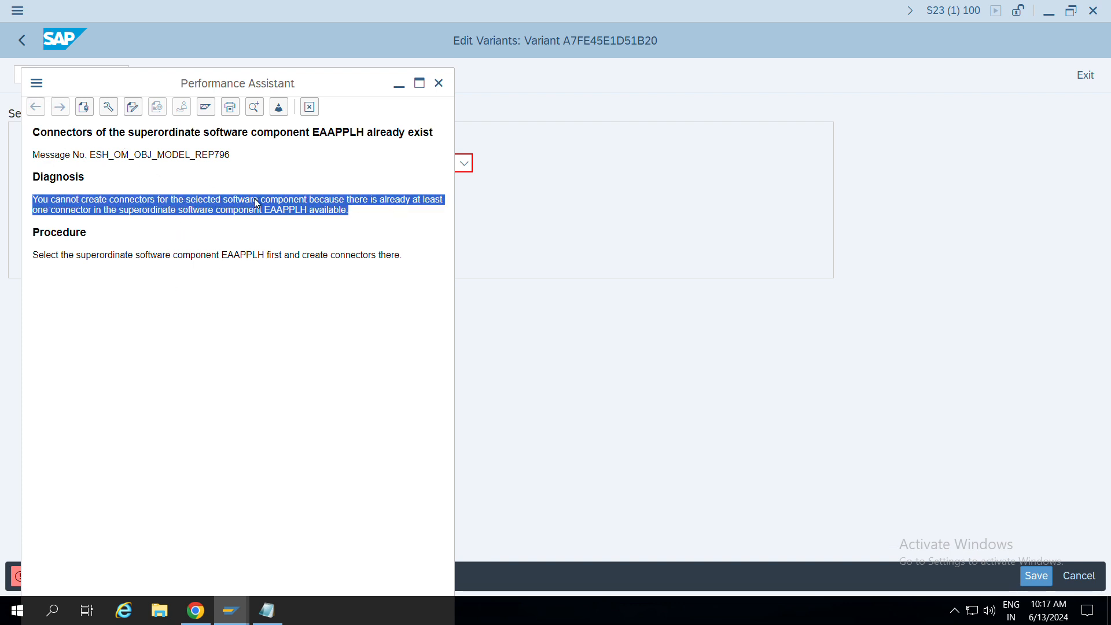
{"action": "left_click_drag", "start_coordinate": [32, 256], "coordinate": [308, 256]}
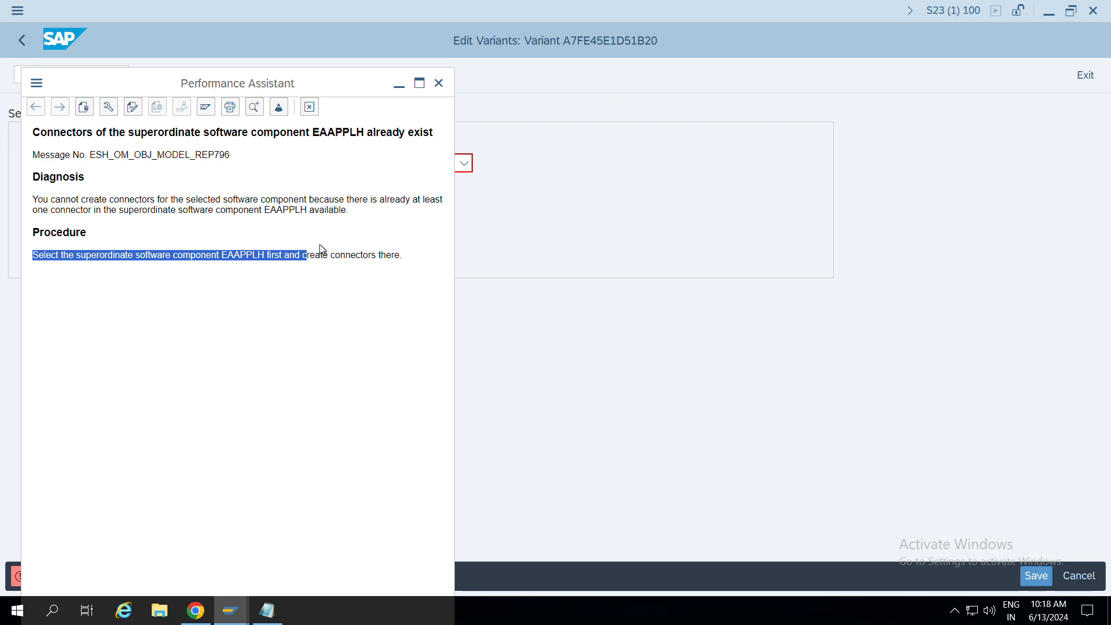
{"action": "left_click_drag", "start_coordinate": [387, 255], "coordinate": [128, 255]}
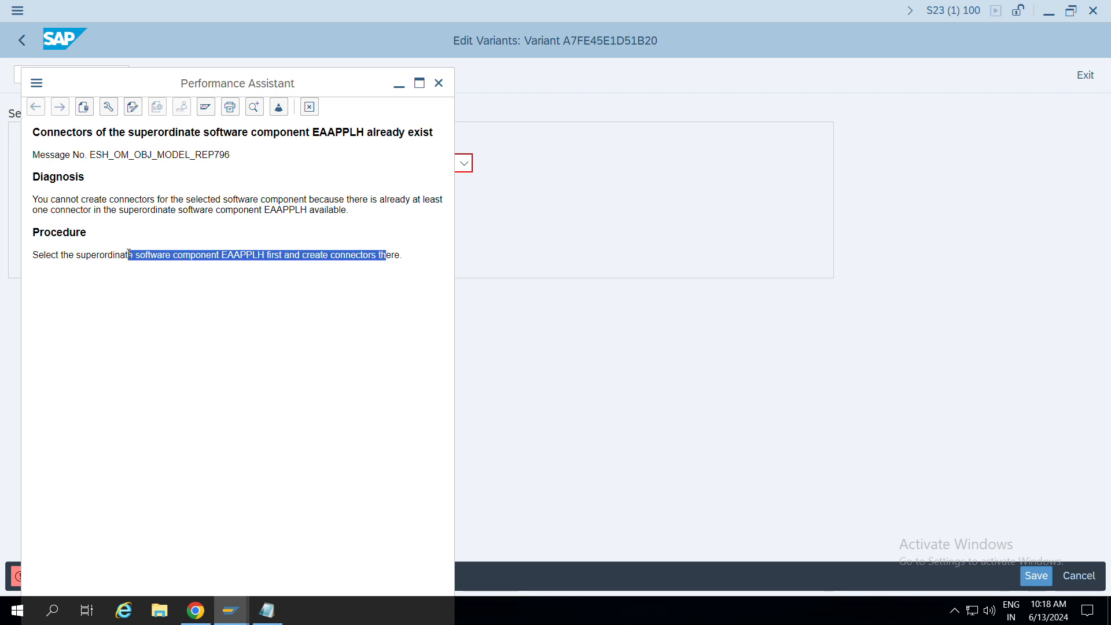
{"action": "left_click", "coordinate": [450, 86]}
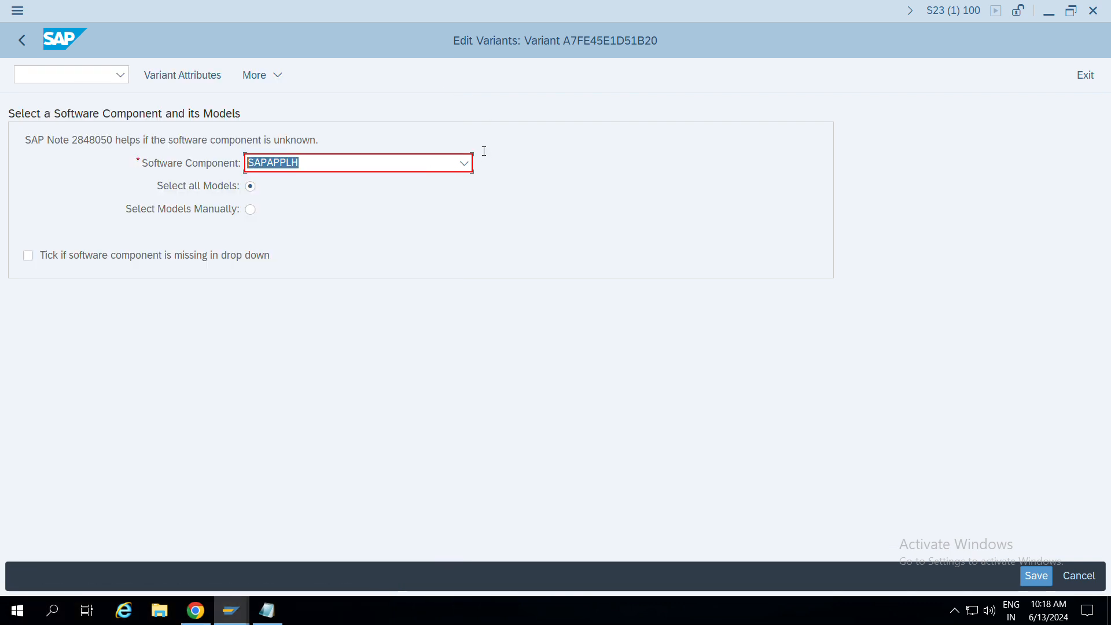
Choose manual model selection, enter SALES_ORDER_H copied from the Fiori Apps Reference Library as the model, and try to save the variant.
{"action": "left_click", "coordinate": [249, 211]}
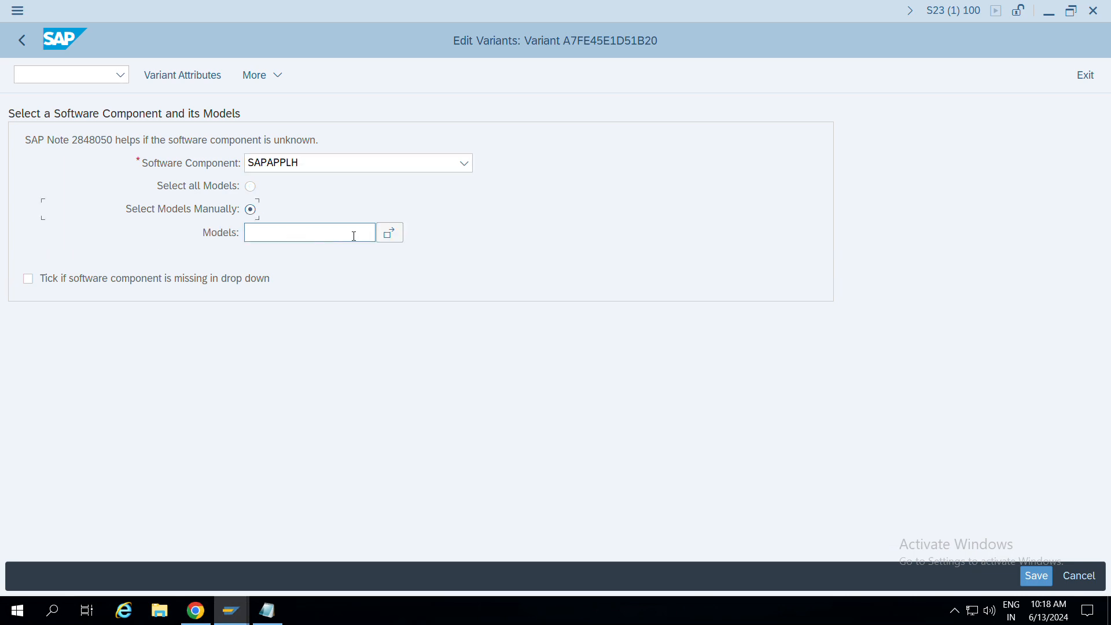
{"action": "key", "text": "alt+Tab"}
{"action": "left_click_drag", "start_coordinate": [824, 297], "coordinate": [723, 298]}
{"action": "key", "text": "ctrl+c"}
{"action": "key", "text": "alt+Tab"}
{"action": "key", "text": "ctrl+v"}
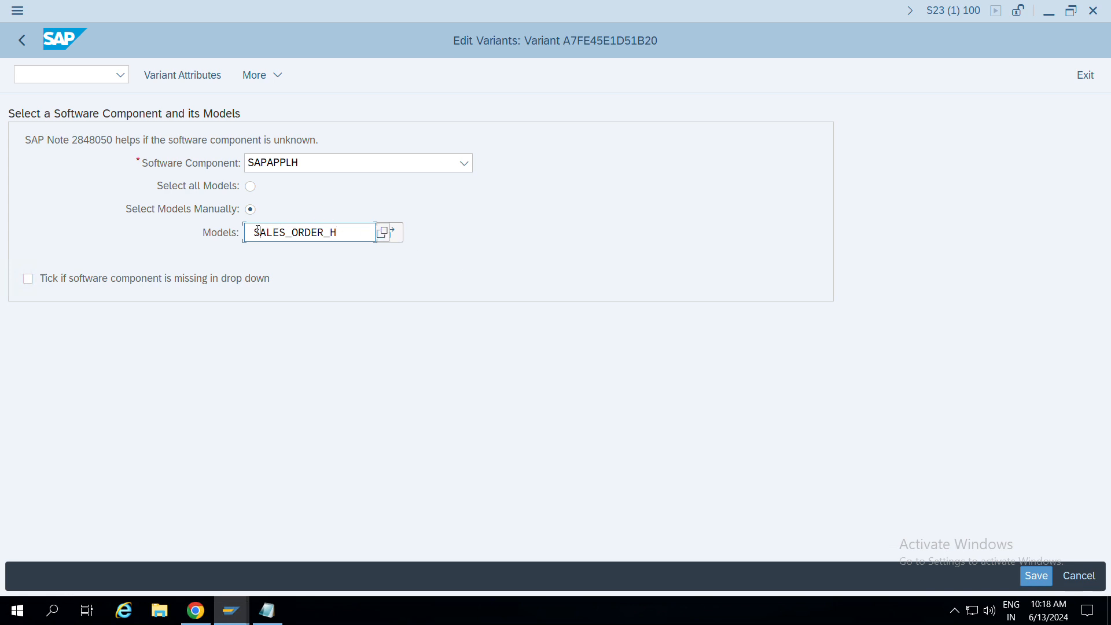
{"action": "key", "text": "BackSpace"}
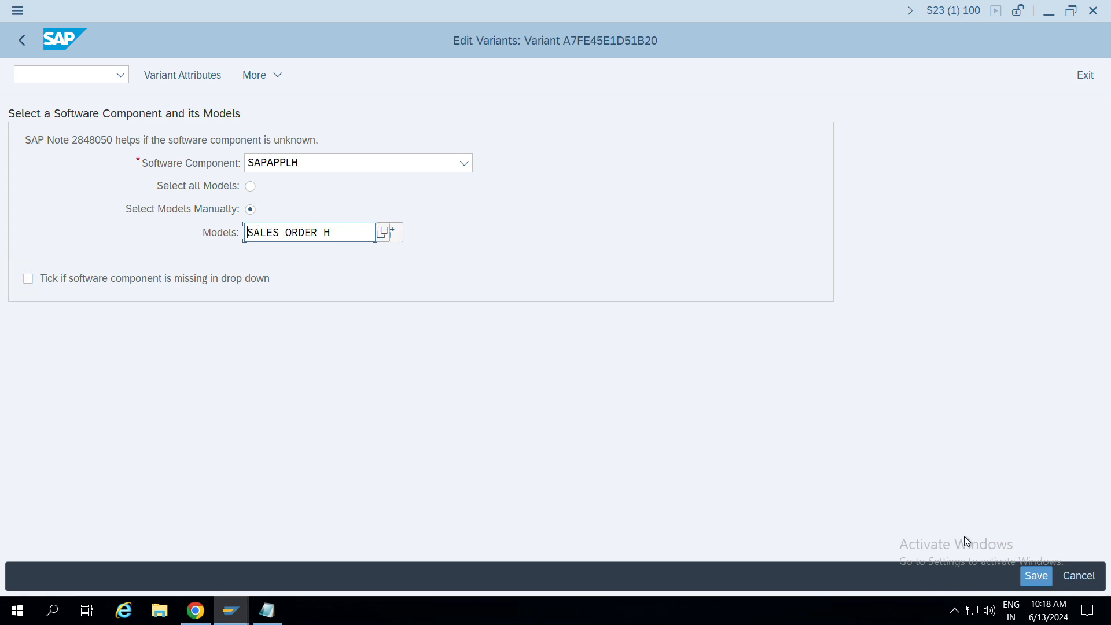
{"action": "left_click", "coordinate": [1035, 577]}
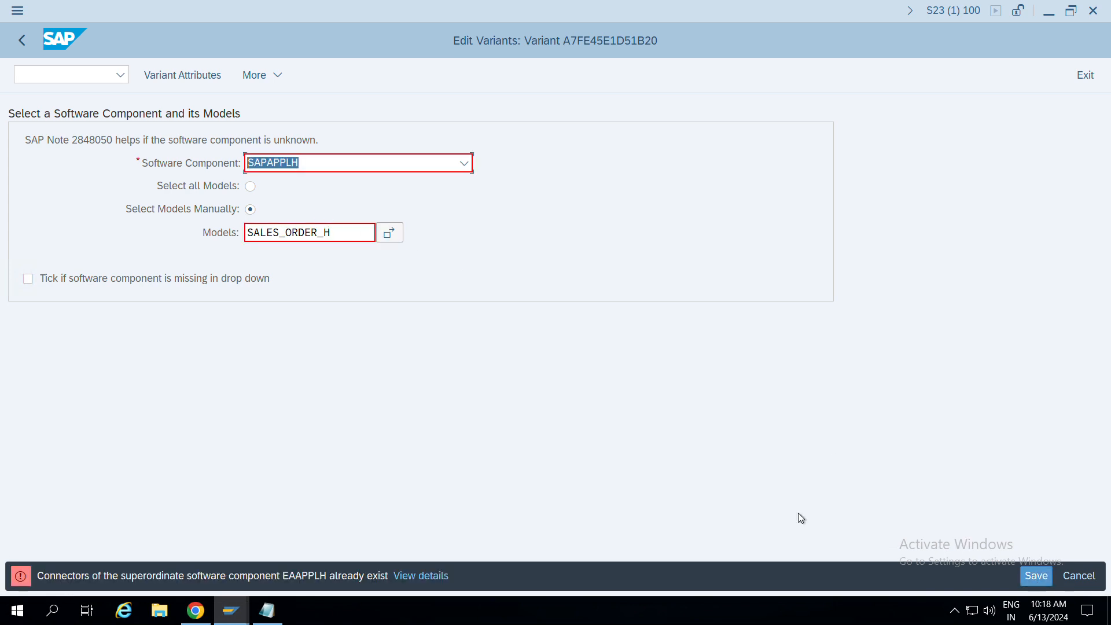
Copy the message heading from its details and search Google for "Connectors of the superordinate software component EAAPPLH already exist" in a new Chrome tab.
{"action": "left_click", "coordinate": [424, 575]}
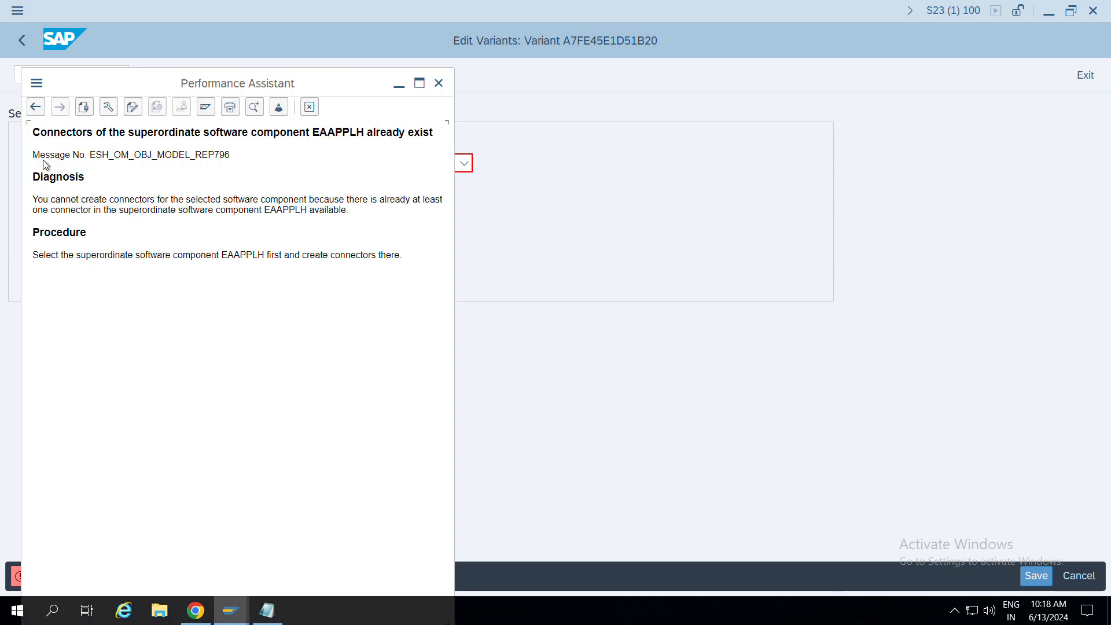
{"action": "left_click_drag", "start_coordinate": [35, 133], "coordinate": [444, 122]}
{"action": "key", "text": "ctrl+c"}
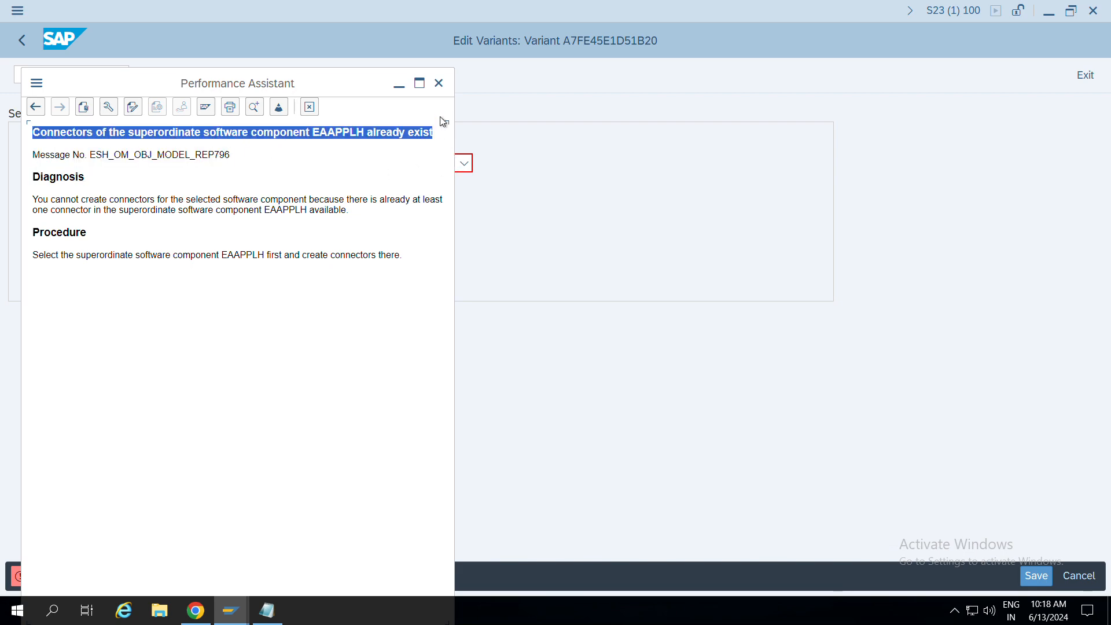
{"action": "left_click", "coordinate": [684, 218]}
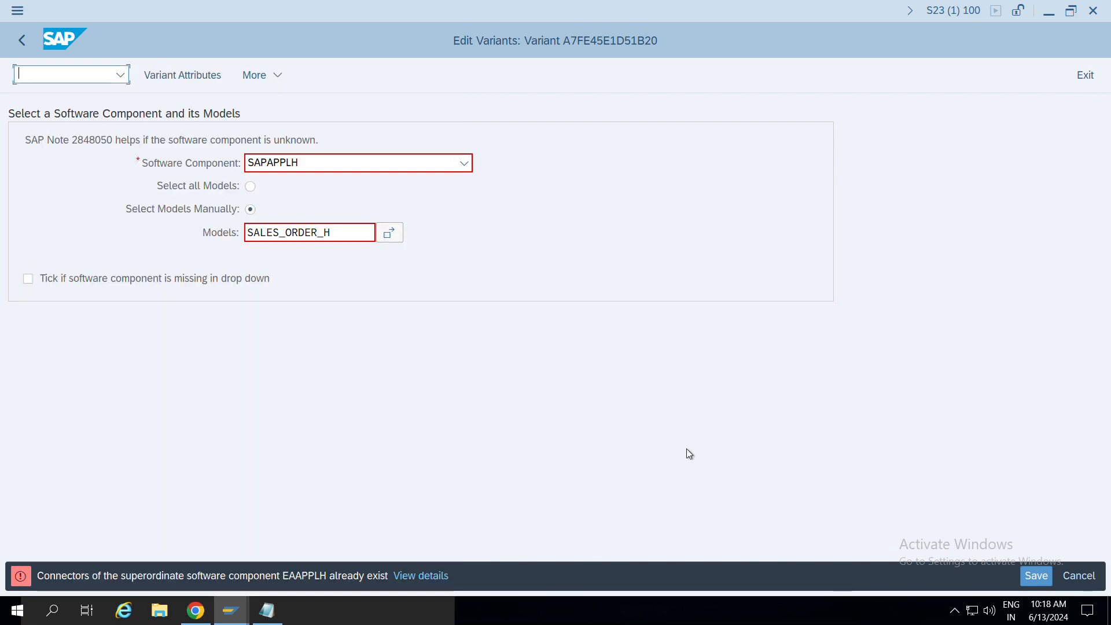
{"action": "left_click", "coordinate": [195, 609]}
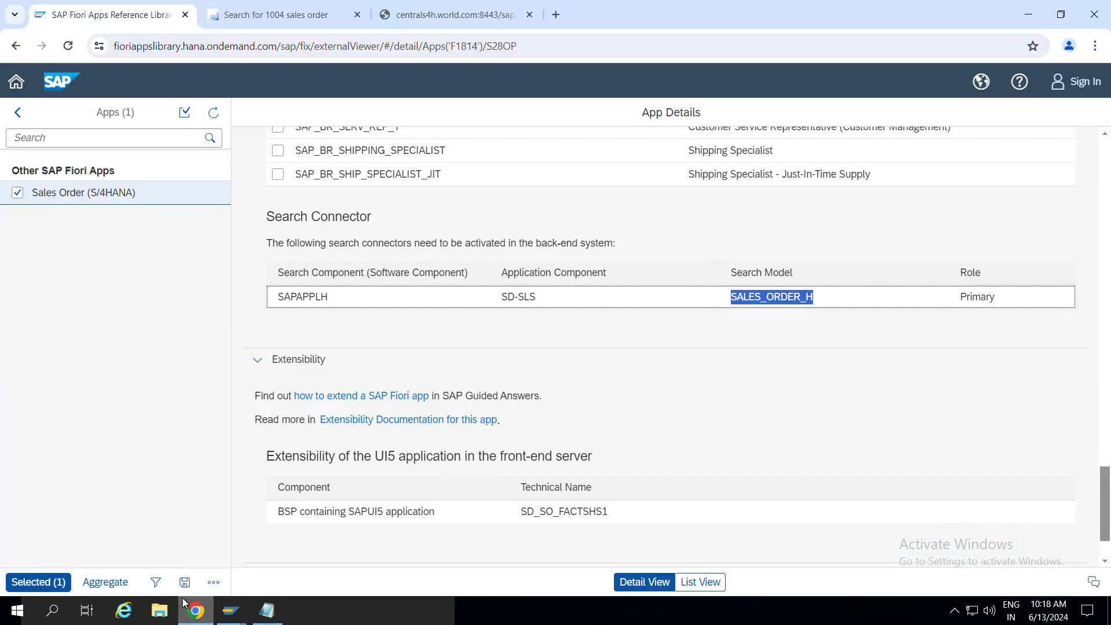
{"action": "left_click", "coordinate": [556, 15]}
{"action": "key", "text": "ctrl+v"}
{"action": "key", "text": "Return"}
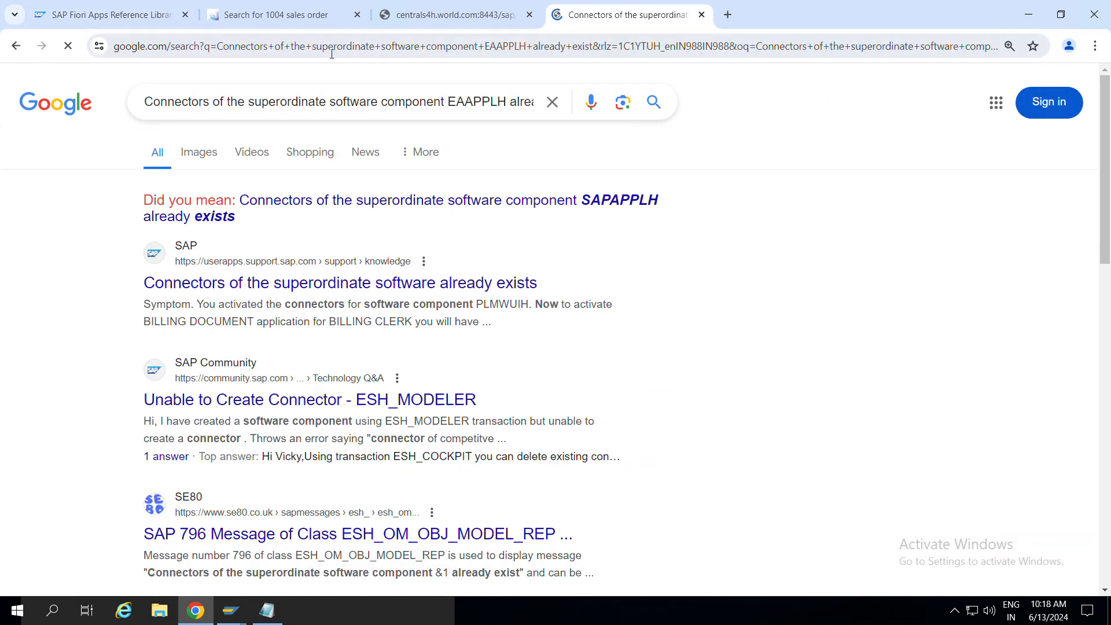
Open SAP Knowledge Base Article 2490683 from the search results and read its symptom section.
{"action": "left_click", "coordinate": [289, 285]}
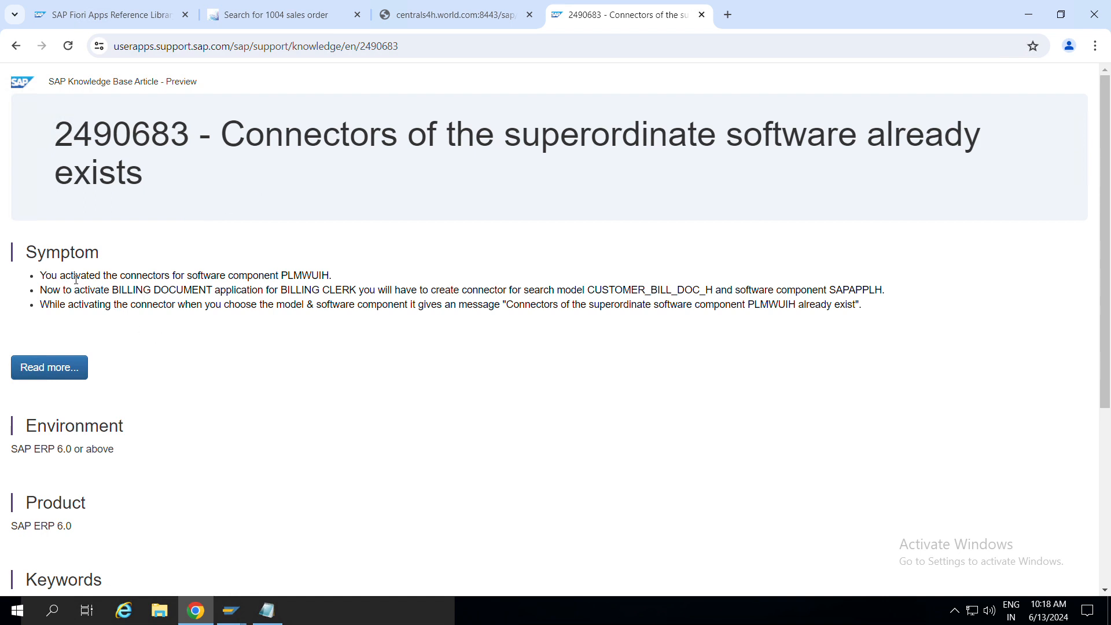
{"action": "left_click_drag", "start_coordinate": [107, 274], "coordinate": [38, 290]}
{"action": "left_click", "coordinate": [127, 293]}
{"action": "left_click_drag", "start_coordinate": [727, 289], "coordinate": [885, 285]}
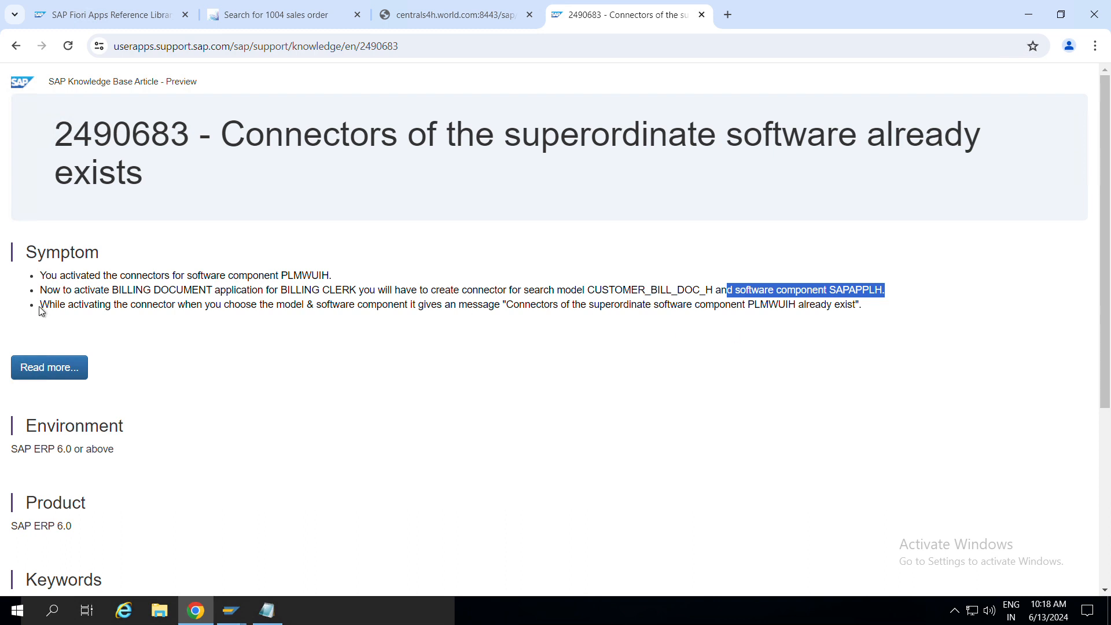
{"action": "left_click_drag", "start_coordinate": [39, 305], "coordinate": [296, 307]}
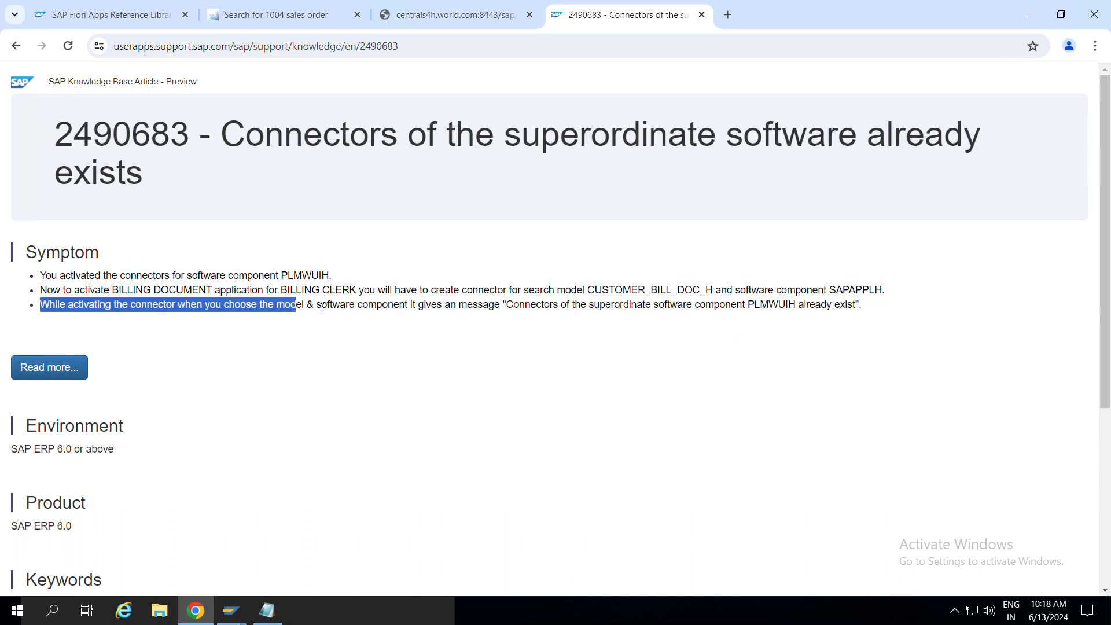
{"action": "left_click_drag", "start_coordinate": [435, 307], "coordinate": [755, 305]}
{"action": "scroll", "coordinate": [147, 338], "scroll_direction": "down", "scroll_amount": 5}
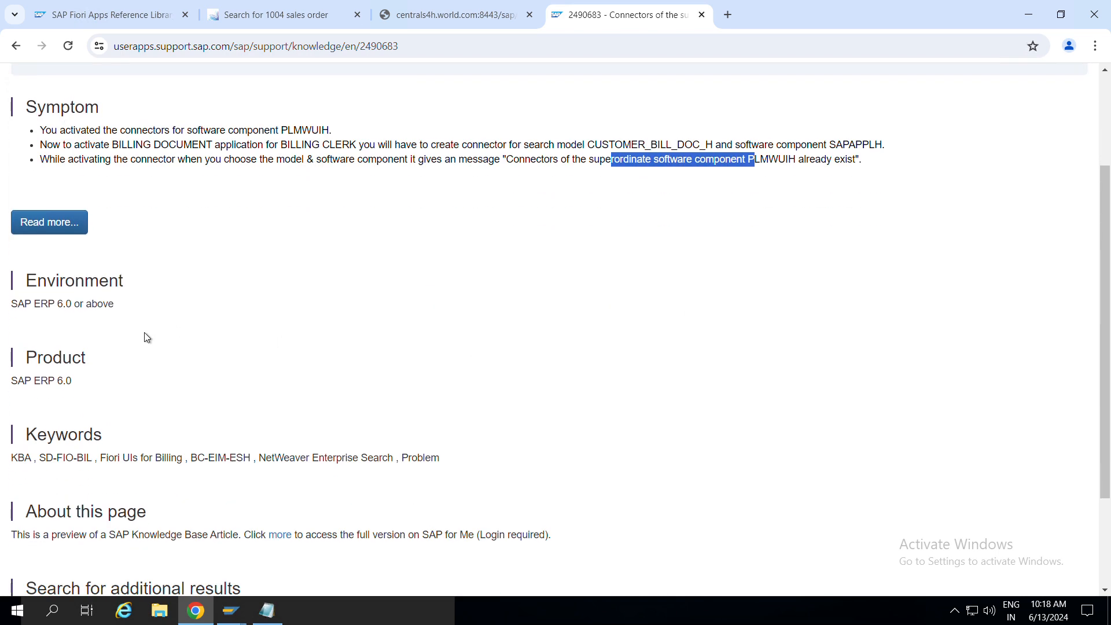
{"action": "scroll", "coordinate": [147, 337], "scroll_direction": "up", "scroll_amount": 5}
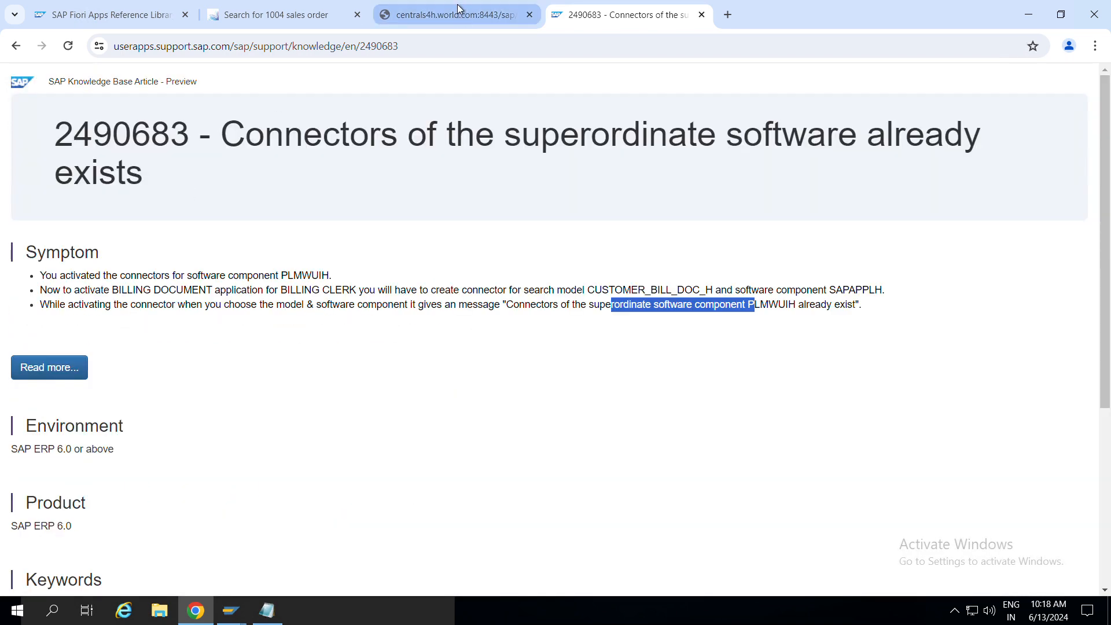
Open the SAP Community thread "Unable to Create Connector - ESH_MODELER" from the Google results and read its question and answer.
{"action": "left_click", "coordinate": [16, 46]}
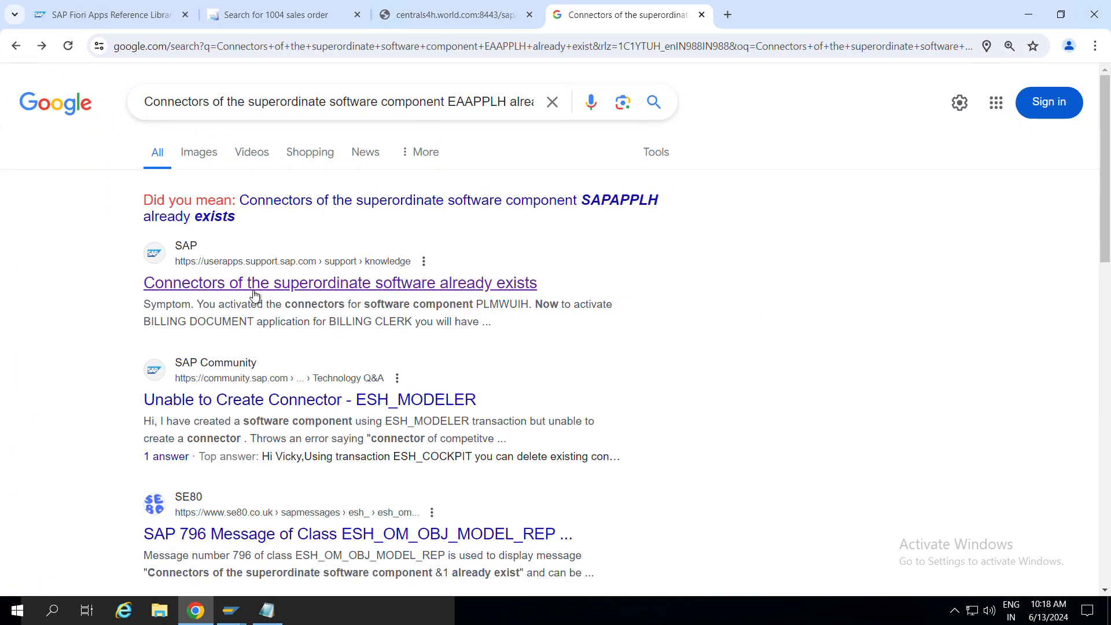
{"action": "left_click", "coordinate": [261, 391]}
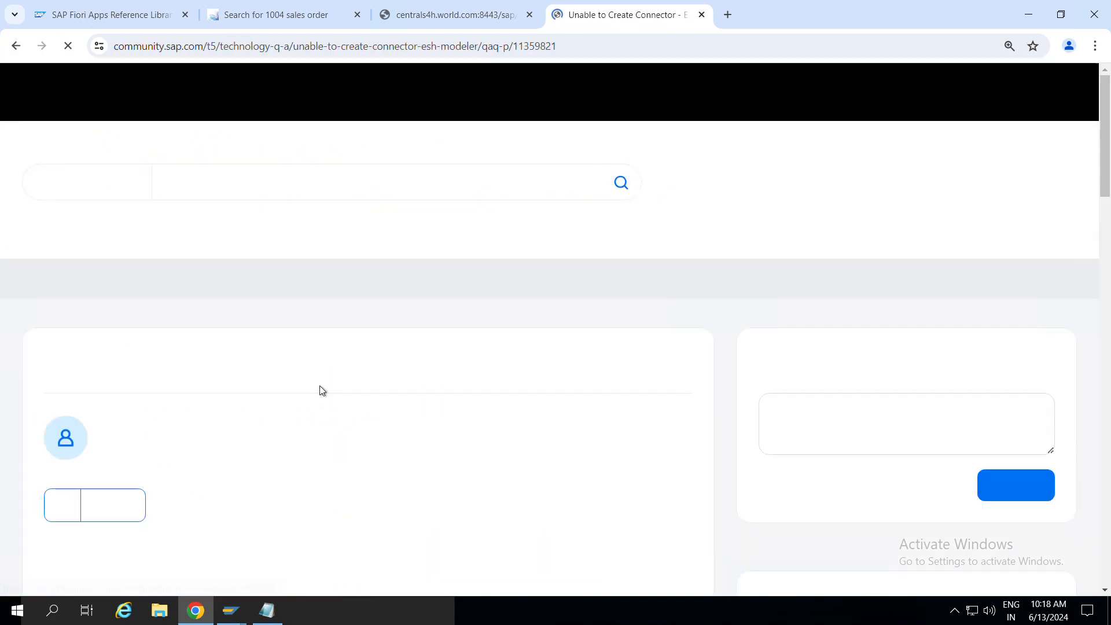
{"action": "scroll", "coordinate": [320, 388], "scroll_direction": "down", "scroll_amount": 5}
{"action": "scroll", "coordinate": [321, 390], "scroll_direction": "down", "scroll_amount": 3}
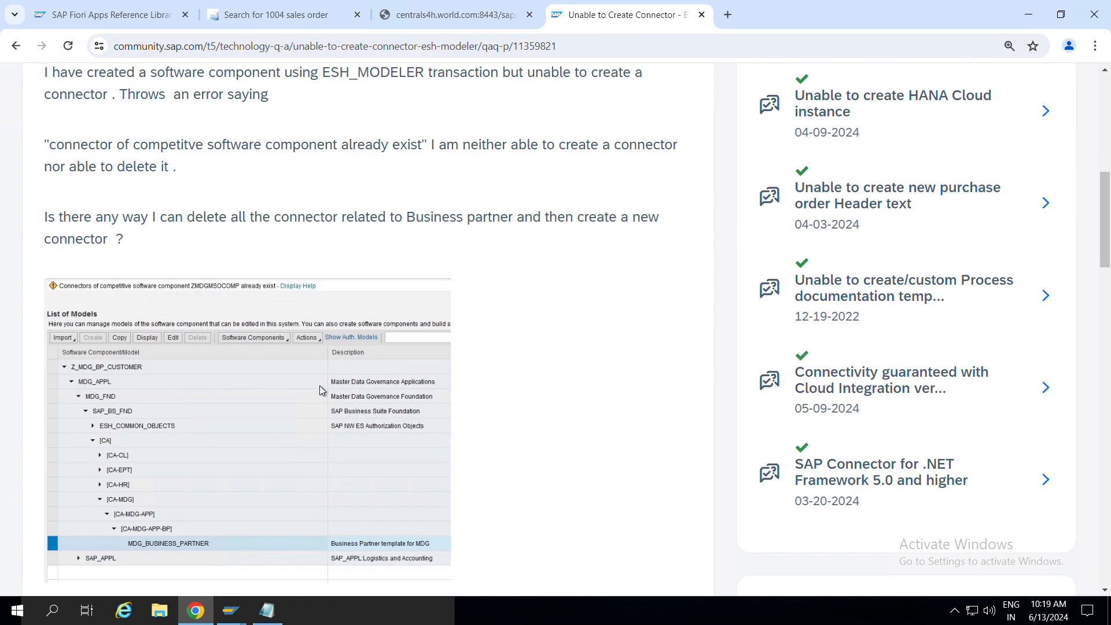
{"action": "scroll", "coordinate": [319, 390], "scroll_direction": "down", "scroll_amount": 11}
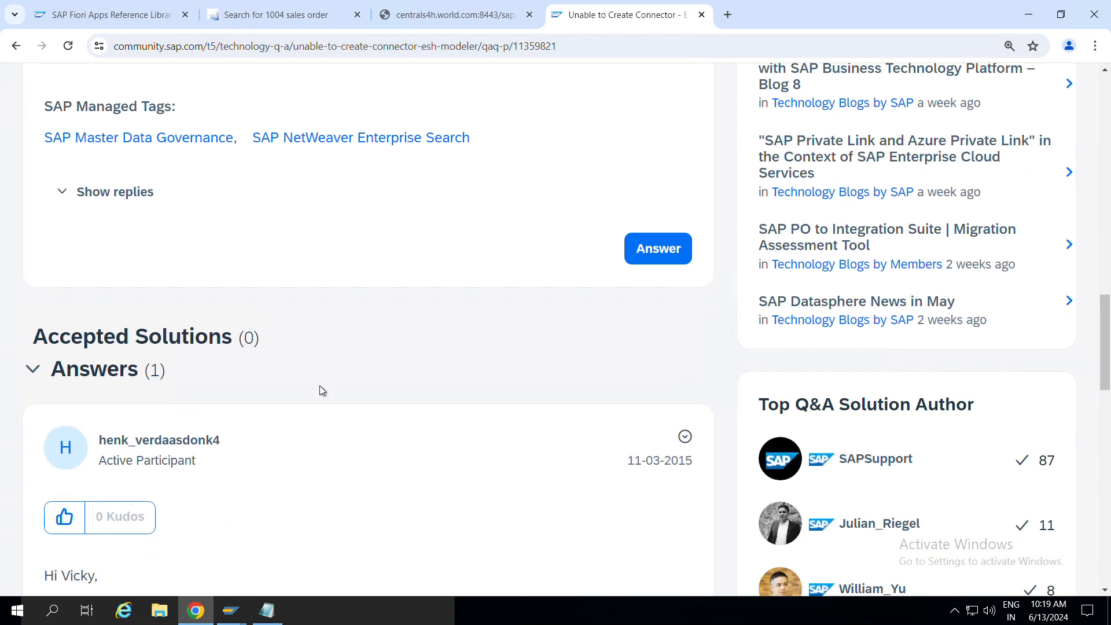
{"action": "scroll", "coordinate": [319, 391], "scroll_direction": "down", "scroll_amount": 10}
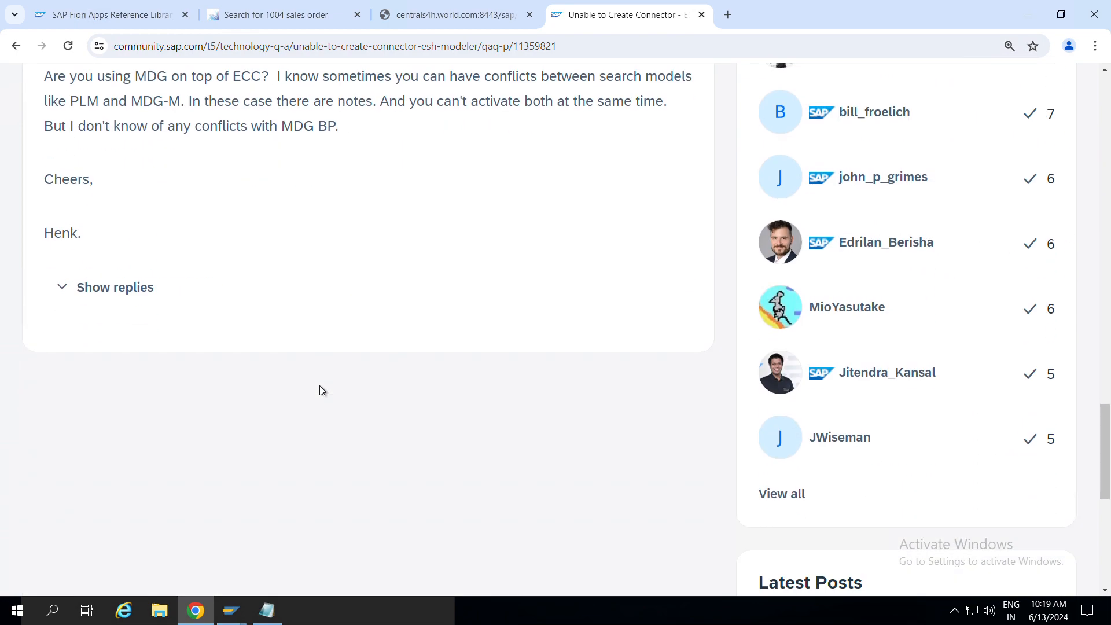
Open the Michael Management result on superordinate software component connectors and read the cause, system response and fix for the message.
{"action": "left_click", "coordinate": [15, 46]}
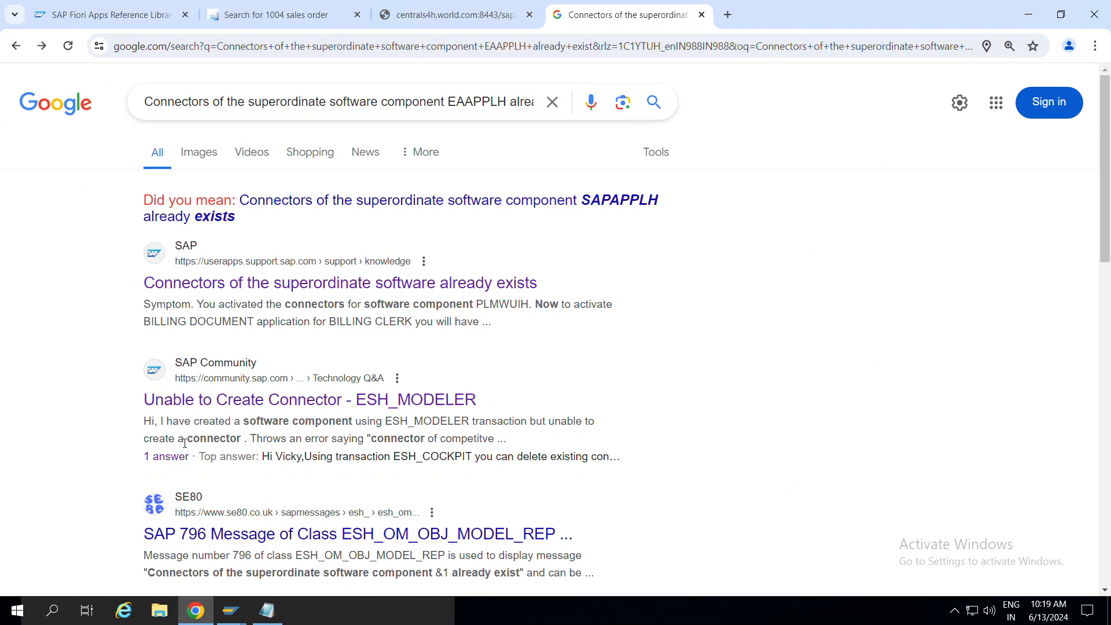
{"action": "scroll", "coordinate": [184, 443], "scroll_direction": "down", "scroll_amount": 8}
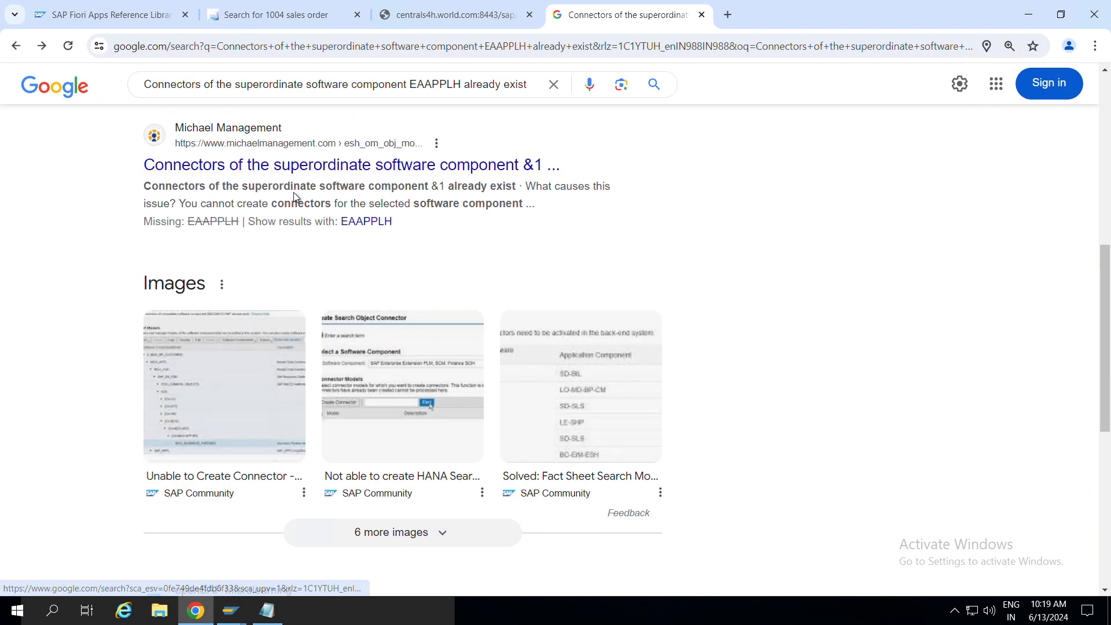
{"action": "left_click", "coordinate": [333, 170]}
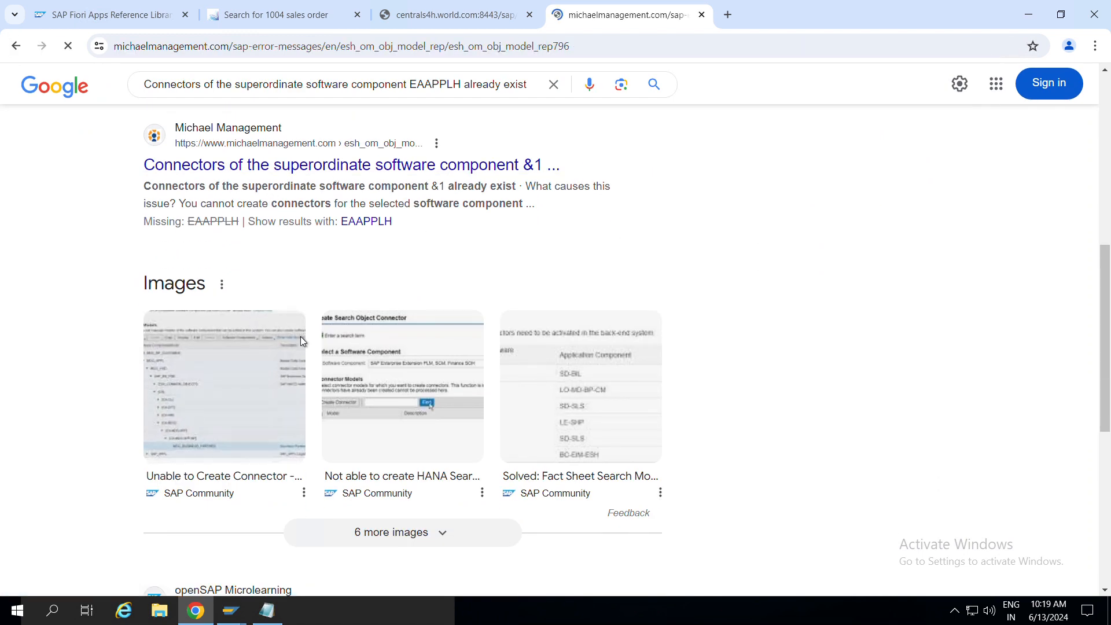
{"action": "scroll", "coordinate": [301, 340], "scroll_direction": "down", "scroll_amount": 6}
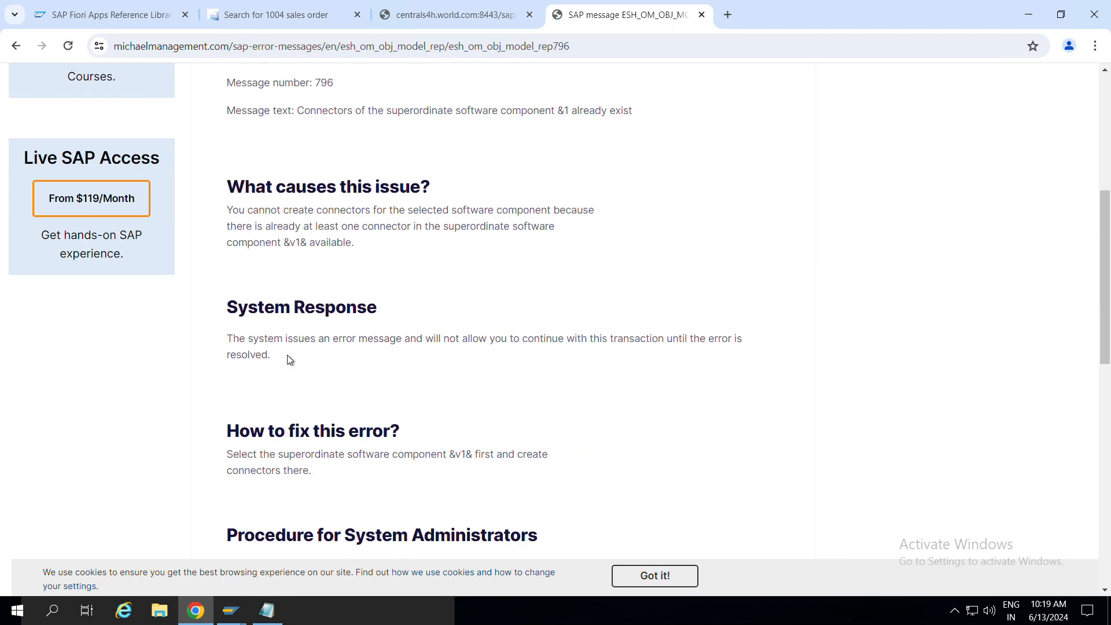
{"action": "triple_click", "coordinate": [287, 359]}
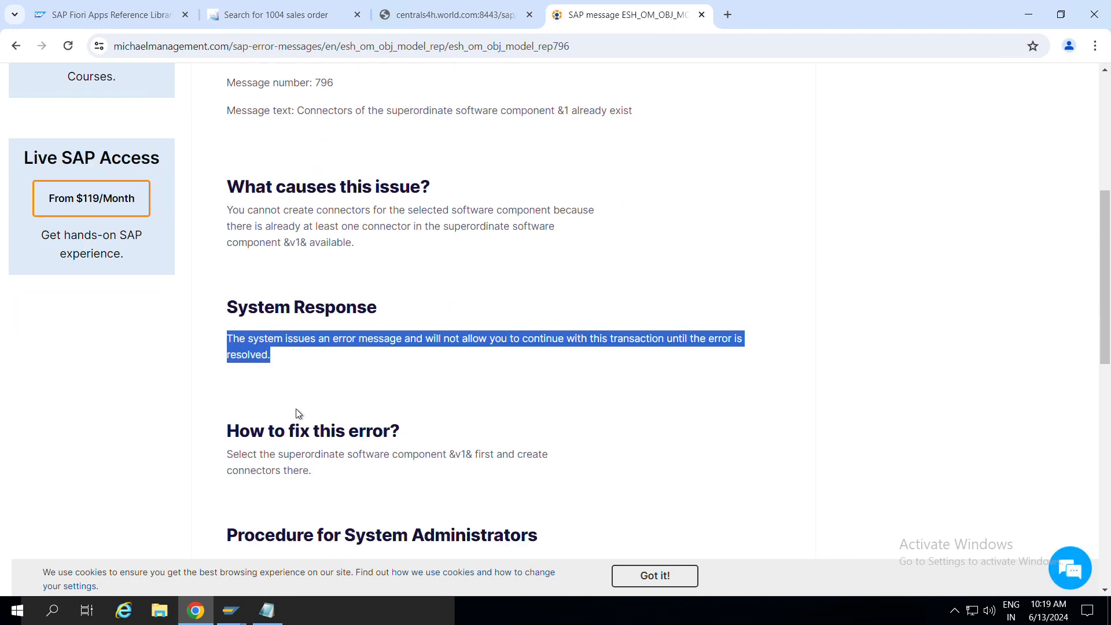
{"action": "scroll", "coordinate": [298, 413], "scroll_direction": "down", "scroll_amount": 3}
{"action": "scroll", "coordinate": [298, 413], "scroll_direction": "down", "scroll_amount": 4}
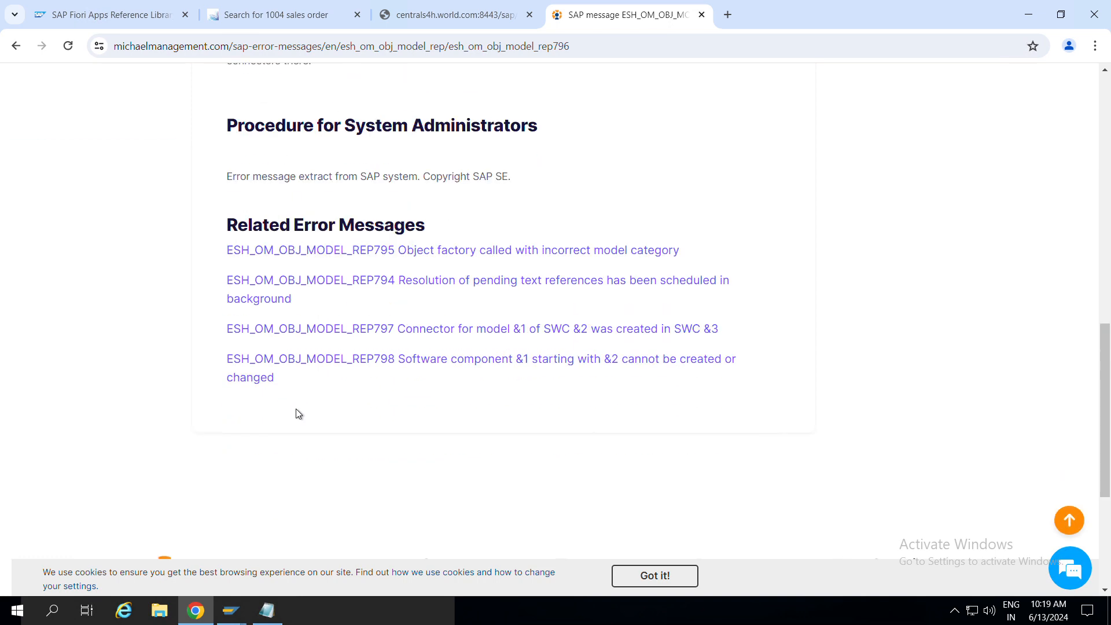
{"action": "scroll", "coordinate": [296, 409], "scroll_direction": "down", "scroll_amount": 5}
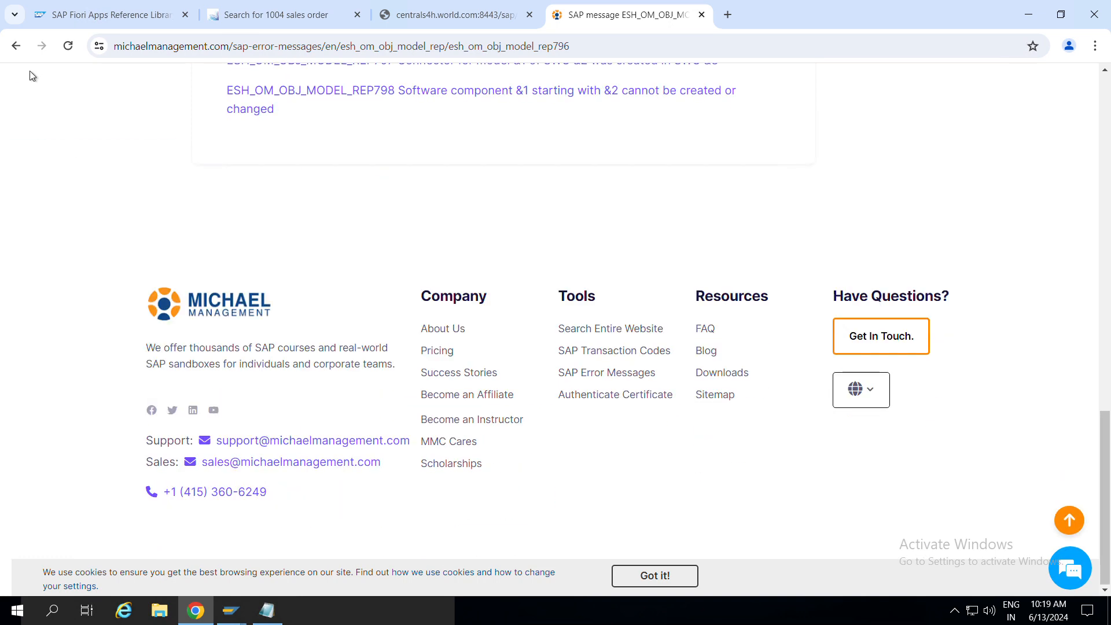
Open the openSAP Microlearning result "Activating Enterprise Search for SAP Fiori", dismiss its floating video and read the comments.
{"action": "left_click", "coordinate": [15, 46]}
{"action": "scroll", "coordinate": [181, 330], "scroll_direction": "down", "scroll_amount": 6}
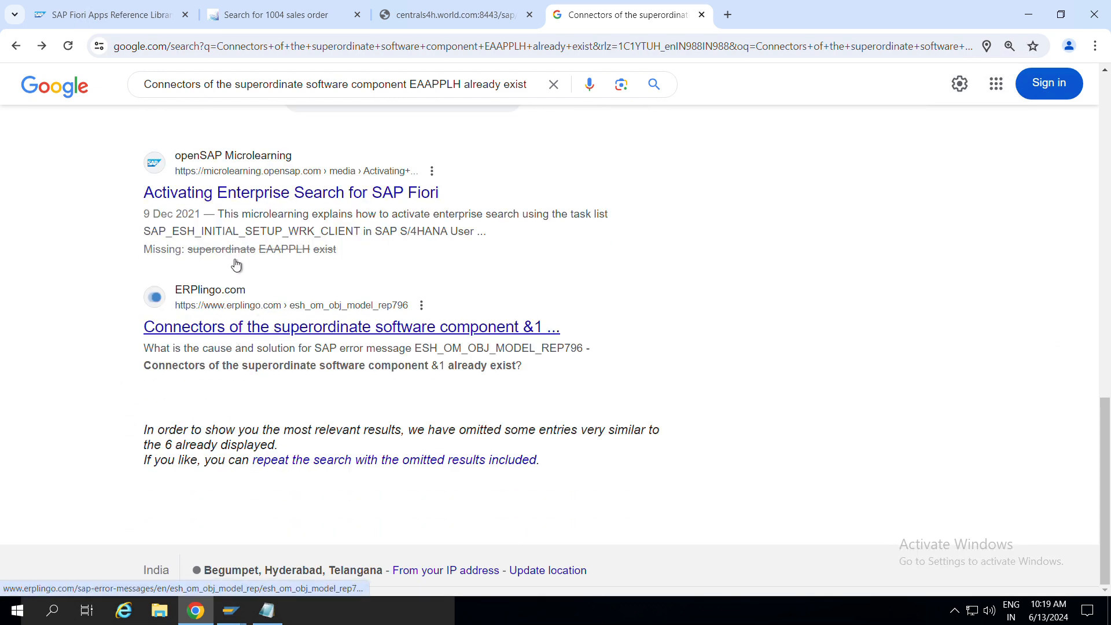
{"action": "left_click", "coordinate": [298, 194]}
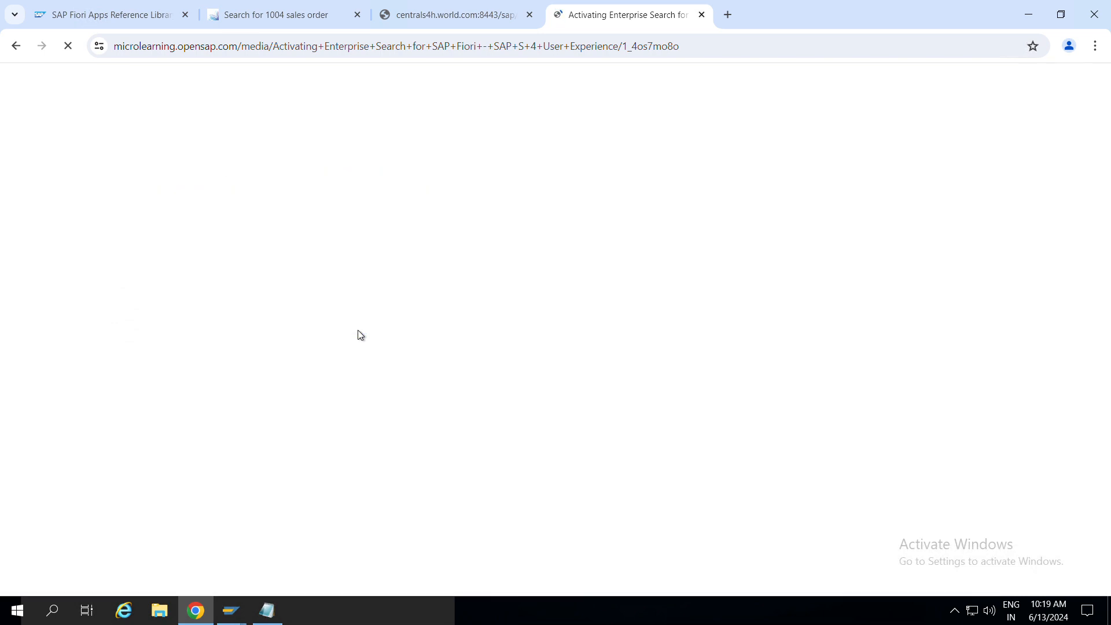
{"action": "scroll", "coordinate": [358, 329], "scroll_direction": "down", "scroll_amount": 6}
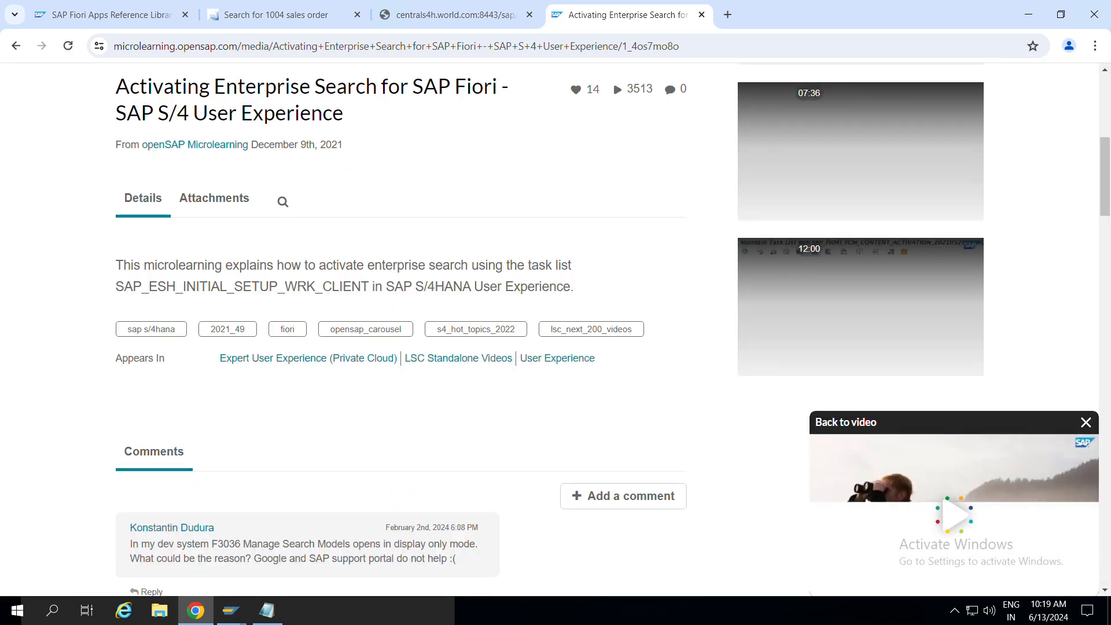
{"action": "scroll", "coordinate": [405, 330], "scroll_direction": "down", "scroll_amount": 8}
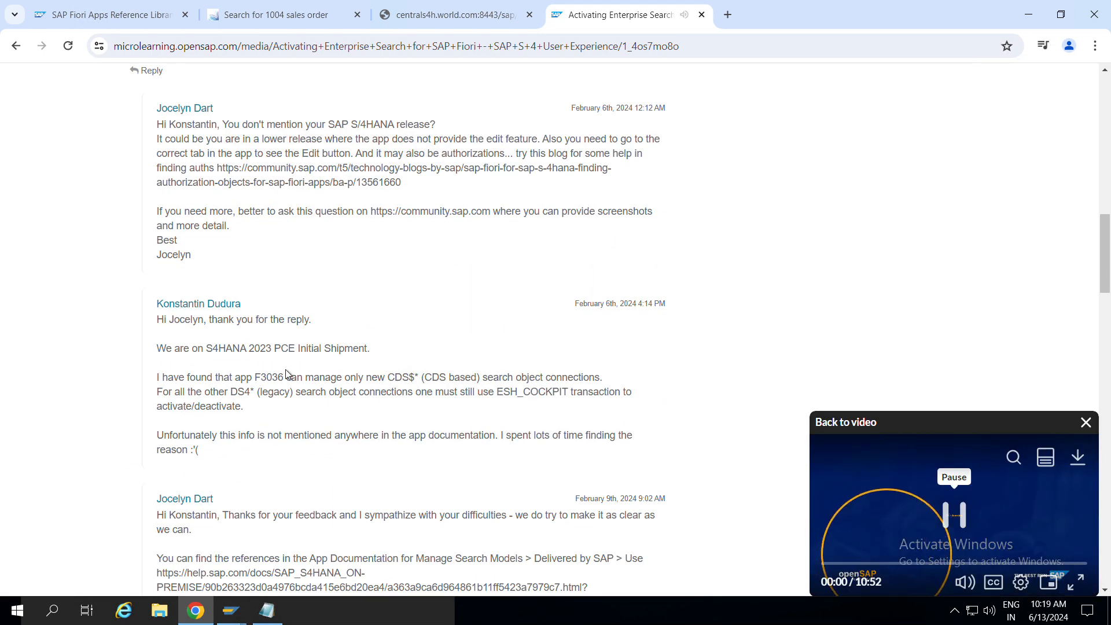
{"action": "left_click", "coordinate": [1085, 422]}
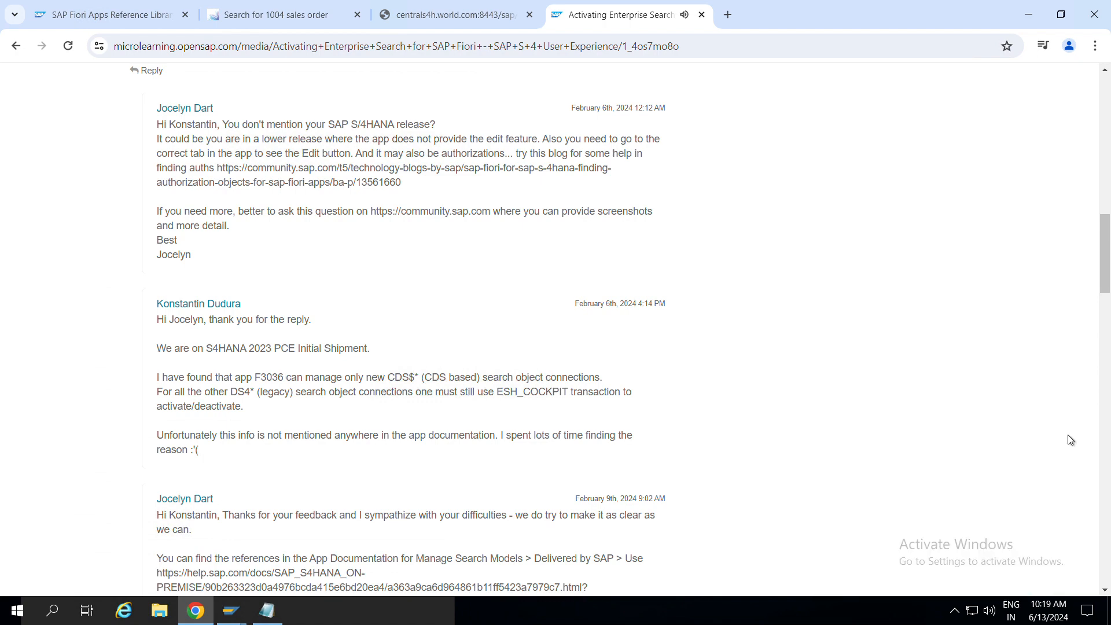
{"action": "scroll", "coordinate": [484, 429], "scroll_direction": "down", "scroll_amount": 3}
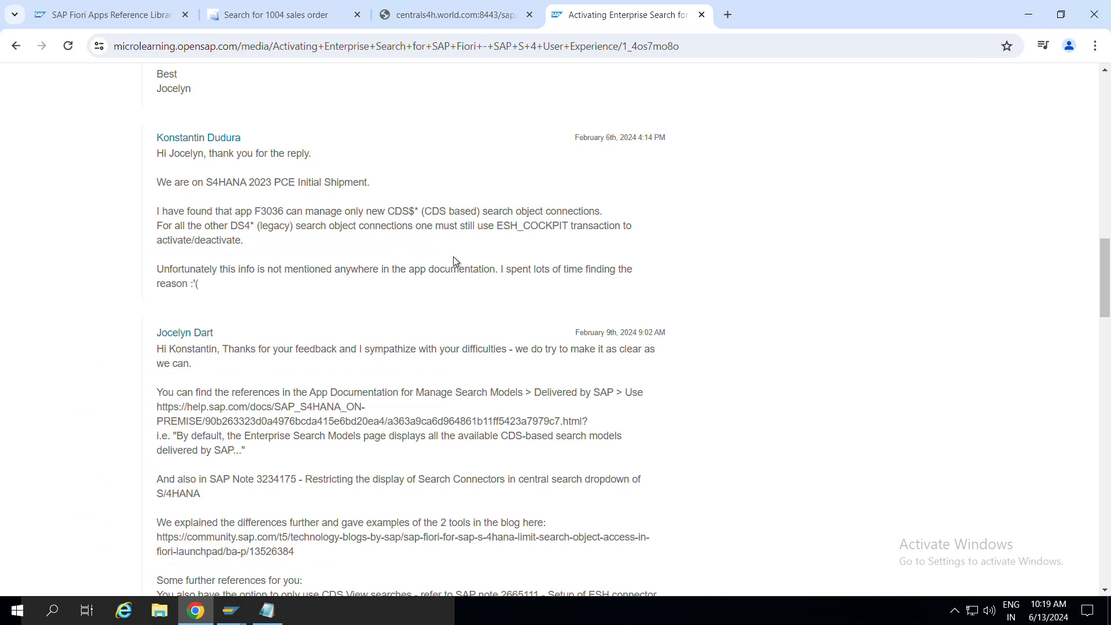
{"action": "scroll", "coordinate": [202, 325], "scroll_direction": "down", "scroll_amount": 3}
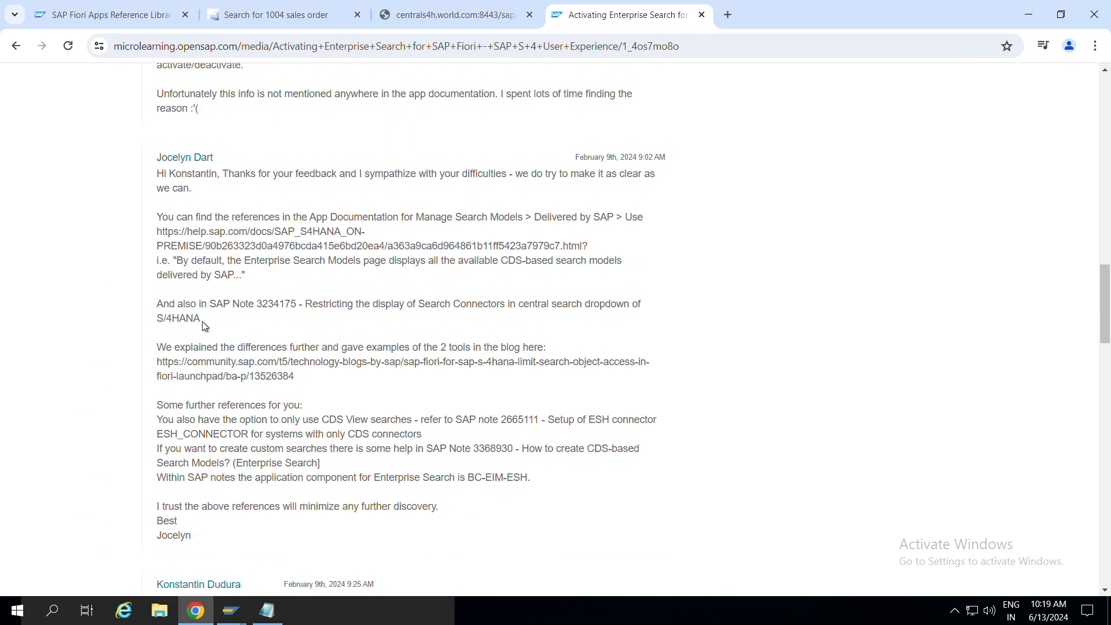
{"action": "scroll", "coordinate": [203, 321], "scroll_direction": "down", "scroll_amount": 6}
Return to the Google results and reopen SAP Knowledge Base Article 2490683 on connectors of the superordinate software.
{"action": "key", "text": "alt+Left"}
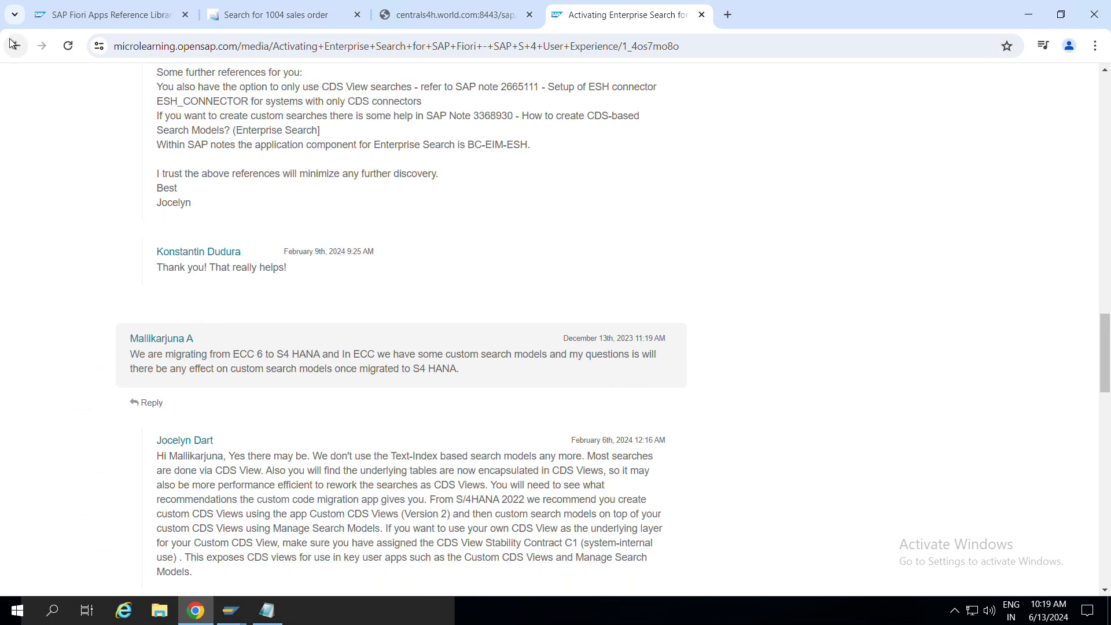
{"action": "scroll", "coordinate": [210, 297], "scroll_direction": "up", "scroll_amount": 10}
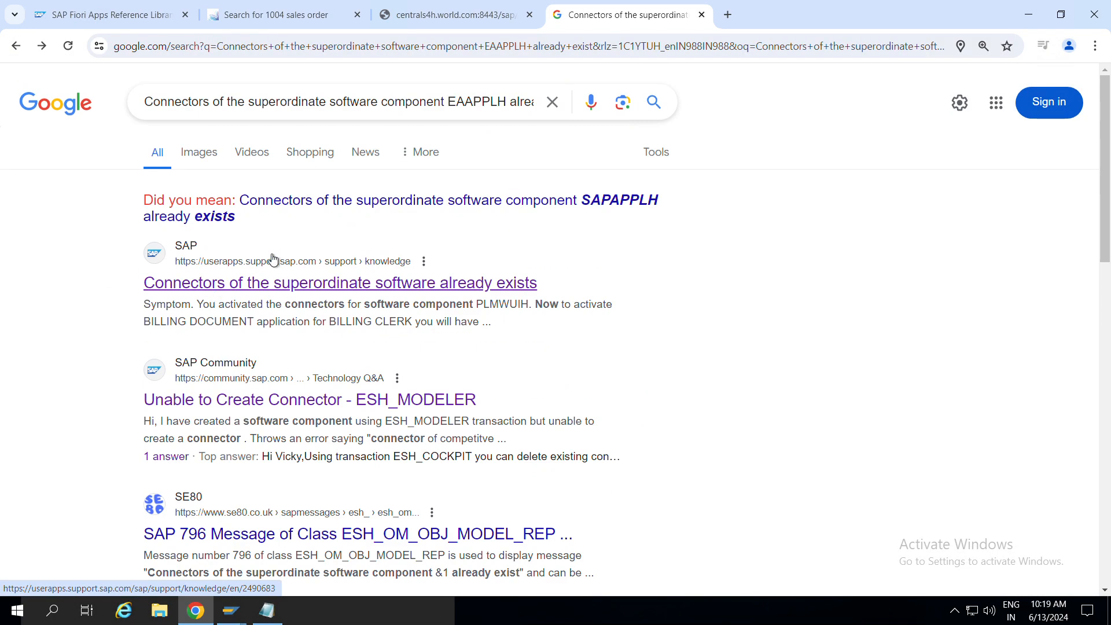
{"action": "left_click", "coordinate": [290, 282]}
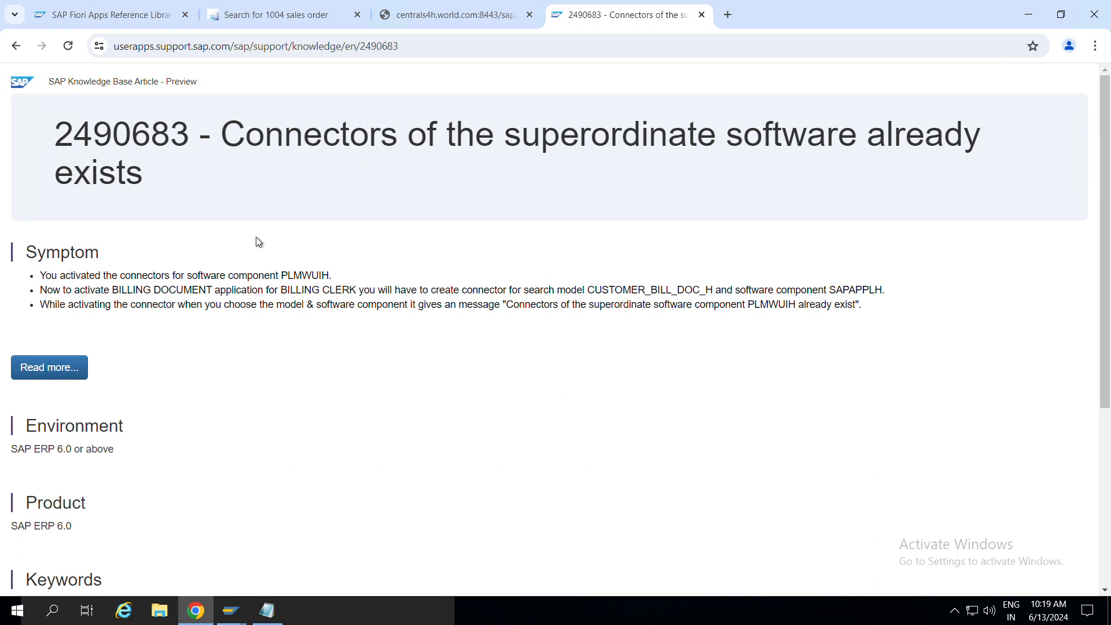
Switch to the SAP GUI Edit Variants window, show the remote desktop and minimize the remote session to reach the local desktop.
{"action": "key", "text": "alt+Tab"}
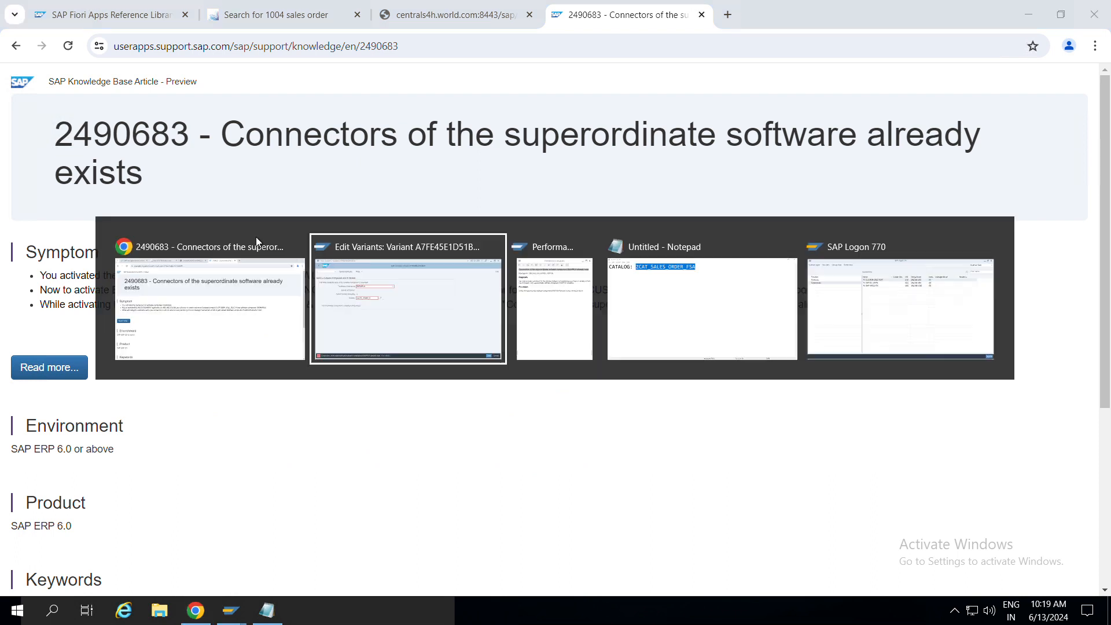
{"action": "key", "text": "alt+Tab"}
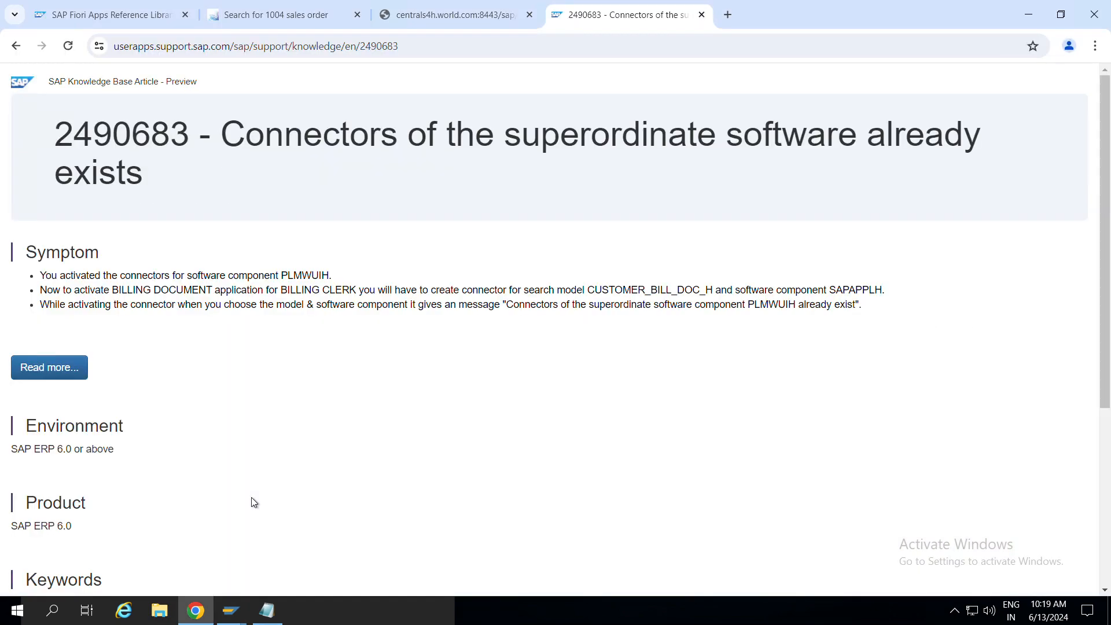
{"action": "left_click", "coordinate": [231, 608]}
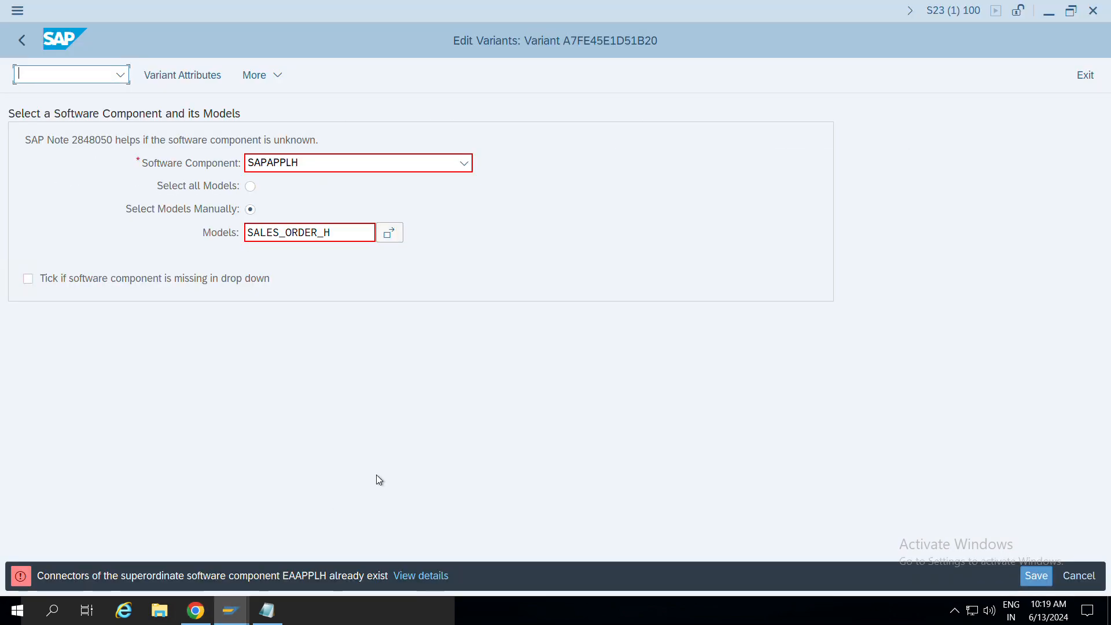
{"action": "key", "text": "super+d"}
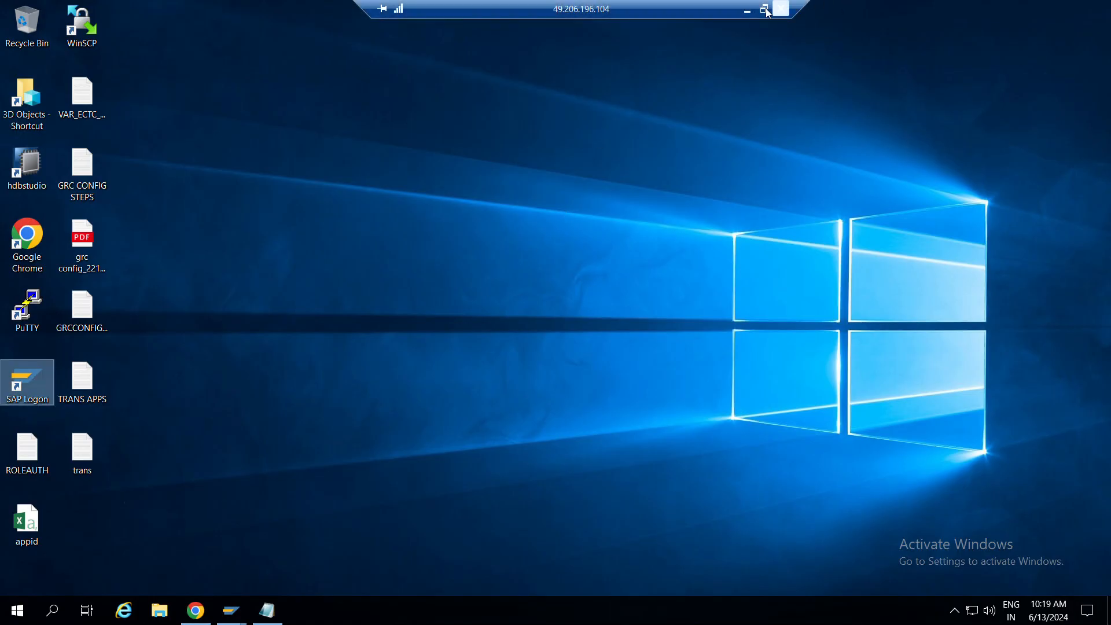
{"action": "left_click", "coordinate": [747, 8]}
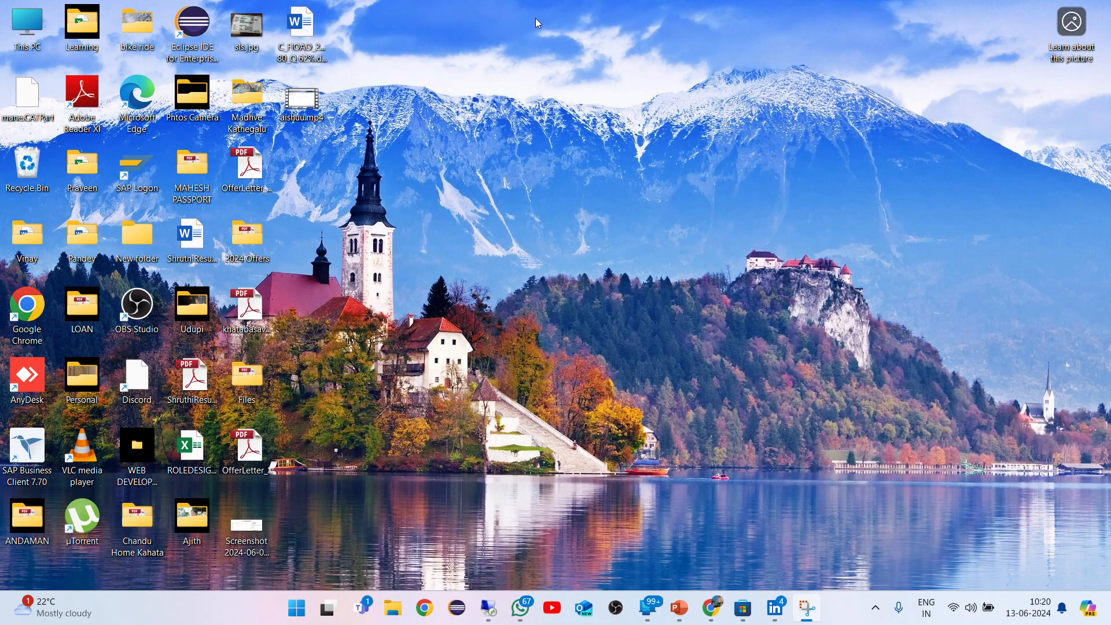